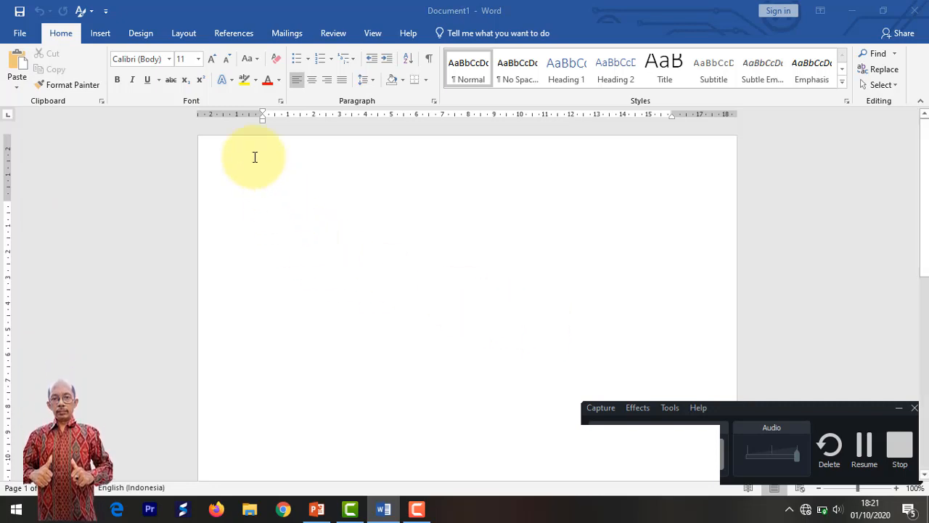
# Open the custom margins settings and choose A4 as the paper size for the whole document
pyautogui.click(177, 34)
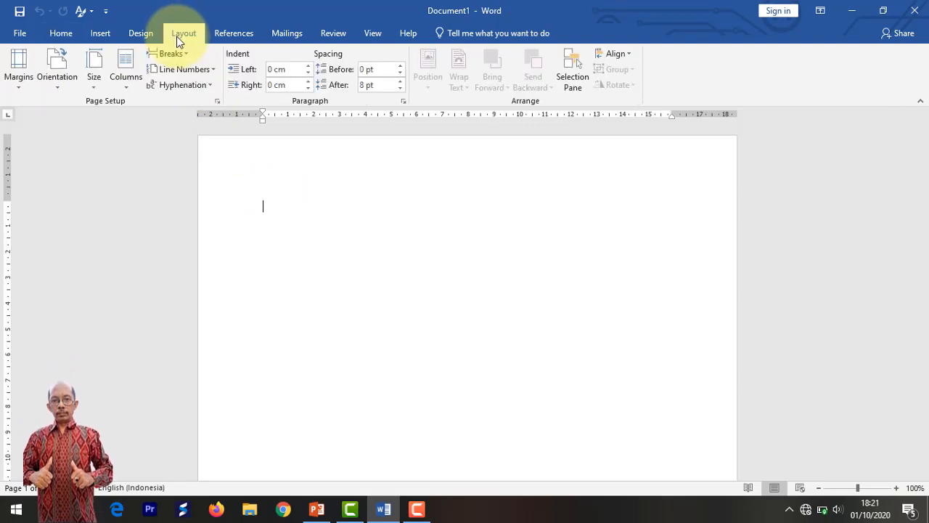
pyautogui.click(21, 91)
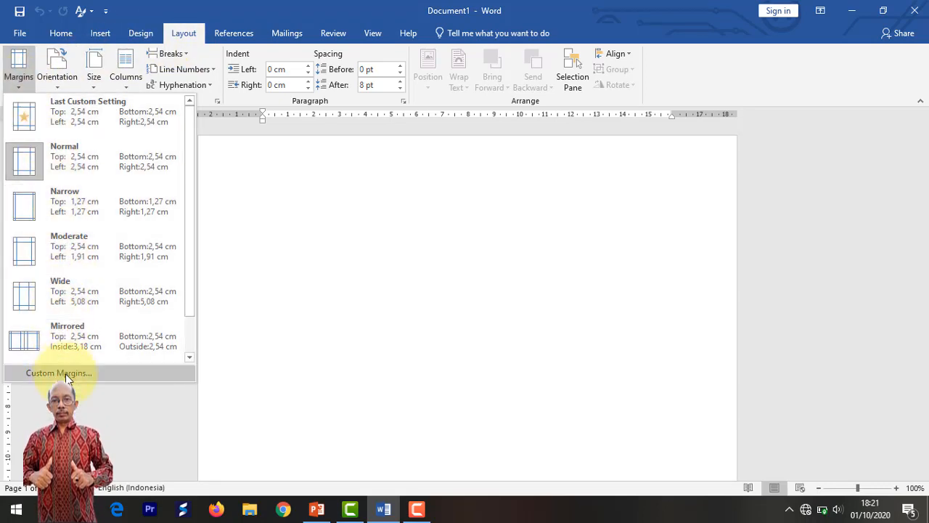
pyautogui.click(65, 374)
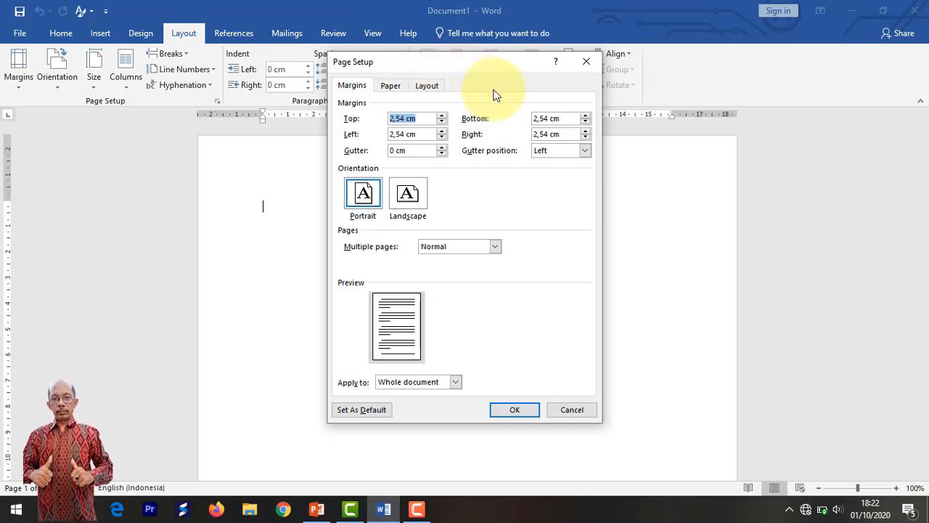
pyautogui.click(391, 88)
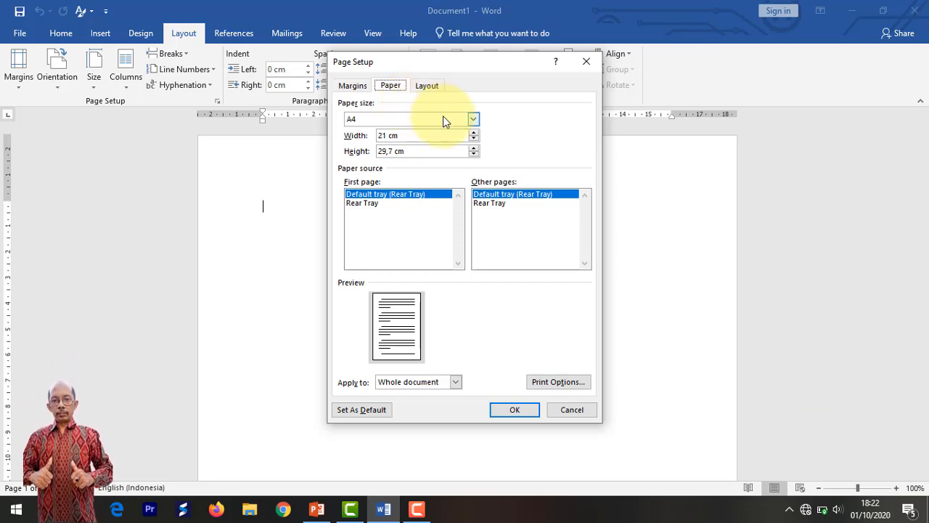
pyautogui.click(475, 118)
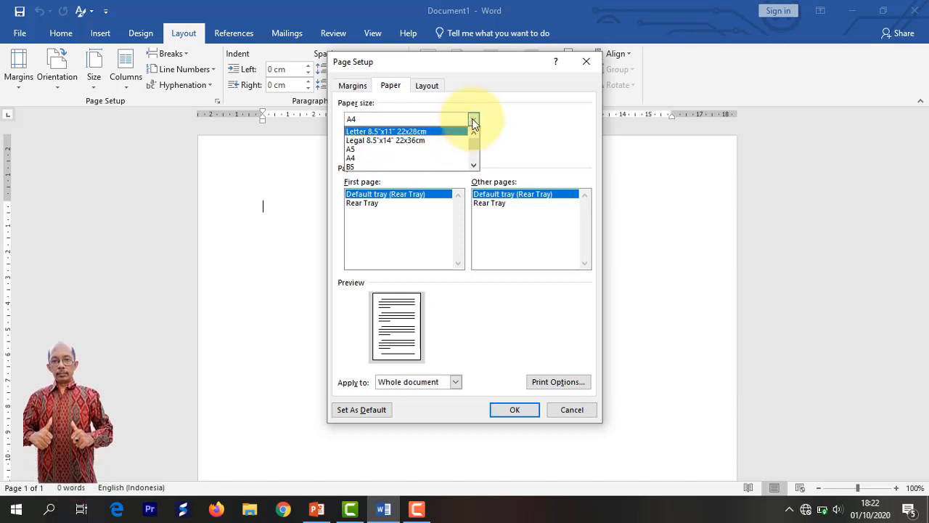
pyautogui.click(375, 122)
pyautogui.click(375, 122)
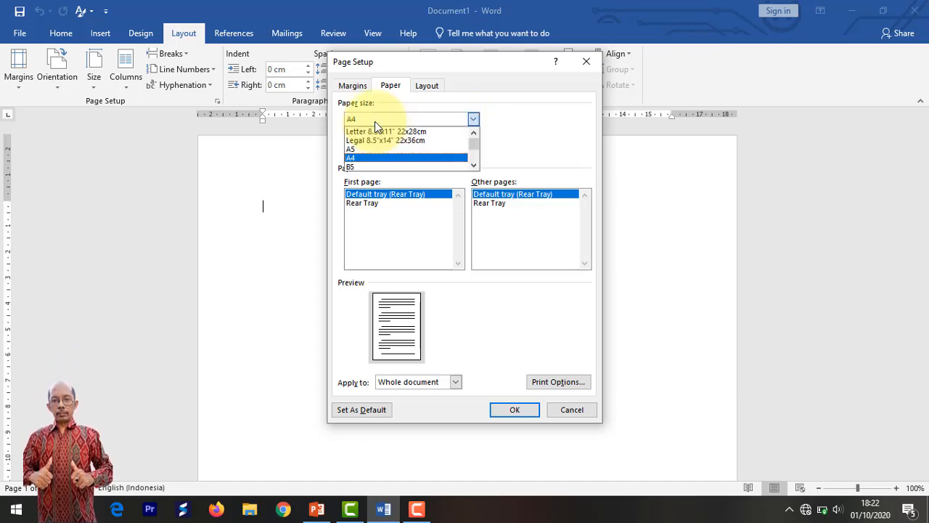
pyautogui.click(375, 120)
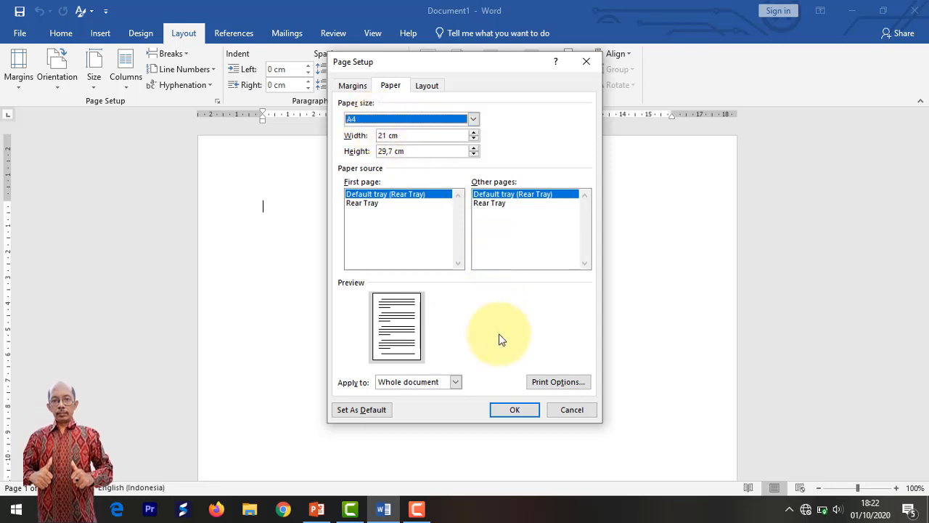
# Set the page's top margin to 1,5 cm
pyautogui.click(351, 87)
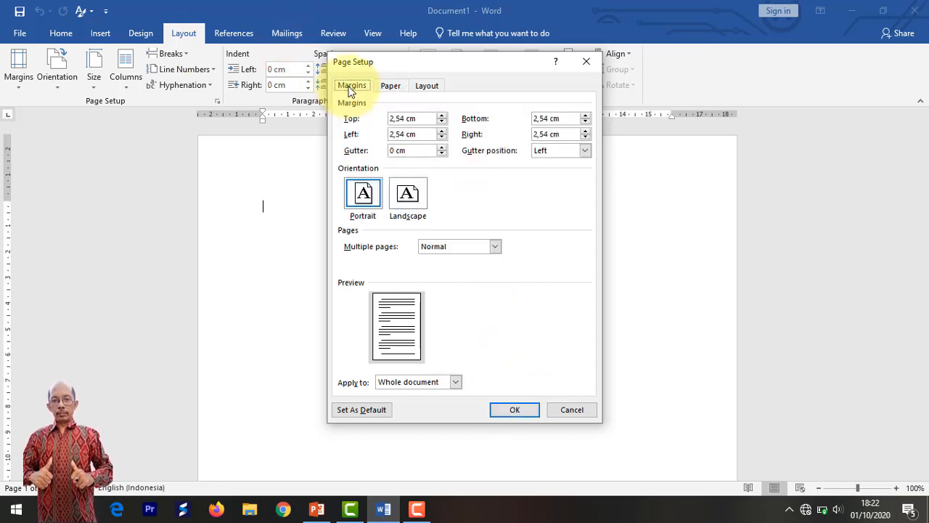
pyautogui.click(443, 122)
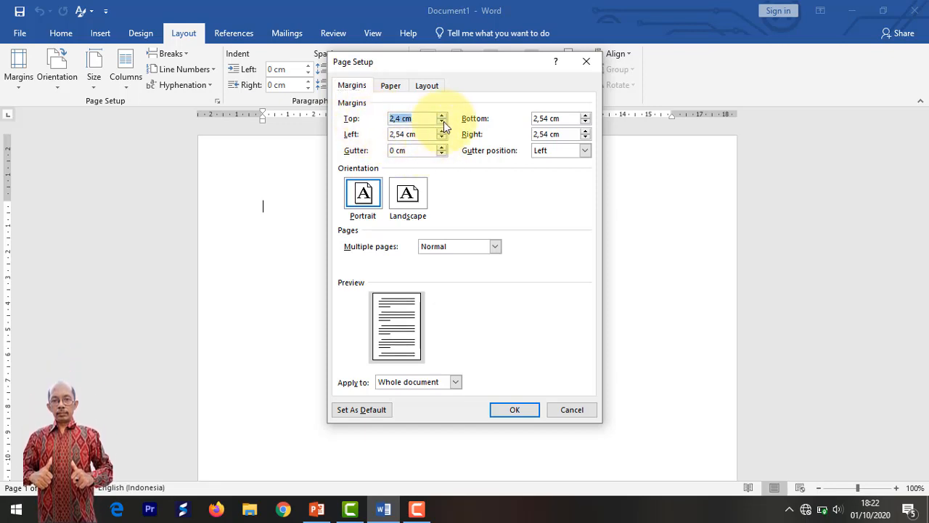
pyautogui.click(442, 121)
pyautogui.click(442, 122)
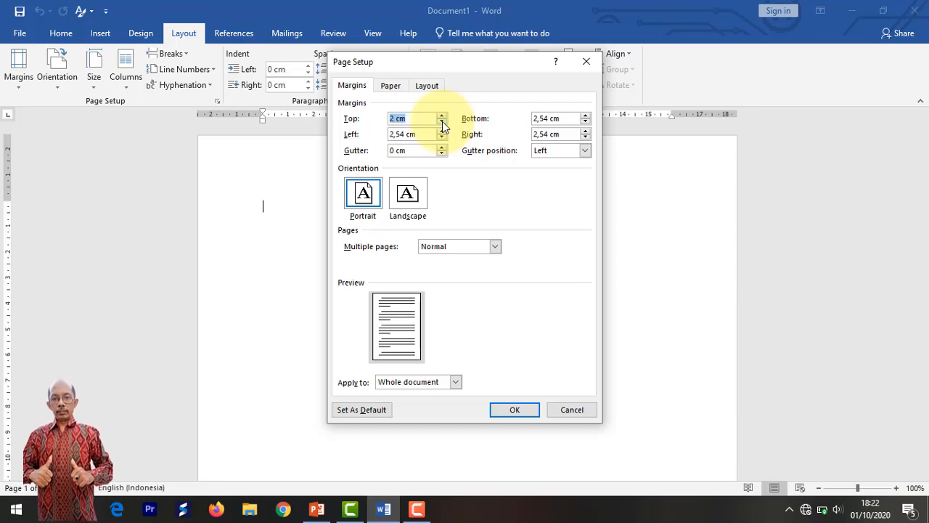
pyautogui.doubleClick(442, 122)
pyautogui.doubleClick(442, 122)
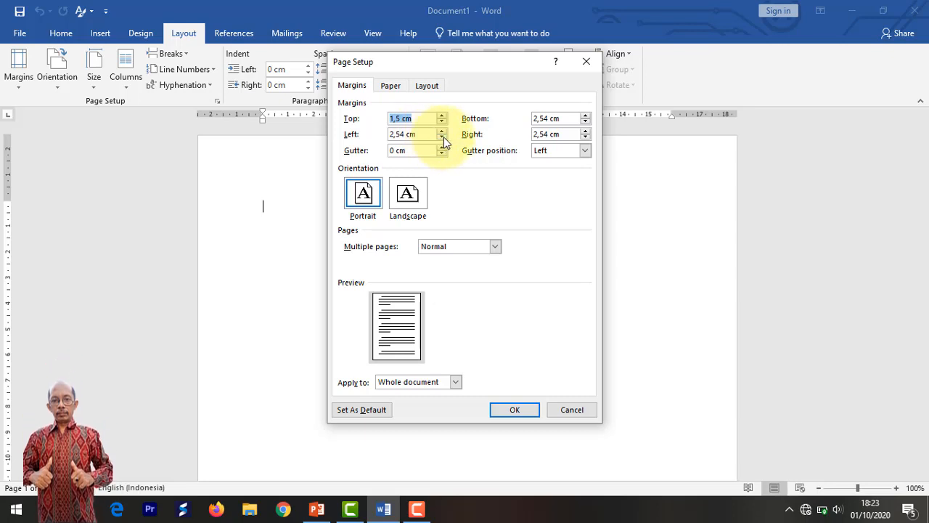
# Set the page's left margin to 1,5 cm
pyautogui.click(444, 136)
pyautogui.click(443, 136)
pyautogui.click(443, 136)
pyautogui.click(443, 137)
pyautogui.click(444, 136)
pyautogui.click(444, 137)
pyautogui.click(444, 137)
pyautogui.click(443, 137)
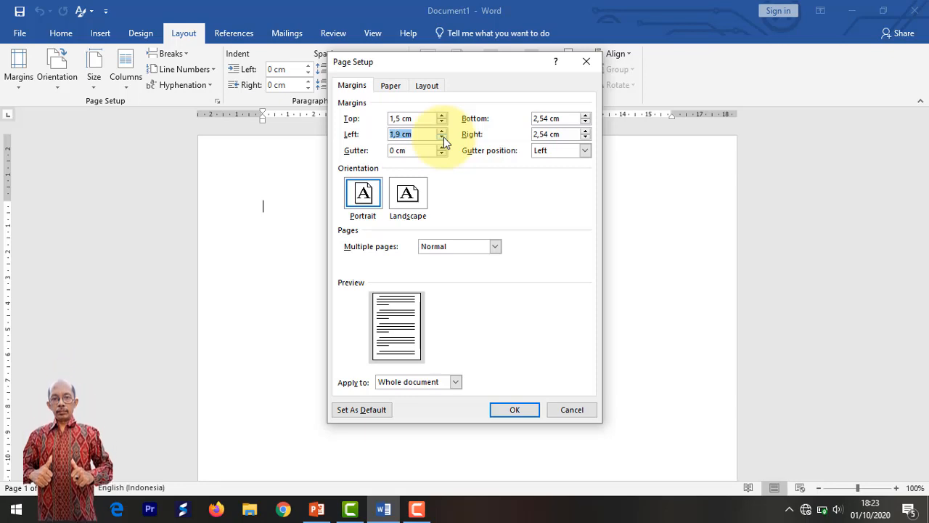
pyautogui.click(444, 136)
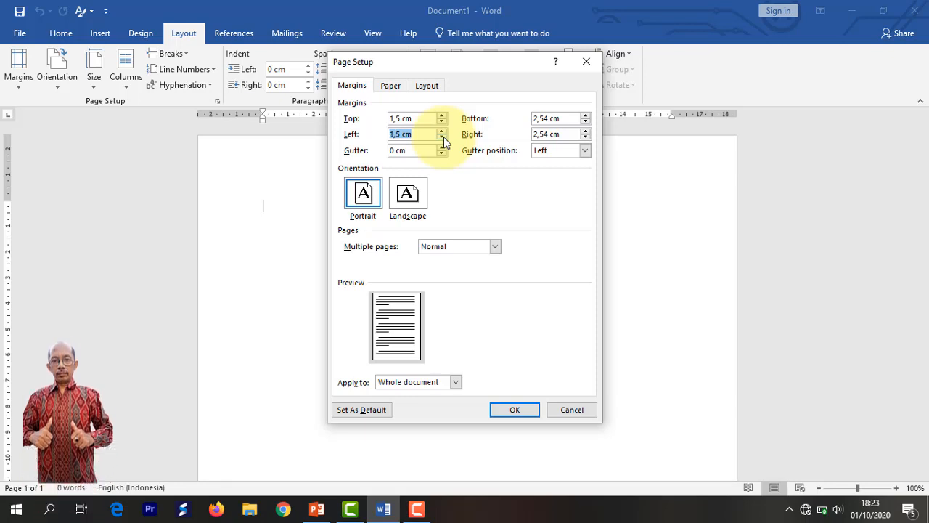
# Set the page's right margin to 1,5 cm
pyautogui.click(585, 137)
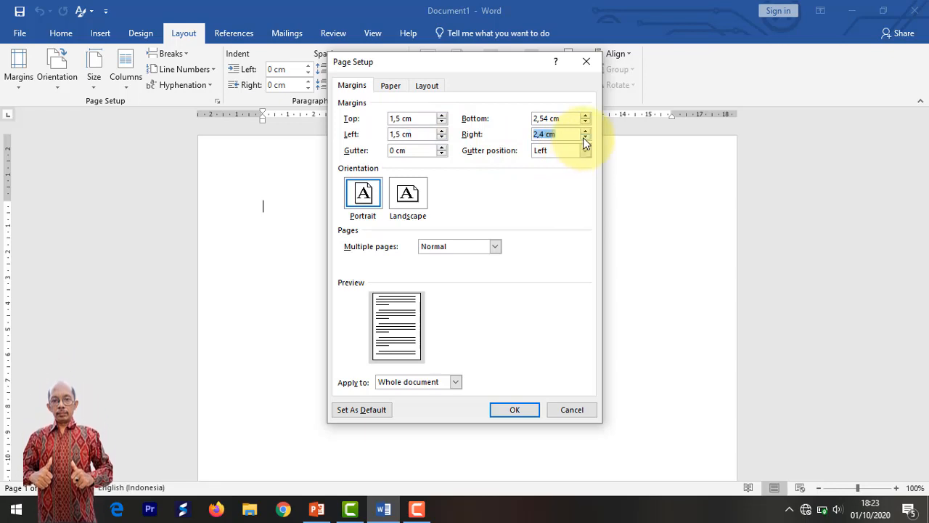
pyautogui.click(585, 137)
pyautogui.click(585, 137)
pyautogui.click(584, 137)
pyautogui.click(585, 137)
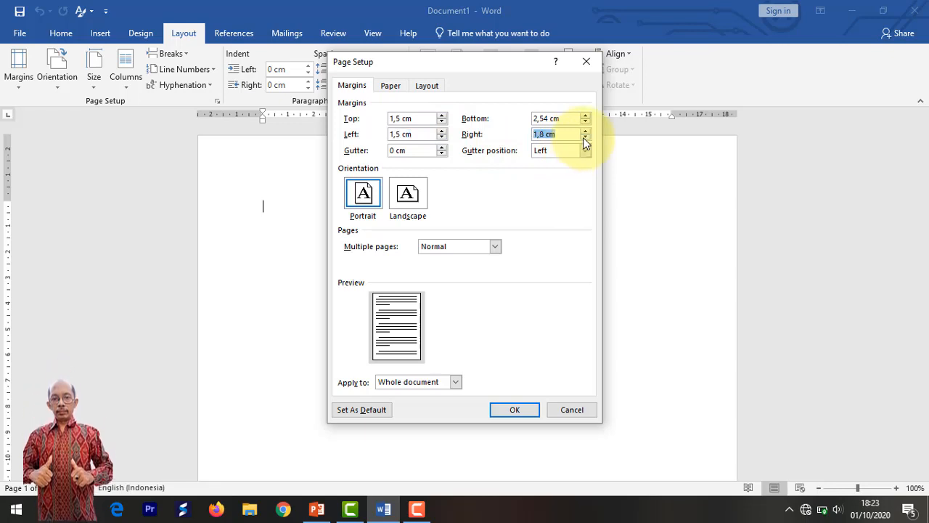
pyautogui.click(585, 137)
pyautogui.click(585, 137)
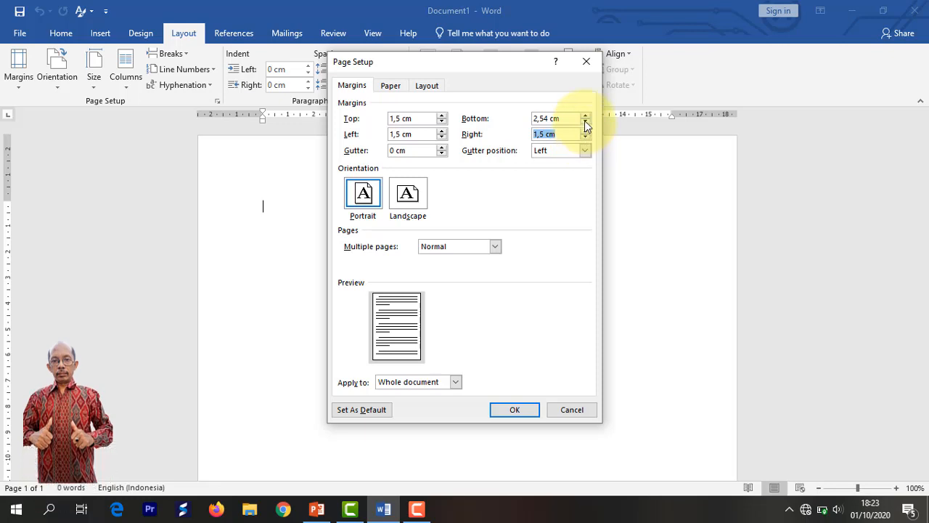
# Set the page's bottom margin to 1,5 cm and check the header, footer and section layout settings
pyautogui.click(586, 122)
pyautogui.click(585, 121)
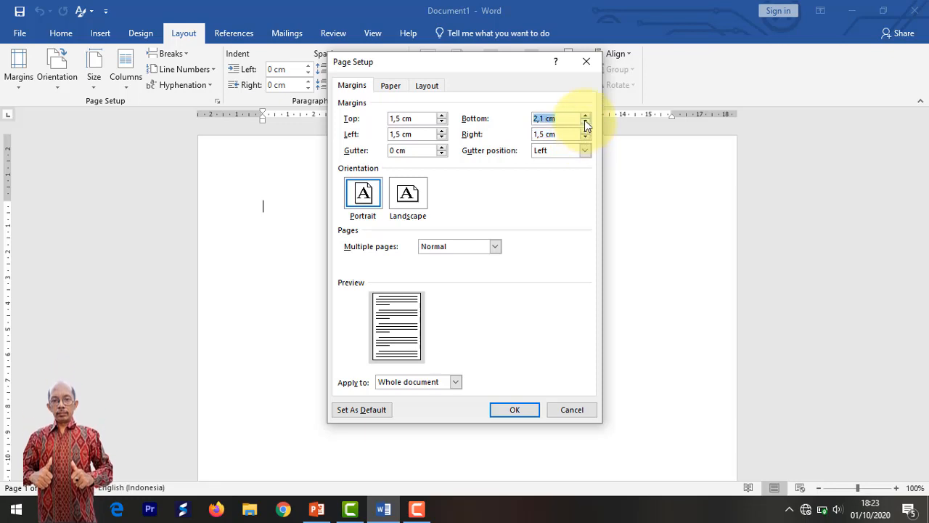
pyautogui.click(585, 122)
pyautogui.click(585, 123)
pyautogui.click(585, 122)
pyautogui.click(585, 123)
pyautogui.click(427, 86)
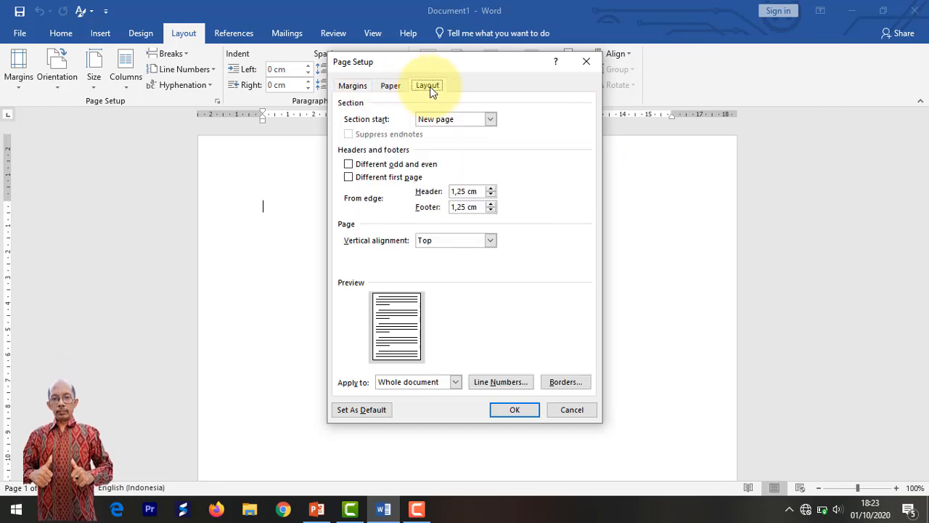
pyautogui.click(362, 87)
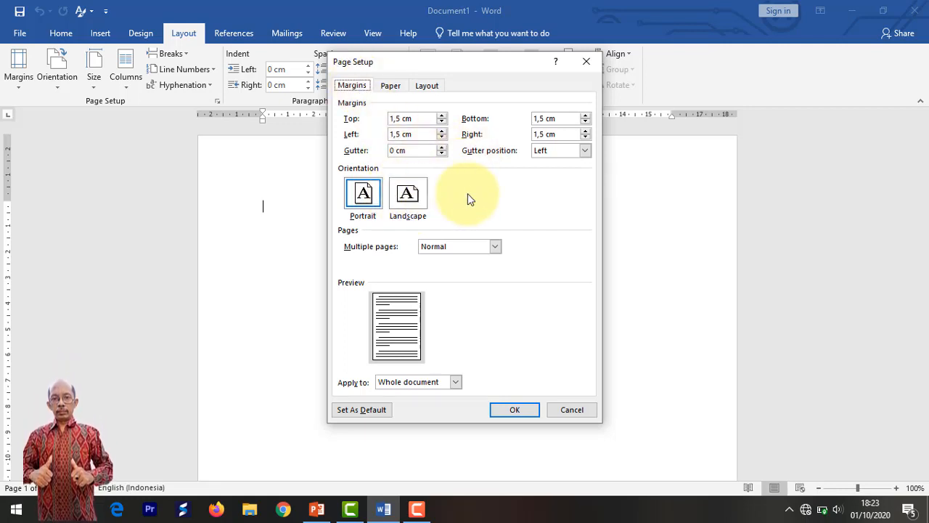
# Compare landscape with portrait orientation, choose Portrait, and apply the page setup to the whole document
pyautogui.click(410, 198)
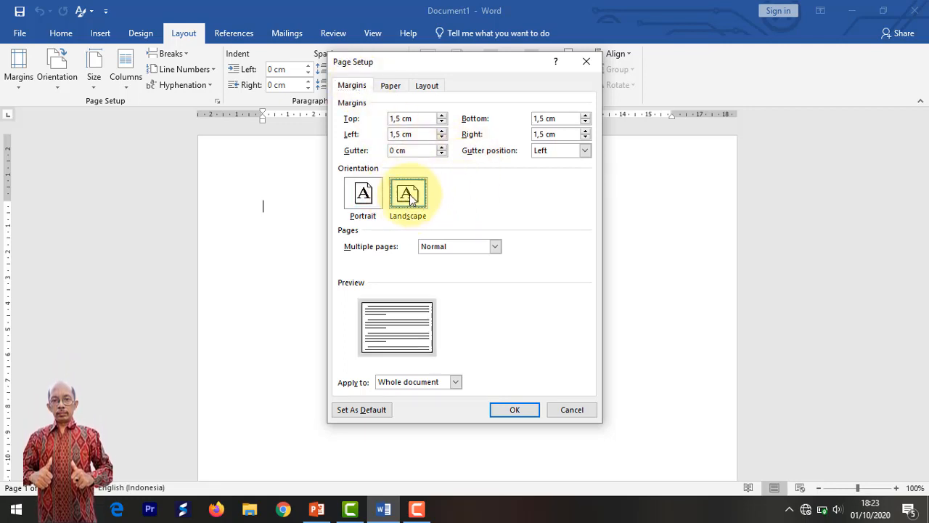
pyautogui.click(365, 193)
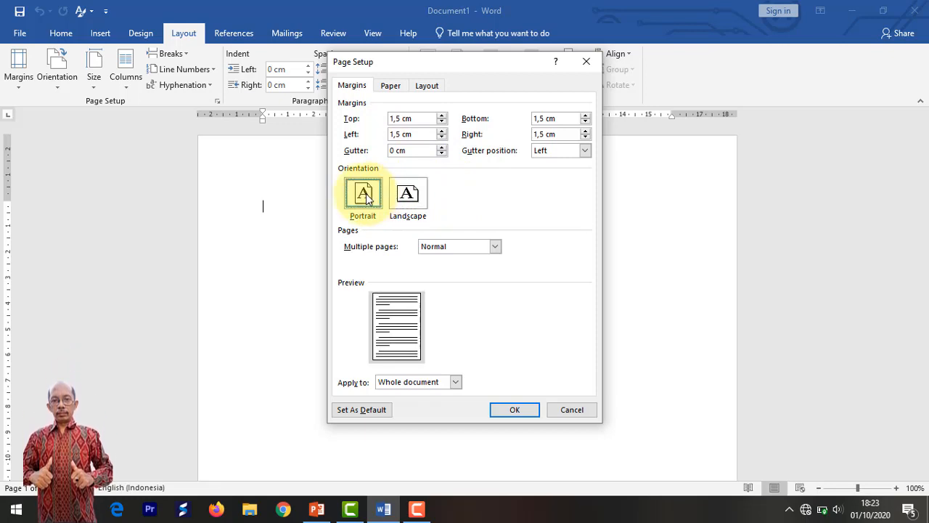
pyautogui.click(415, 193)
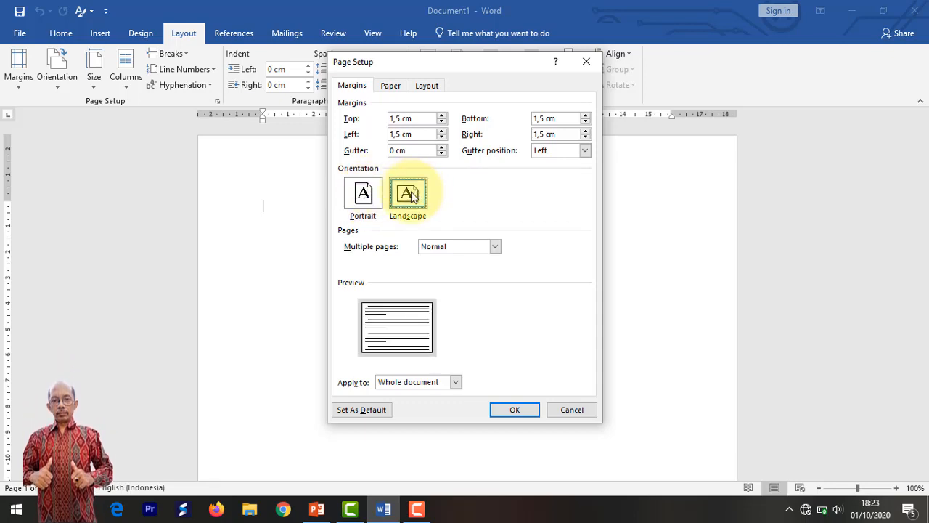
pyautogui.click(356, 205)
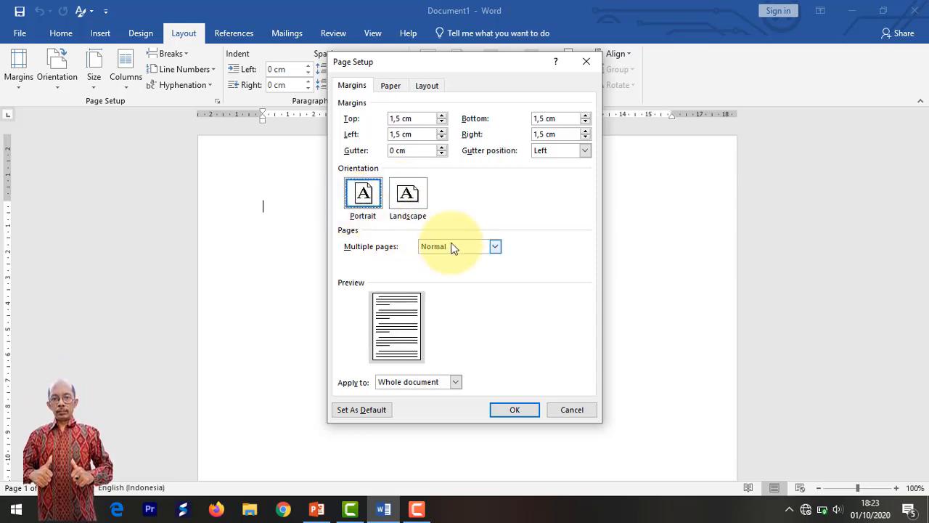
pyautogui.click(515, 411)
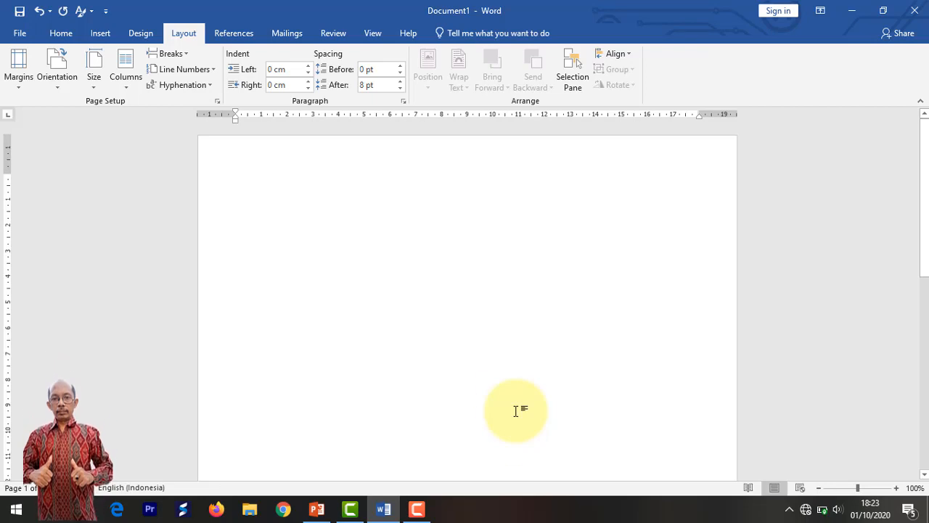
# Set the line spacing of the empty paragraph to 1,0
pyautogui.click(61, 34)
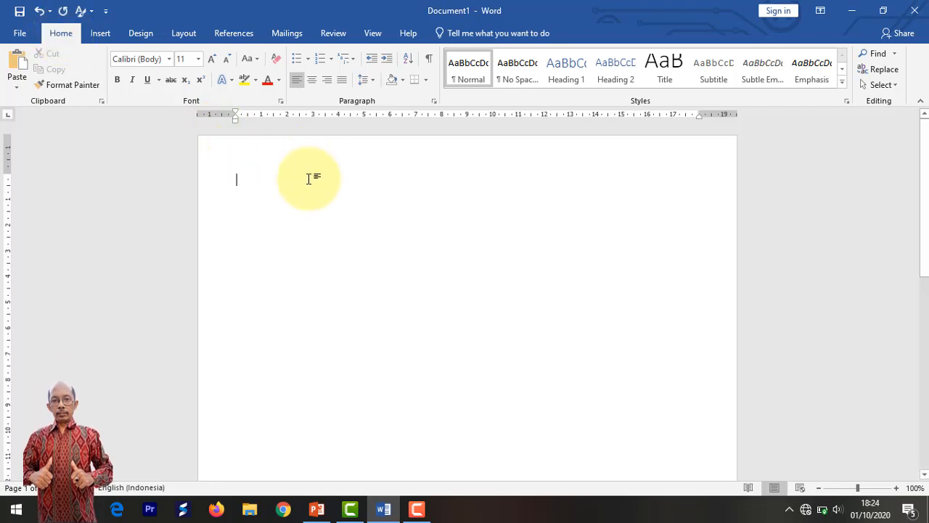
pyautogui.click(372, 81)
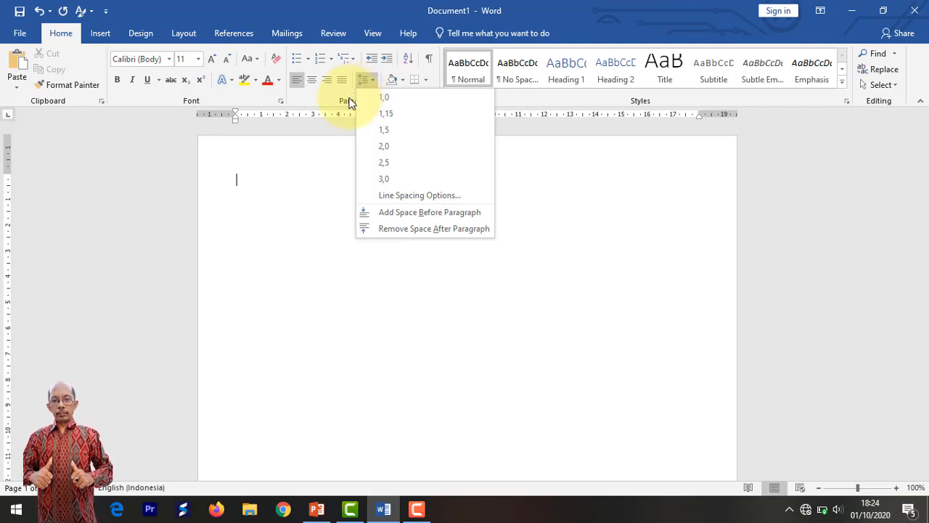
pyautogui.click(403, 99)
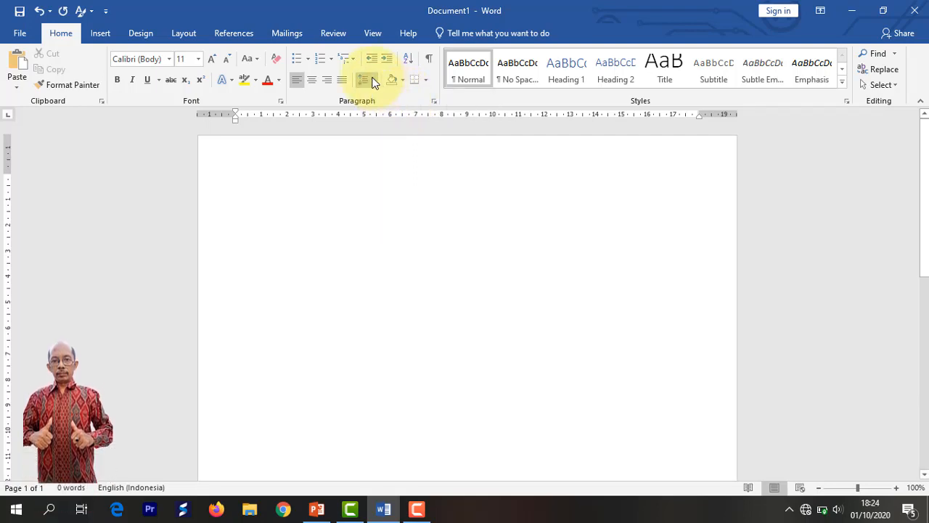
# Reduce the spacing after the paragraph in the line spacing options and apply the paragraph settings
pyautogui.click(372, 81)
pyautogui.click(372, 81)
pyautogui.click(373, 81)
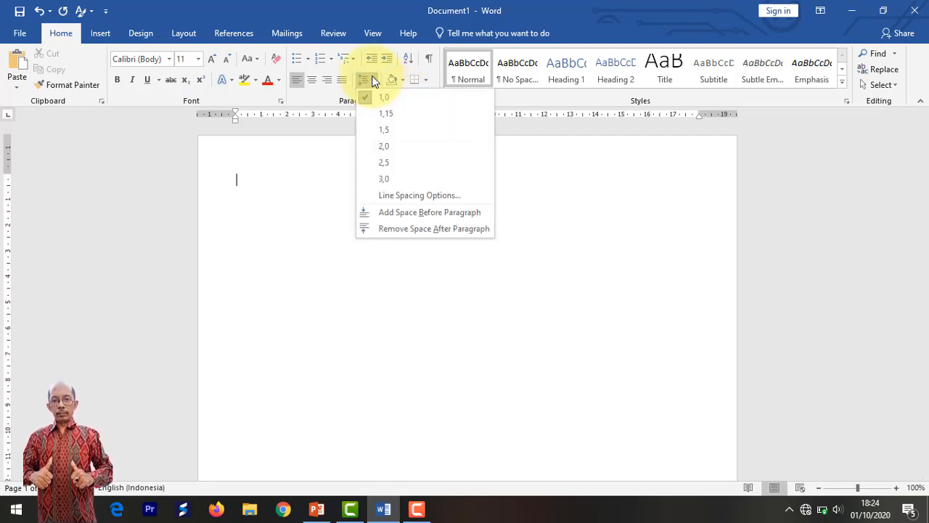
pyautogui.click(394, 201)
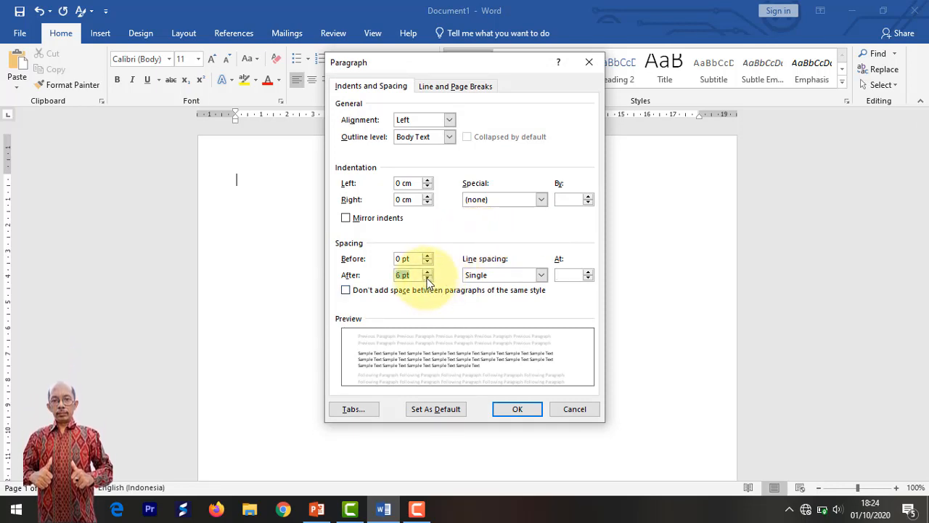
pyautogui.click(520, 409)
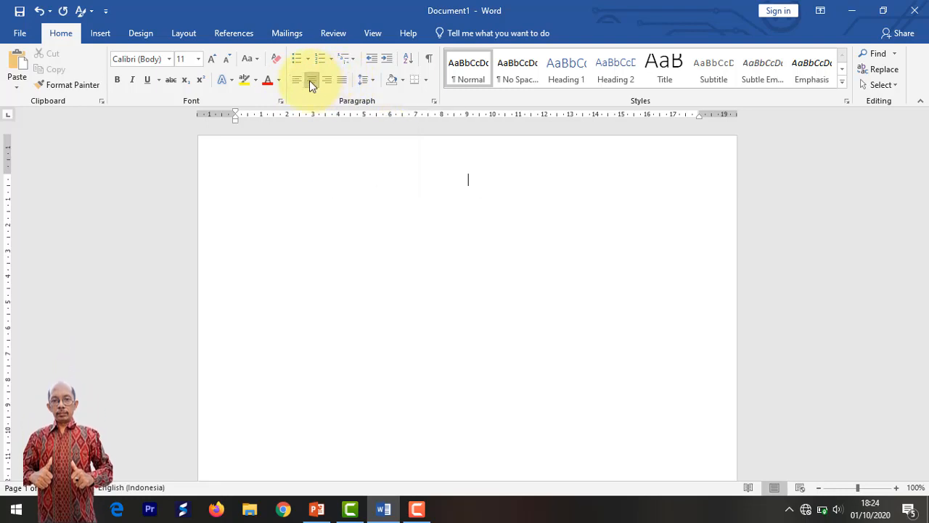
# Try the centred, left, right and justified alignments on the empty paragraph
pyautogui.click(311, 85)
pyautogui.click(299, 84)
pyautogui.click(323, 84)
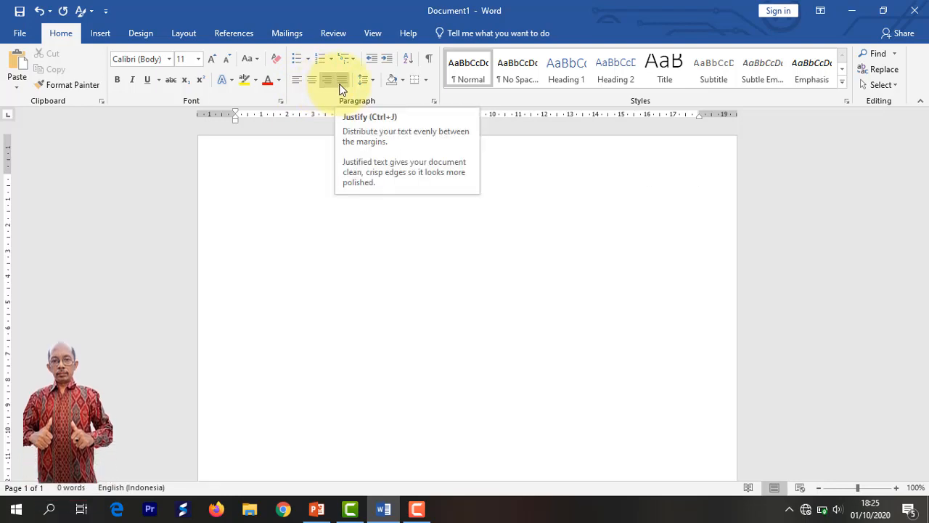
pyautogui.click(341, 89)
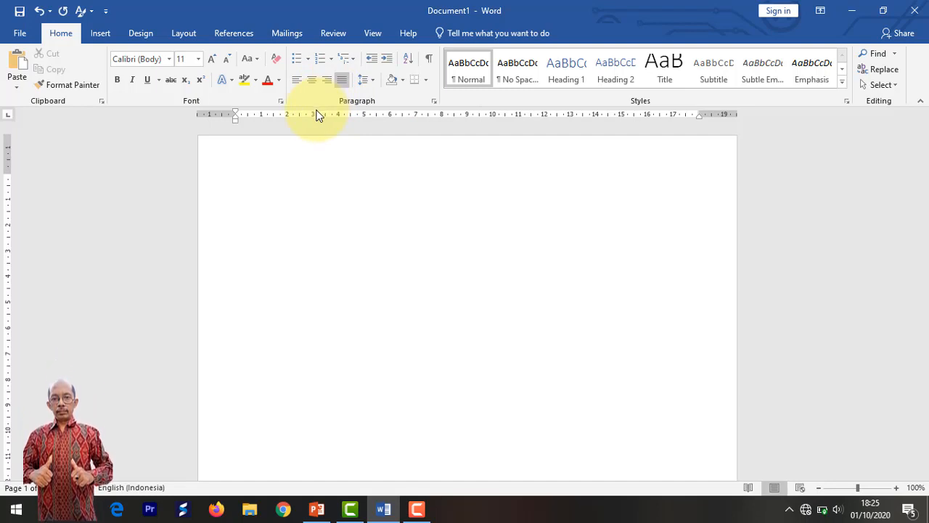
# Centre the empty first paragraph and set its font to Times New Roman
pyautogui.click(310, 82)
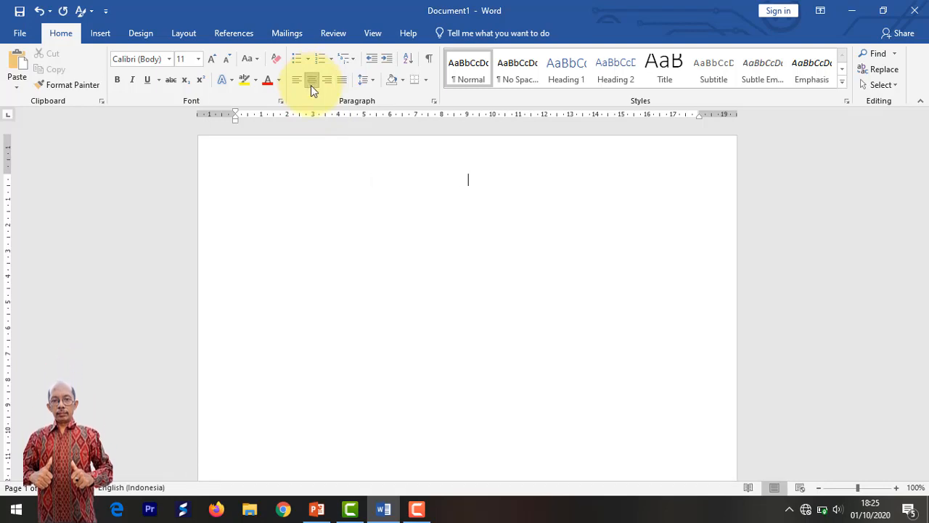
pyautogui.click(168, 59)
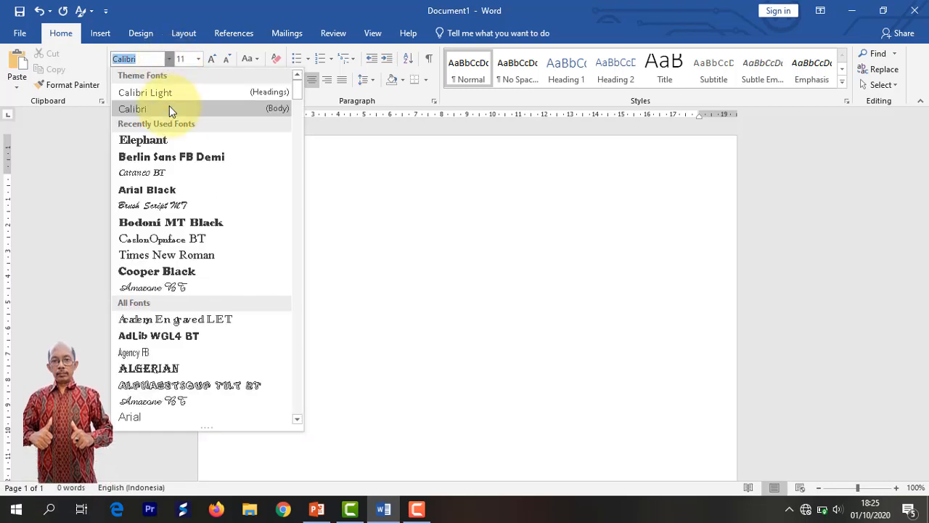
pyautogui.click(163, 262)
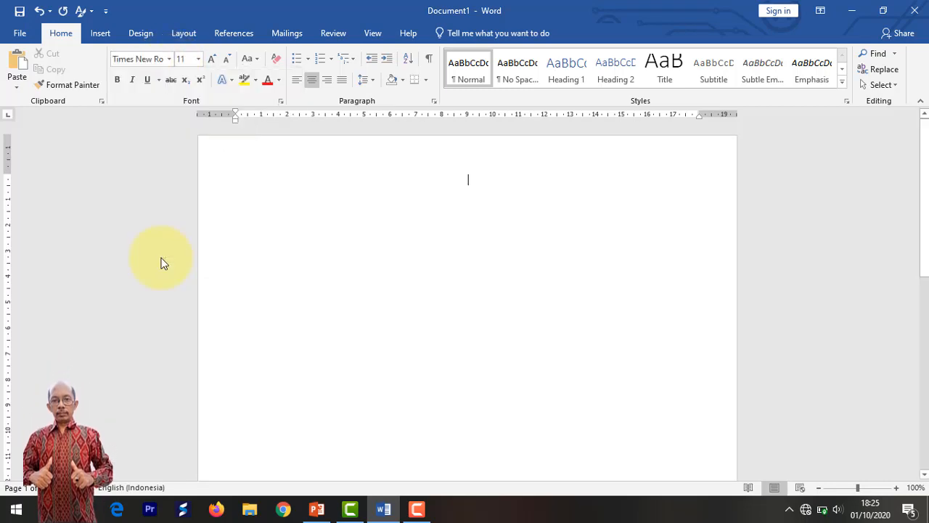
# Set the font size of the empty first paragraph to 16
pyautogui.click(199, 59)
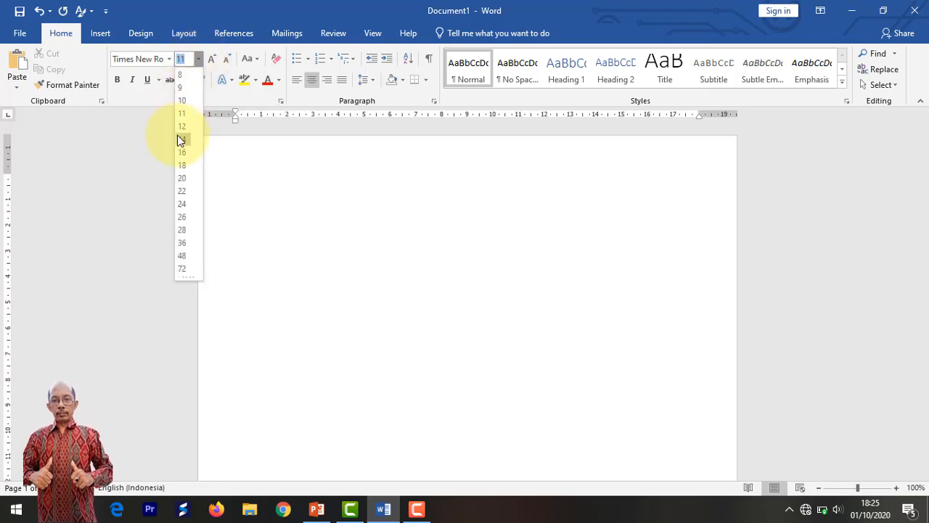
pyautogui.click(242, 174)
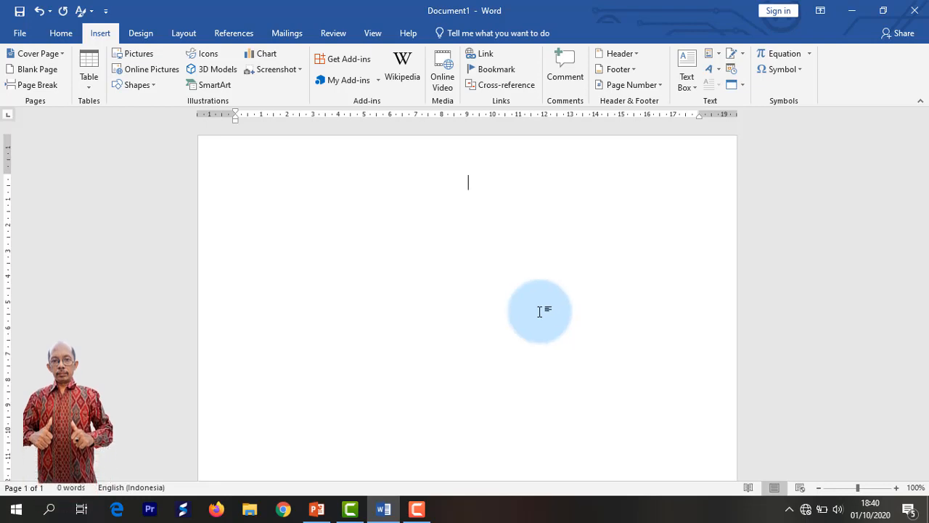
pyautogui.click(721, 71)
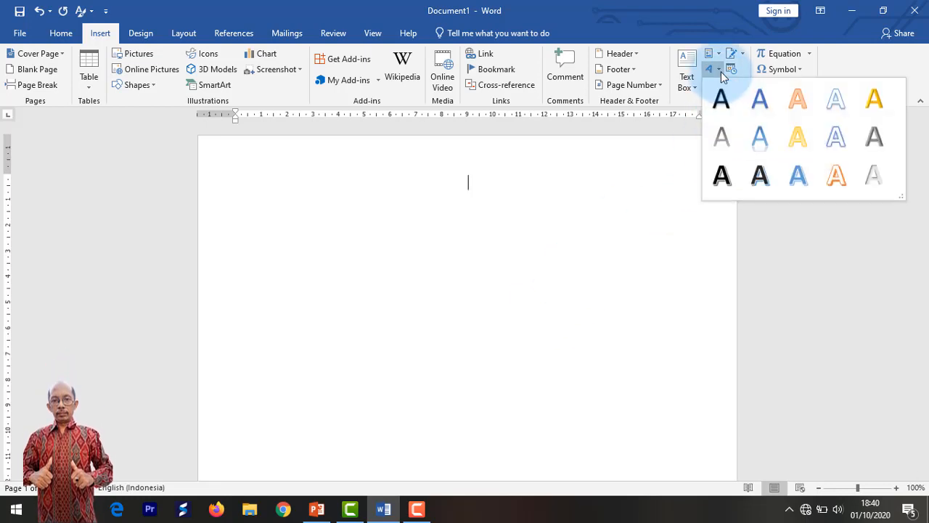
pyautogui.click(573, 228)
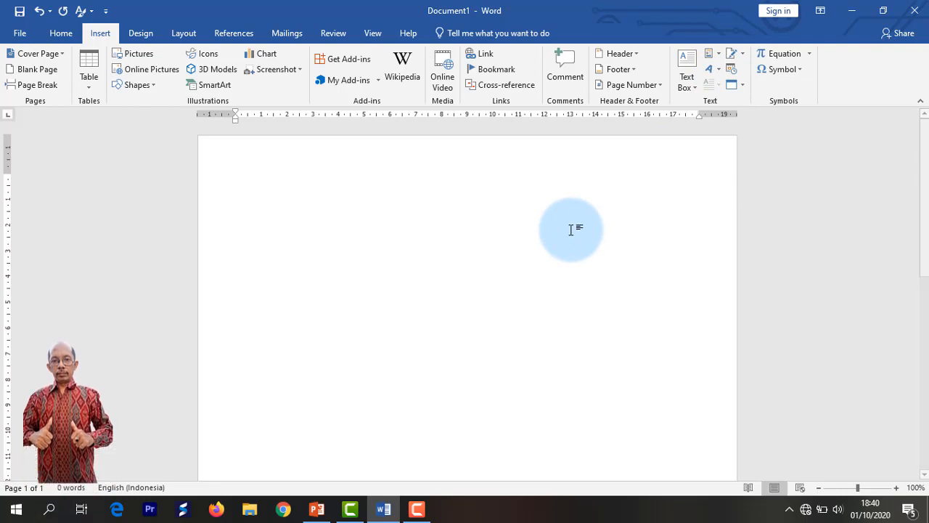
# Write the heading line "Ulangan Matematika Kelas 6" in the first paragraph and start a new line below it
pyautogui.write('Ula')
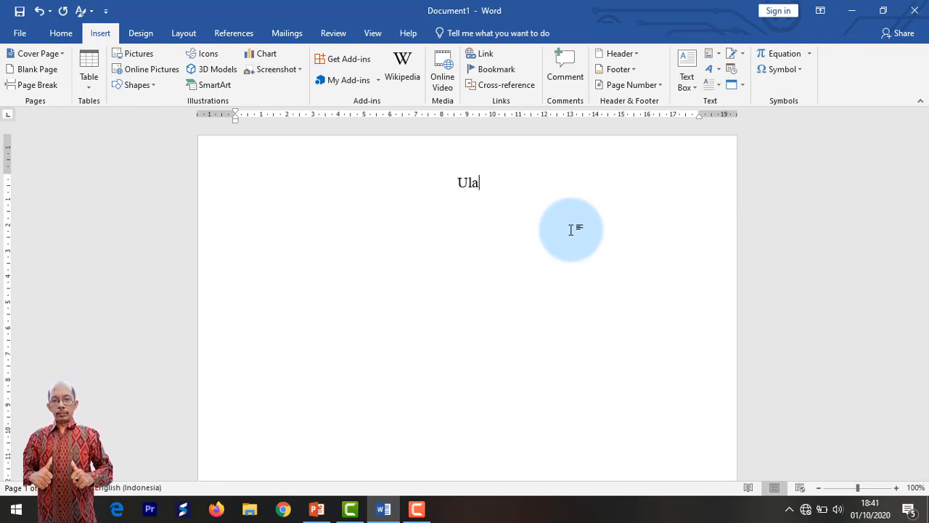
pyautogui.write('ngan Mate')
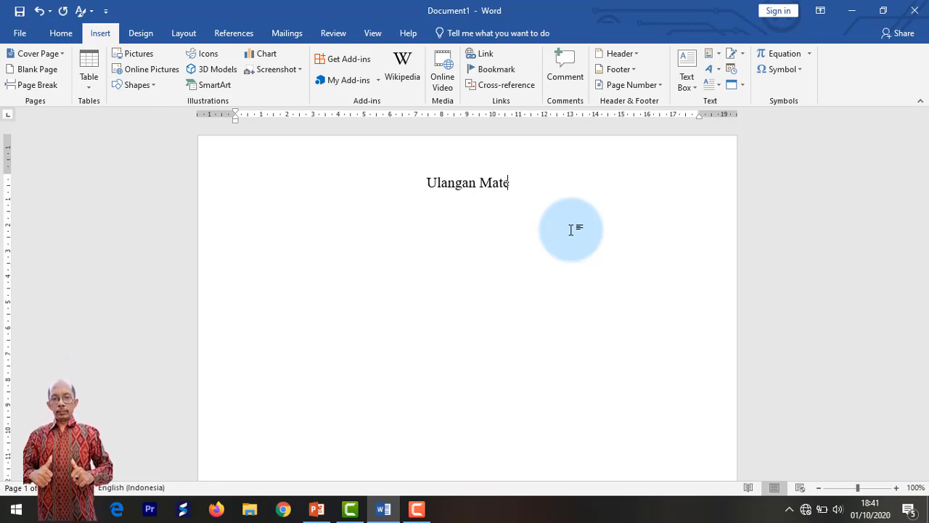
pyautogui.write('matika')
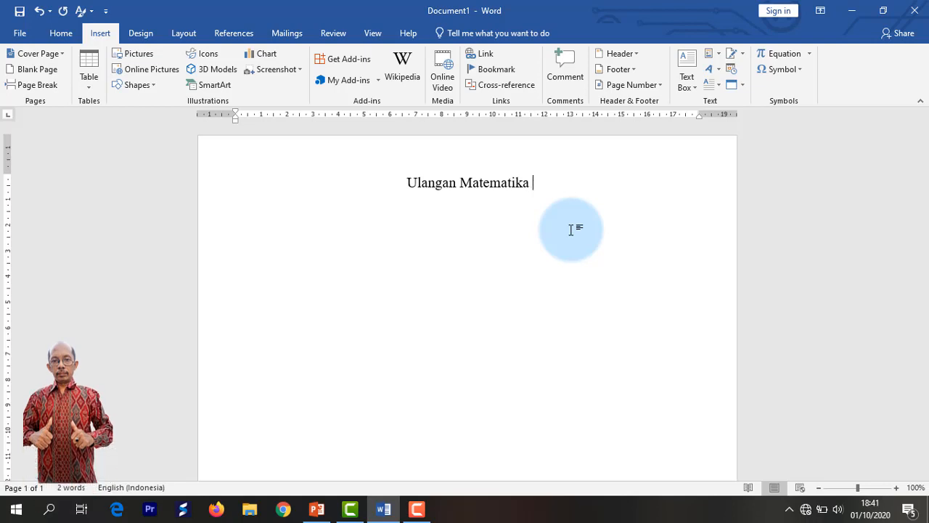
pyautogui.write(' Kelas ')
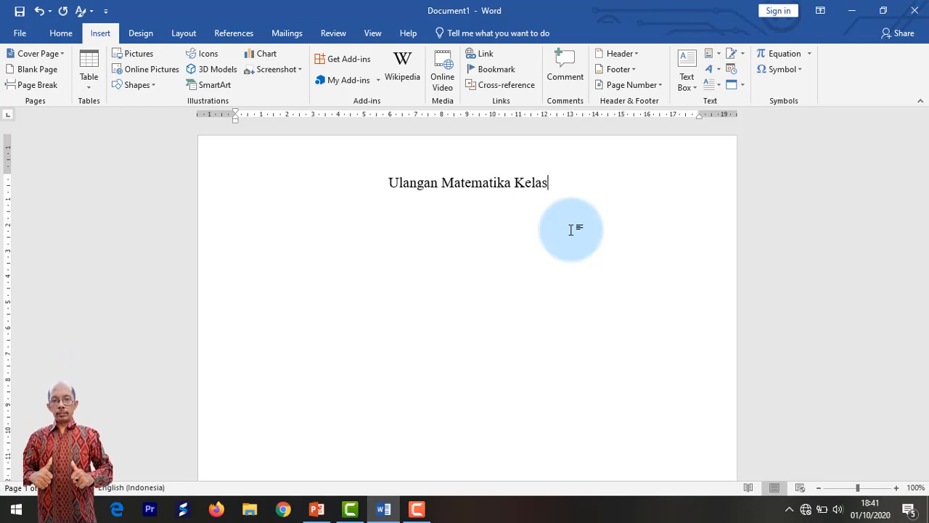
pyautogui.write('6')
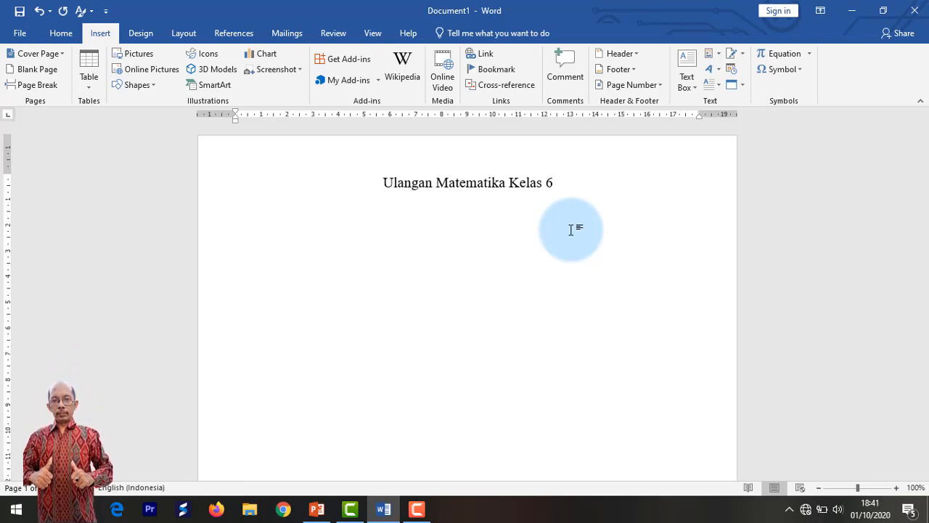
pyautogui.press('Return')
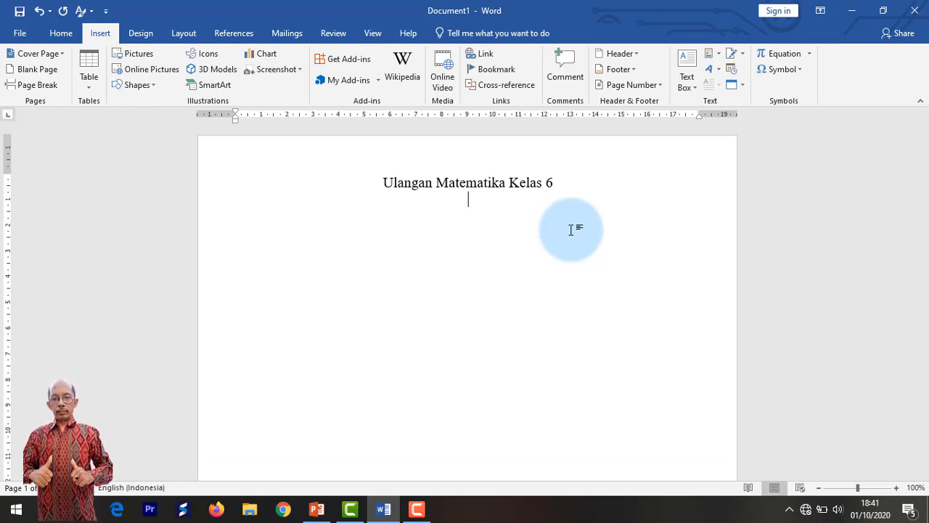
# Add "Sanggar Pendidikan RSR Fun" and "Tahun Pelajaran 2020-2021" as the second and third lines of the heading
pyautogui.write('Sanggar')
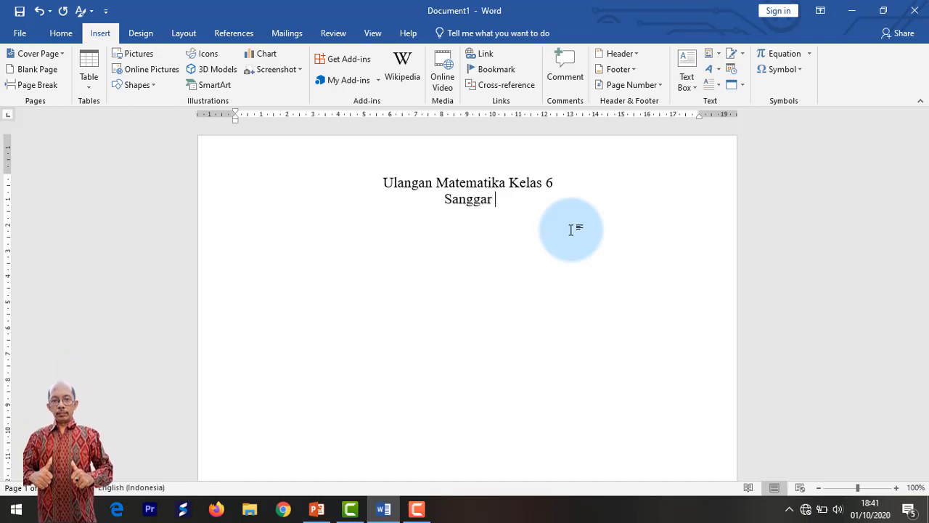
pyautogui.write(' Pendidi')
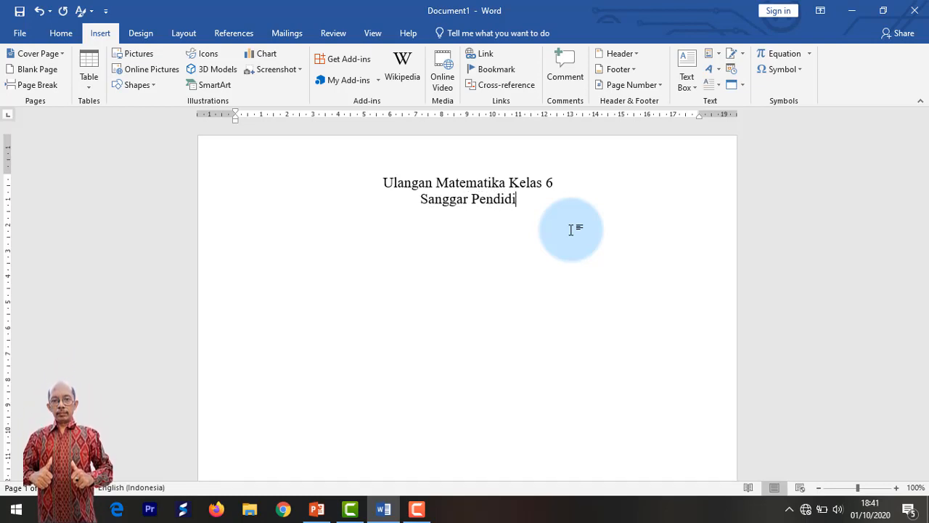
pyautogui.write('kan R')
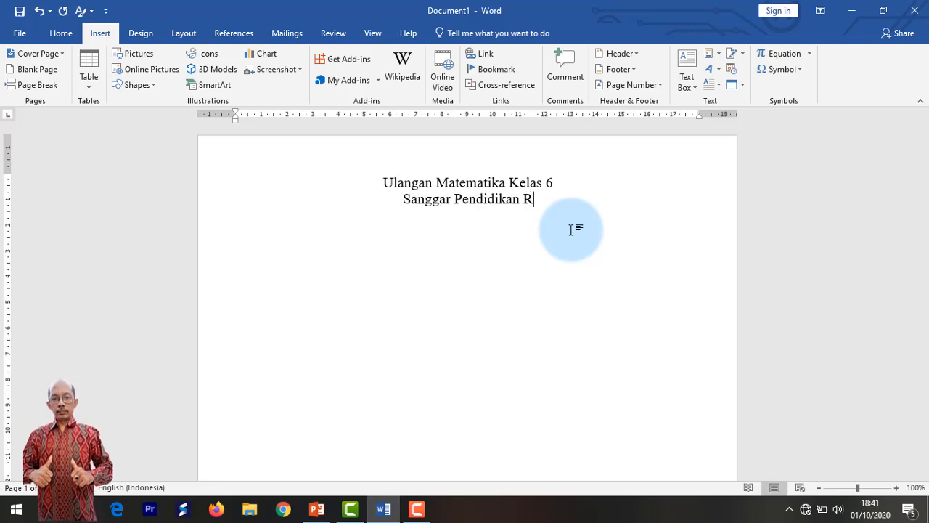
pyautogui.write('SR Fun ')
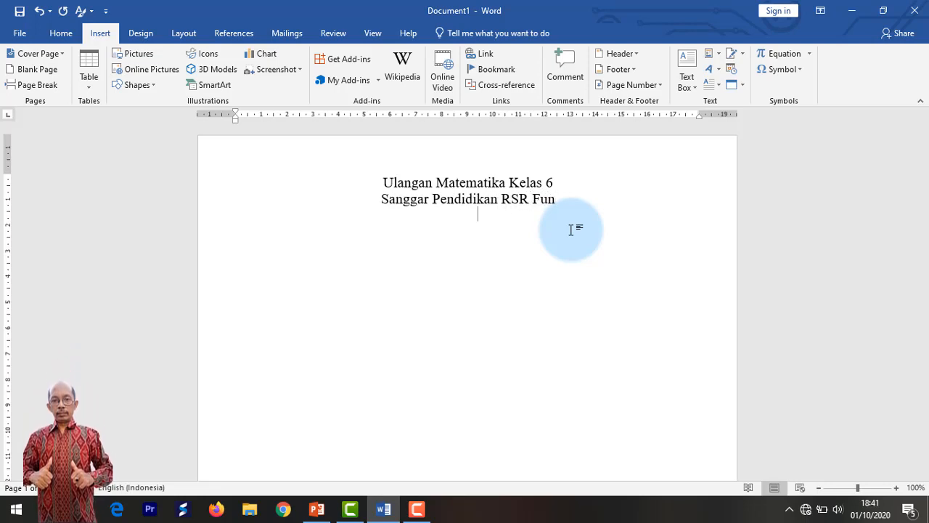
pyautogui.write('Tahun Pelaja')
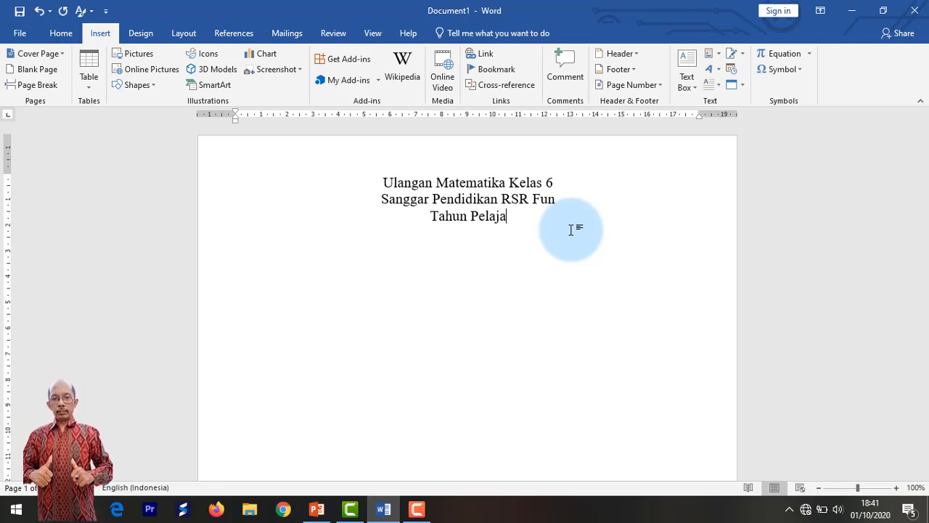
pyautogui.write('ran 202')
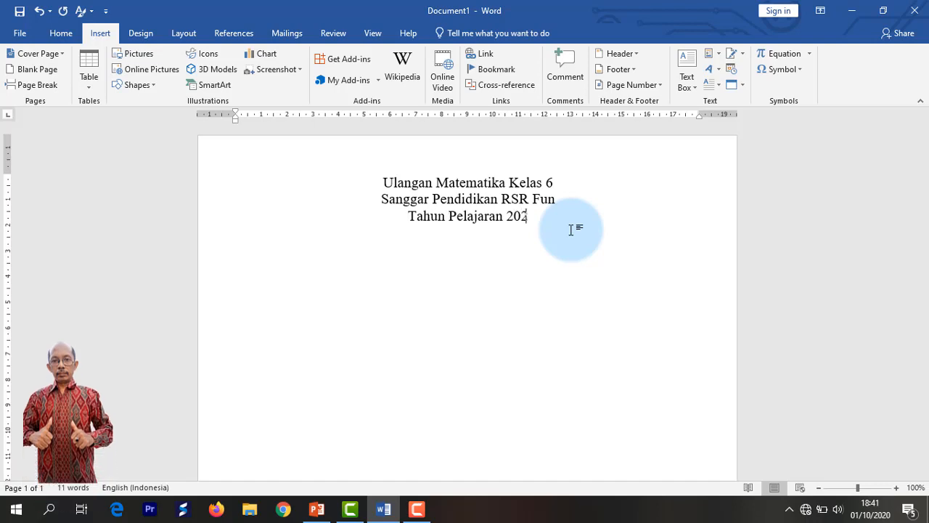
pyautogui.write('0-2021')
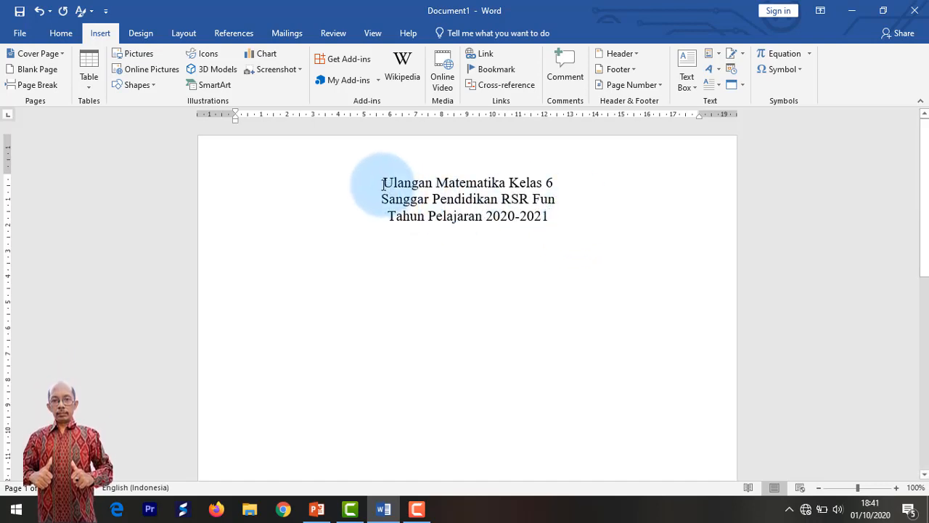
# Enlarge the first heading line, "Ulangan Matematika Kelas 6", to font size 24
pyautogui.moveTo(383, 184); pyautogui.dragTo(556, 186)
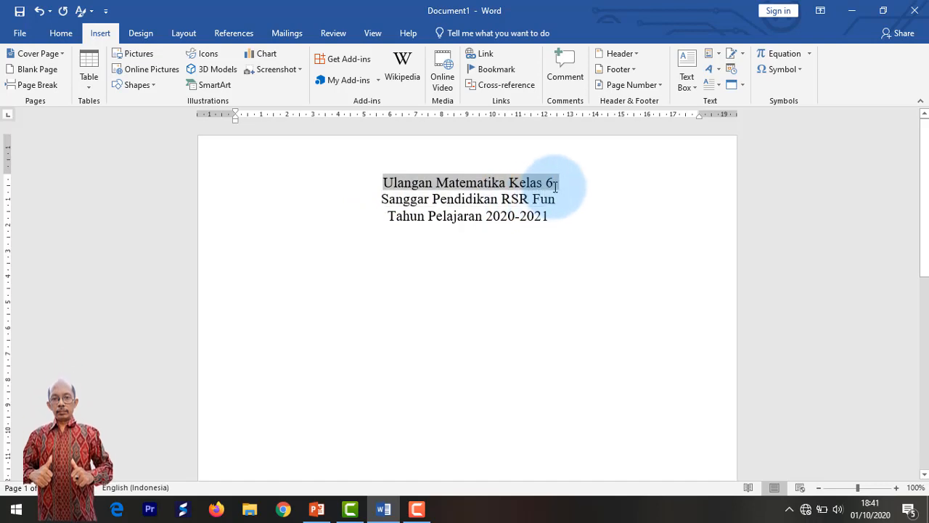
pyautogui.click(555, 184)
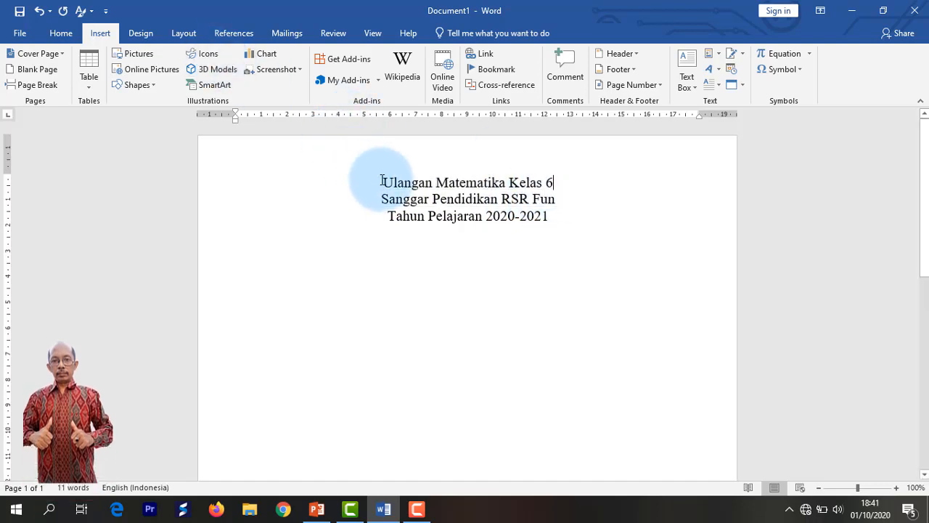
pyautogui.moveTo(383, 181); pyautogui.dragTo(554, 184)
pyautogui.click(61, 33)
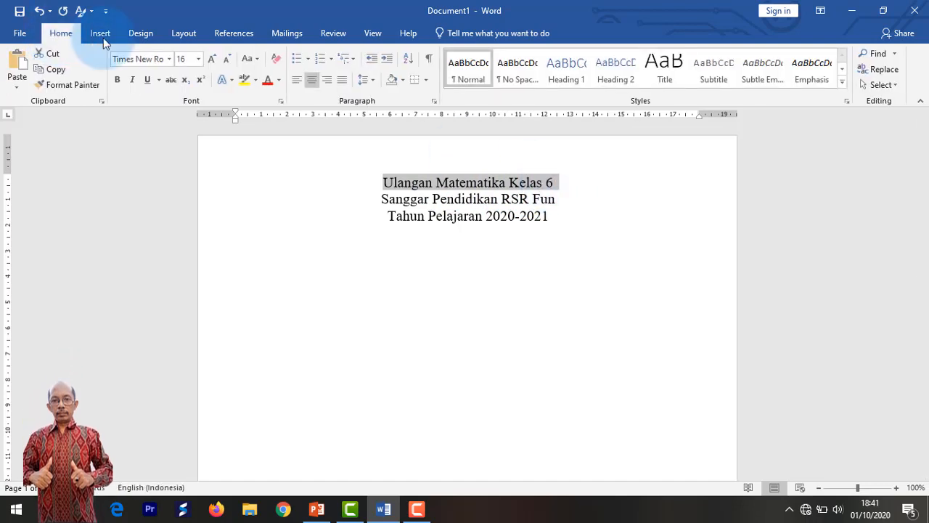
pyautogui.click(212, 59)
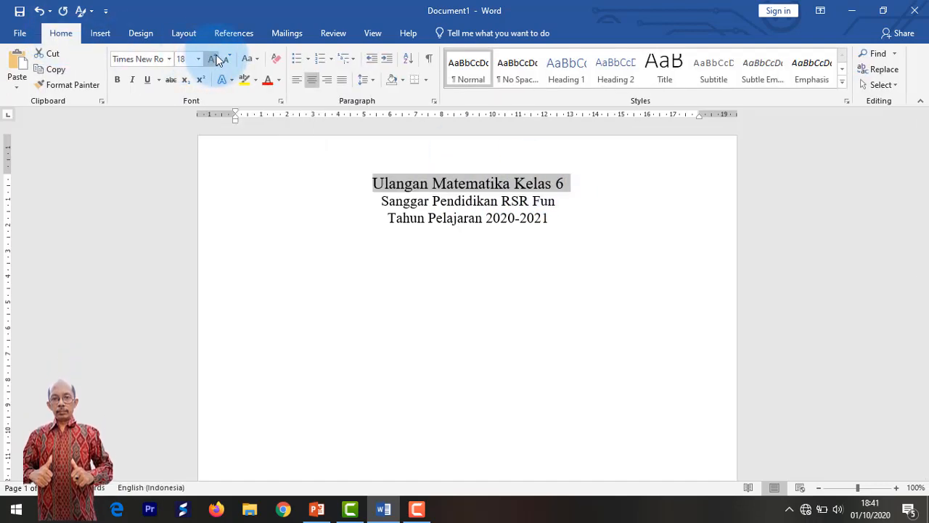
pyautogui.click(216, 59)
pyautogui.click(215, 59)
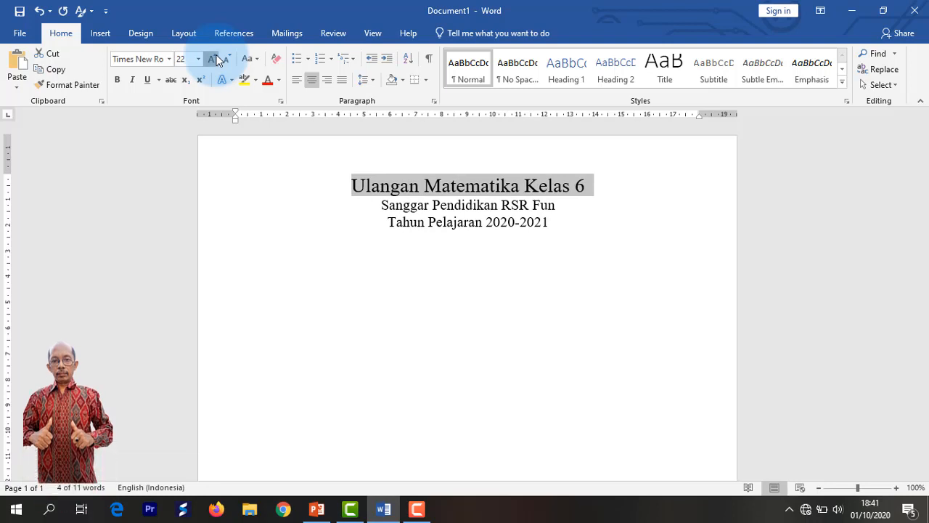
pyautogui.click(215, 59)
pyautogui.click(456, 226)
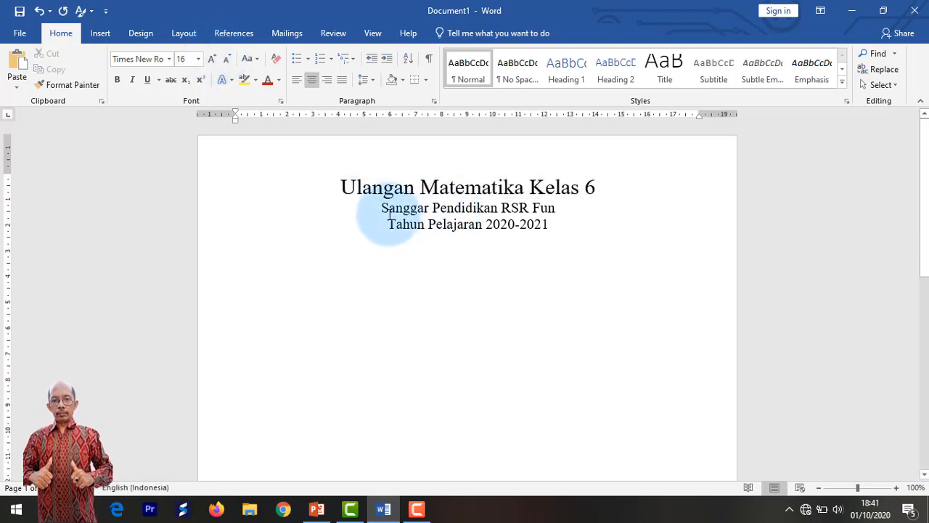
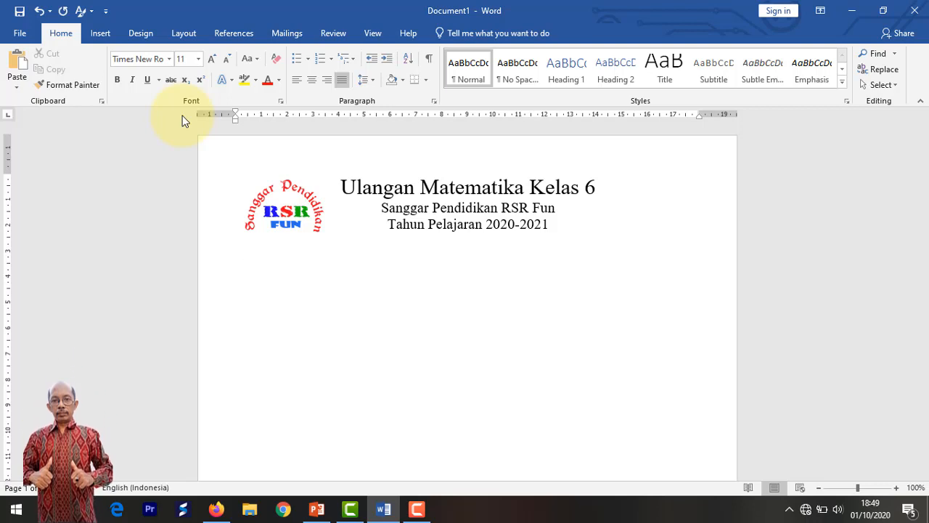
# Number the first question "1." below the heading and give its text a hanging indent of about 0,75 cm
pyautogui.write('1.')
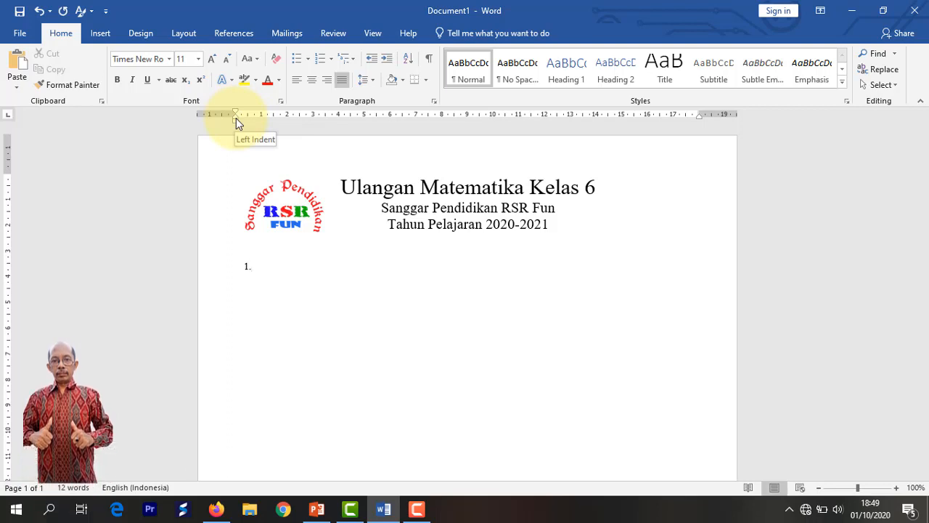
pyautogui.moveTo(236, 118); pyautogui.dragTo(261, 124)
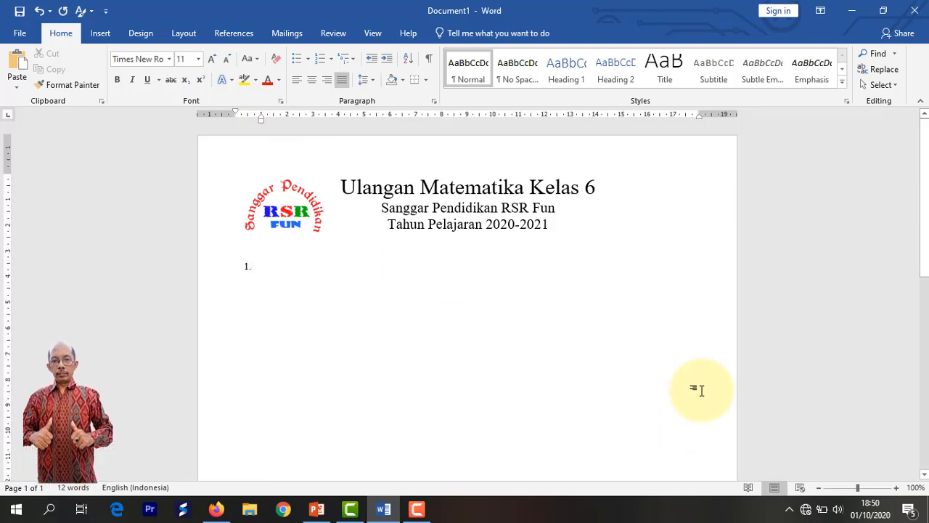
pyautogui.press('Tab')
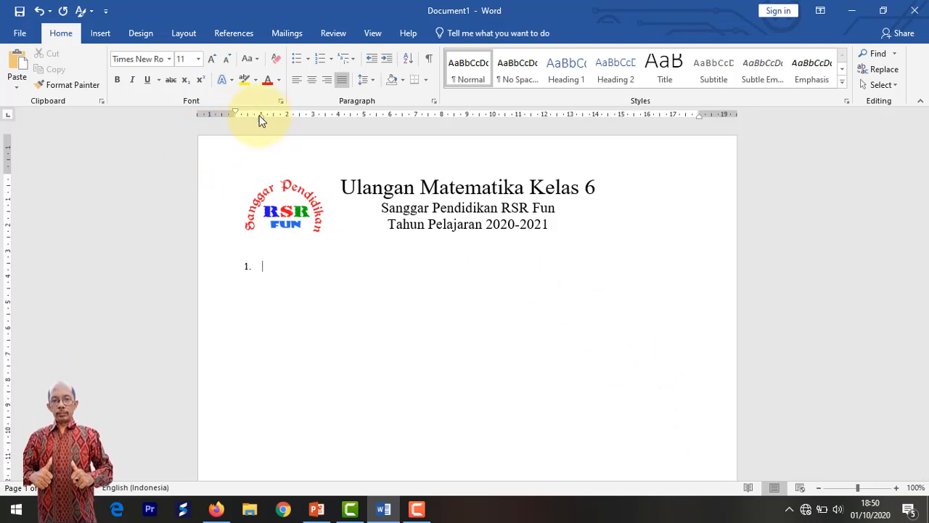
pyautogui.moveTo(260, 116); pyautogui.dragTo(257, 116)
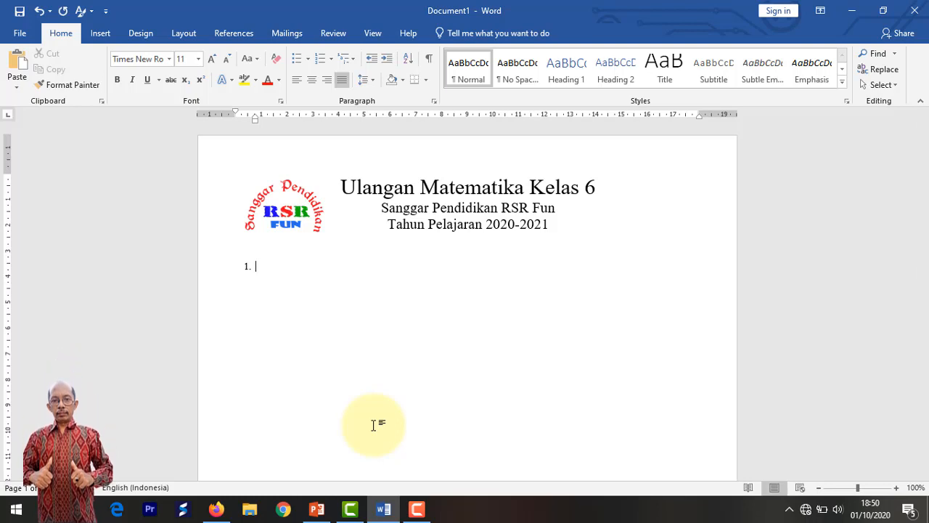
# Write question 1 as "Urutan pecahan yang benar dari yang terkecil adalah … ." and start a line beneath it aligned with the question text
pyautogui.write('Urutan')
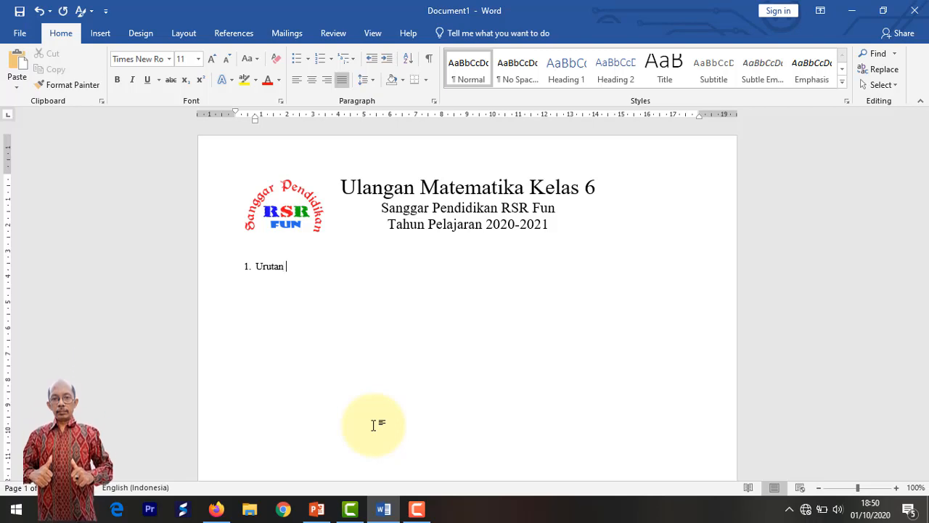
pyautogui.write(' pecaha')
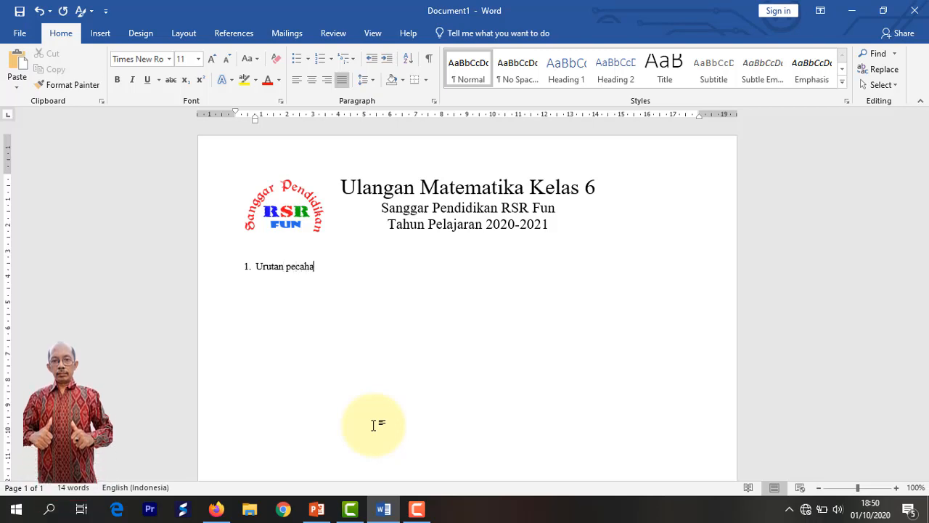
pyautogui.write('n yang be')
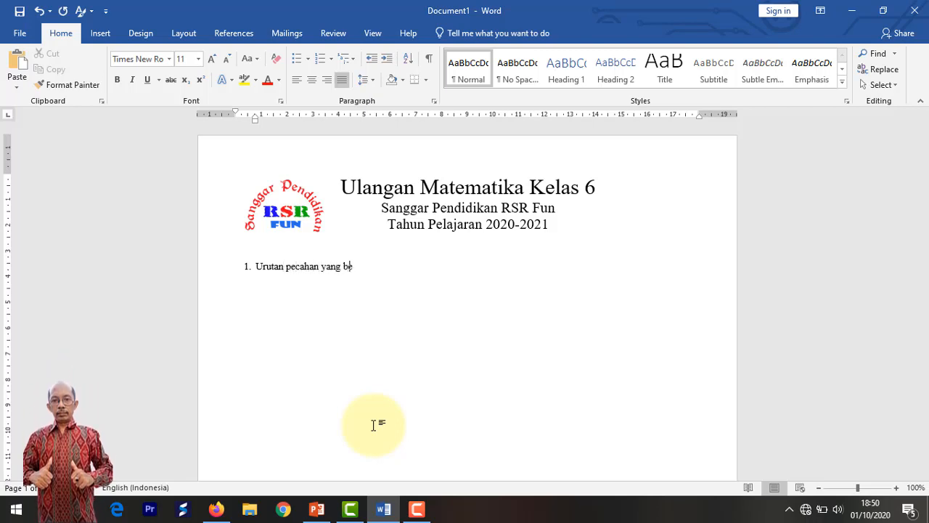
pyautogui.write('nar dari yang terkecil ada')
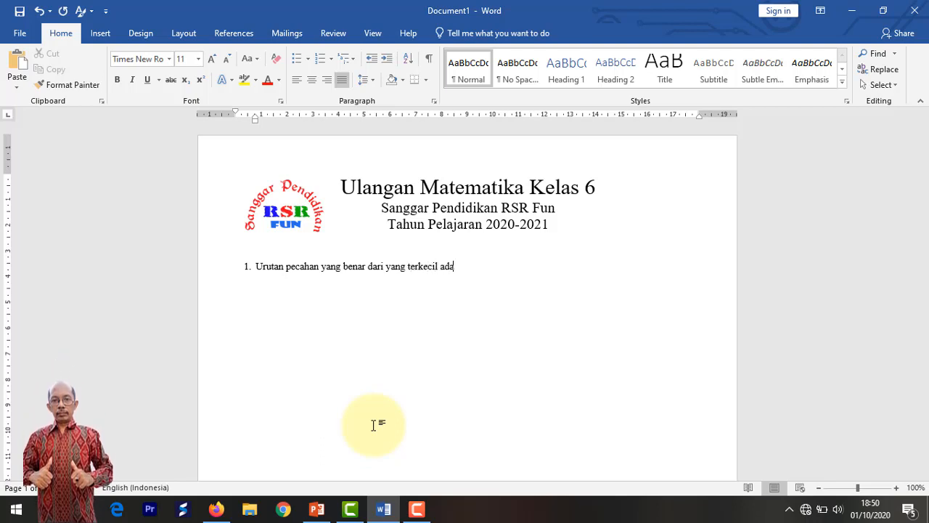
pyautogui.write('lah ...')
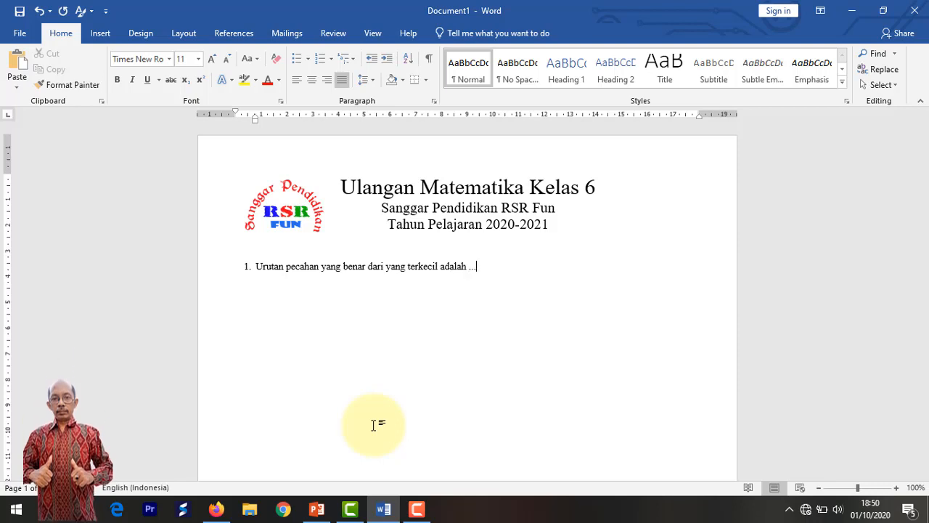
pyautogui.press('Return')
pyautogui.press('Return')
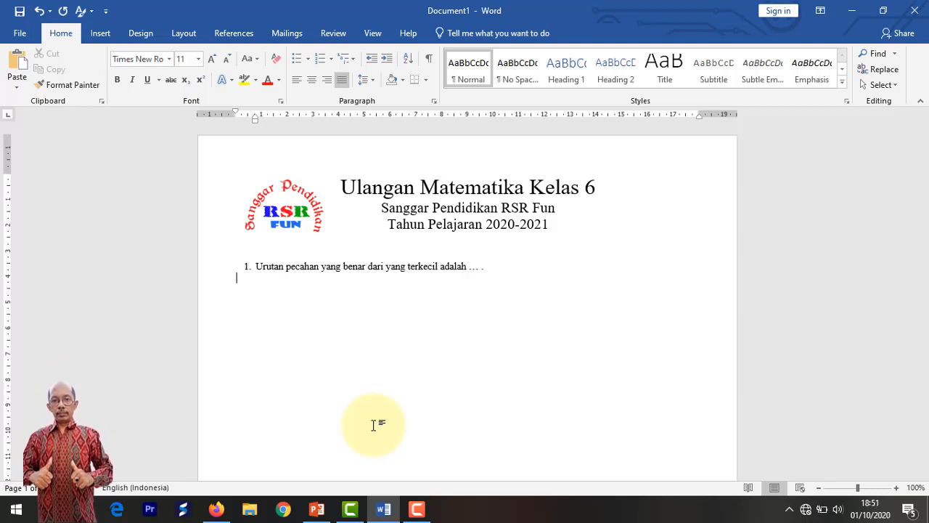
pyautogui.press('Tab')
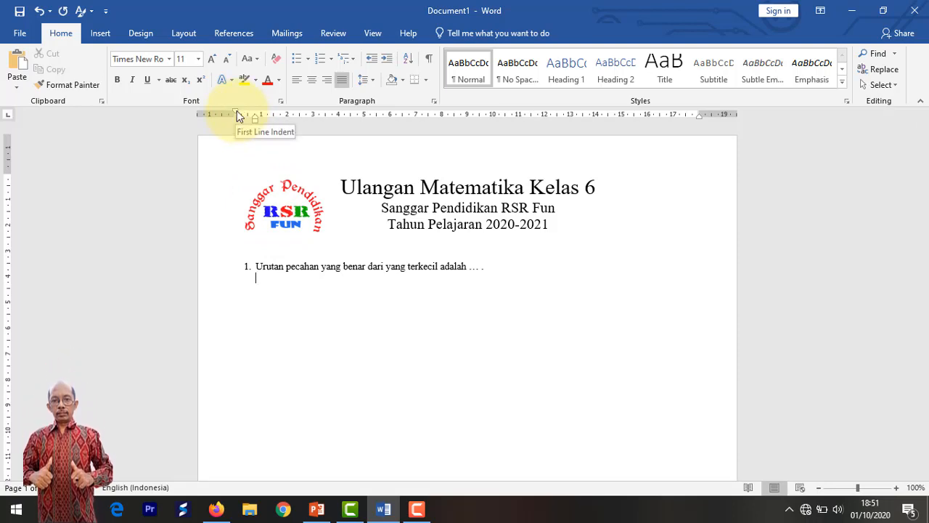
# Begin answer option "A. 50%;" beneath question 1, with its letter aligned to the question text and a hanging indent at about 1,25 cm
pyautogui.moveTo(237, 111); pyautogui.dragTo(254, 116)
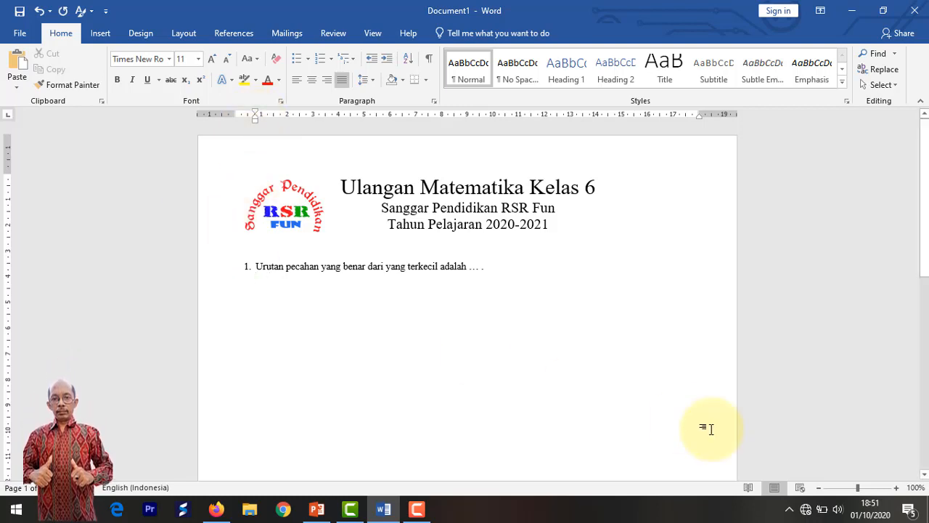
pyautogui.write('A.')
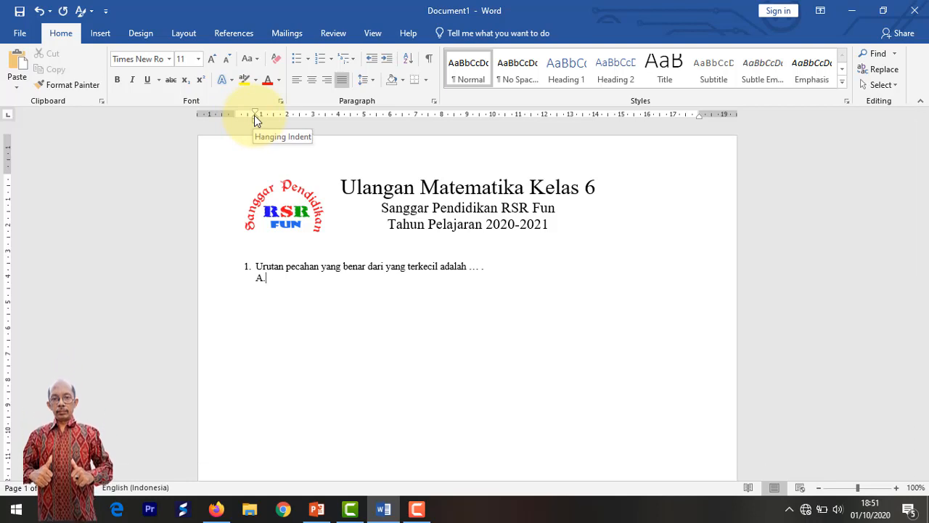
pyautogui.moveTo(254, 115); pyautogui.dragTo(271, 123)
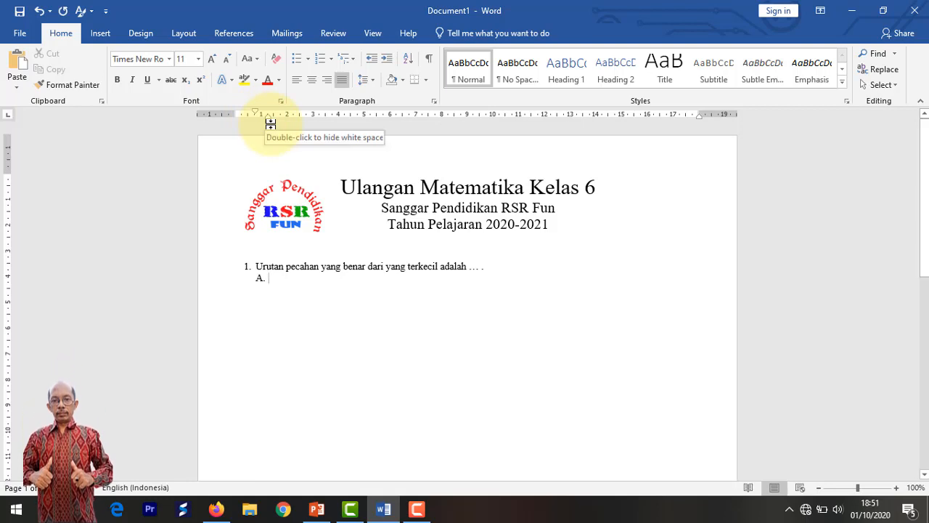
pyautogui.write('50%')
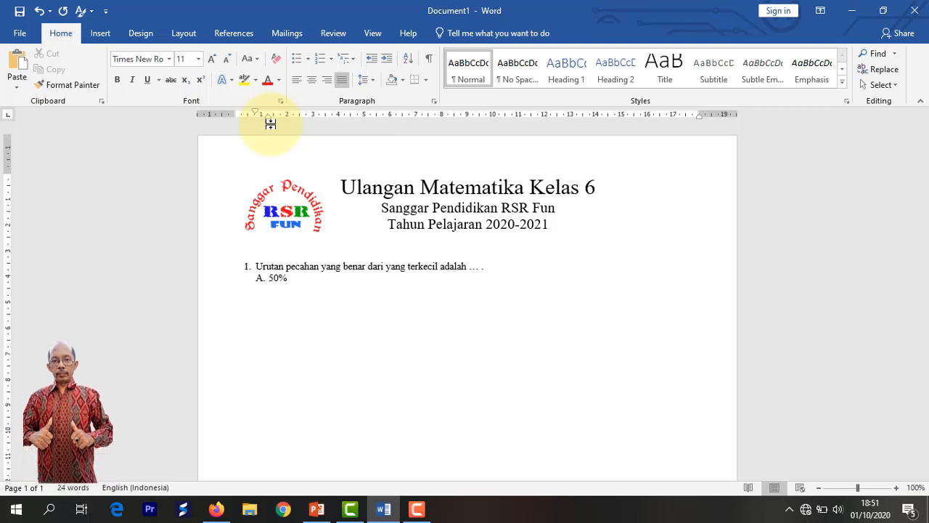
pyautogui.write(';')
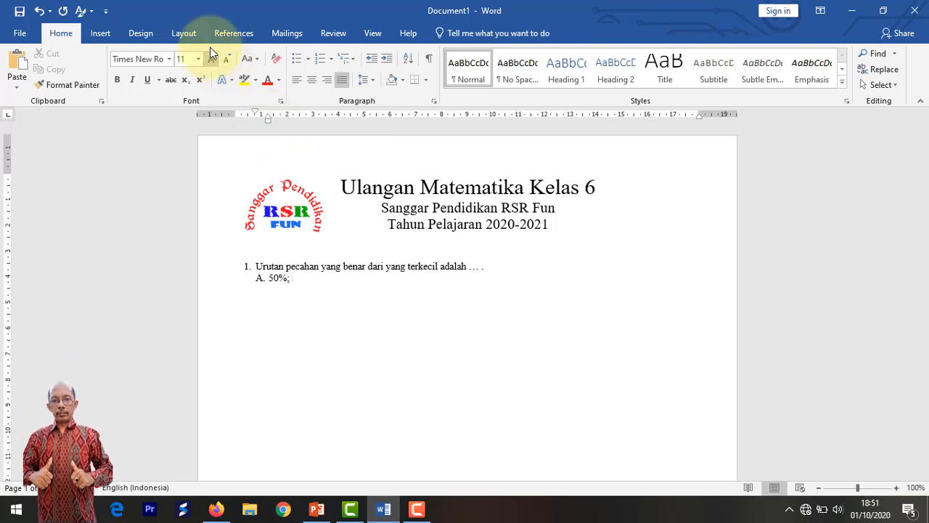
# Continue option A with the stacked fraction 3/4 as an equation, followed by "; 0,25;"
pyautogui.click(100, 34)
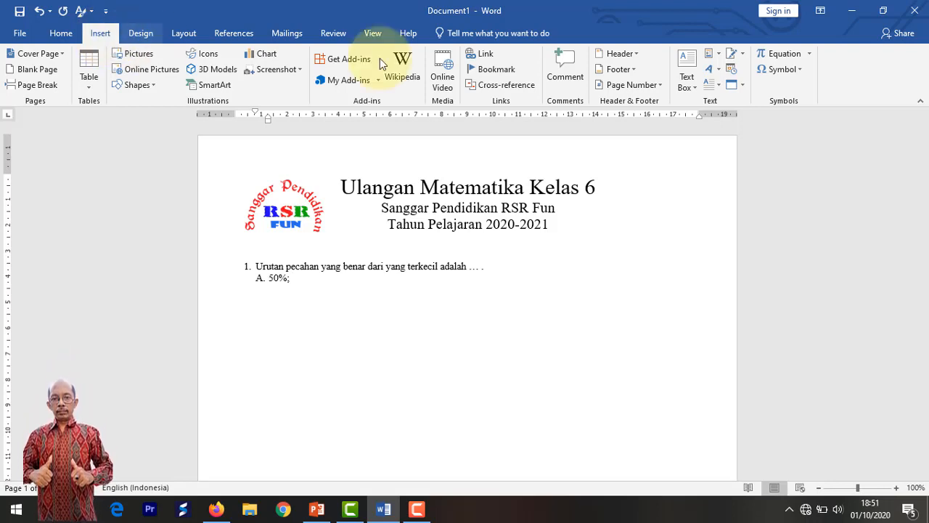
pyautogui.click(808, 55)
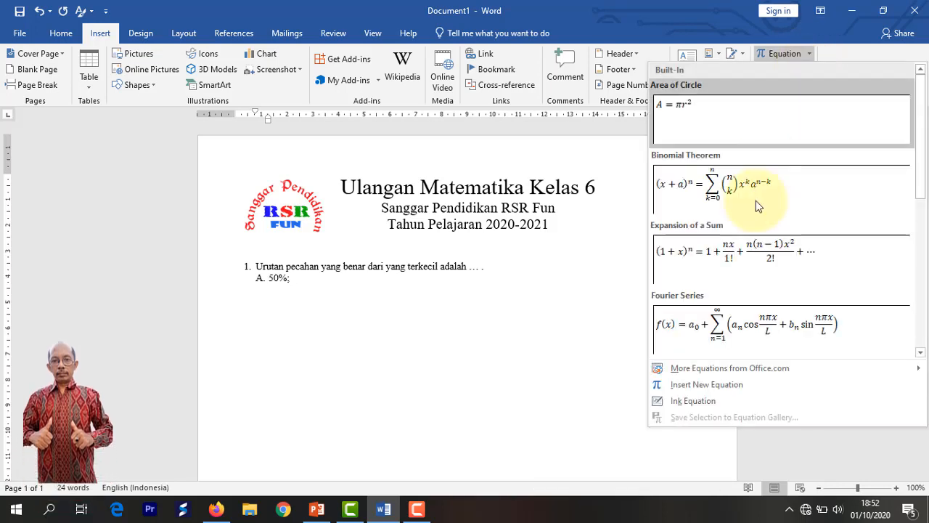
pyautogui.click(685, 388)
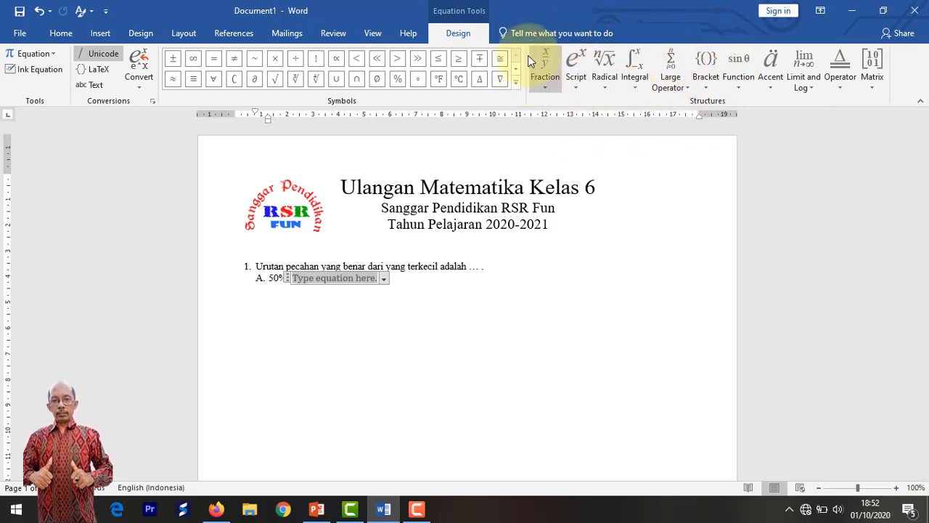
pyautogui.click(545, 87)
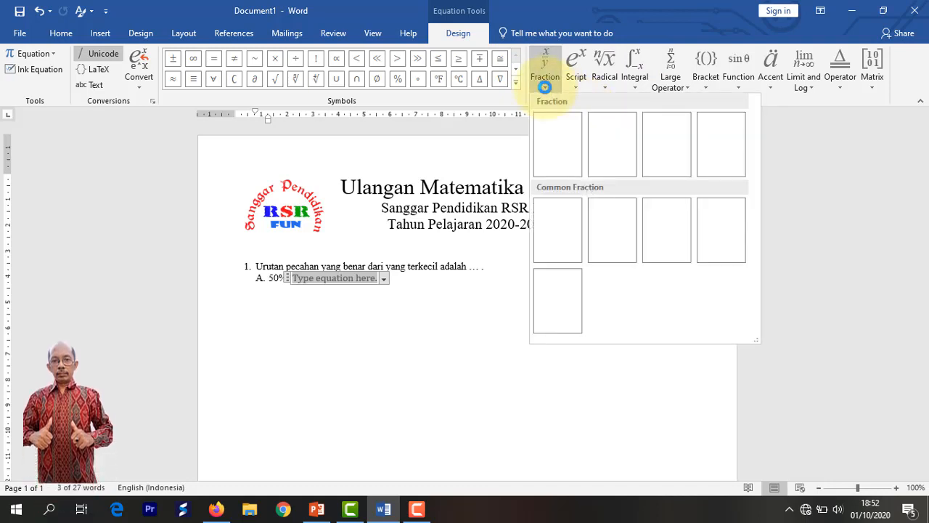
pyautogui.click(555, 150)
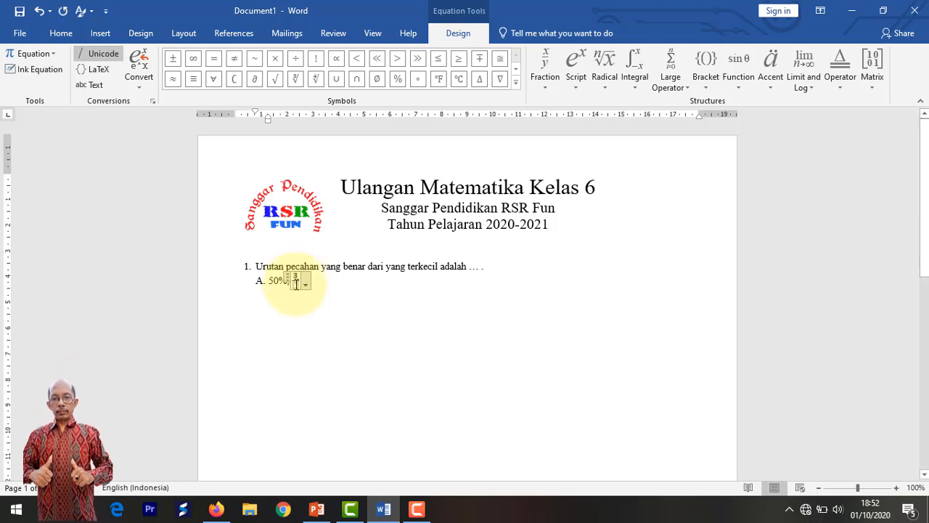
pyautogui.write('3/4')
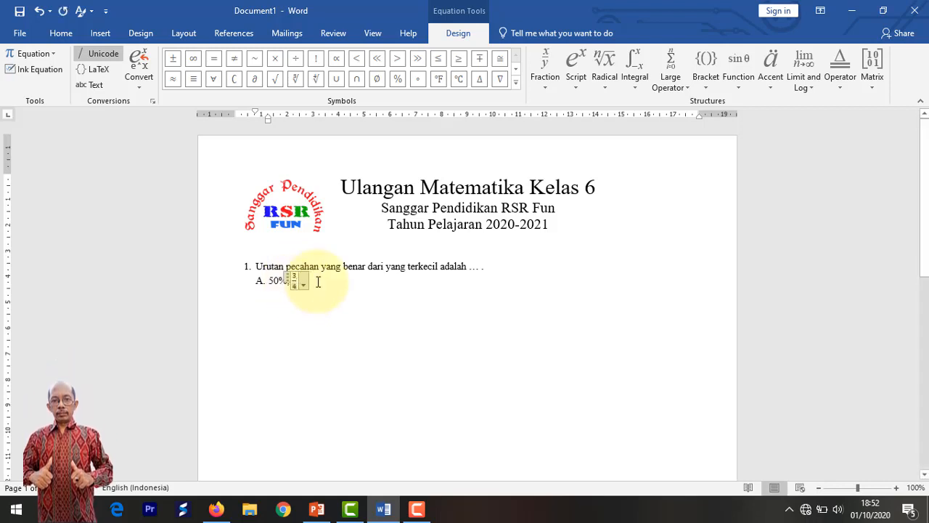
pyautogui.click(318, 282)
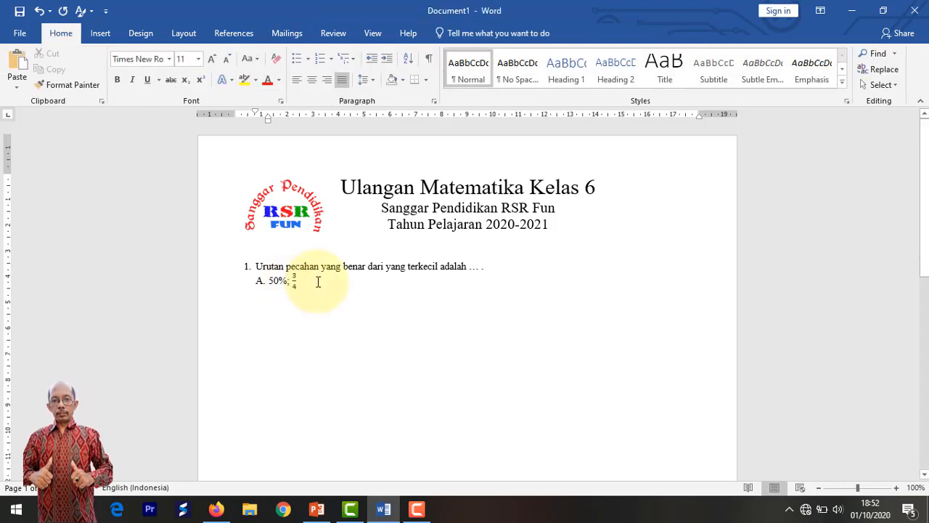
pyautogui.write(';')
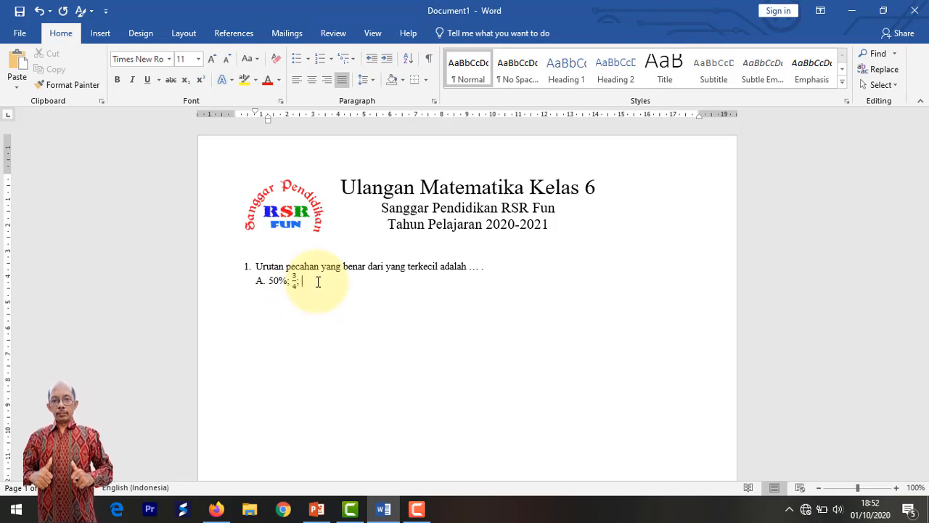
pyautogui.write(' 0, ')
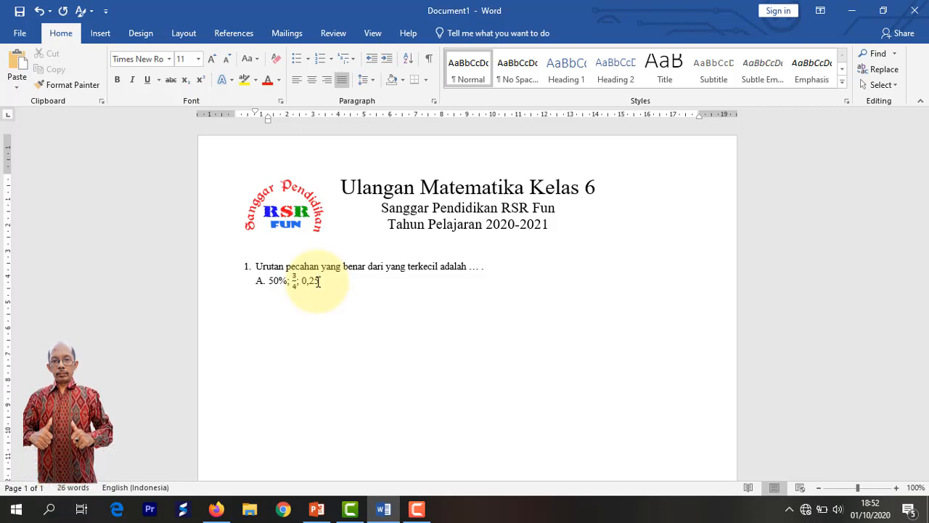
pyautogui.write('5')
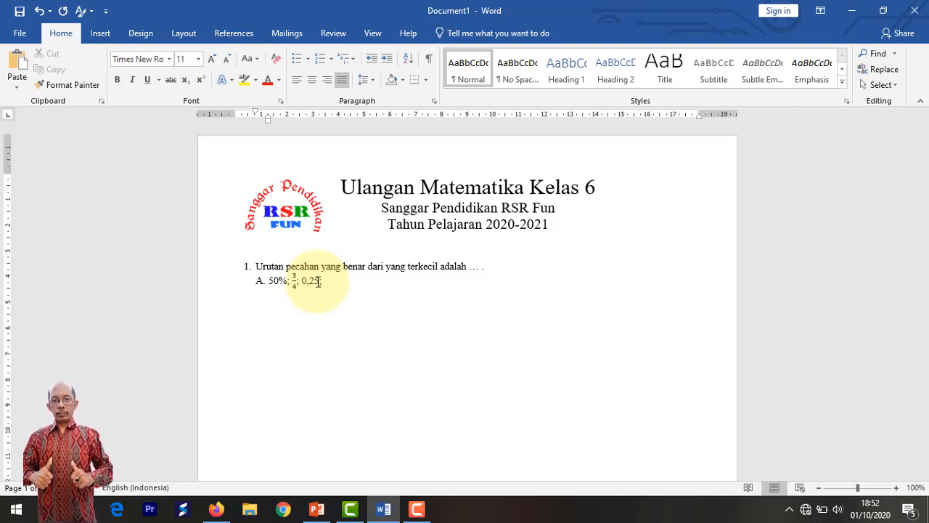
pyautogui.write(';')
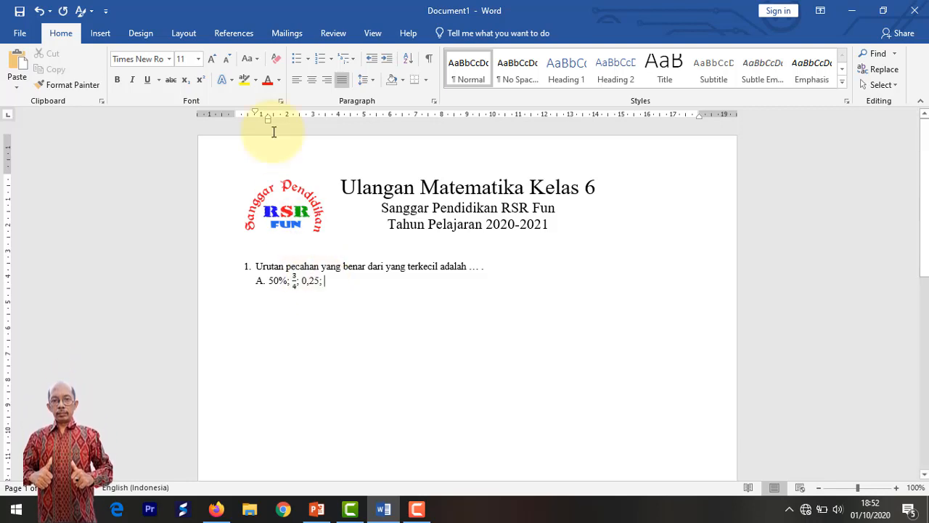
# Add the stacked fraction 1/5 as an equation after "0,25;" in option A
pyautogui.click(99, 33)
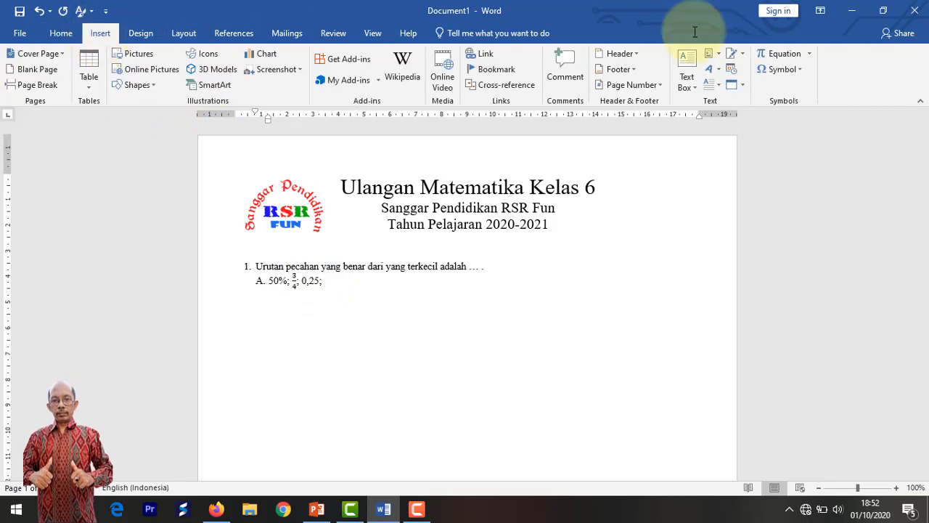
pyautogui.click(811, 55)
pyautogui.click(691, 386)
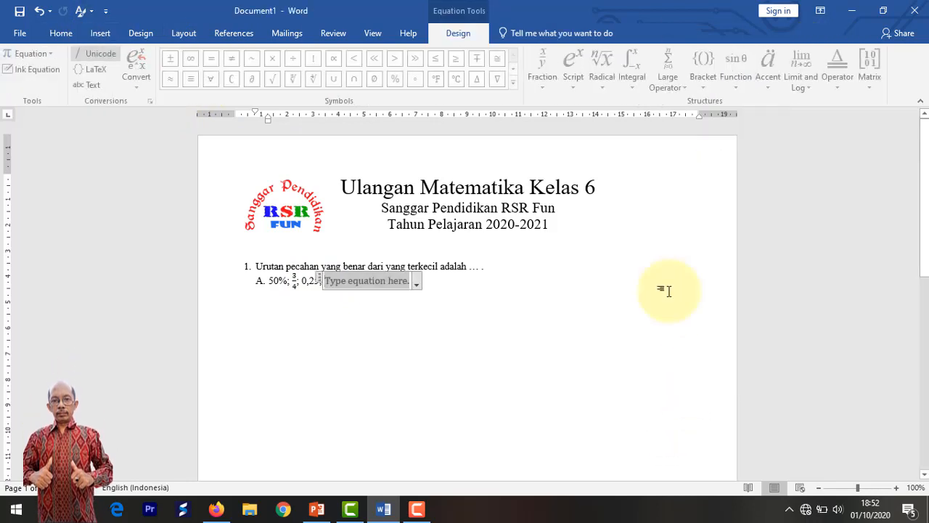
pyautogui.click(542, 86)
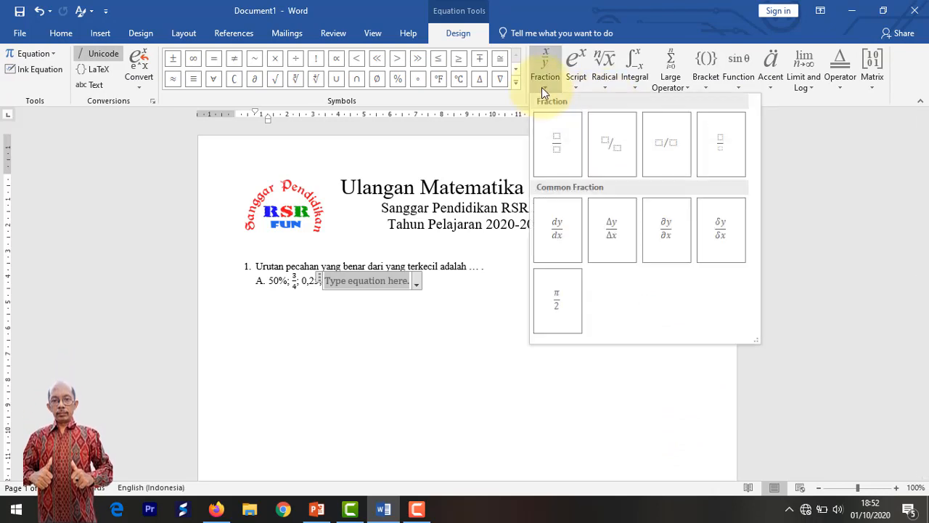
pyautogui.click(556, 143)
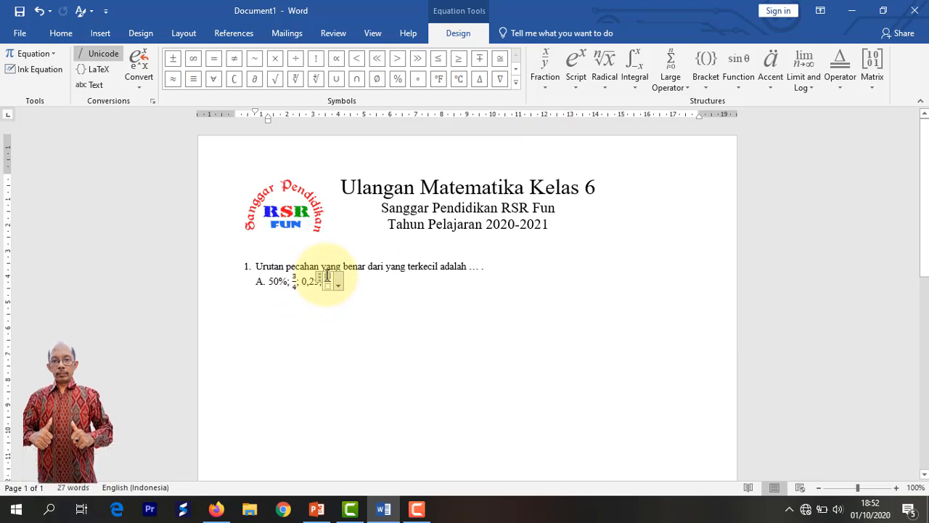
pyautogui.write('1/')
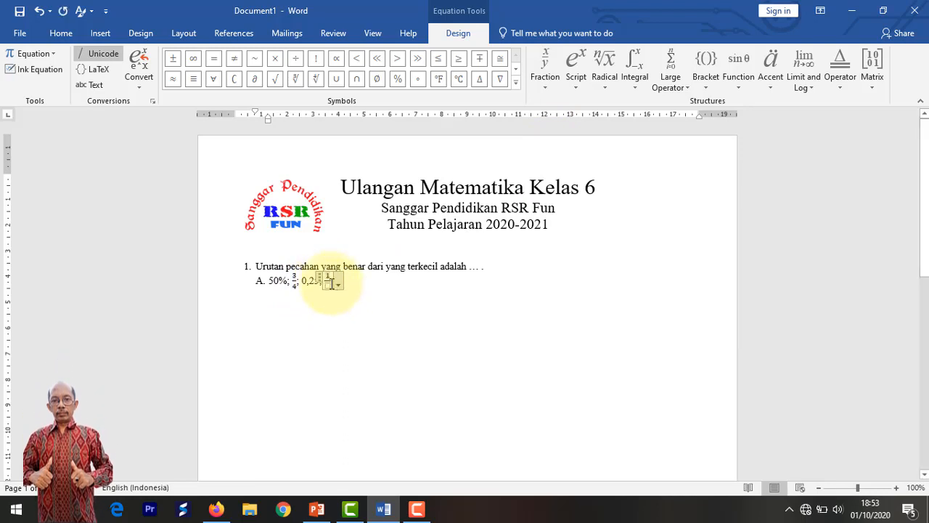
pyautogui.click(330, 283)
pyautogui.write('8')
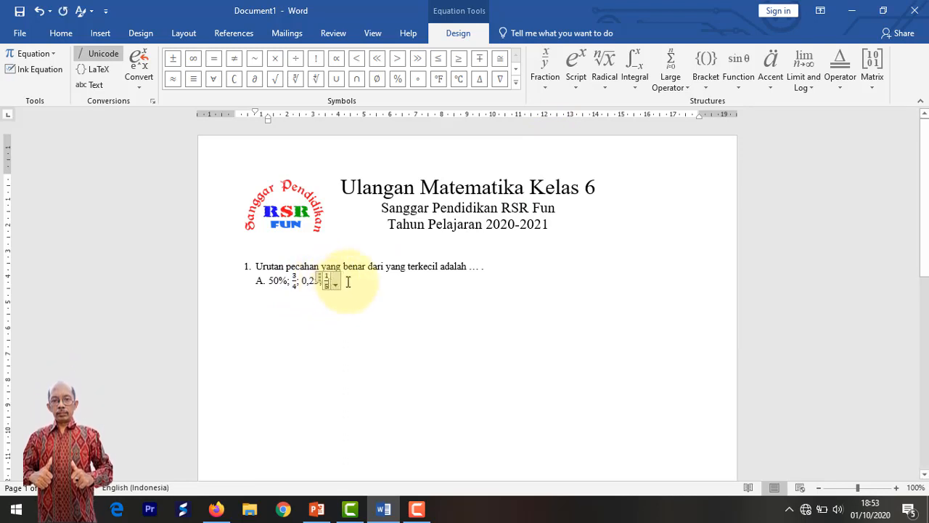
pyautogui.click(348, 282)
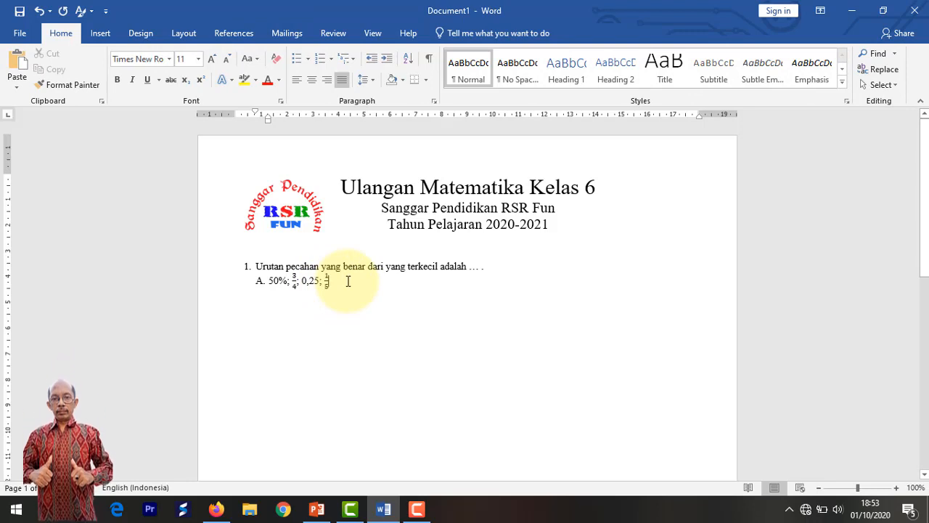
# Complete option A with "; 0,125" and start a new line beneath it
pyautogui.write('; 0')
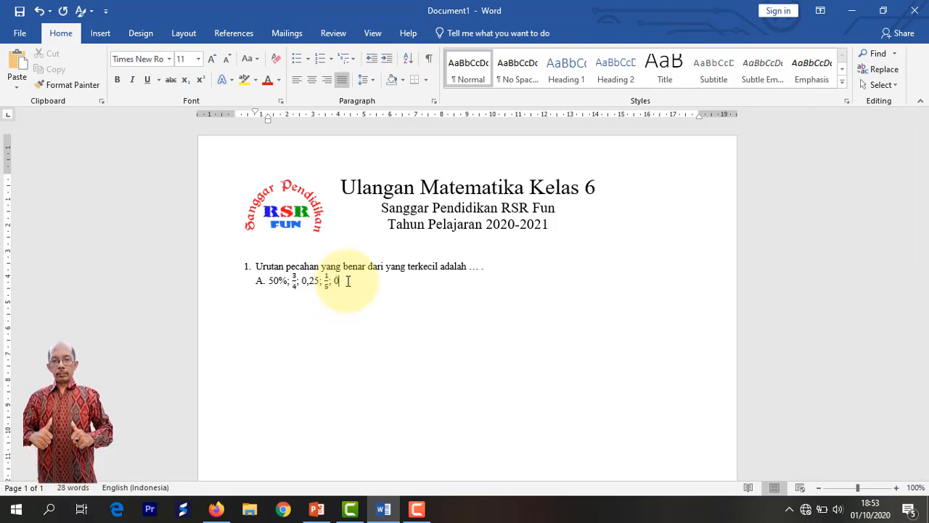
pyautogui.write(',1')
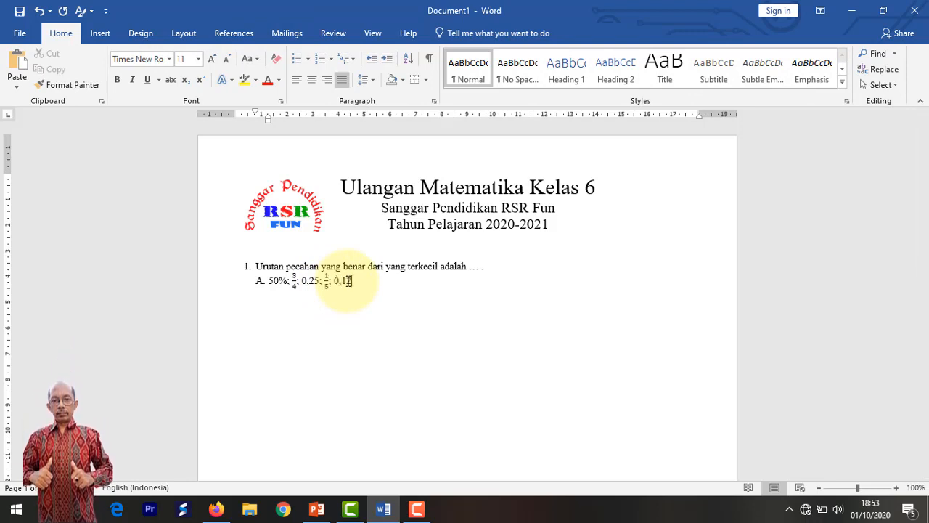
pyautogui.write('25')
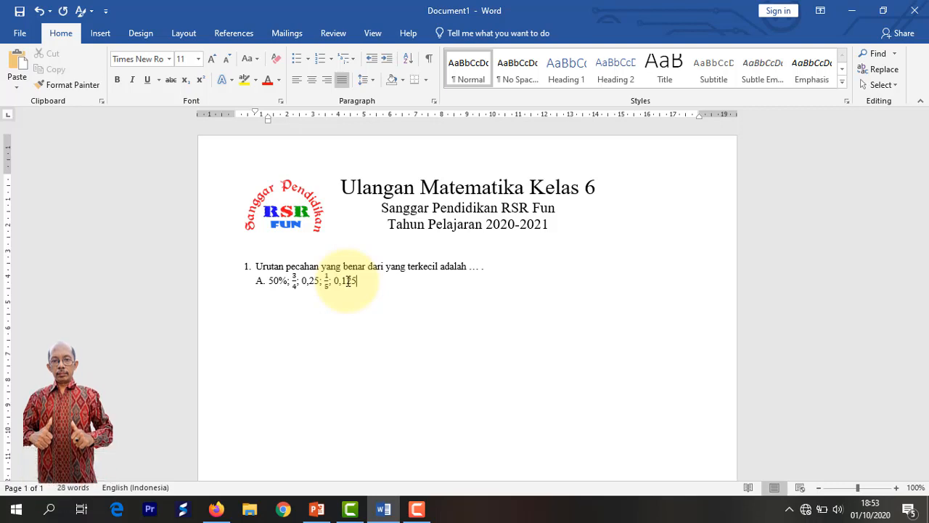
pyautogui.press('Return')
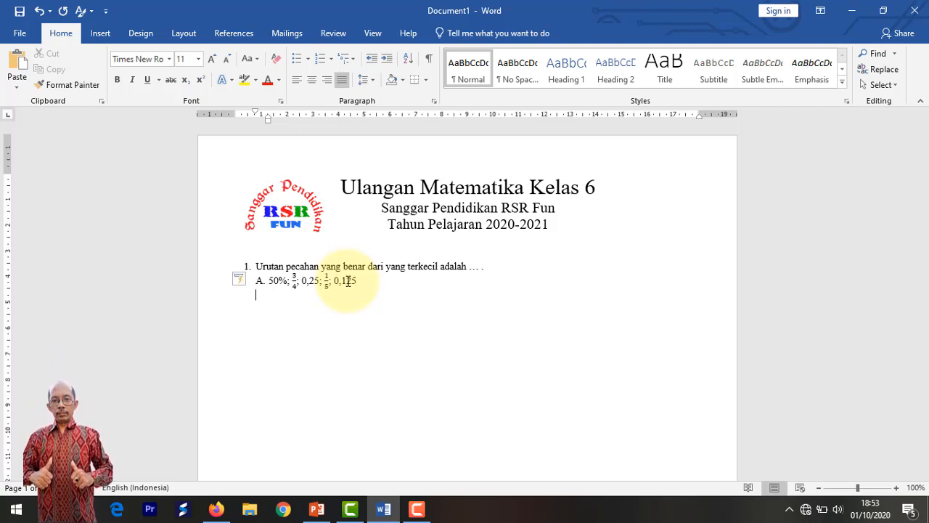
# Begin answer option B with "B. 0,25; 0,125;" on the line below option A
pyautogui.write('B. ')
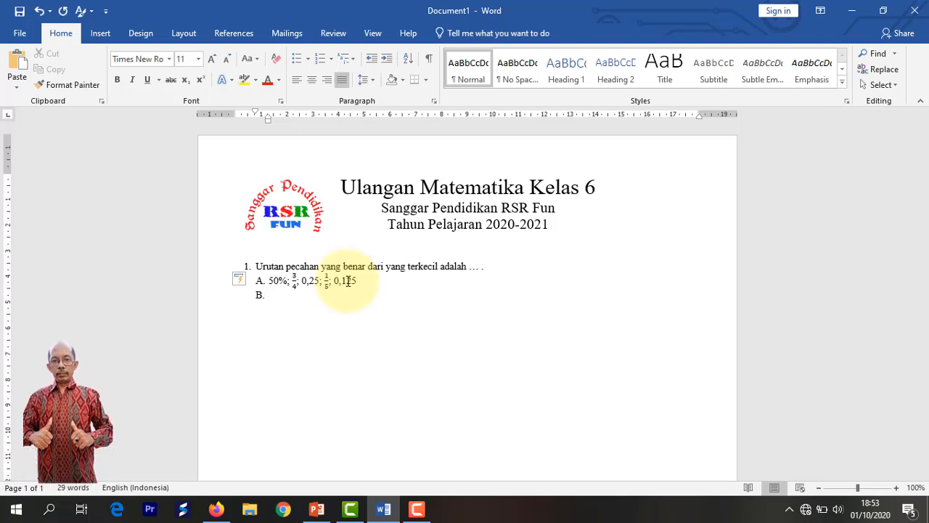
pyautogui.write('0,25;')
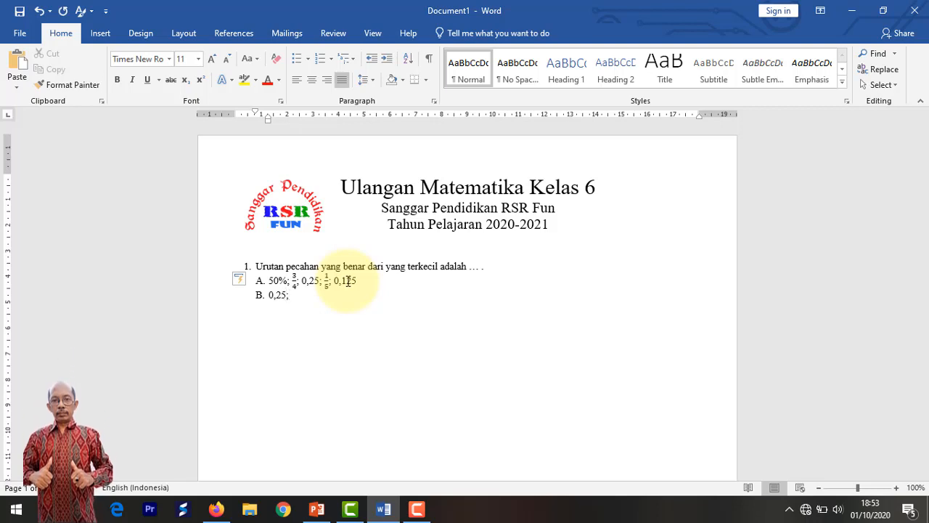
pyautogui.write(' 0,')
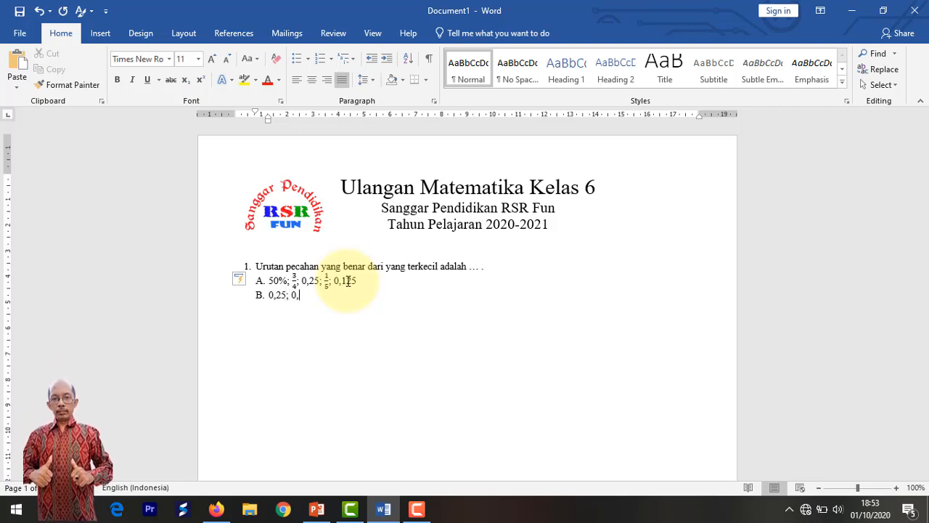
pyautogui.write('125;')
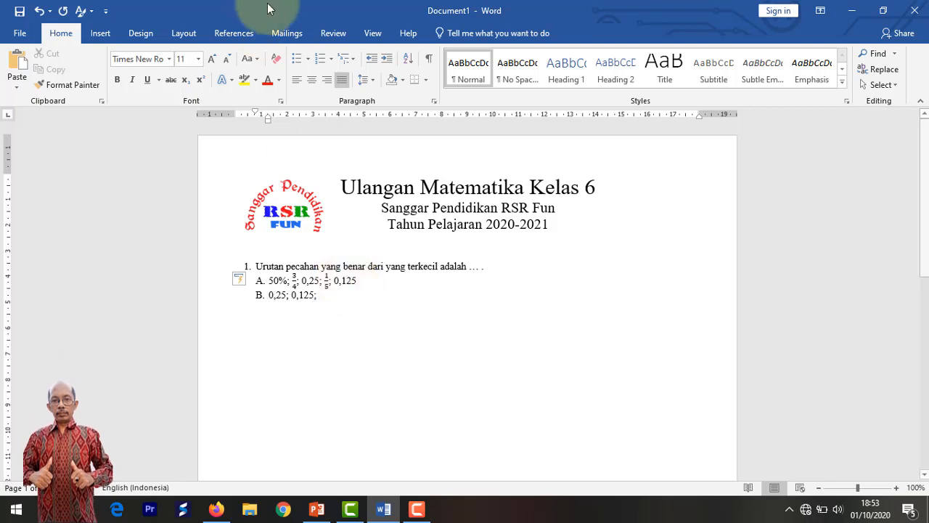
# Add the stacked fraction 1/5 as an equation after "0,125;" in option B, followed by a semicolon
pyautogui.click(101, 35)
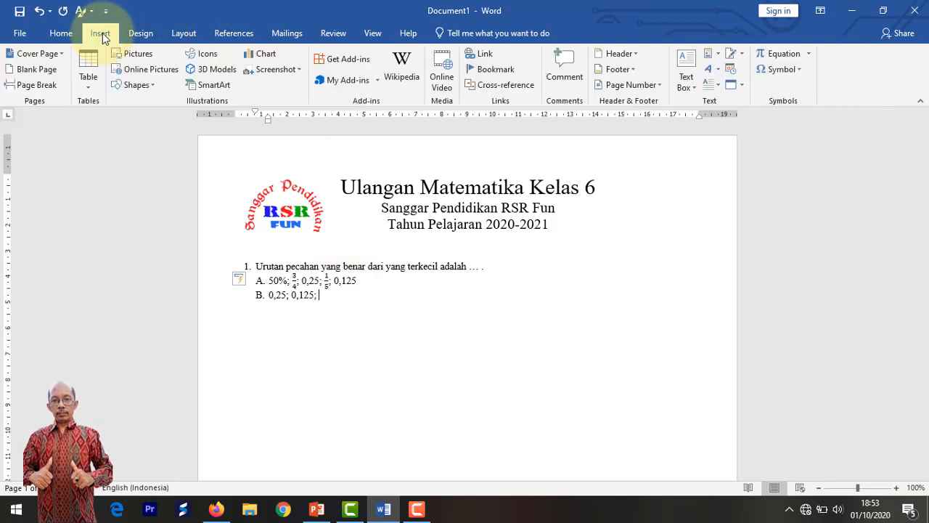
pyautogui.click(808, 53)
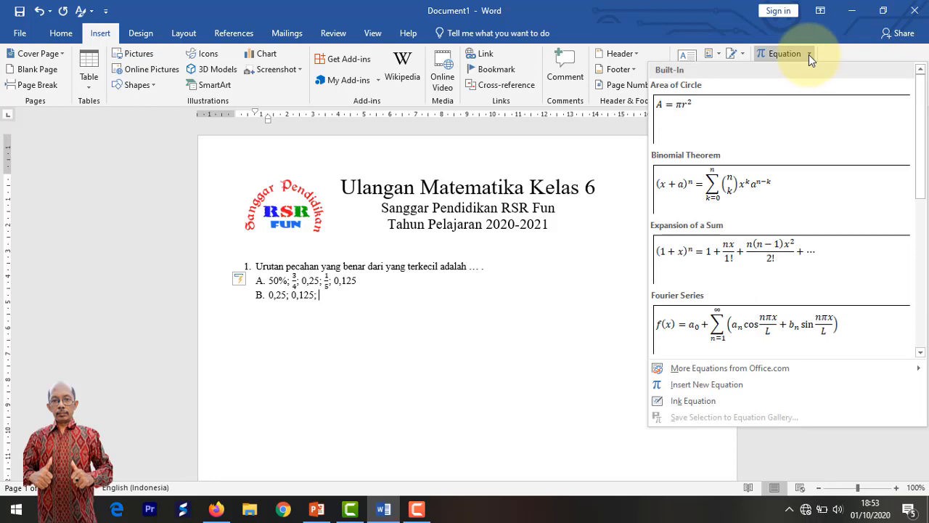
pyautogui.click(678, 385)
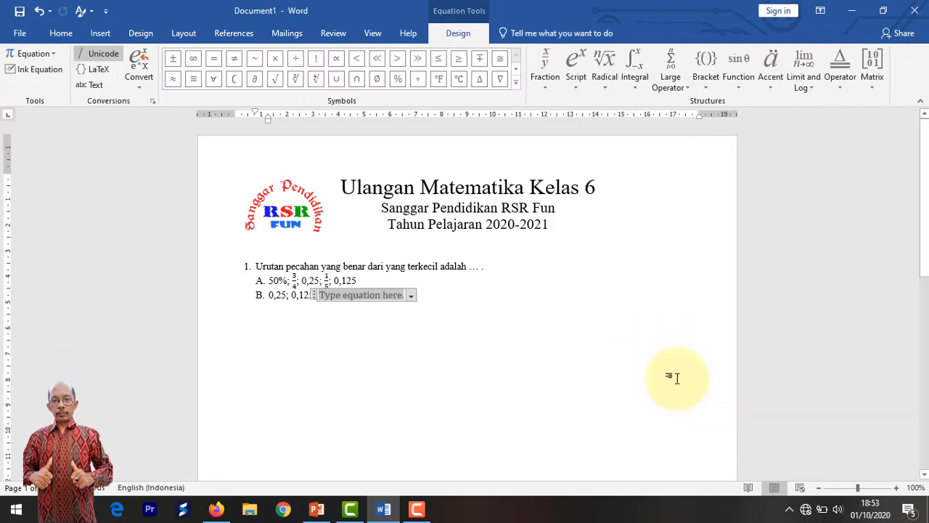
pyautogui.click(543, 78)
pyautogui.click(556, 141)
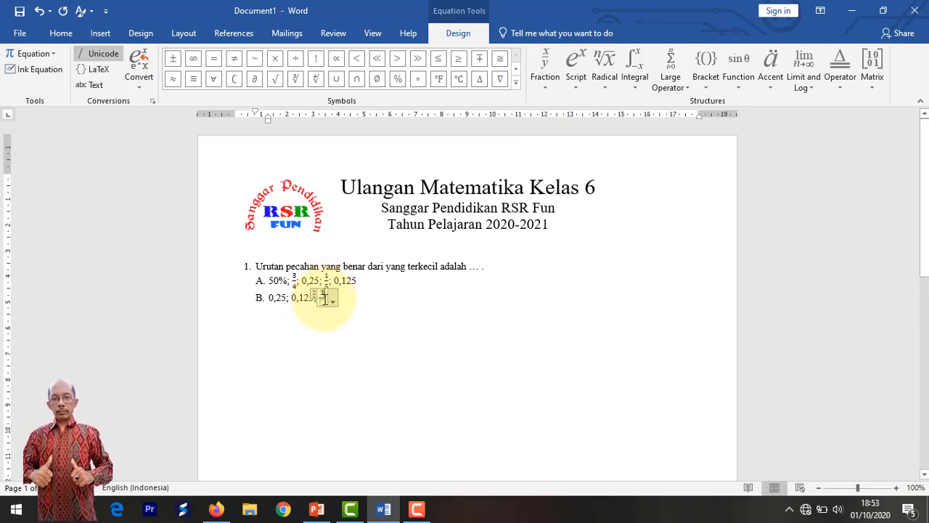
pyautogui.write('1')
pyautogui.click(323, 301)
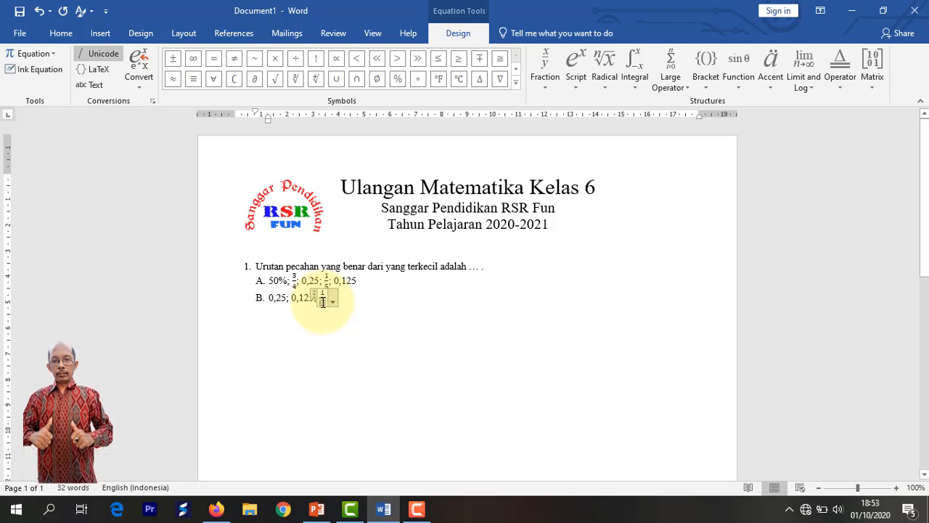
pyautogui.write('5')
pyautogui.click(345, 295)
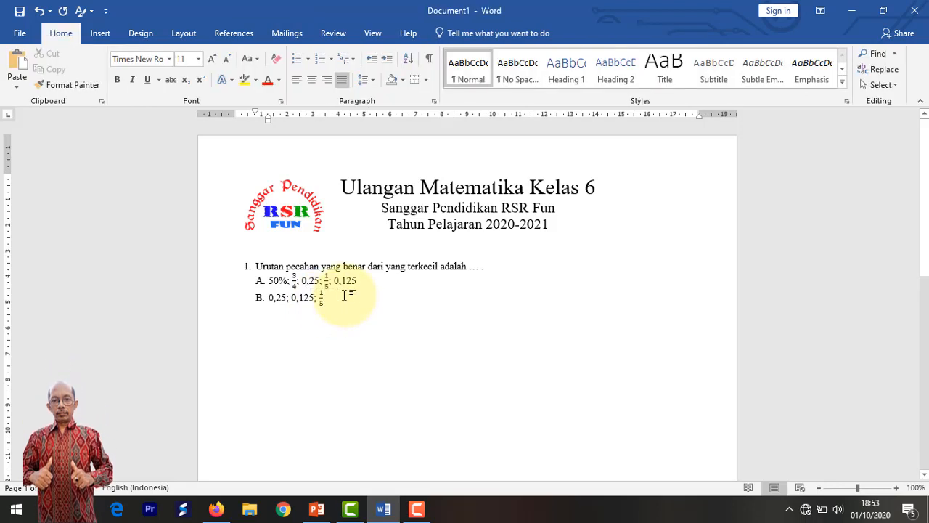
pyautogui.write(';')
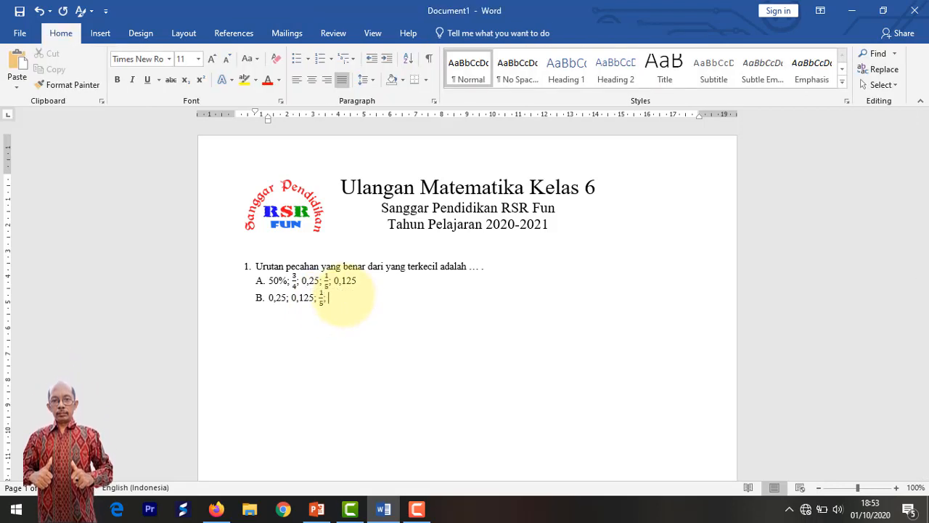
# Complete option B with the stacked fraction 3/4 as an equation, followed by "; 50%"
pyautogui.click(100, 33)
pyautogui.click(807, 54)
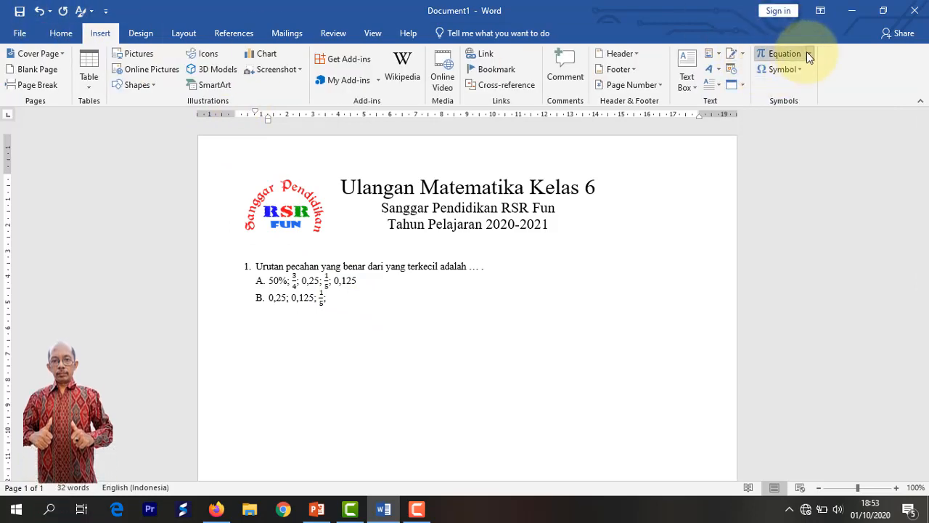
pyautogui.click(686, 384)
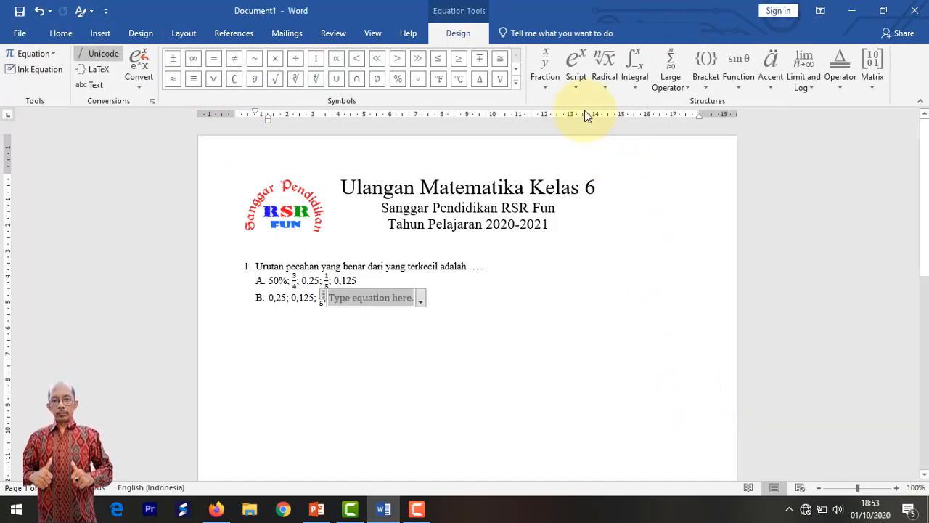
pyautogui.click(545, 78)
pyautogui.click(556, 138)
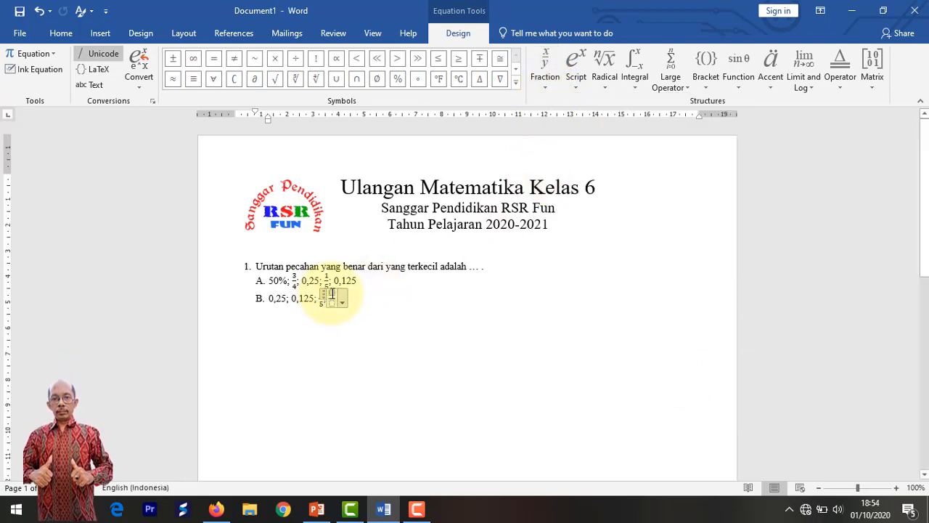
pyautogui.write('3/4')
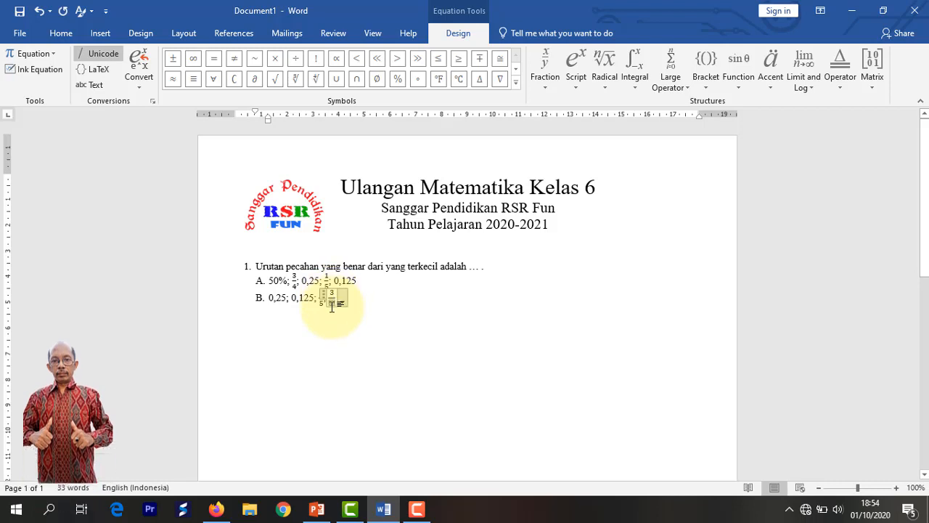
pyautogui.click(348, 299)
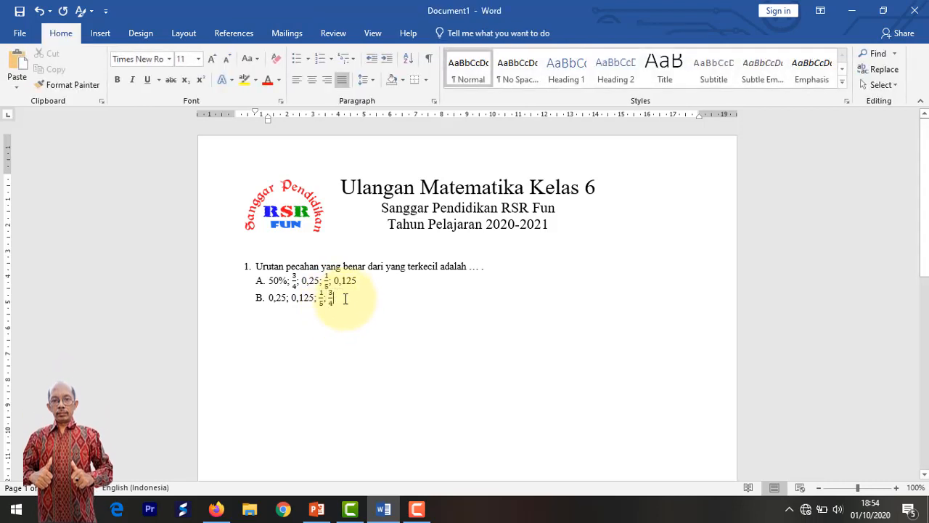
pyautogui.write('; ')
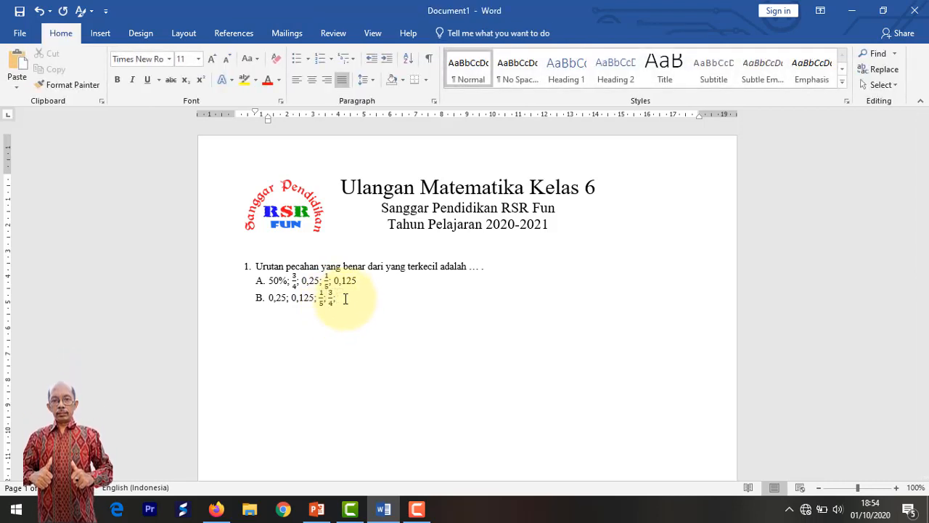
pyautogui.write('50%')
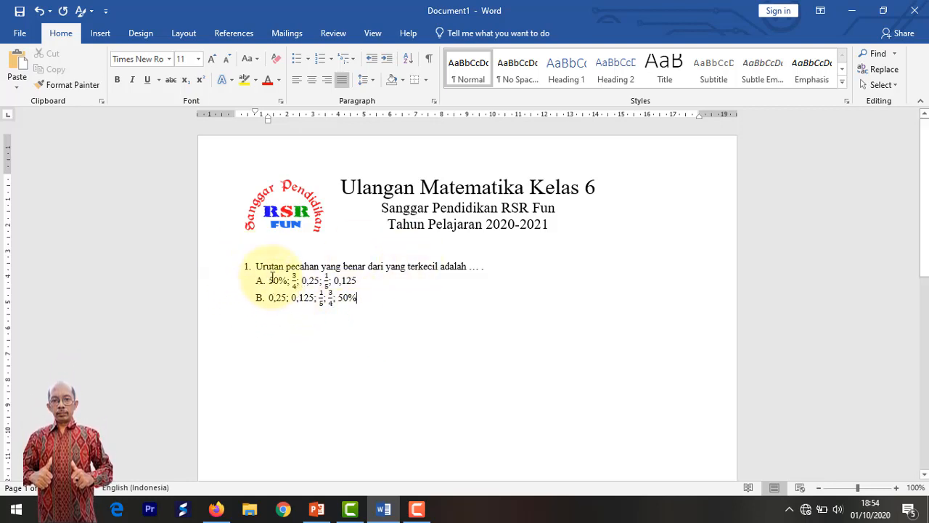
# Set the line spacing of answer options A and B to 1,5
pyautogui.moveTo(253, 280); pyautogui.dragTo(361, 297)
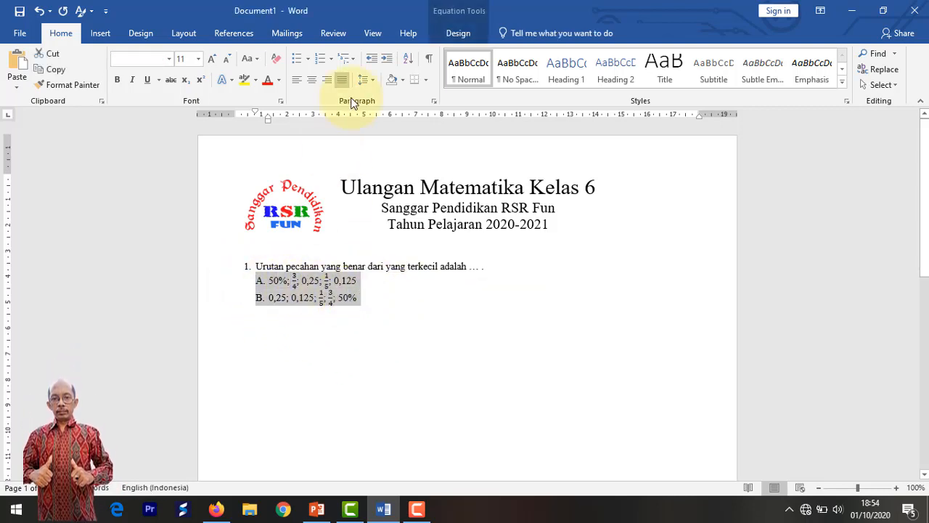
pyautogui.click(375, 82)
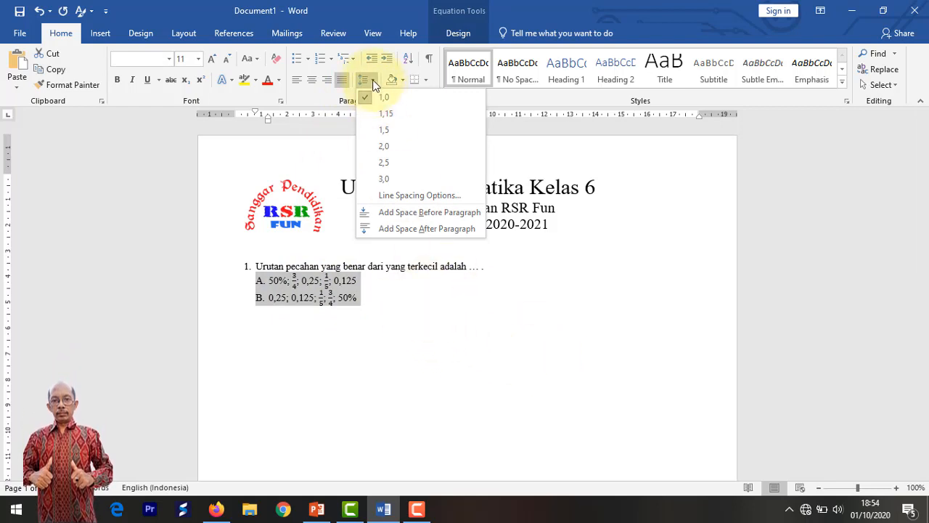
pyautogui.click(402, 305)
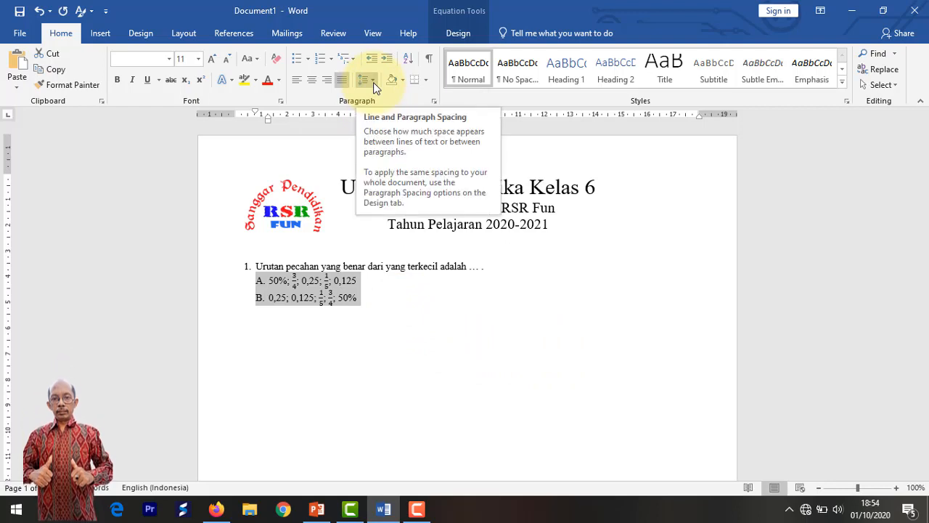
pyautogui.click(373, 83)
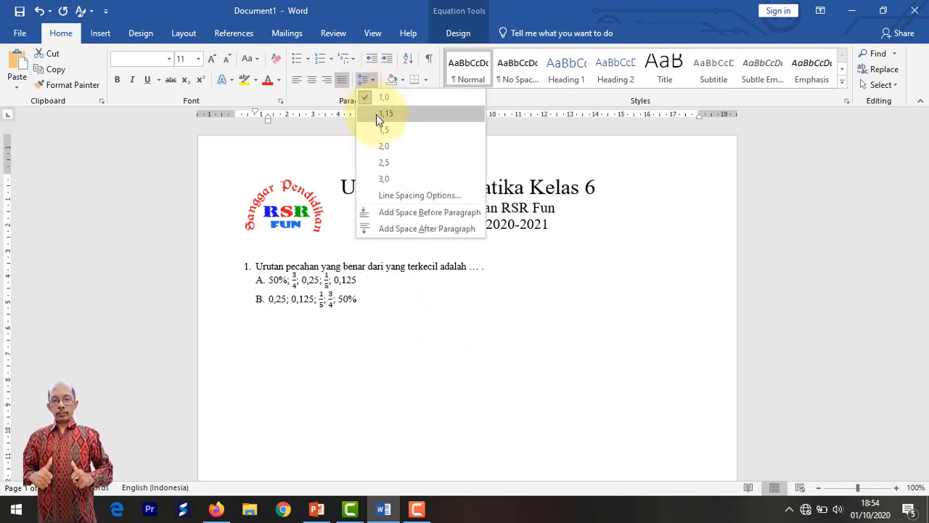
pyautogui.click(376, 114)
pyautogui.click(373, 85)
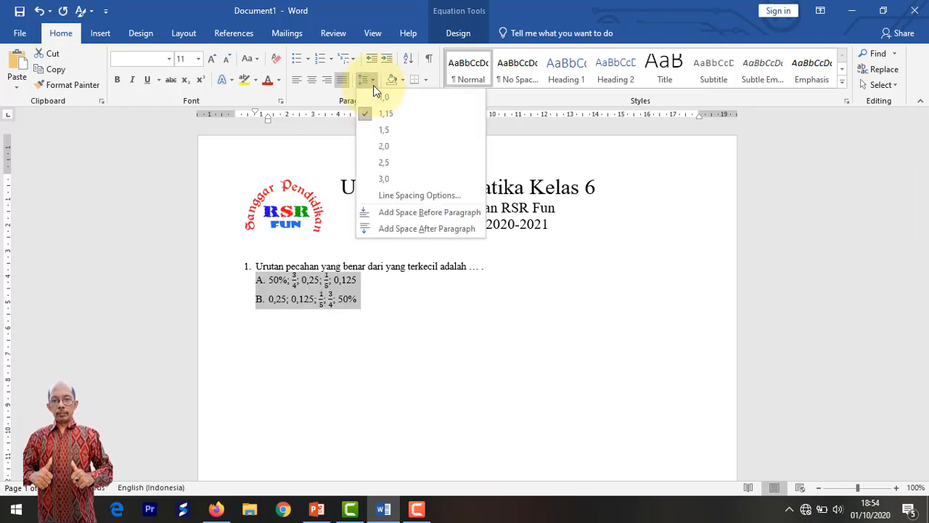
pyautogui.click(376, 130)
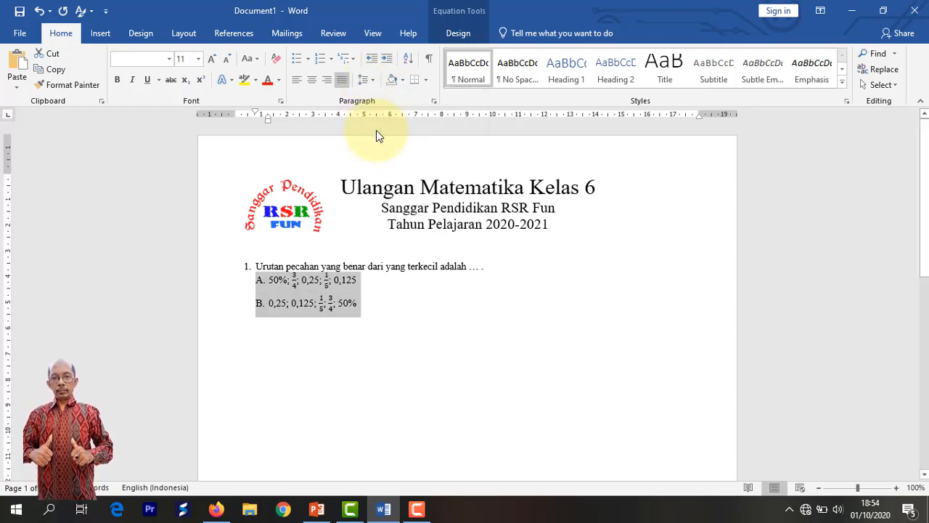
pyautogui.click(382, 317)
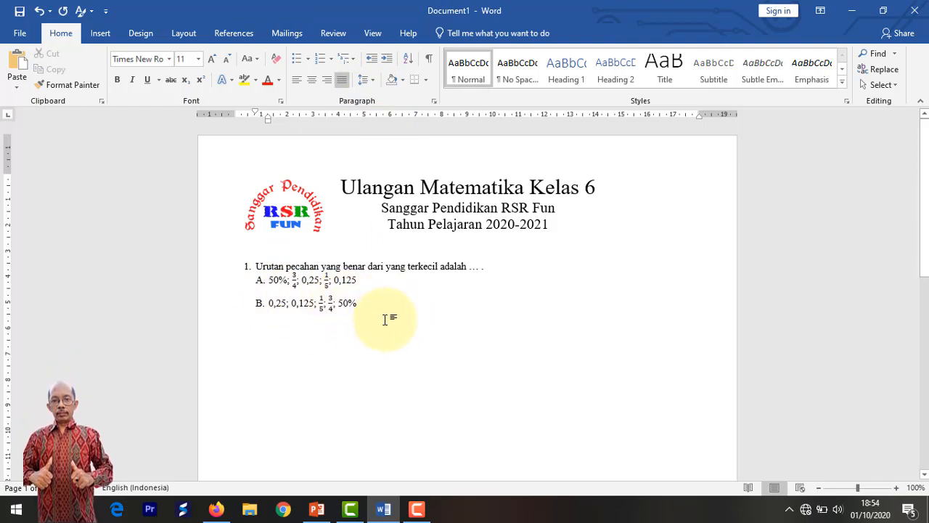
# Add option C "3/4; 0,25; 50%; 1/5; 0,125" and option D "0,125; 1/5; 0,25; 50%; 3/4" below option B, using stacked fractions
pyautogui.press('Return')
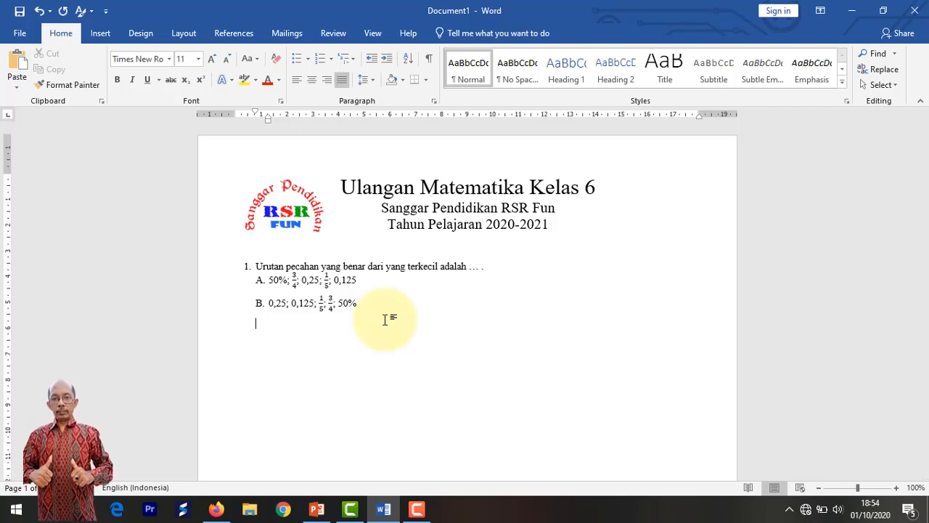
pyautogui.write('C. 3/4; 0,25; 50%; 1/5; 0,125')
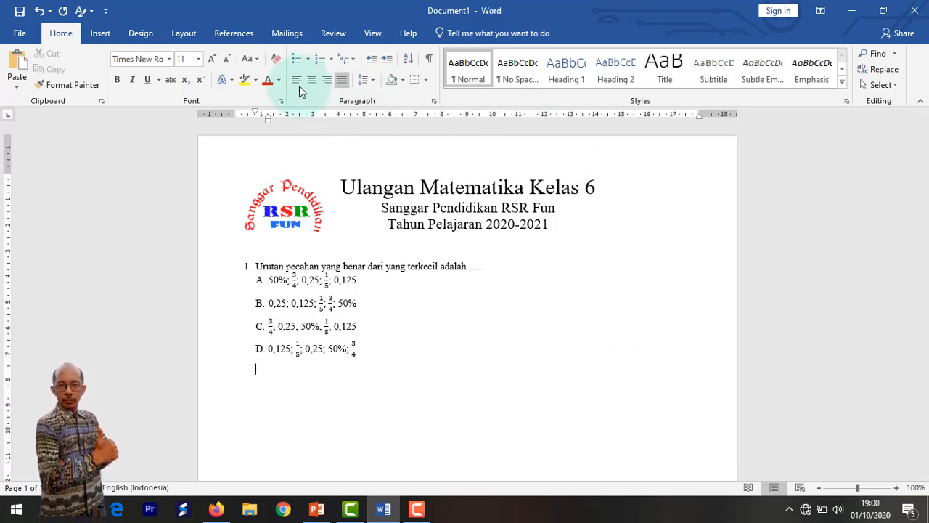
# Add question 2, "KPK dari 15 dan 45 adalah … .", with the first-line indent at 0 and a hanging indent of about 0,75 cm
pyautogui.moveTo(255, 114); pyautogui.dragTo(239, 116)
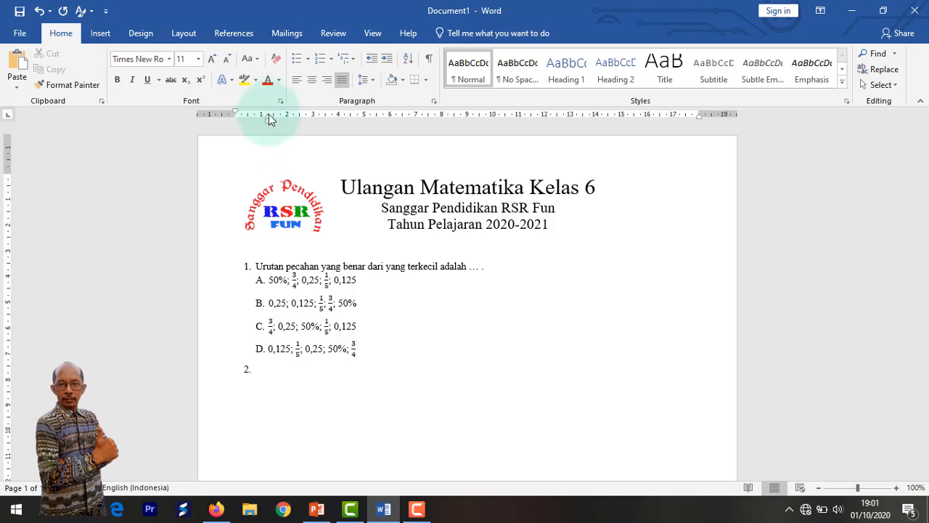
pyautogui.moveTo(270, 115); pyautogui.dragTo(254, 116)
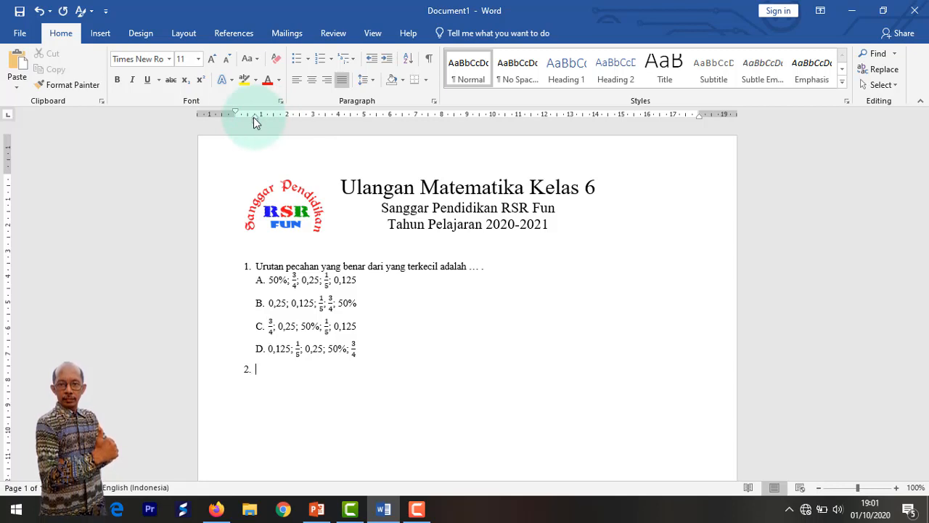
pyautogui.write('KPK ')
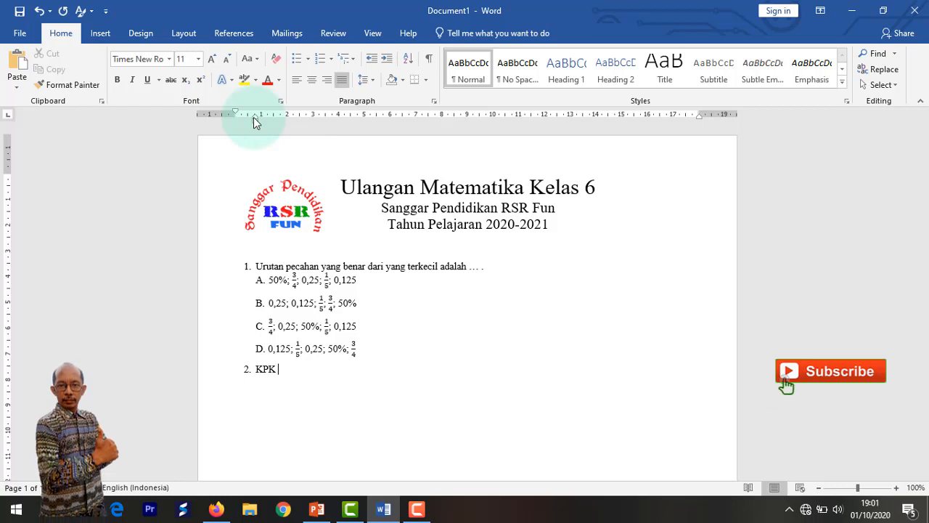
pyautogui.write('dari ')
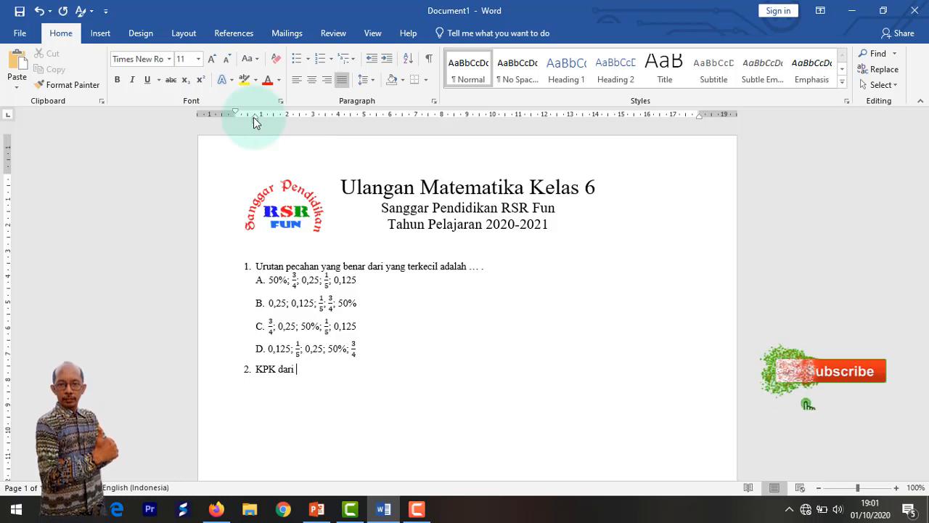
pyautogui.write('15')
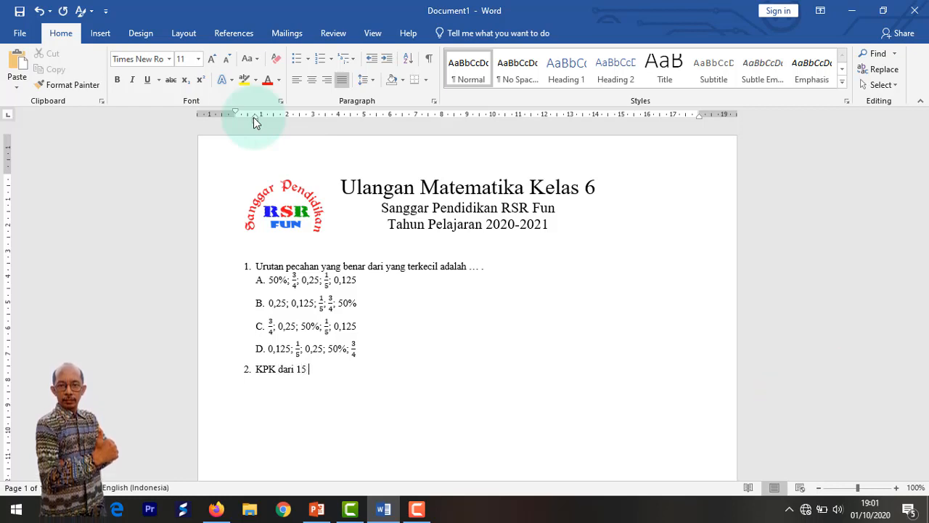
pyautogui.write(' dan')
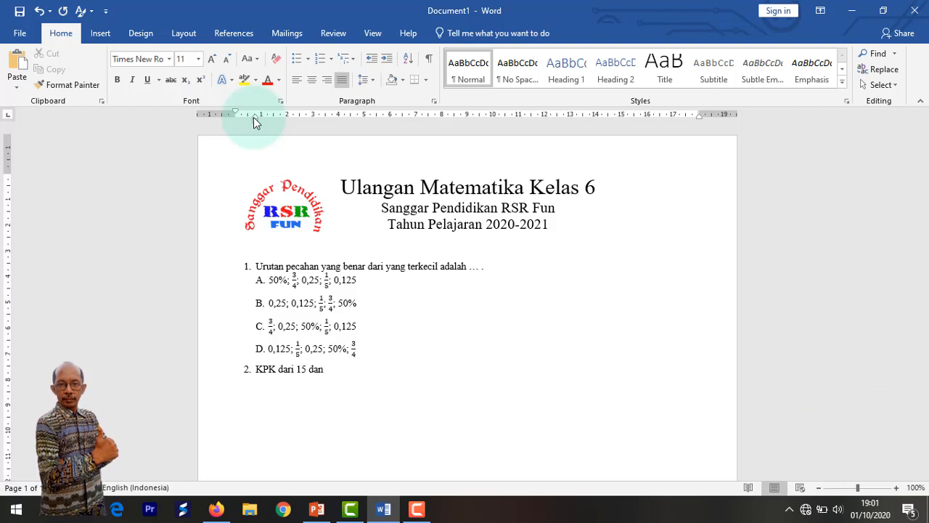
pyautogui.write(' 45 adalah … .')
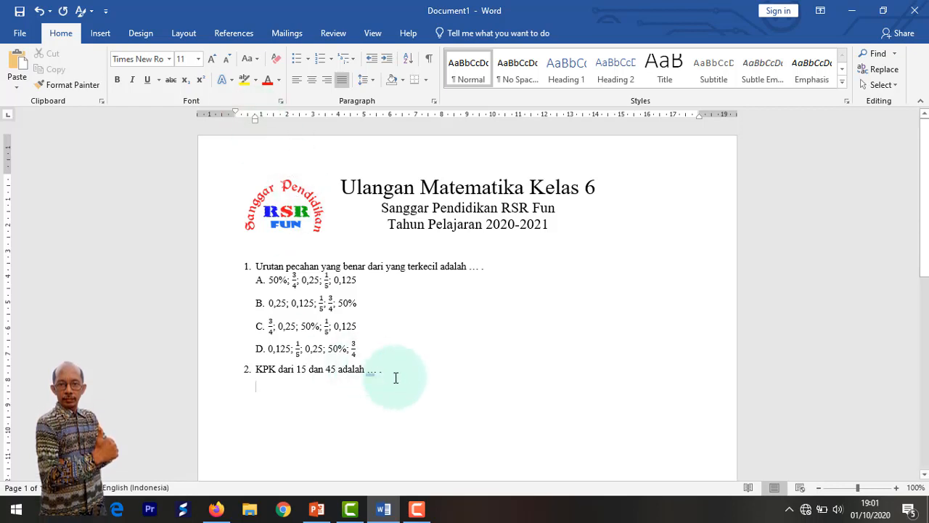
# Set the line spacing of question 2 to 1,0 and start a new line beneath it
pyautogui.click(373, 81)
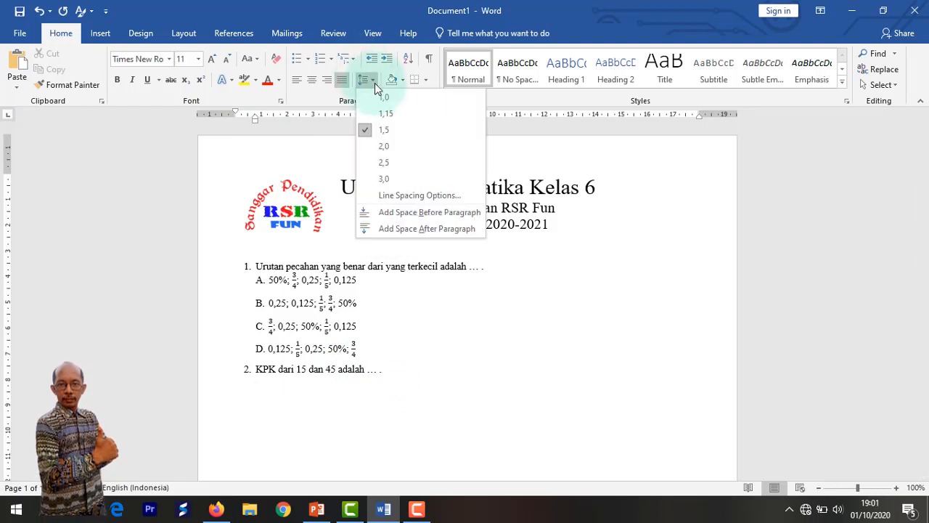
pyautogui.click(378, 95)
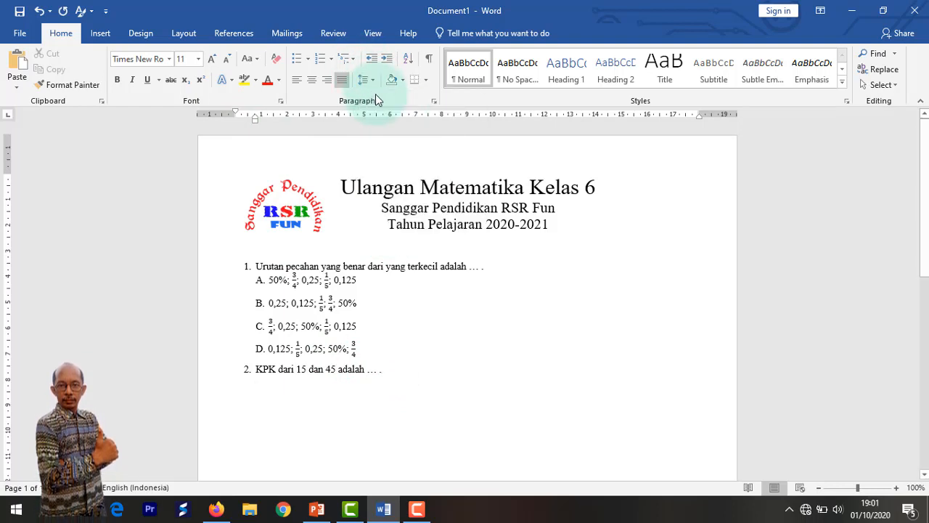
pyautogui.click(369, 82)
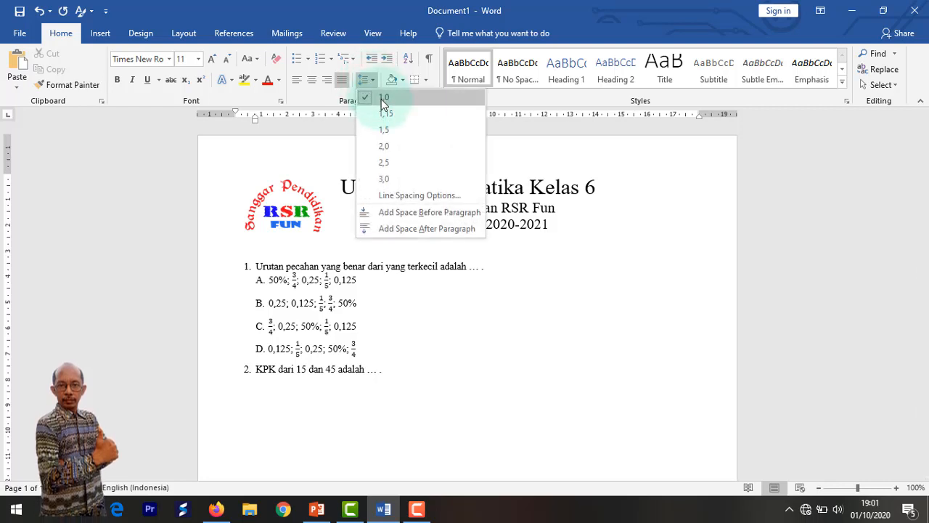
pyautogui.click(381, 98)
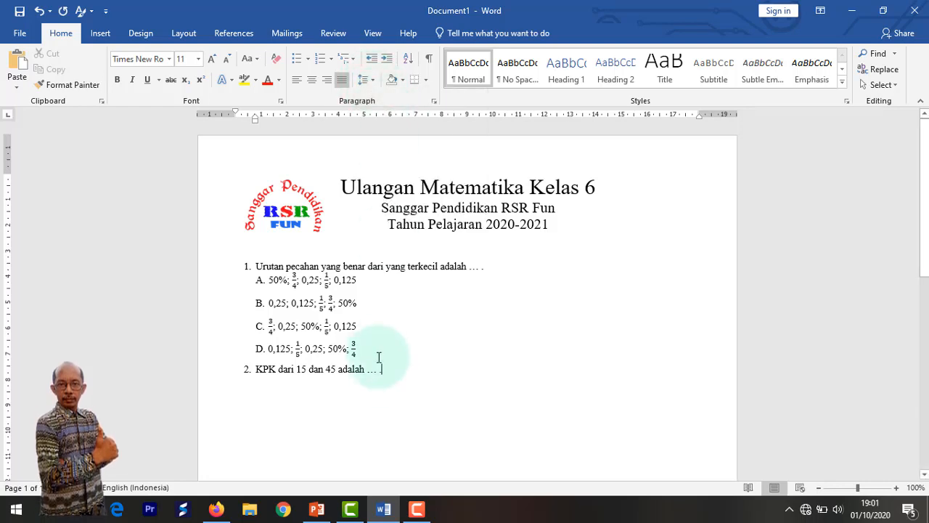
pyautogui.press('Return')
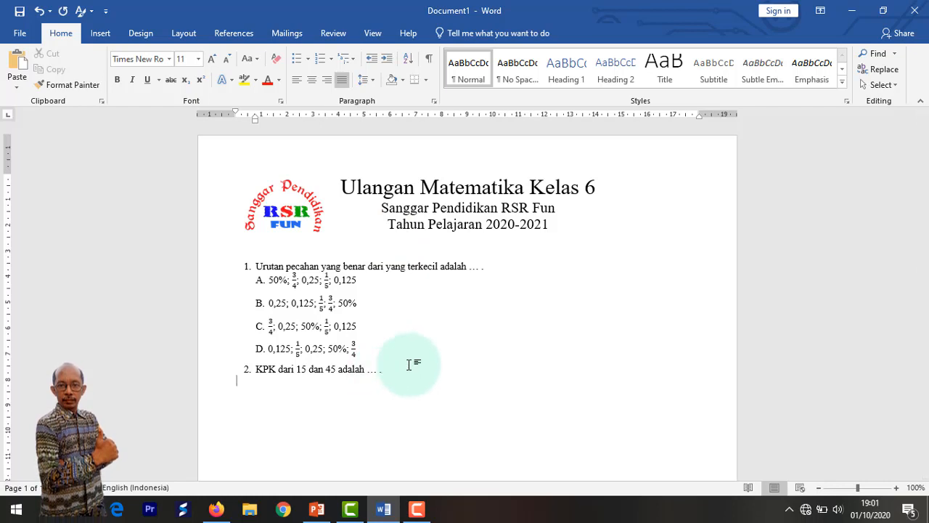
# Add options A "3 x 5", B "3² x 5", C "3² x 5²" and D "3³ x 5²" in two columns under question 2, with superscript exponents
pyautogui.write('A. 3 x 5')
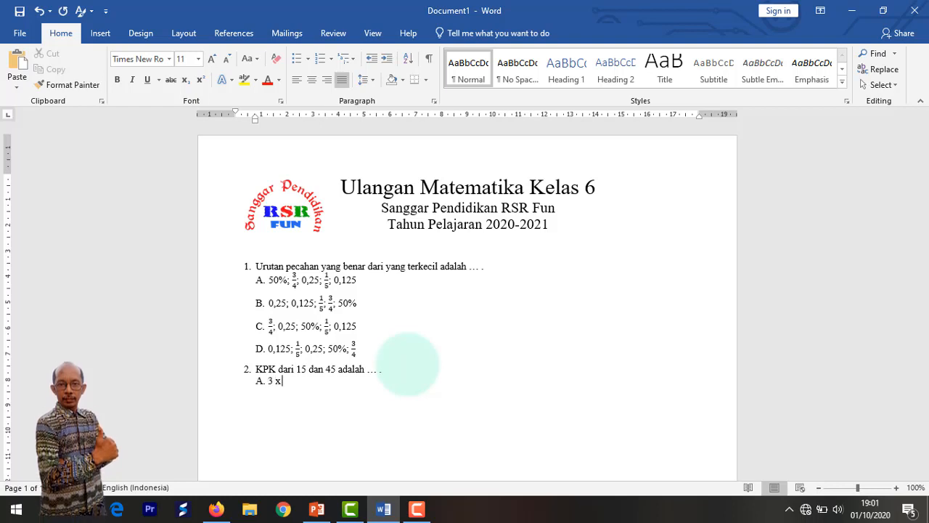
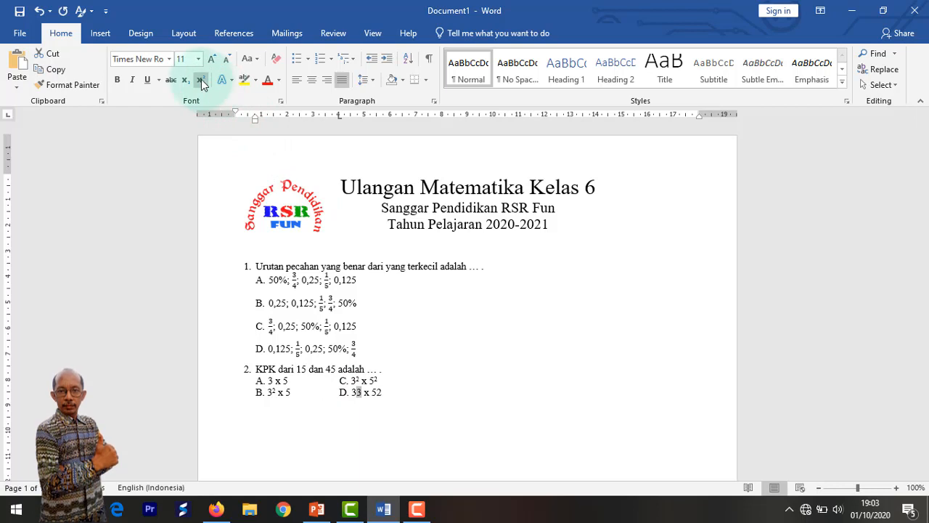
pyautogui.moveTo(379, 392); pyautogui.dragTo(374, 392)
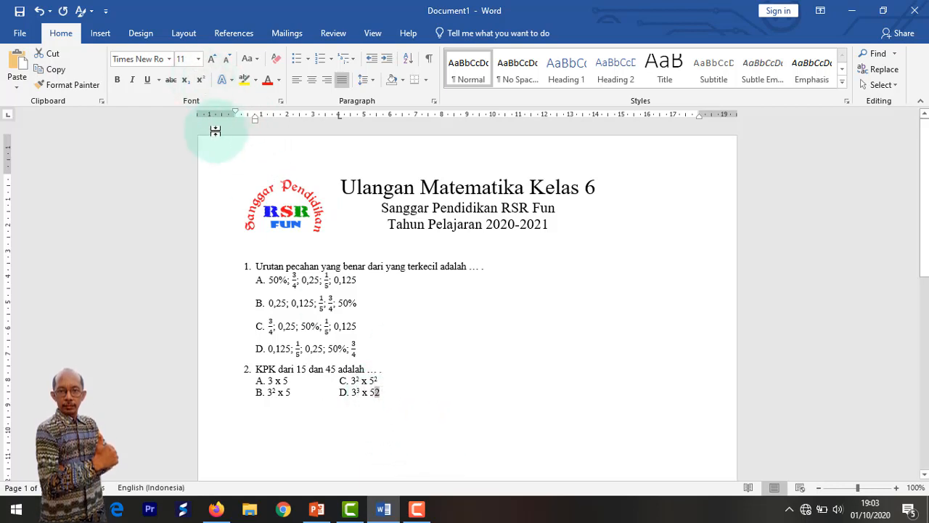
pyautogui.click(200, 79)
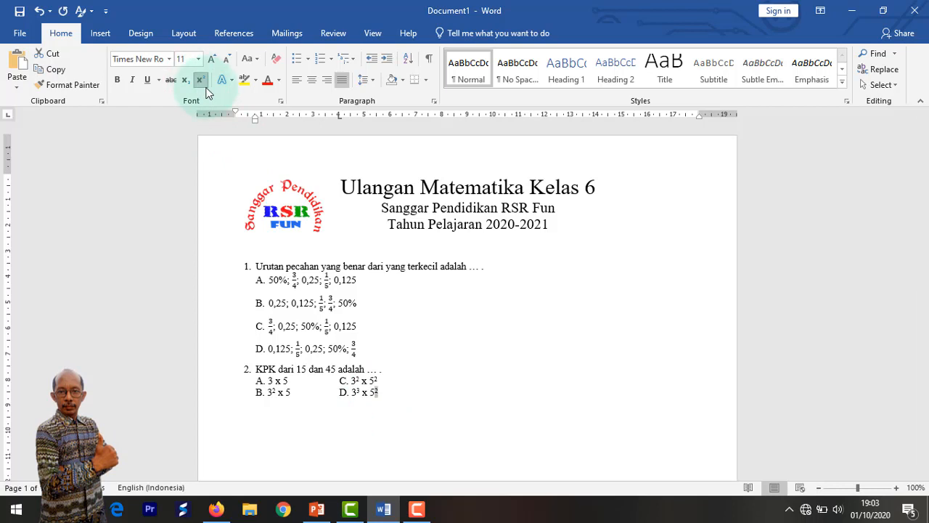
pyautogui.click(381, 392)
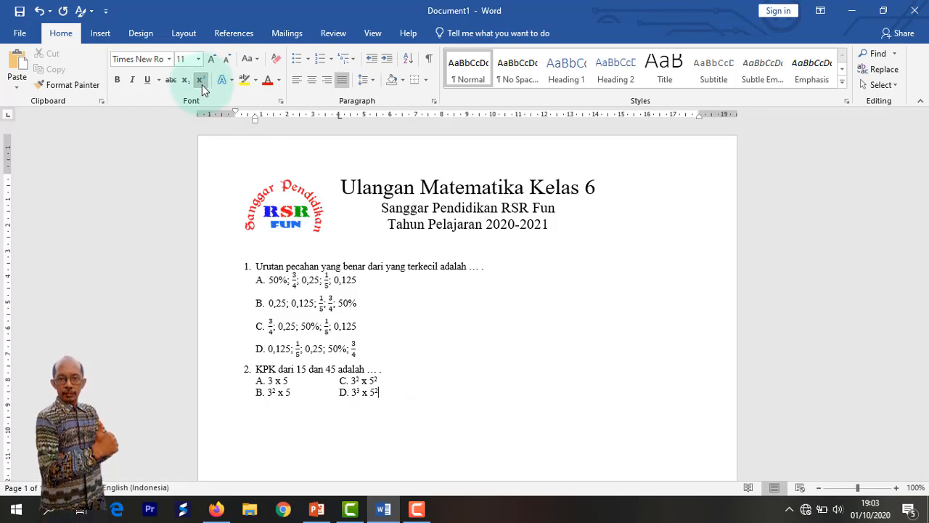
# Start question 3 below the options of question 2 with the text "3. Jika p =", leaving a gap above it
pyautogui.press('Return')
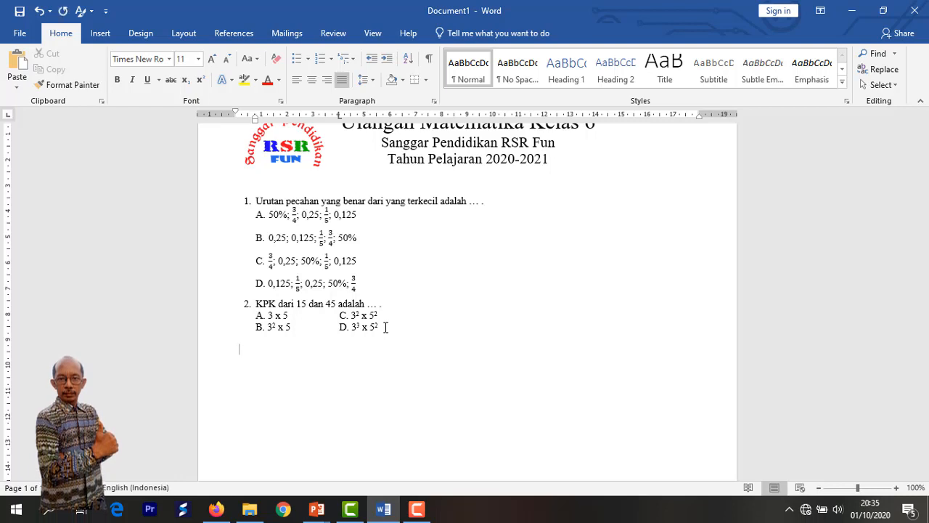
pyautogui.write('3')
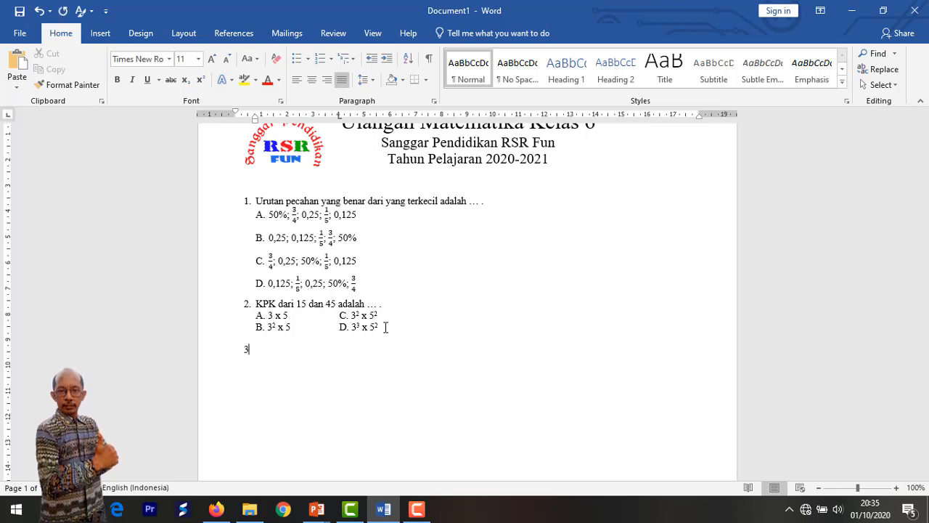
pyautogui.write('.')
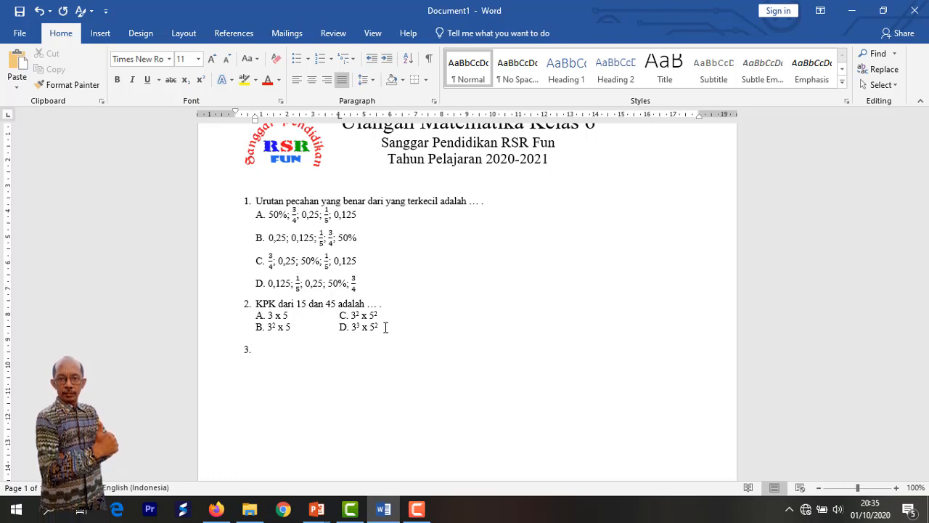
pyautogui.write('Jik')
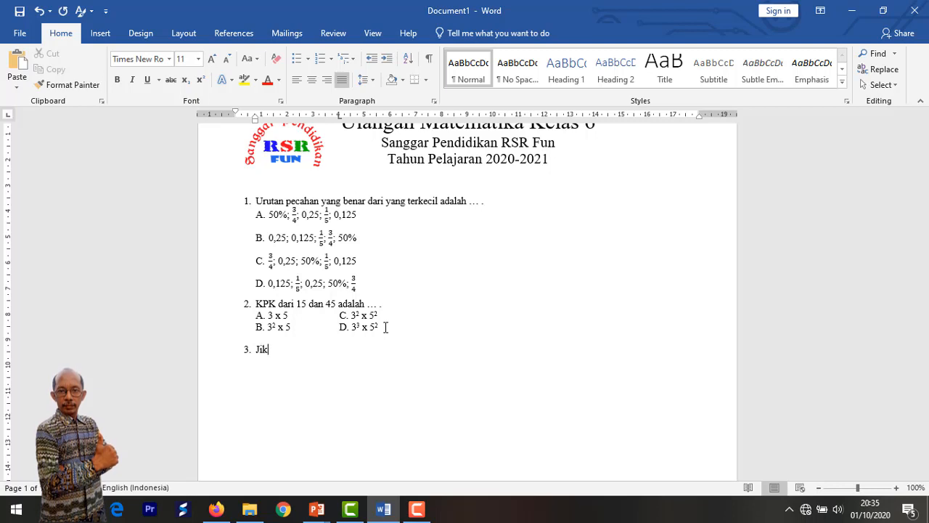
pyautogui.write('a p =')
# Insert a cube root equation containing 216.000 after "Jika p =" in question 3
pyautogui.click(100, 34)
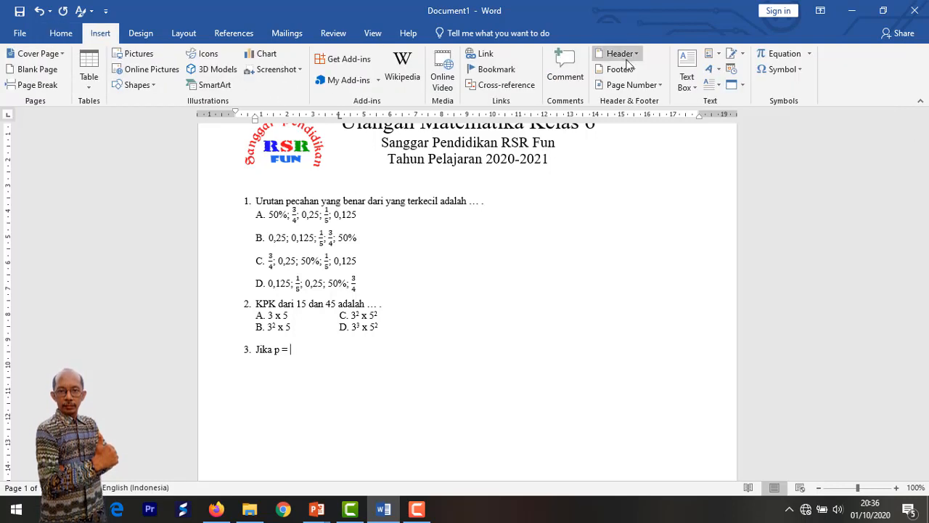
pyautogui.click(811, 54)
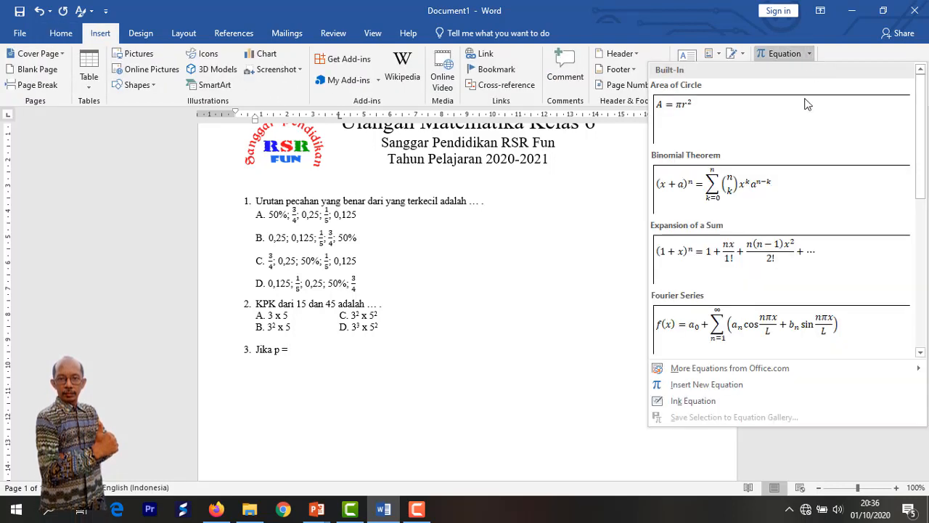
pyautogui.click(702, 386)
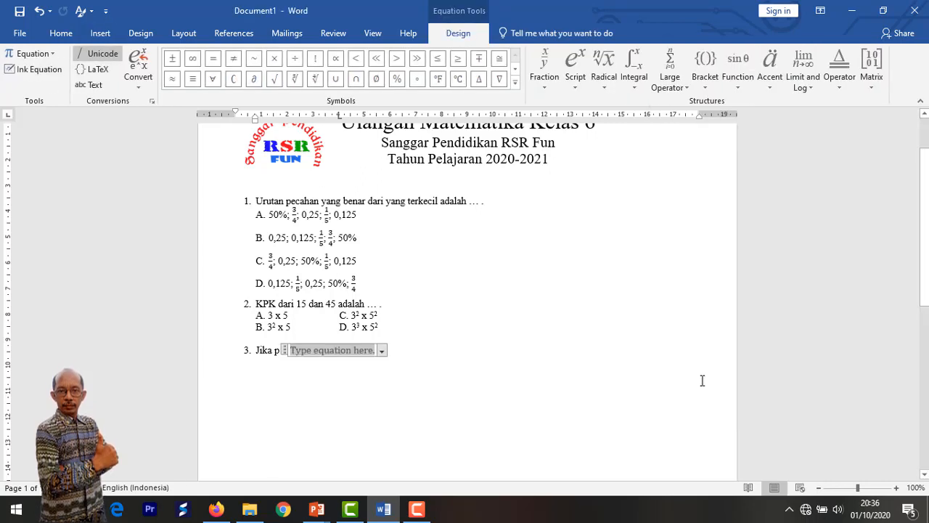
pyautogui.click(603, 90)
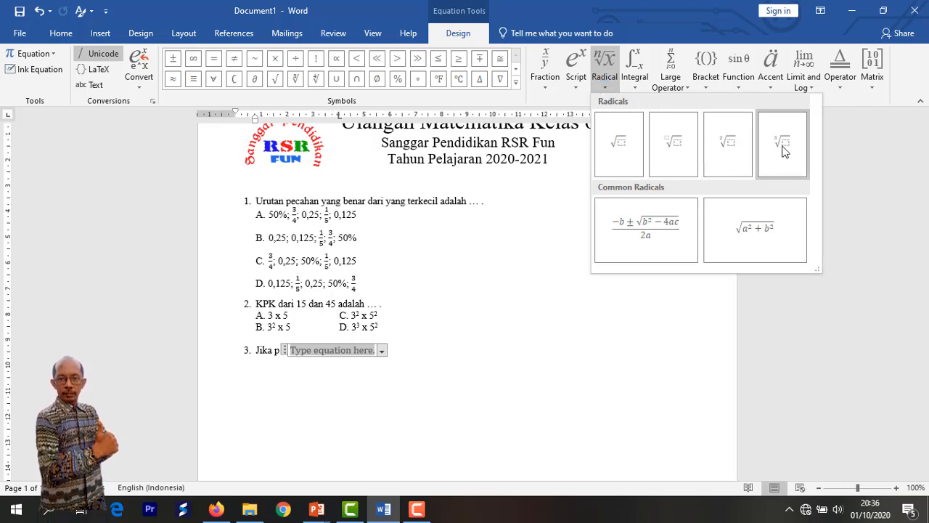
pyautogui.click(782, 144)
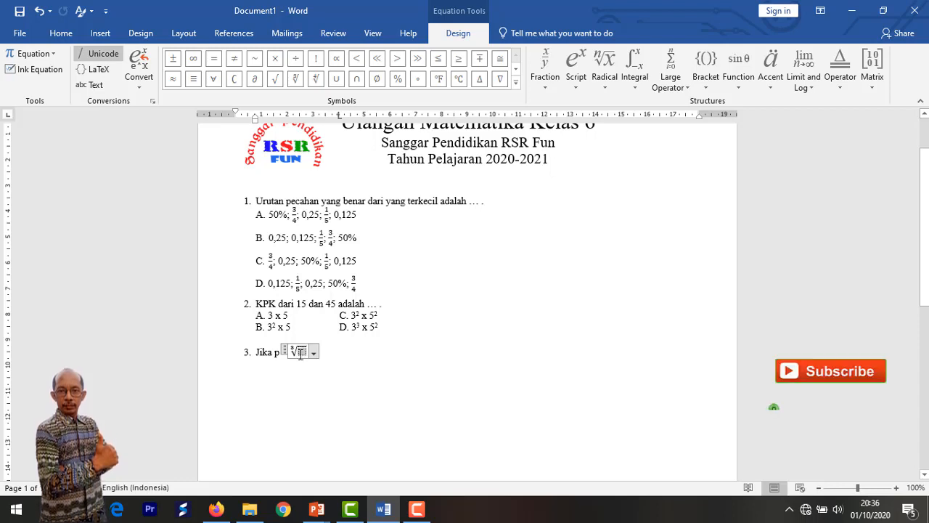
pyautogui.write('216')
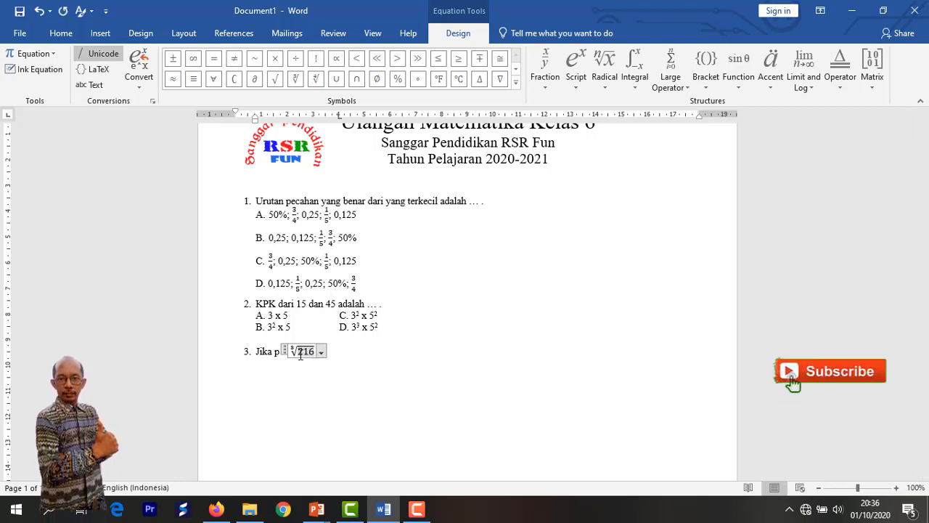
pyautogui.write('.000')
pyautogui.click(359, 354)
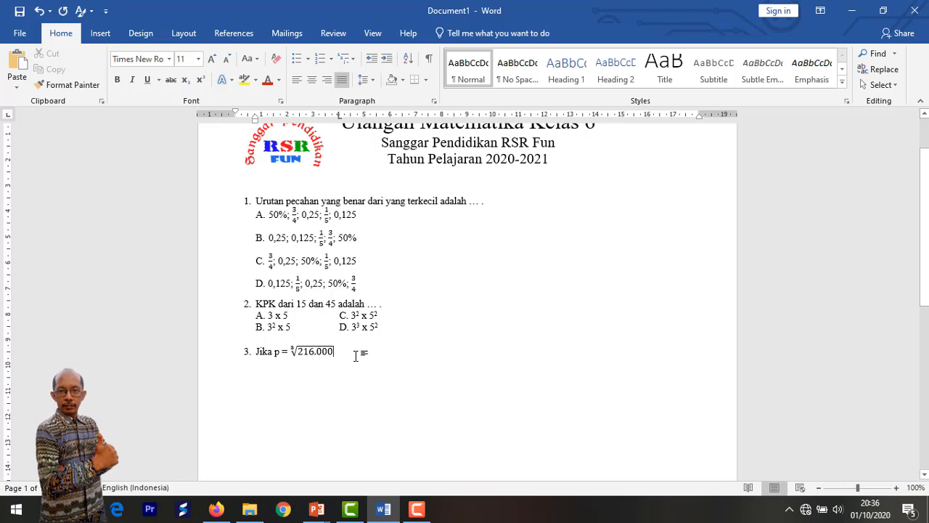
# Complete question 3 after the cube root with ", nilai p yang tepat adalah … ."
pyautogui.write(',')
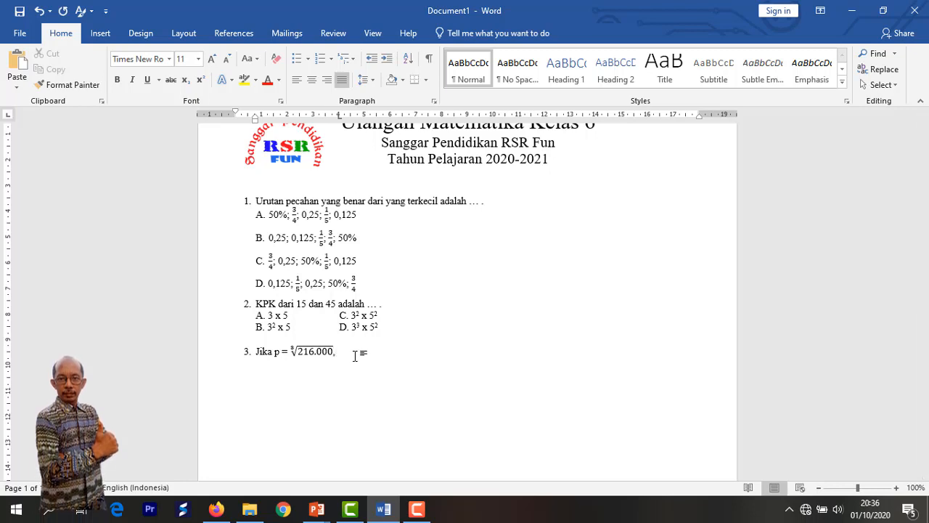
pyautogui.write(' nilai p = yang')
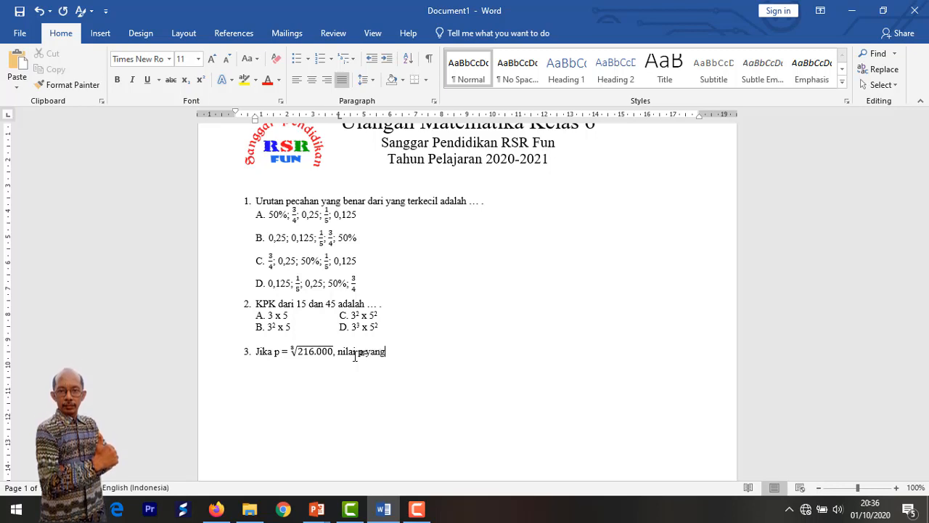
pyautogui.write('tepat ')
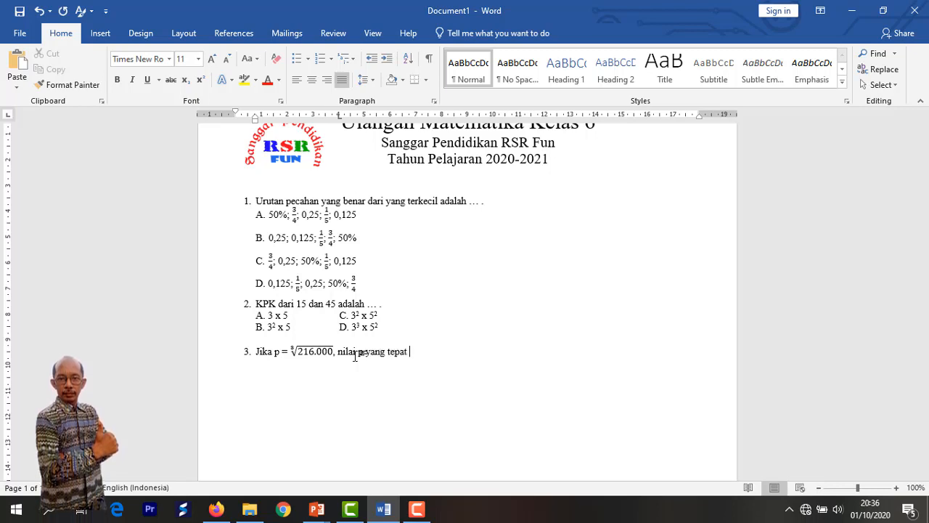
pyautogui.write('adalah ')
pyautogui.write('... ')
pyautogui.write('.')
# Add options A "6", B "60", C "16" and D "160" under question 3, tabbed into two columns
pyautogui.press('Down')
pyautogui.write('A. 6')
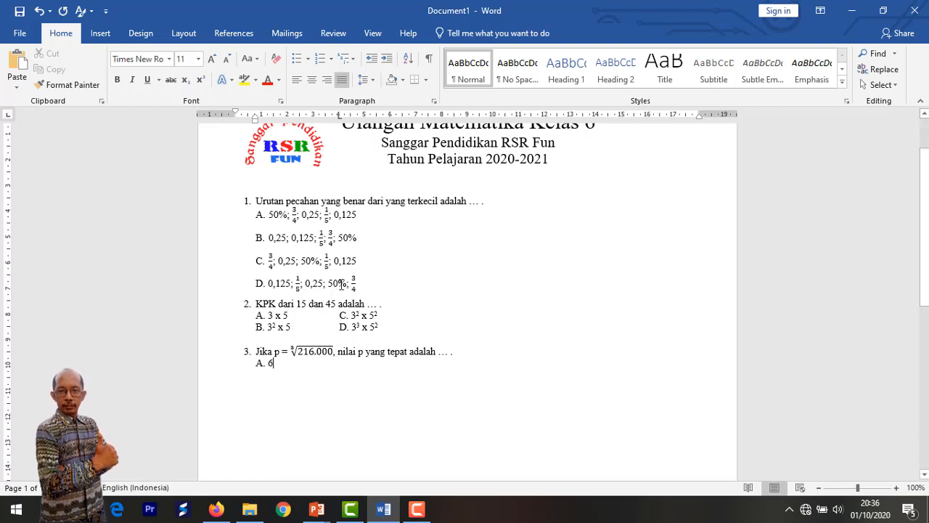
pyautogui.press('Tab')
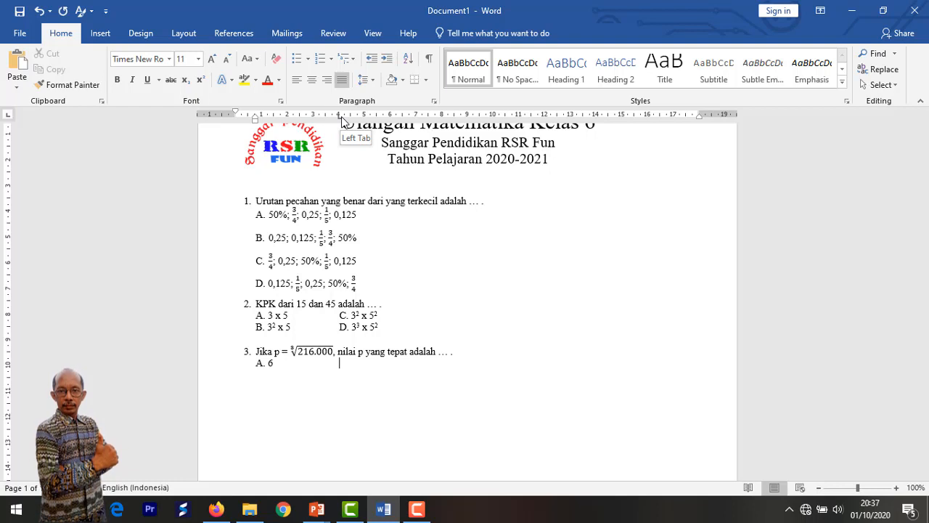
pyautogui.write('C. 16')
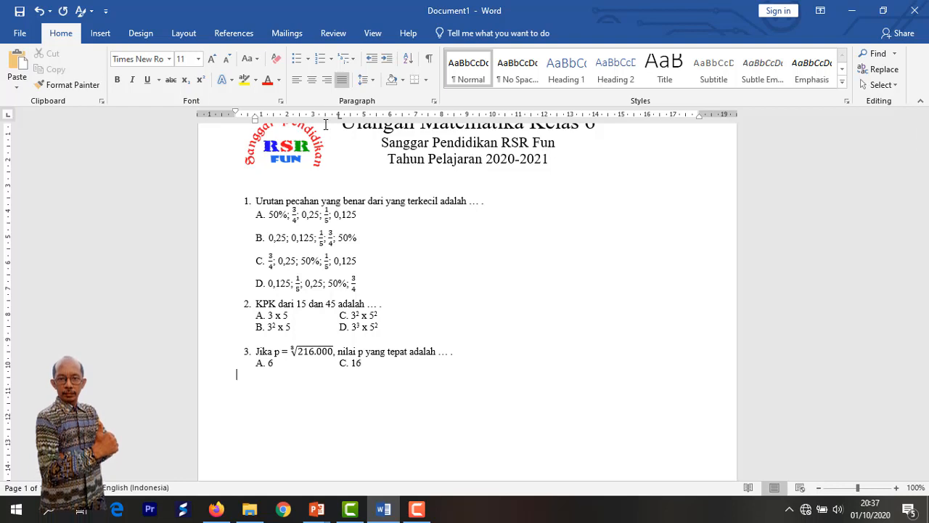
pyautogui.press('Return')
pyautogui.write('B. 60\t')
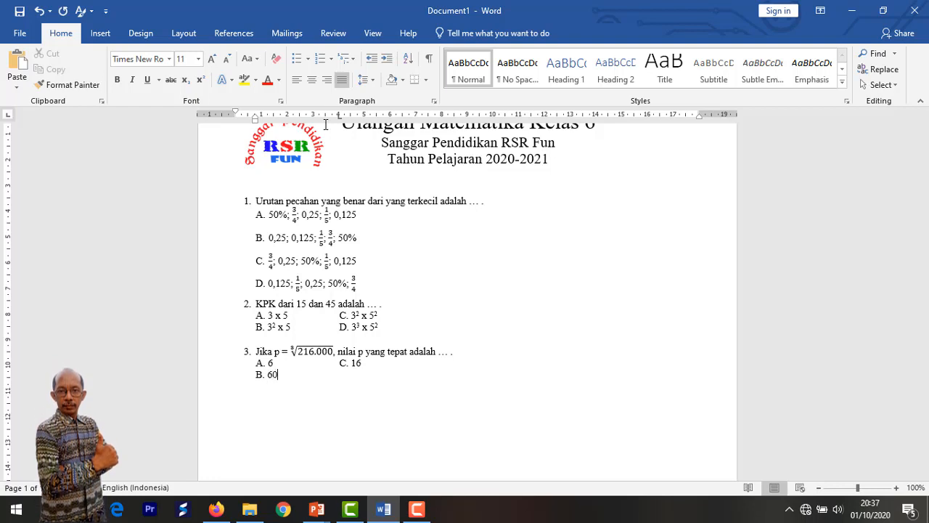
pyautogui.write('D. 160')
# Add question 4, "Luas gabungan bangun datar di samping adalah … .", below a gap, breaking the line after "datar" and indenting its second line
pyautogui.press('Return')
pyautogui.press('Return')
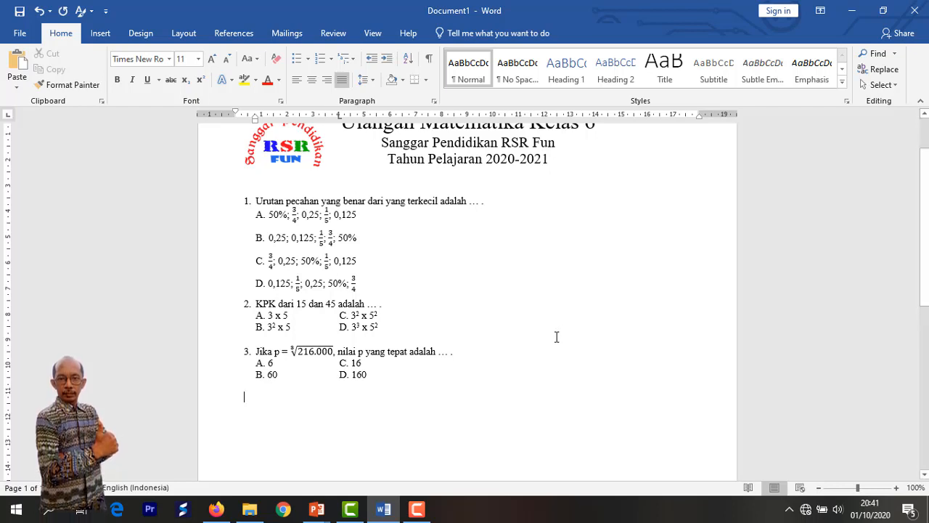
pyautogui.write('4.')
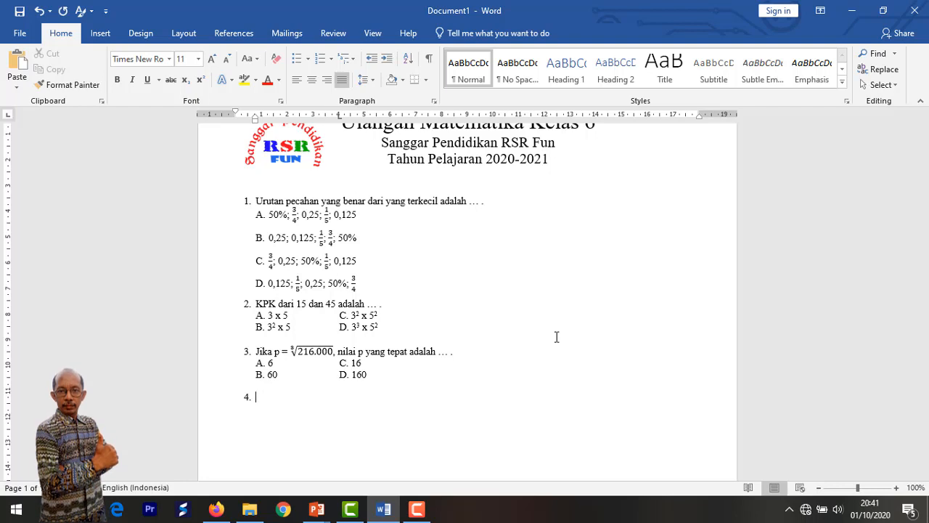
pyautogui.write('Luas gabung')
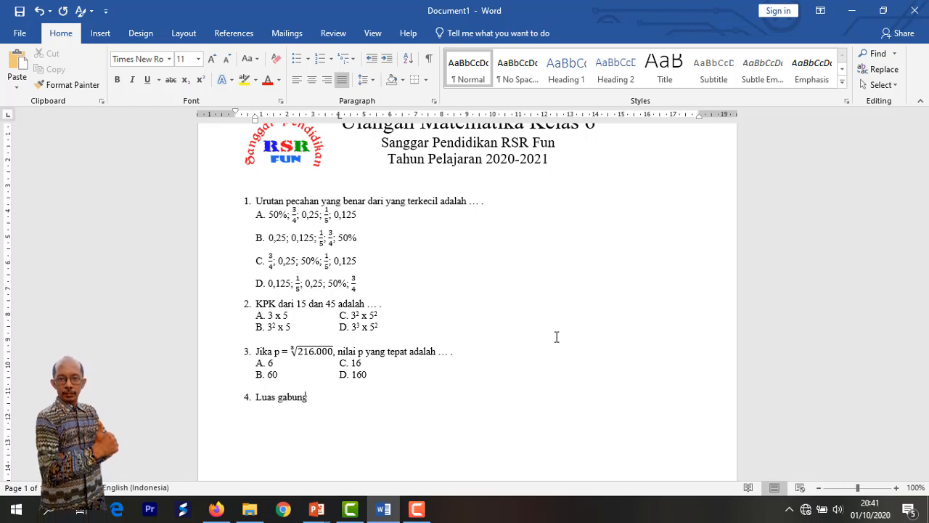
pyautogui.write('an bangu')
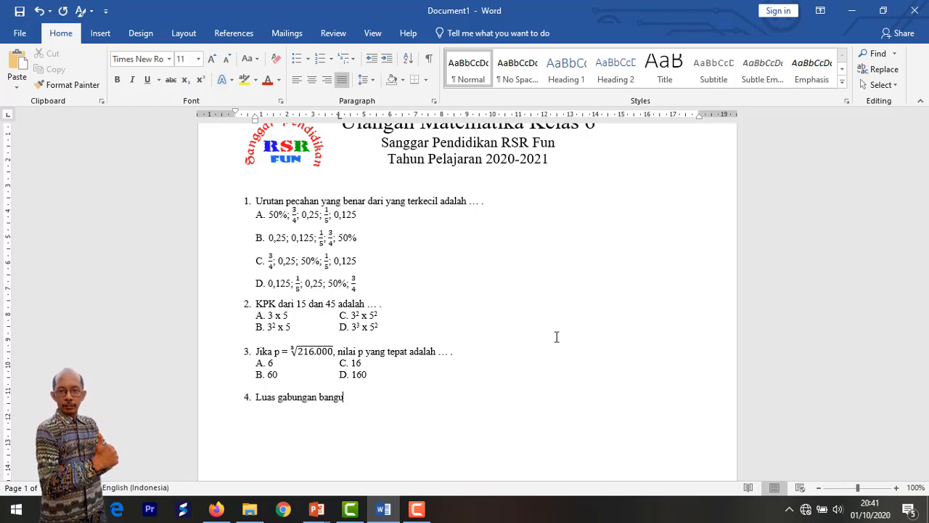
pyautogui.write('n data')
pyautogui.write('r')
pyautogui.press('Return')
pyautogui.press('Tab')
pyautogui.write('di samping adalah …... .')
# Add options A "636 cm2", B "540 cm2", C "414 cm2" and D "270 cm2" on separate indented lines under question 4
pyautogui.press('Return')
pyautogui.press('Tab')
pyautogui.write('A')
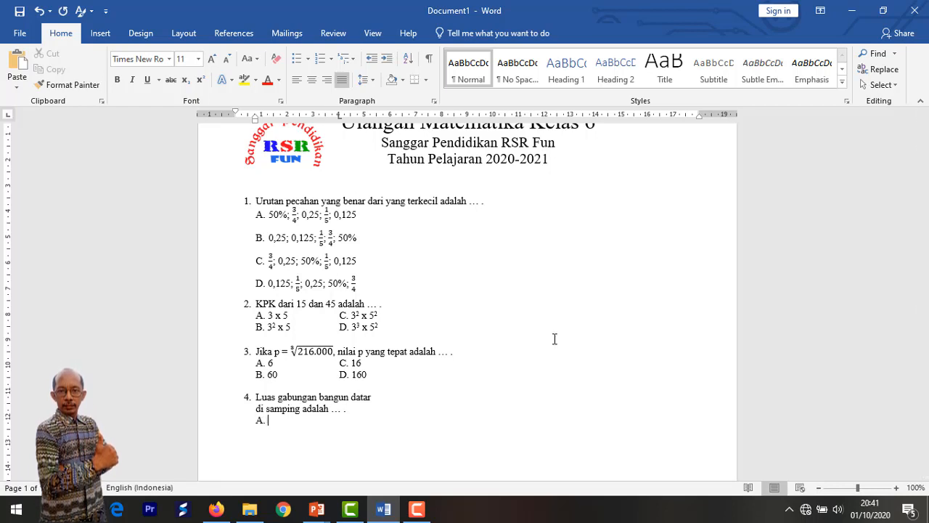
pyautogui.write('636 cm2 ')
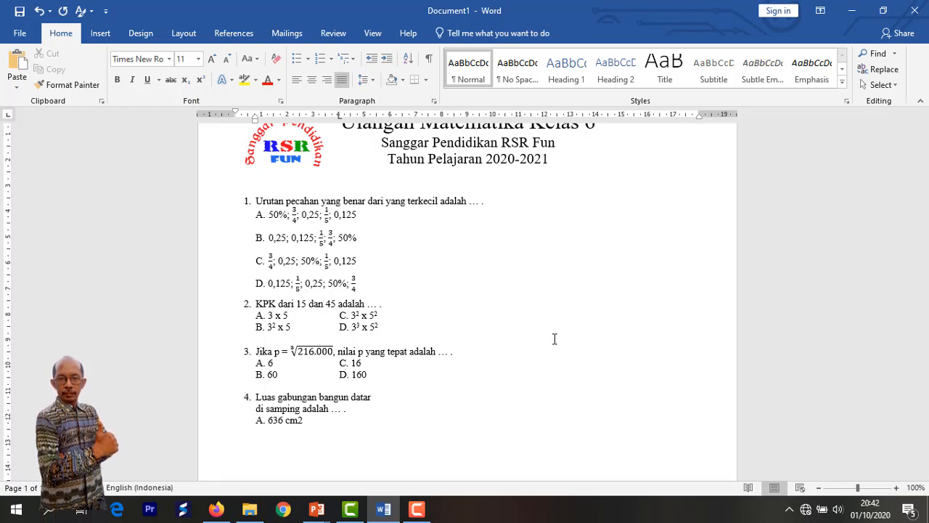
pyautogui.write('B. 54')
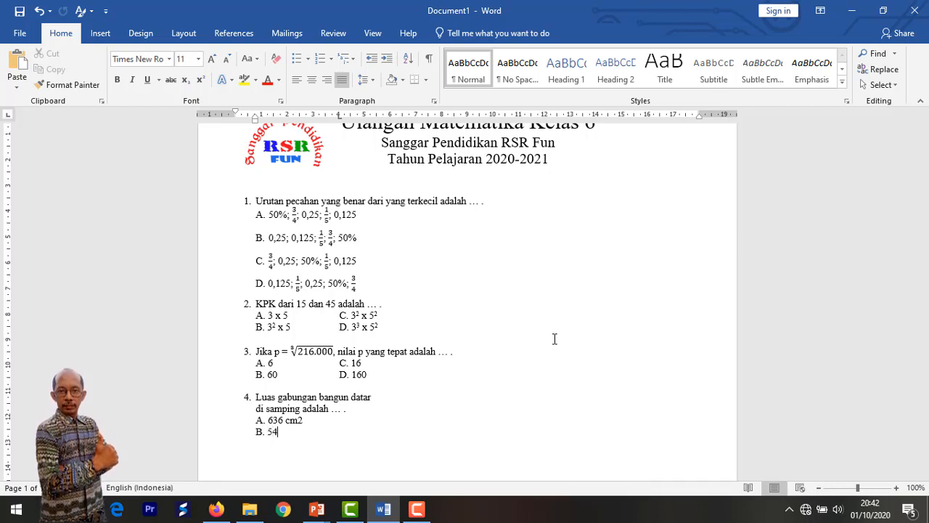
pyautogui.write('0 cm2')
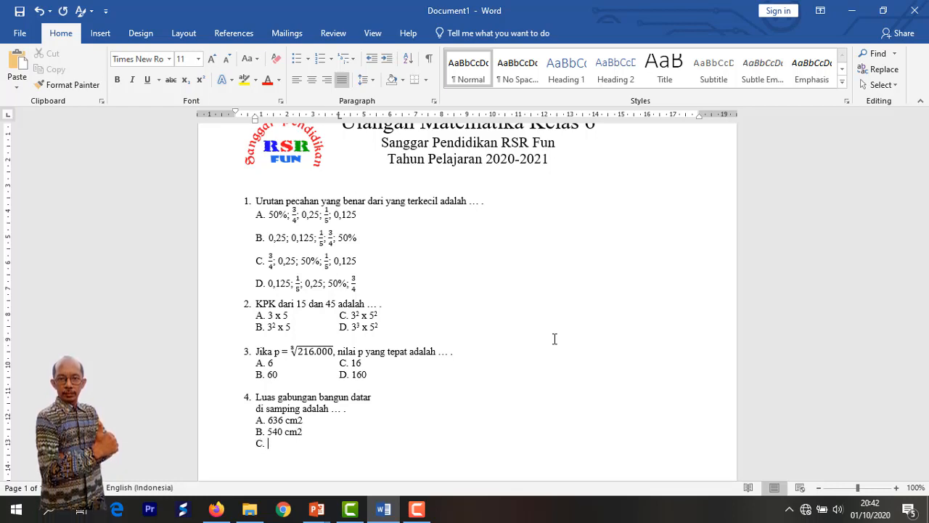
pyautogui.write('4')
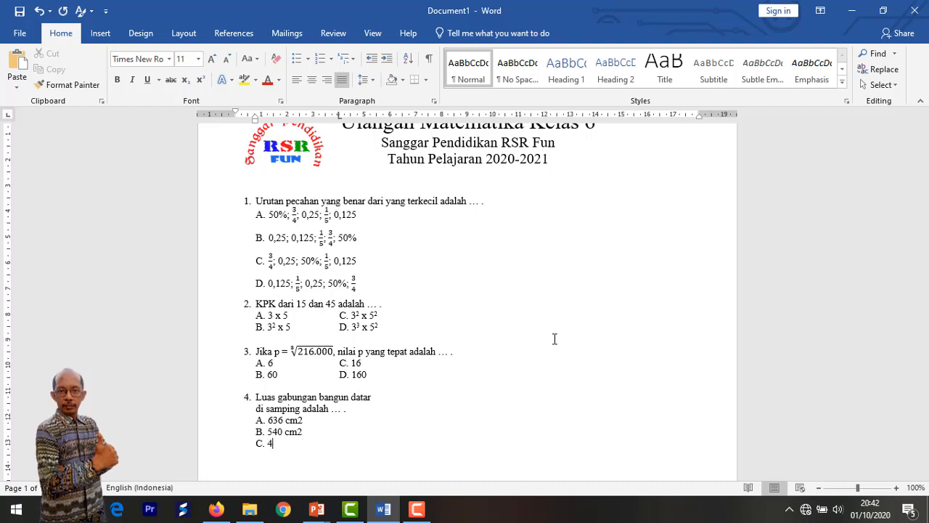
pyautogui.write('14 cm2')
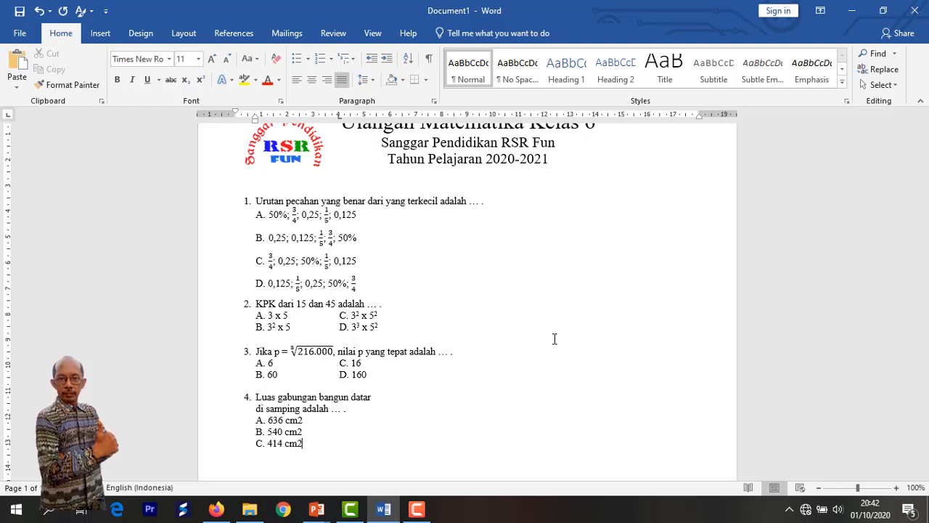
pyautogui.press('Return')
pyautogui.write('D. 270 cm2')
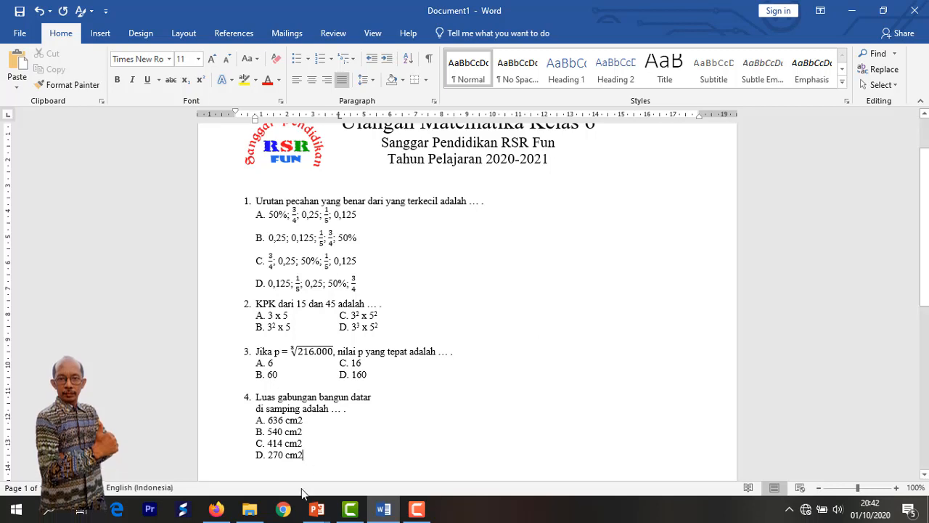
# Format the 2 in "cm2" as superscript in options A, B, C and D of question 4
pyautogui.moveTo(298, 420); pyautogui.dragTo(302, 421)
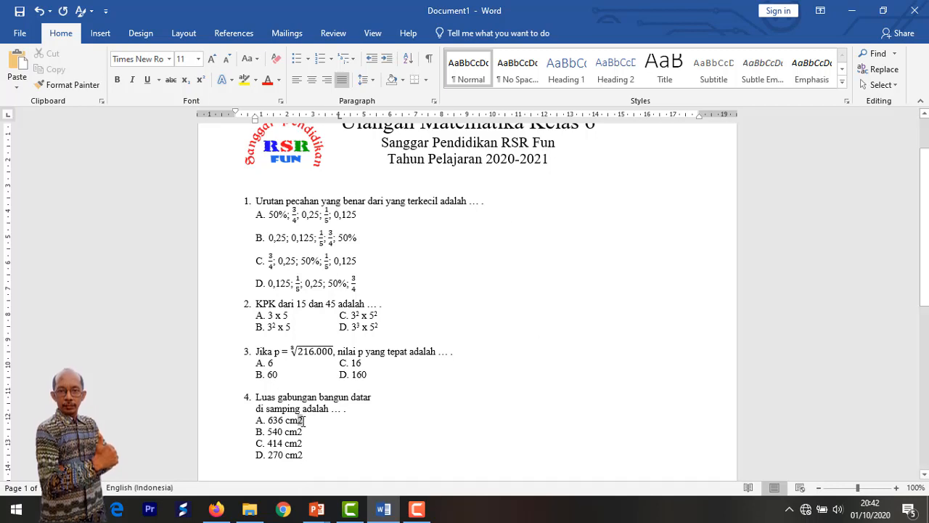
pyautogui.hotkey('ctrl', 'shift', '=')
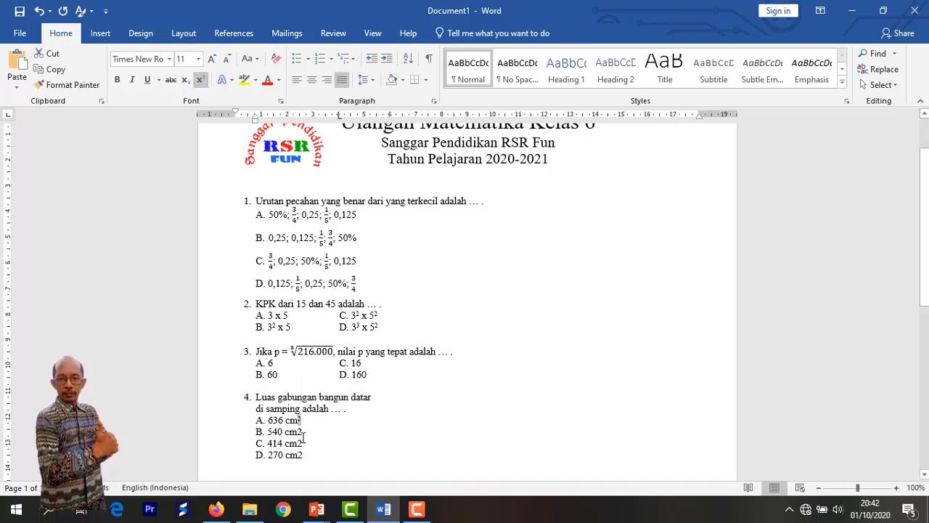
pyautogui.moveTo(302, 431); pyautogui.dragTo(298, 431)
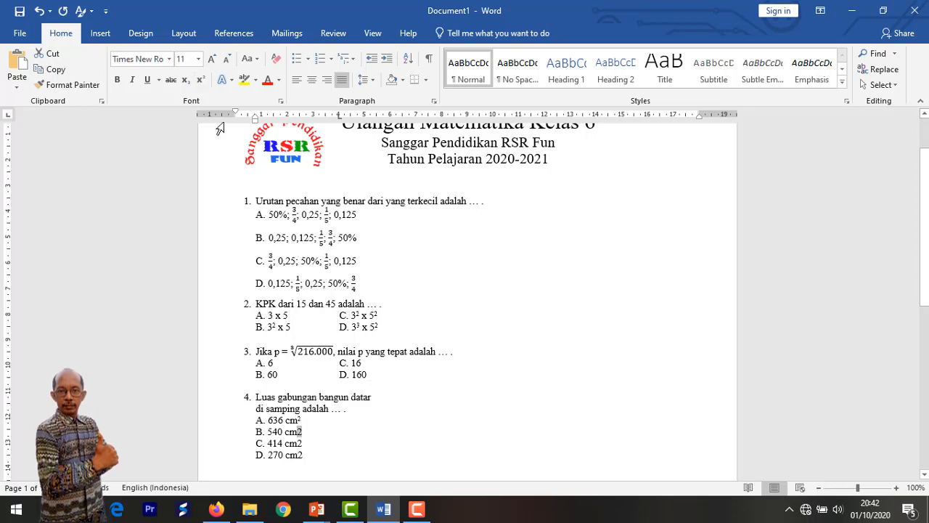
pyautogui.click(201, 78)
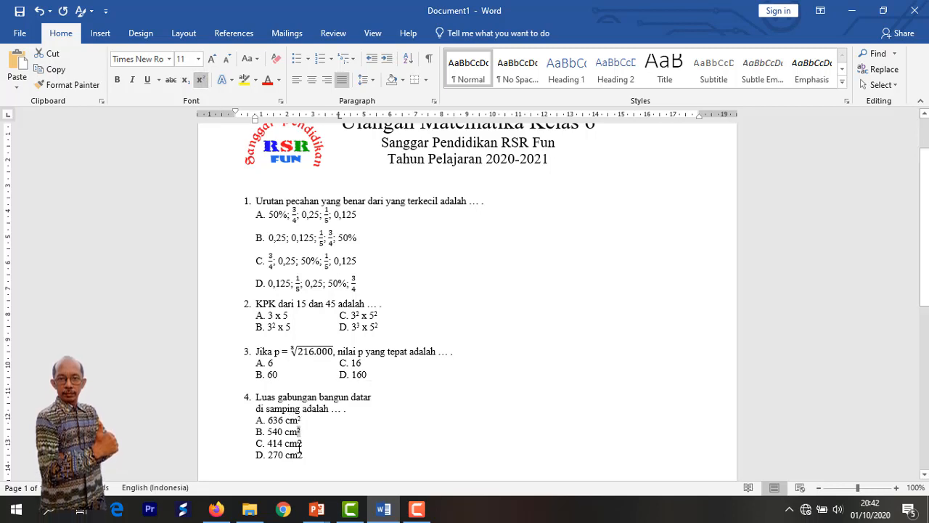
pyautogui.moveTo(303, 444); pyautogui.dragTo(297, 444)
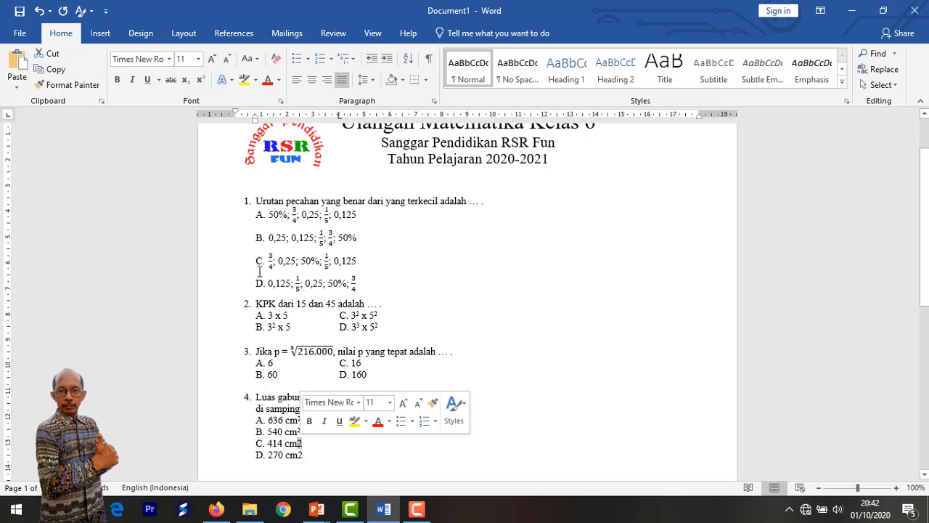
pyautogui.click(203, 80)
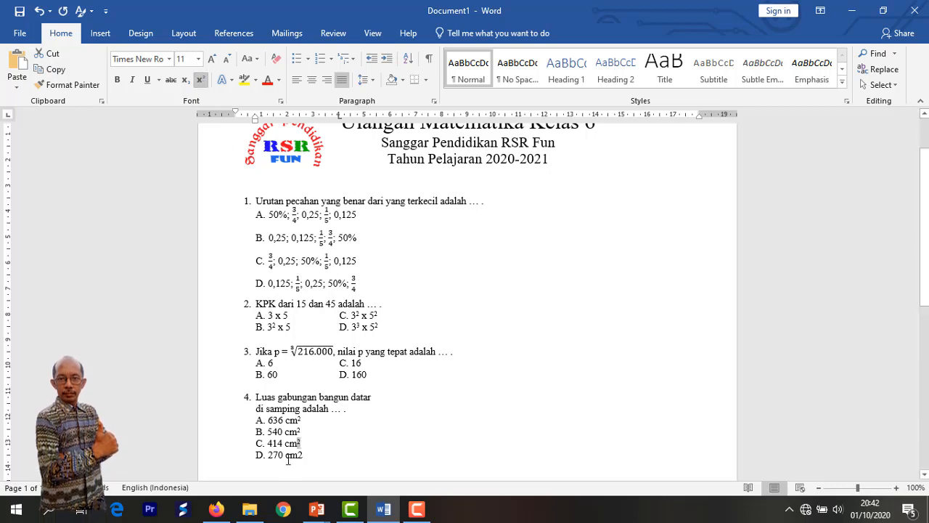
pyautogui.moveTo(303, 455); pyautogui.dragTo(298, 455)
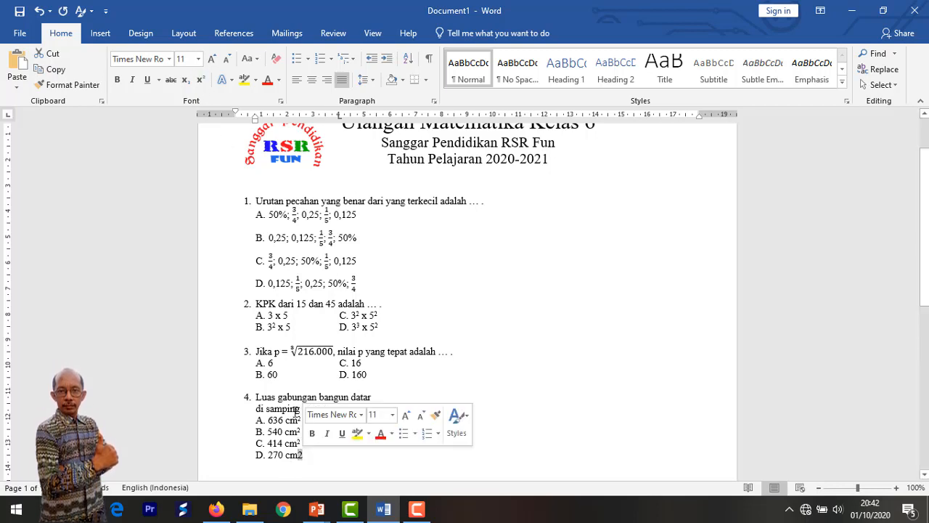
pyautogui.click(205, 84)
pyautogui.click(349, 444)
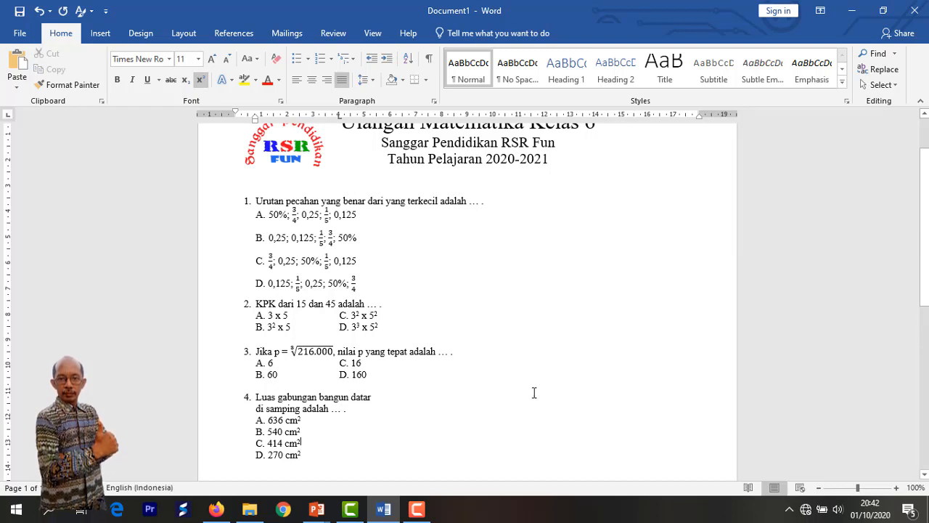
# Draw a right triangle about 1.77 cm high and 2.41 cm wide in the empty area beside question 4
pyautogui.click(100, 34)
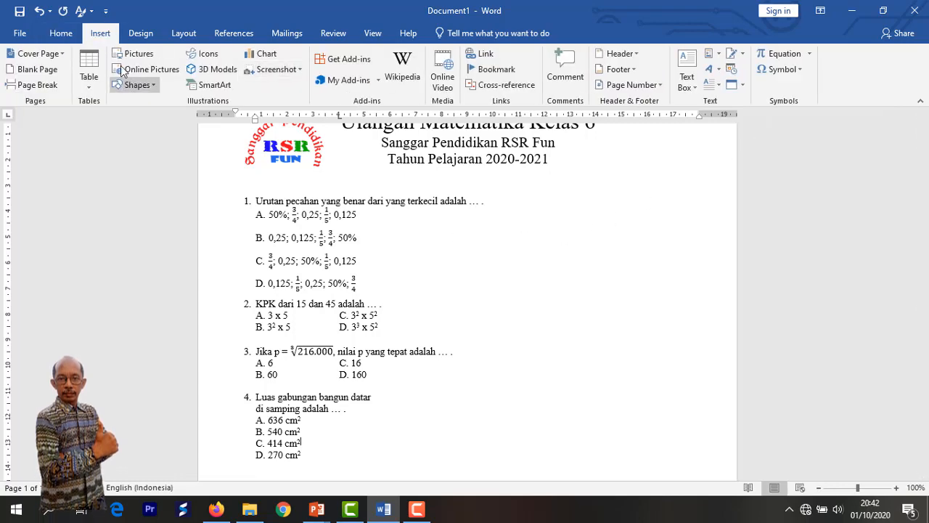
pyautogui.click(152, 85)
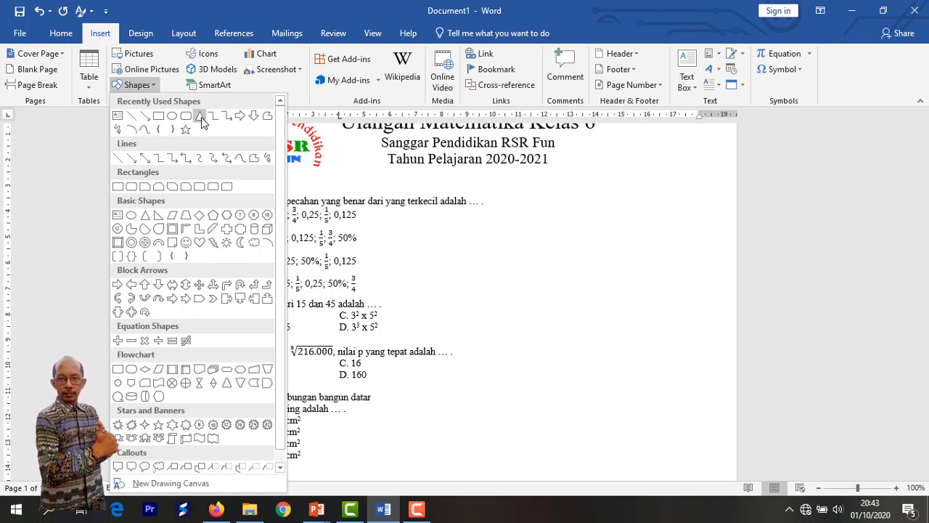
pyautogui.click(170, 214)
pyautogui.moveTo(474, 370); pyautogui.dragTo(537, 414)
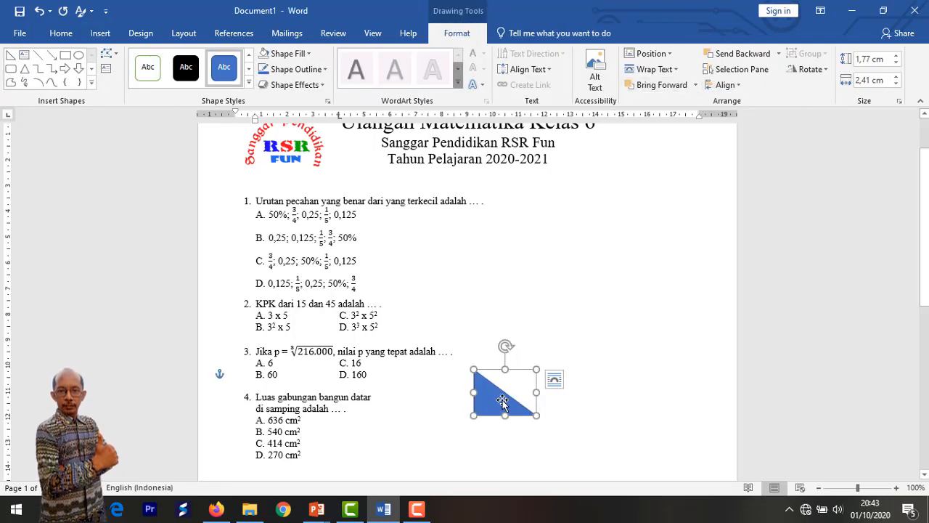
# Flip the right triangle horizontally and remove its fill
pyautogui.click(824, 71)
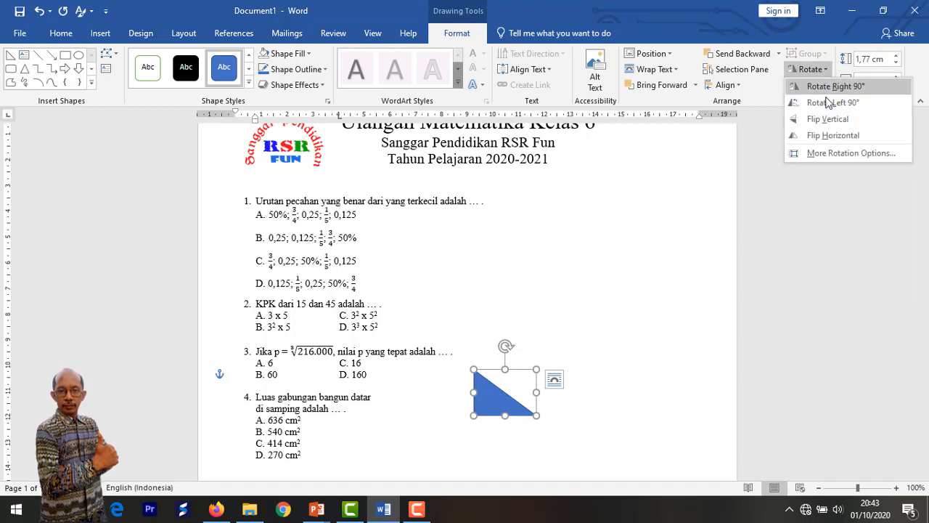
pyautogui.click(825, 136)
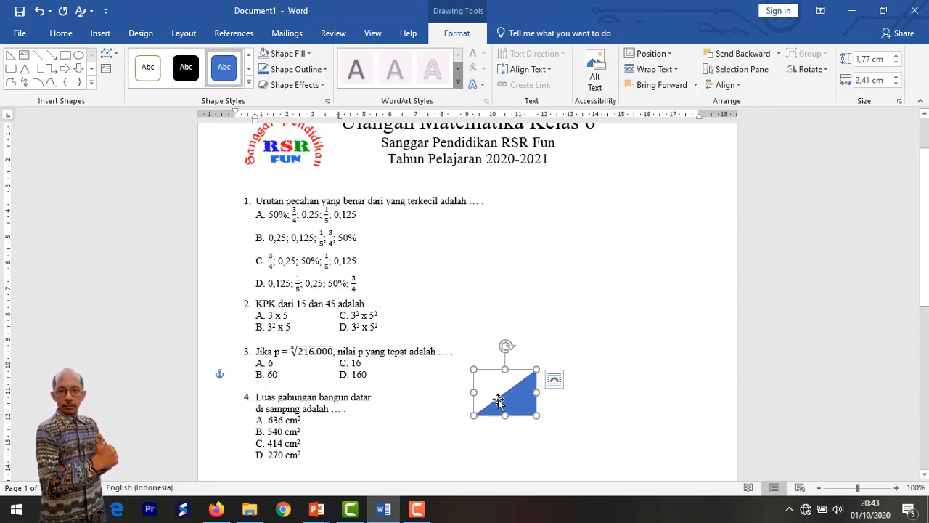
pyautogui.click(308, 53)
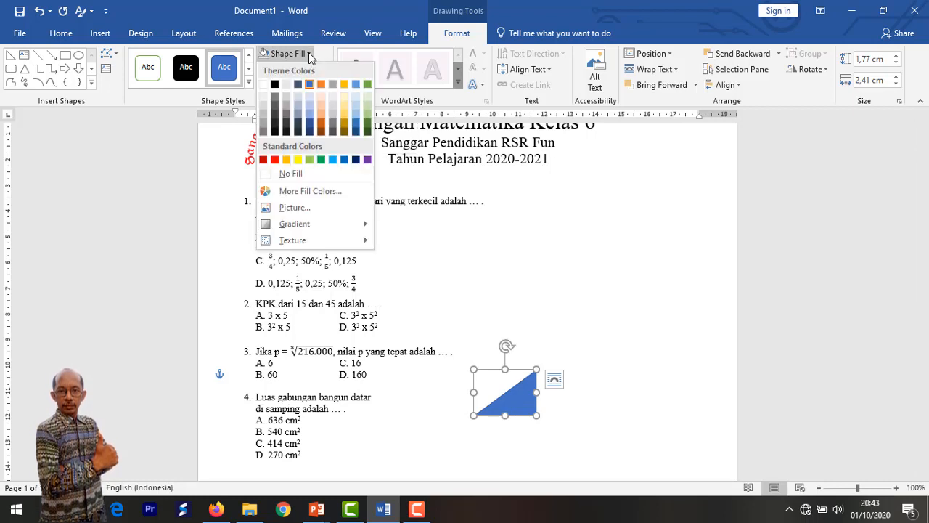
pyautogui.click(289, 175)
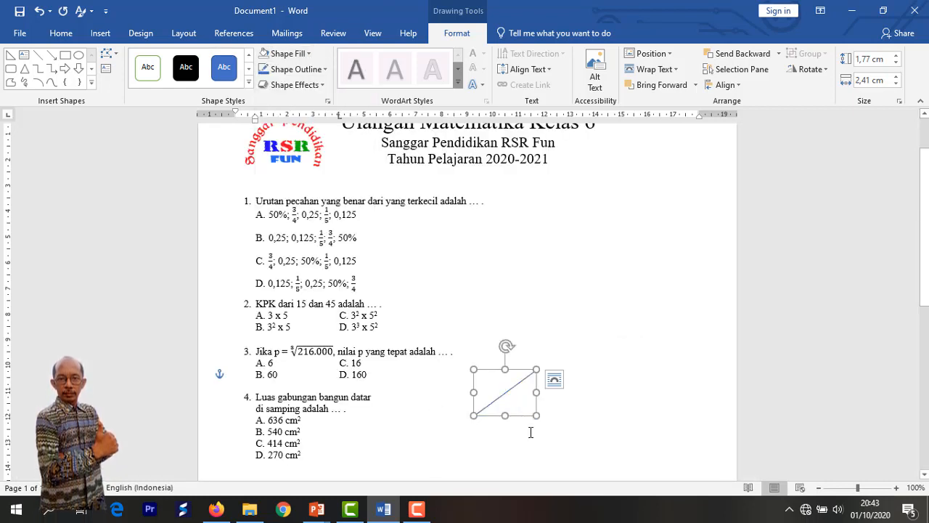
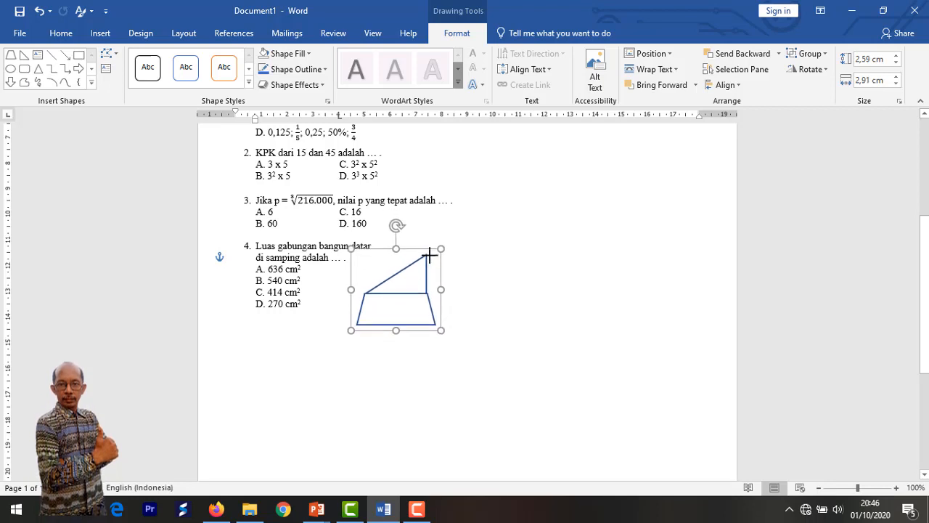
# Move the combined triangle-and-trapezoid figure closer to the answer options of question 4
pyautogui.click(404, 276)
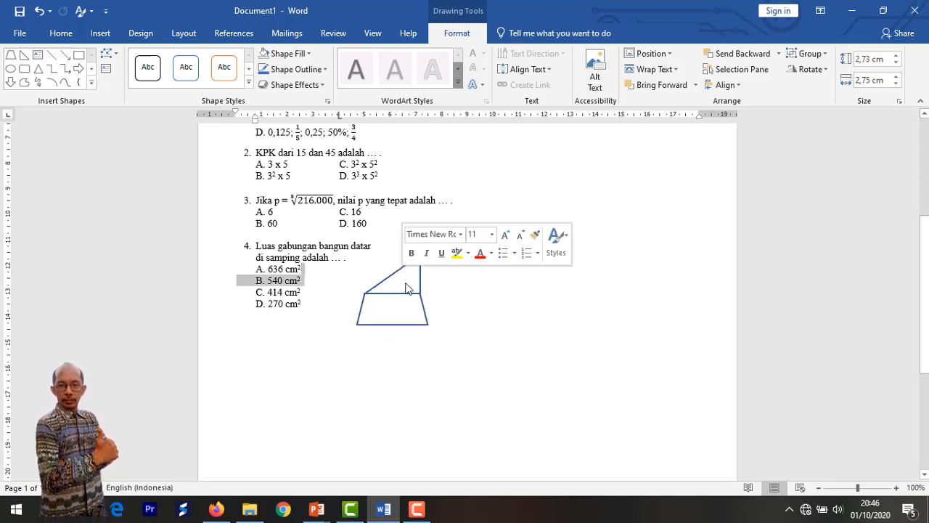
pyautogui.moveTo(407, 292); pyautogui.dragTo(390, 291)
pyautogui.click(481, 243)
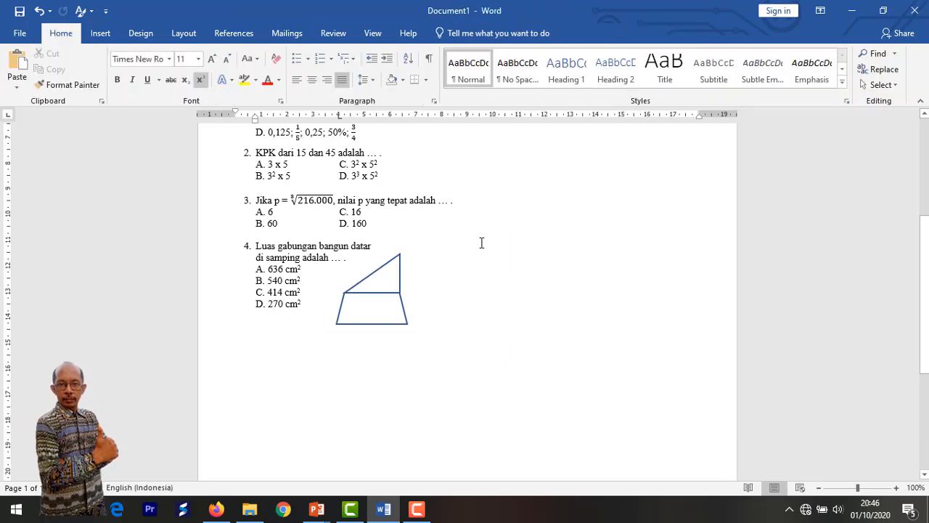
# Add a text box reading "12 cm", shrink it to about 0.74 cm high and place it against the triangle's vertical side
pyautogui.click(100, 34)
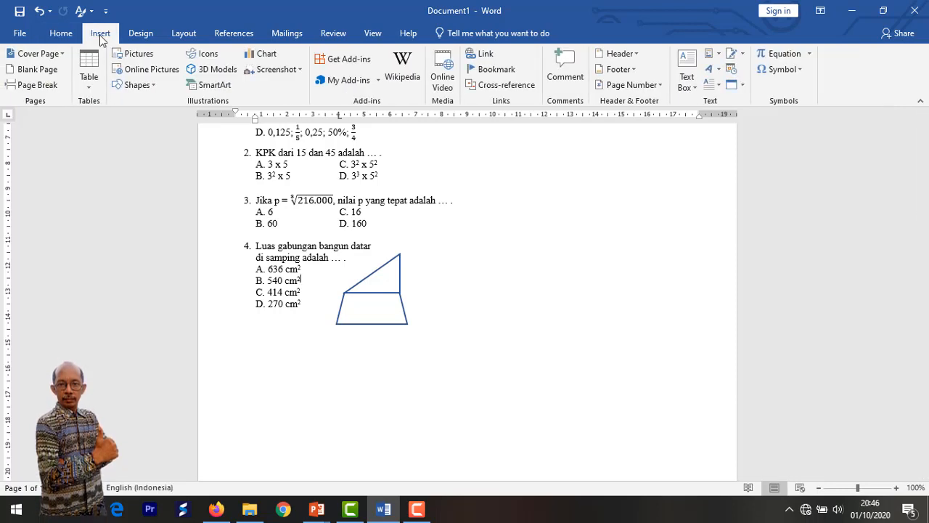
pyautogui.click(151, 86)
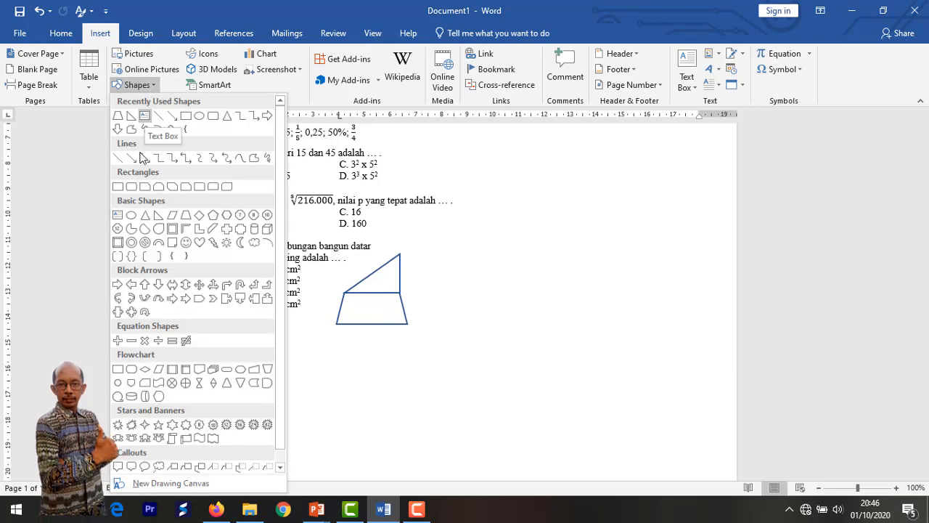
pyautogui.click(117, 216)
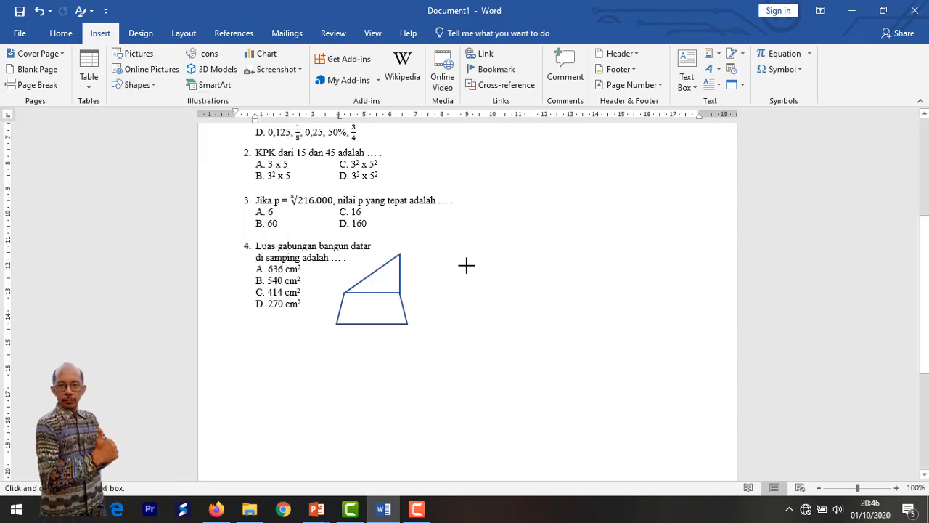
pyautogui.moveTo(421, 277); pyautogui.dragTo(440, 342)
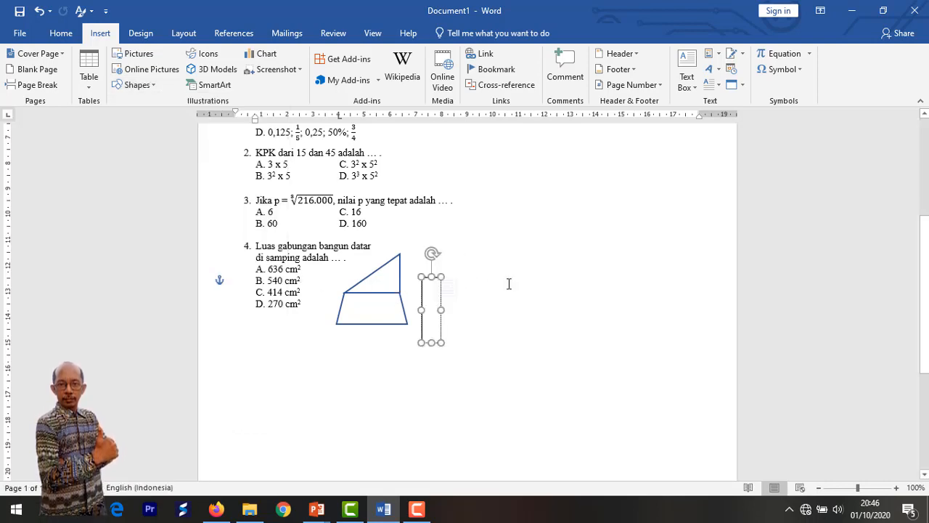
pyautogui.write('12')
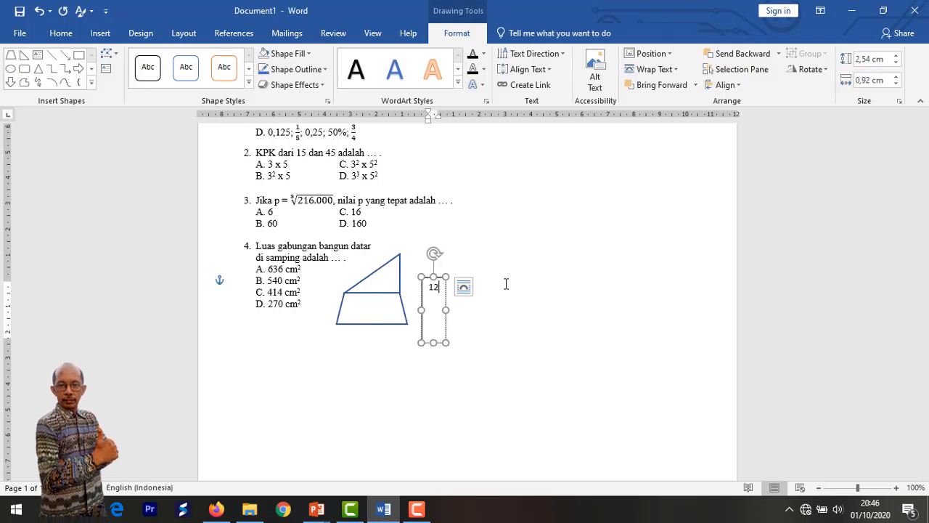
pyautogui.write(' cm')
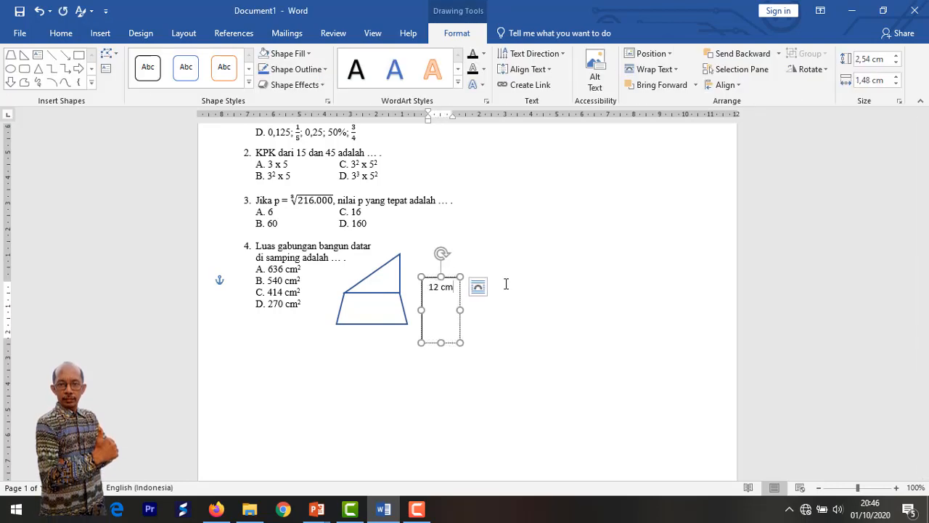
pyautogui.moveTo(441, 342); pyautogui.dragTo(427, 265)
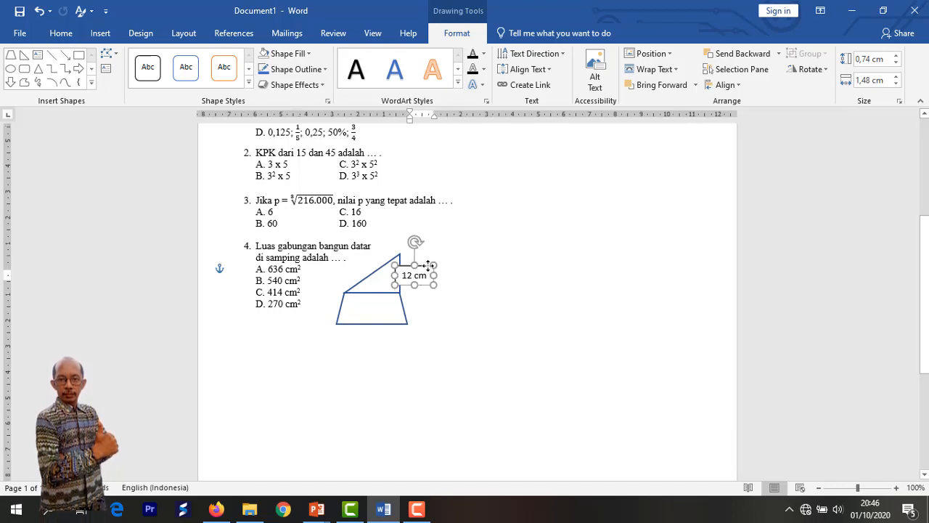
pyautogui.click(447, 321)
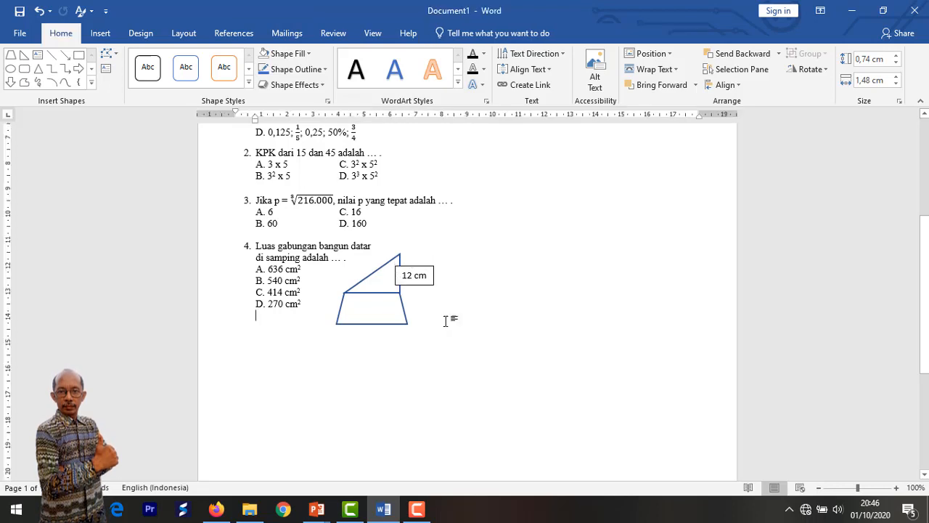
# Remove both the fill and the outline from the "12 cm" text box
pyautogui.click(428, 270)
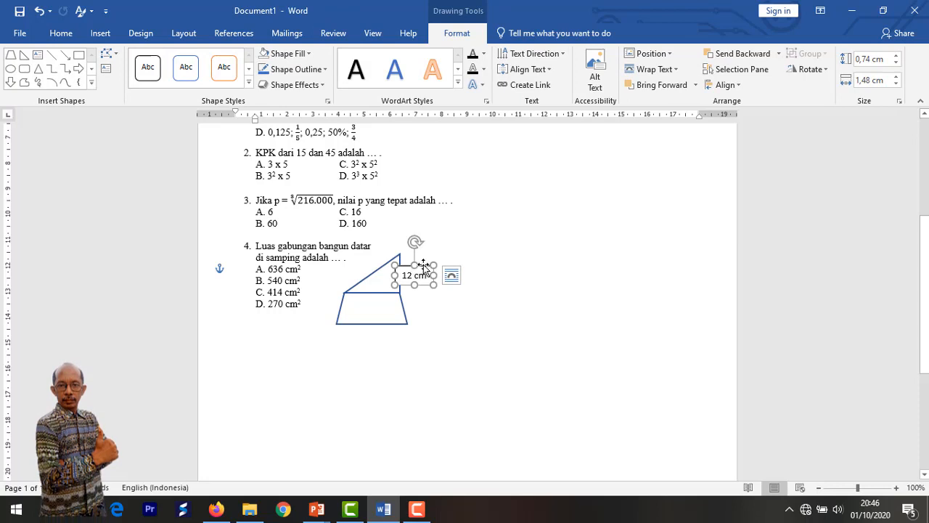
pyautogui.click(307, 55)
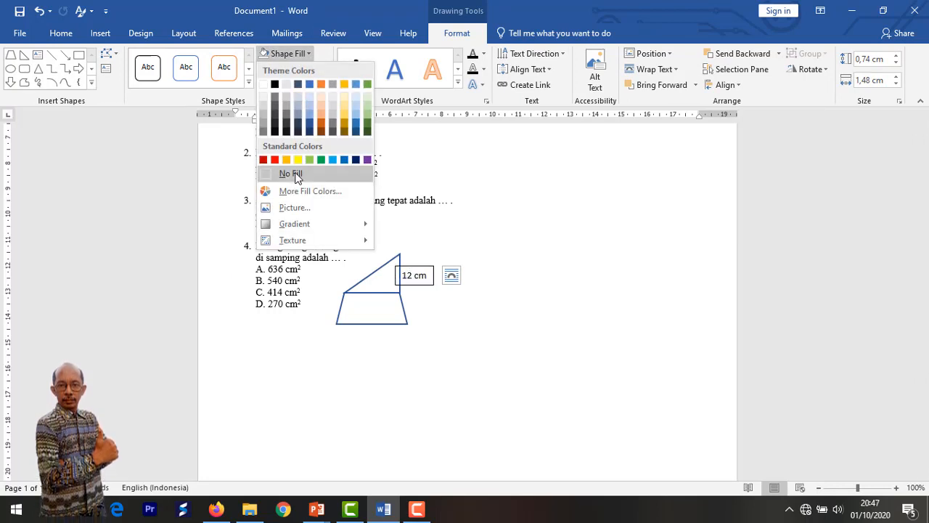
pyautogui.click(294, 174)
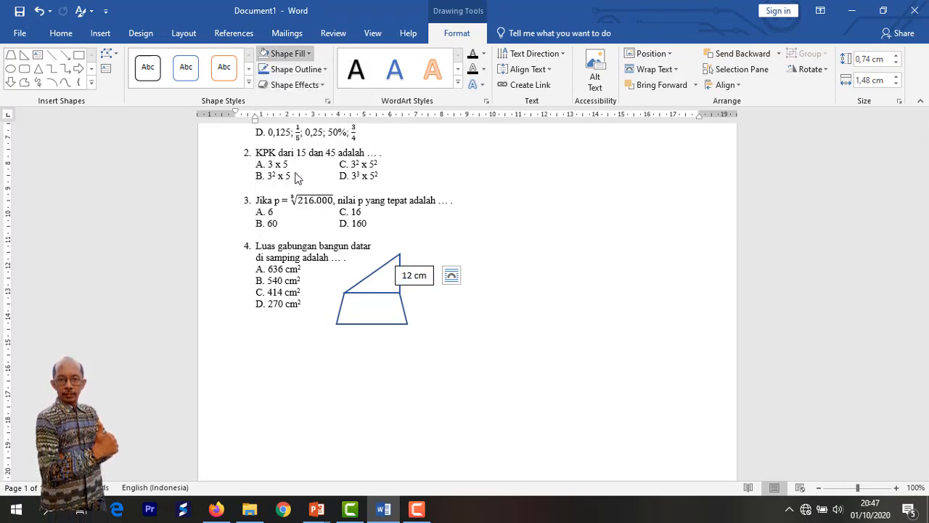
pyautogui.click(326, 70)
pyautogui.moveTo(325, 225)
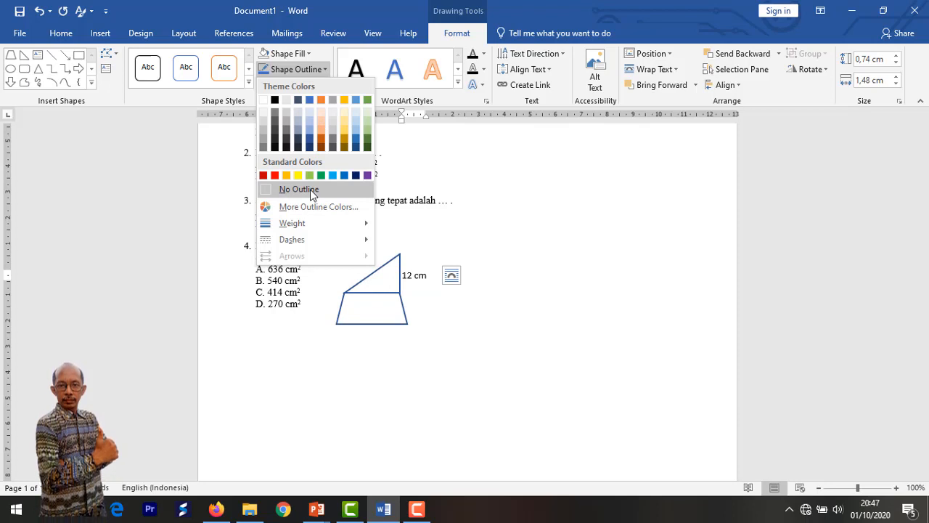
pyautogui.click(312, 190)
pyautogui.click(466, 228)
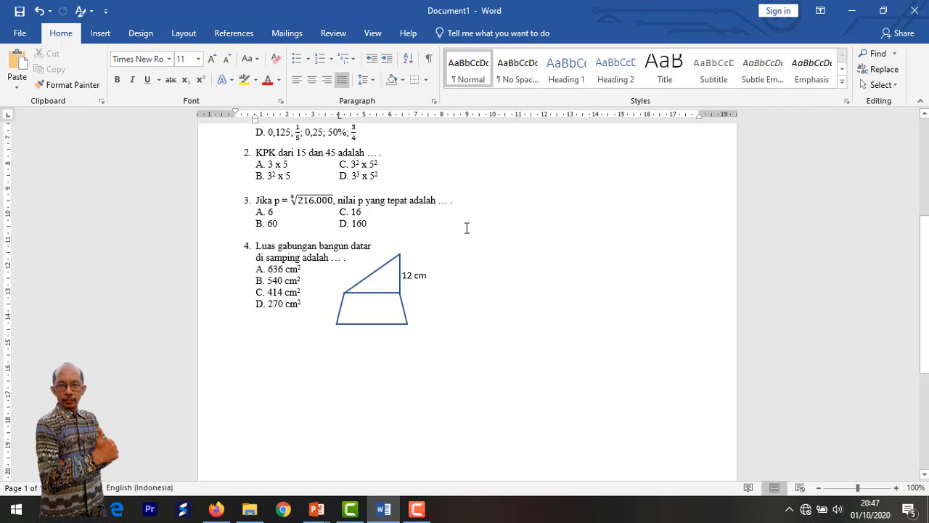
# Duplicate the "12 cm" label and place the copy inside the trapezoid, just below its upper edge
pyautogui.click(423, 266)
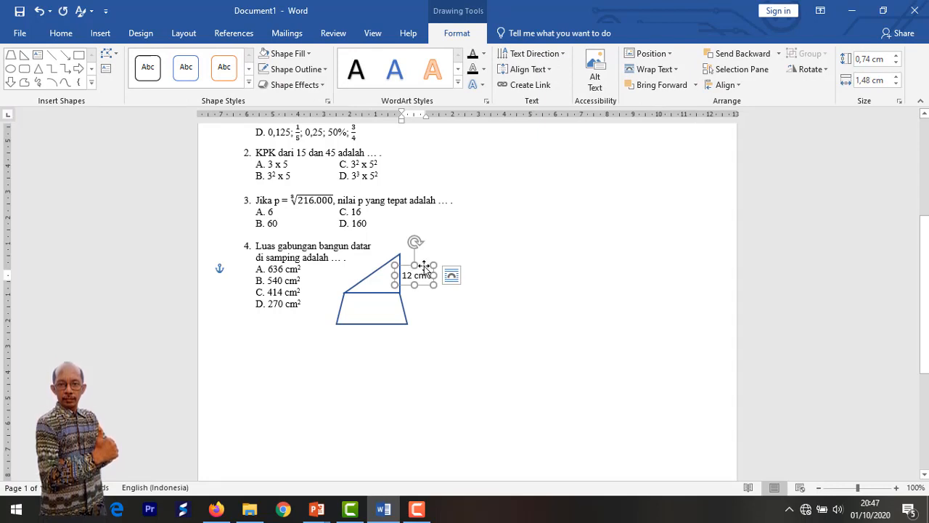
pyautogui.click(431, 303)
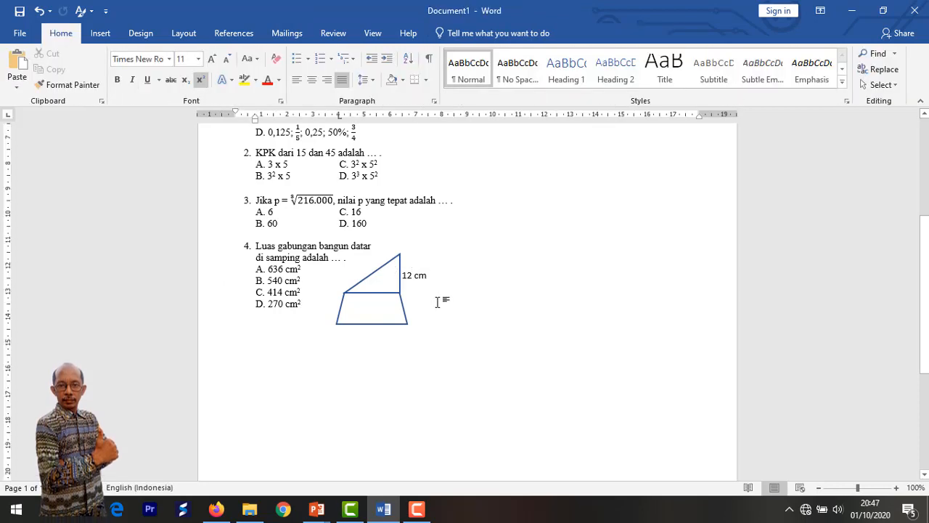
pyautogui.hotkey('ctrl', 'v')
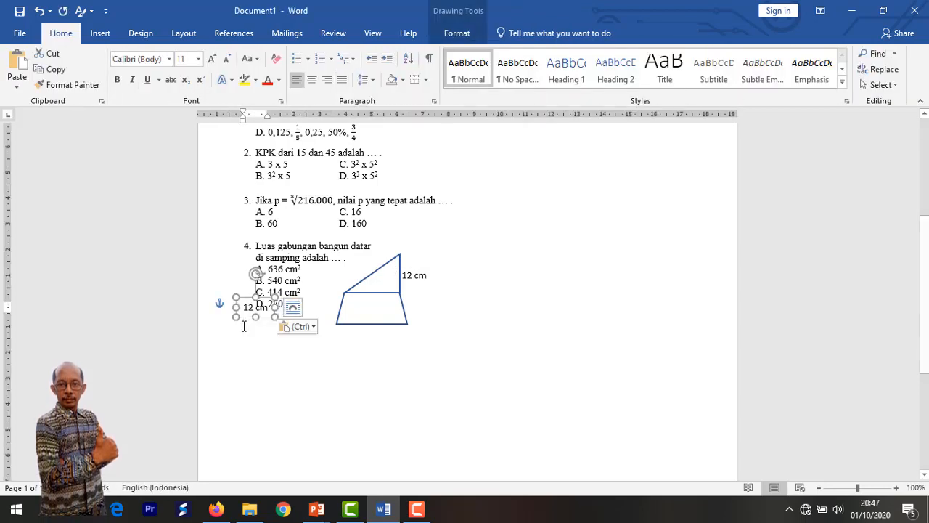
pyautogui.moveTo(241, 317); pyautogui.dragTo(357, 305)
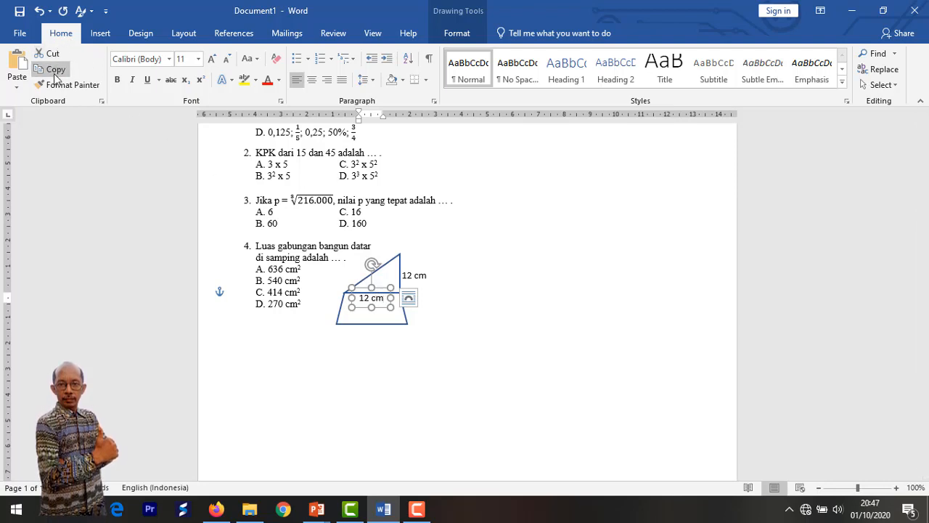
# Paste a copy of the "12 cm" label, place it below the trapezoid's base and change its text to "21 cm"
pyautogui.click(16, 76)
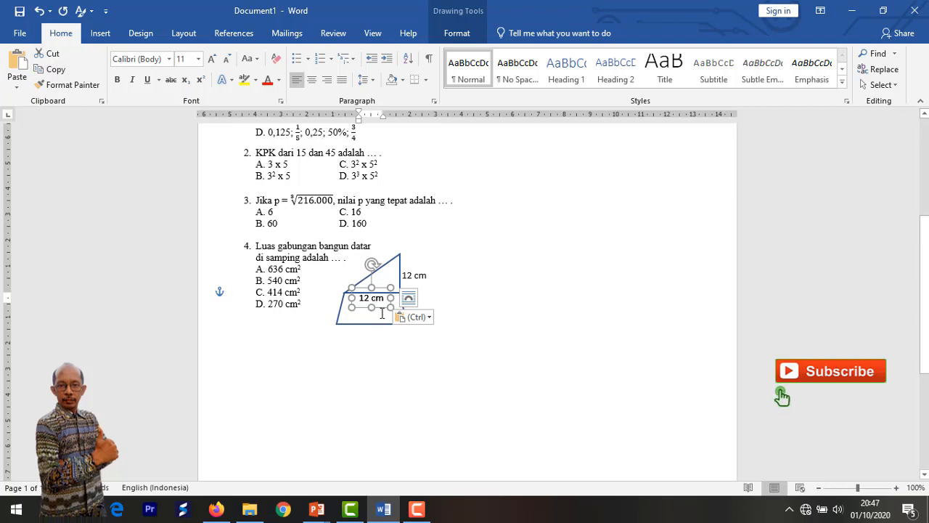
pyautogui.moveTo(381, 311); pyautogui.dragTo(381, 347)
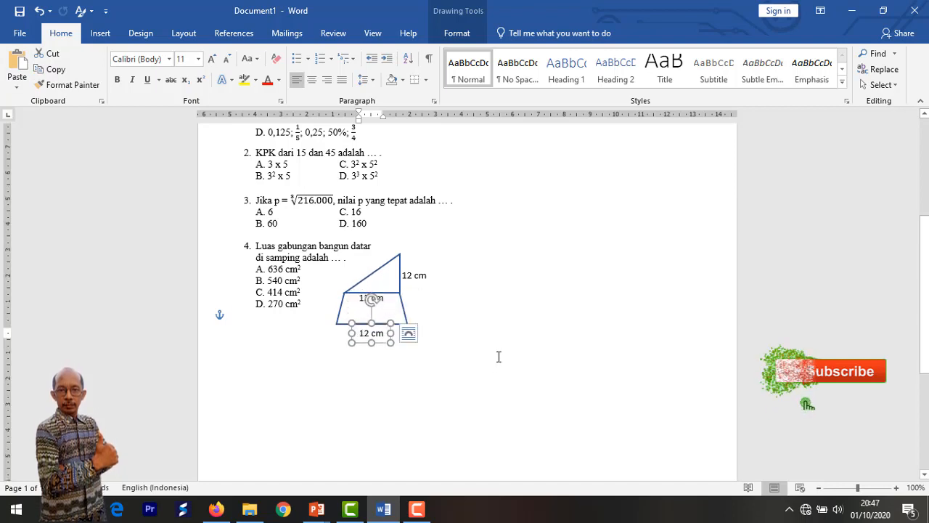
pyautogui.click(365, 333)
pyautogui.press('BackSpace')
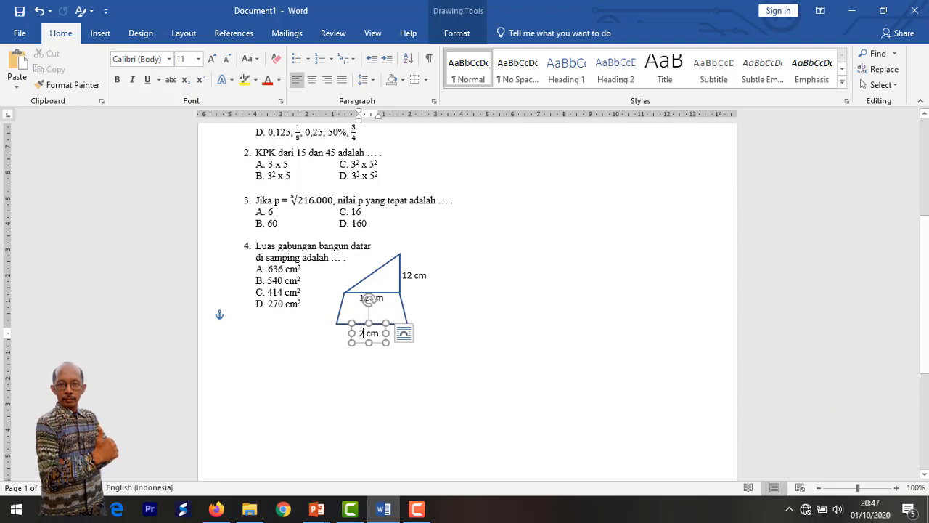
pyautogui.press('Delete')
pyautogui.write('21')
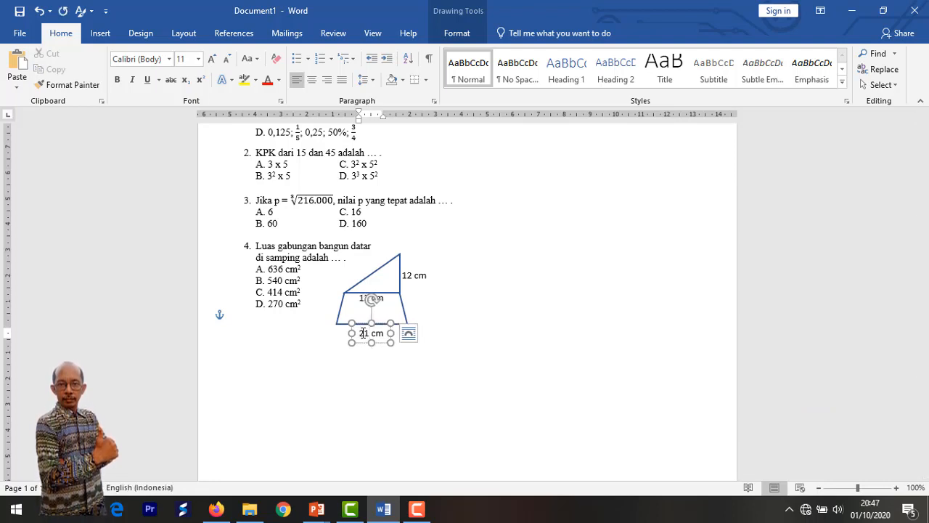
pyautogui.click(423, 373)
# Duplicate the "12 cm" label beside the triangle and place the copy next to the trapezoid's left slanted side
pyautogui.click(423, 264)
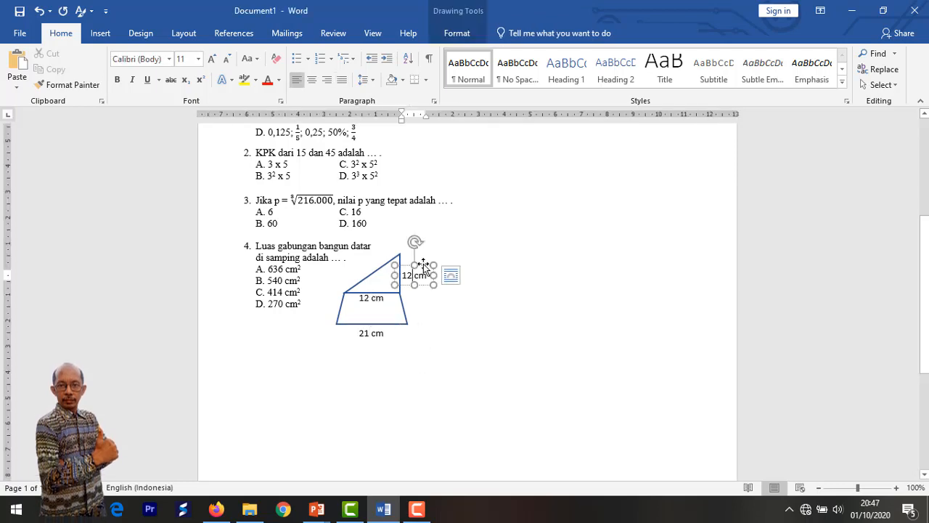
pyautogui.click(423, 263)
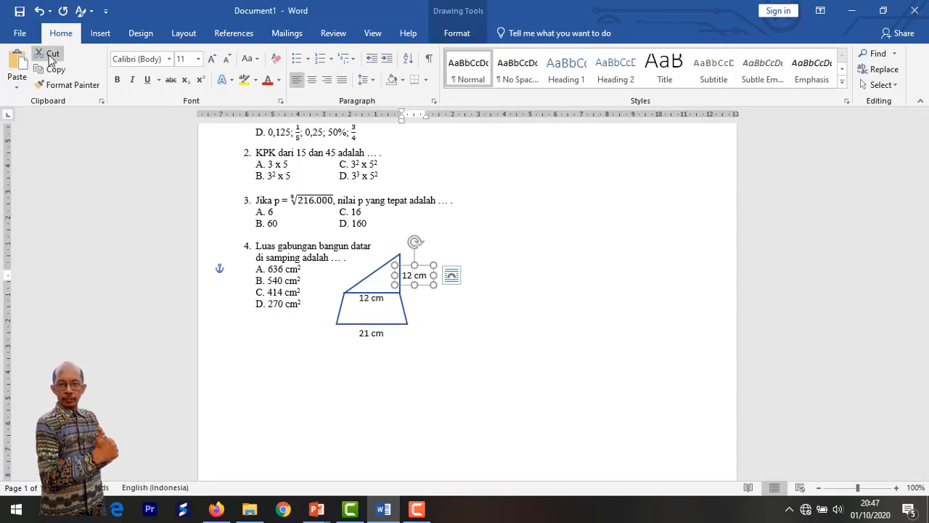
pyautogui.click(54, 69)
pyautogui.click(16, 66)
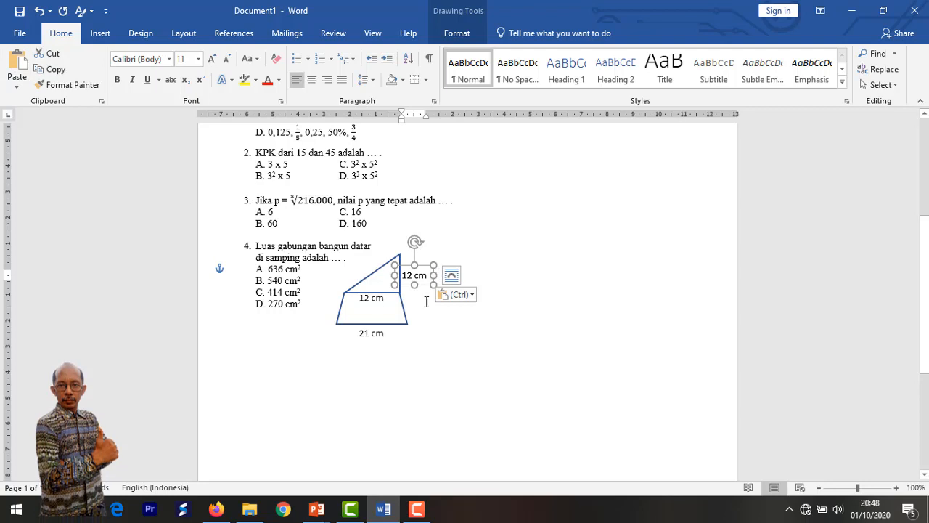
pyautogui.moveTo(426, 285)
pyautogui.mouseDown()
pyautogui.moveTo(329, 315)
pyautogui.moveTo(337, 316)
pyautogui.mouseUp()
# Begin a new question with the number "5." on a line below the figure of question 4
pyautogui.click(488, 329)
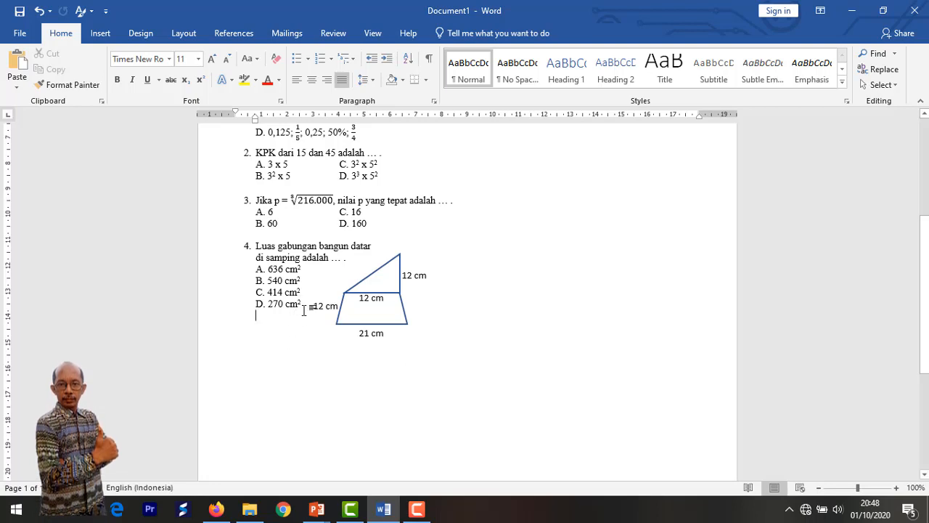
pyautogui.hotkey('ctrl', 'z')
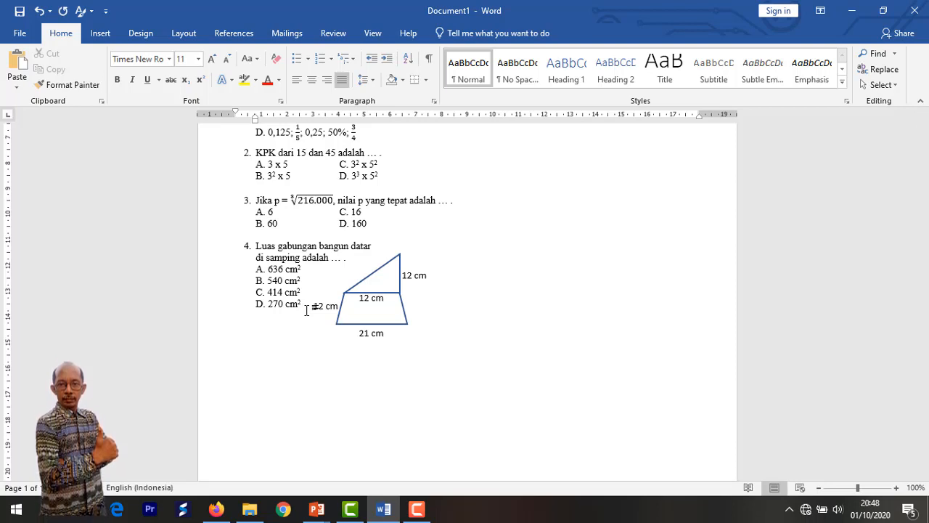
pyautogui.write('5.')
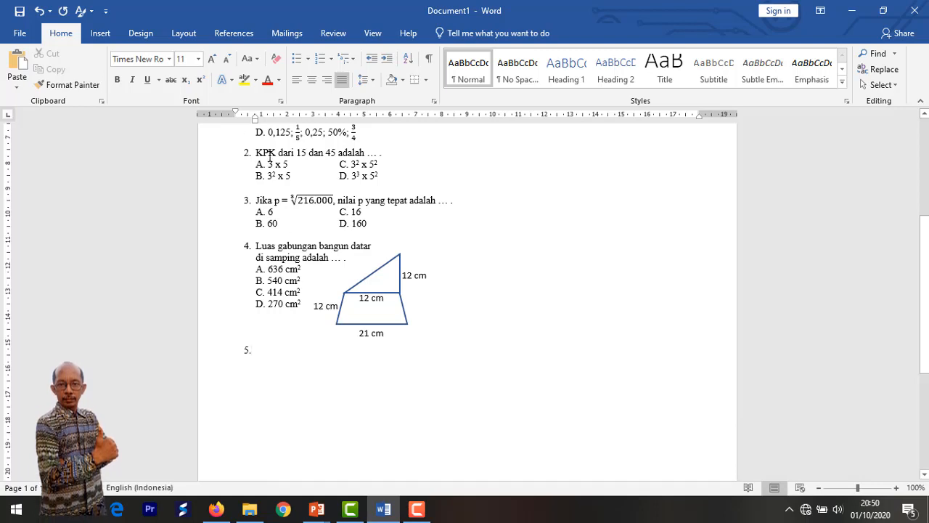
# Draw a vertical height line about 1.23 cm long from the trapezoid's upper-left corner down to its base
pyautogui.click(102, 33)
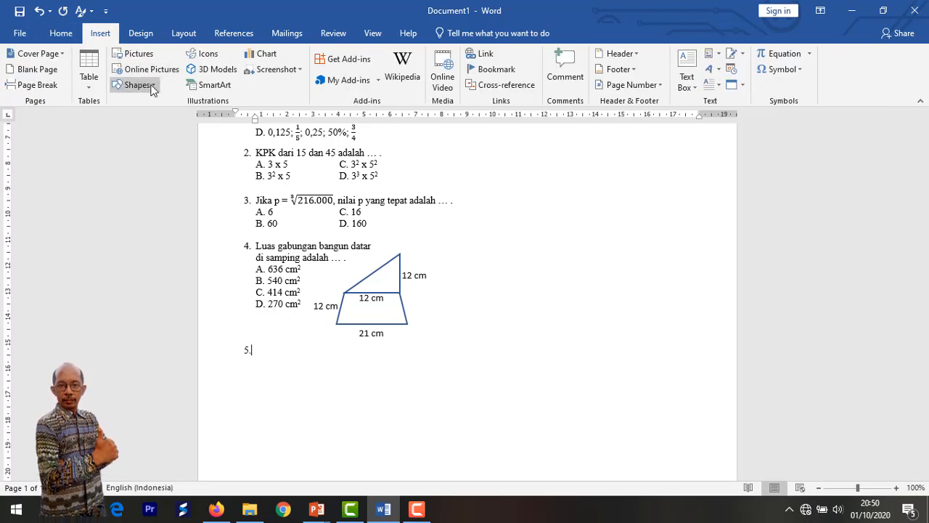
pyautogui.click(136, 84)
pyautogui.click(160, 116)
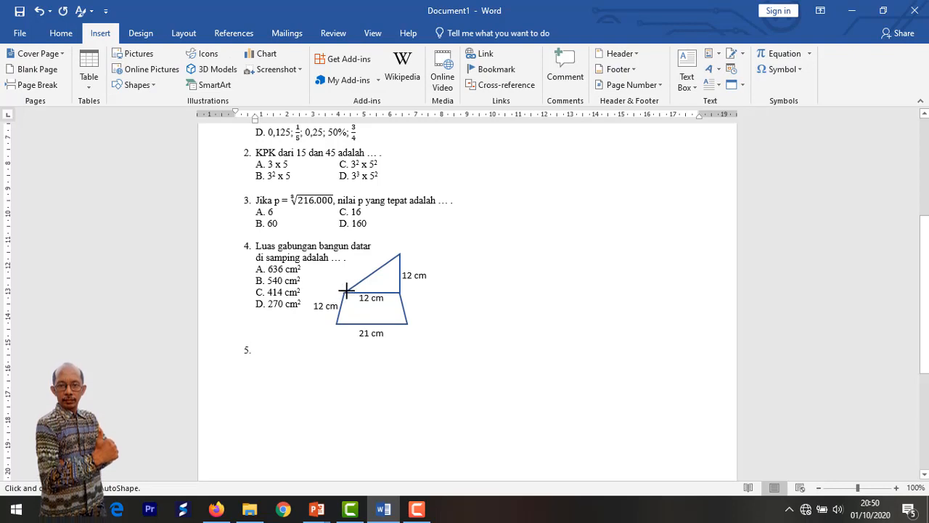
pyautogui.moveTo(345, 304); pyautogui.dragTo(344, 323)
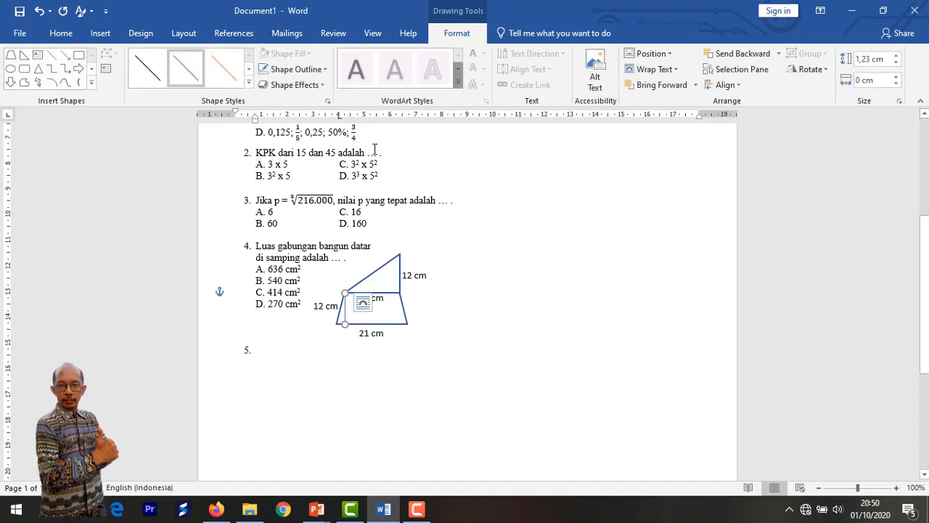
# Give the trapezoid's height line a black, dashed outline
pyautogui.click(324, 70)
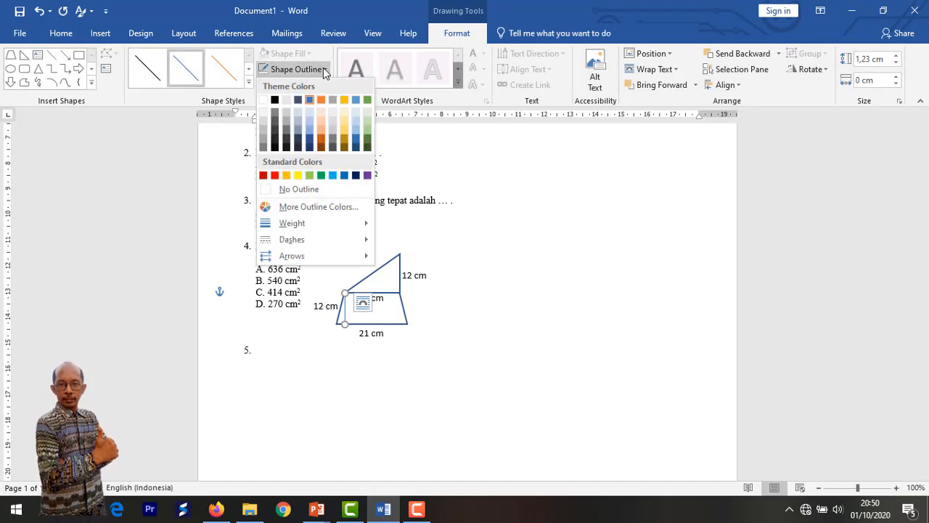
pyautogui.click(276, 100)
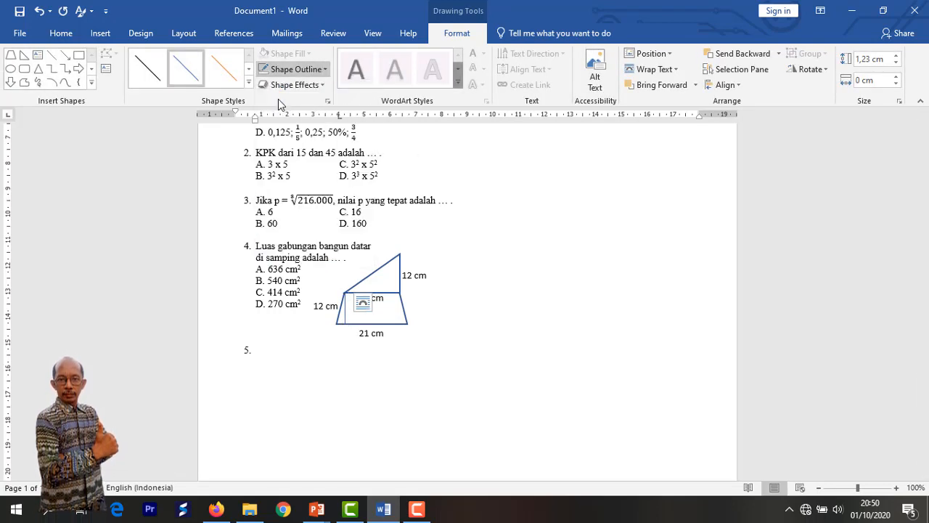
pyautogui.click(325, 70)
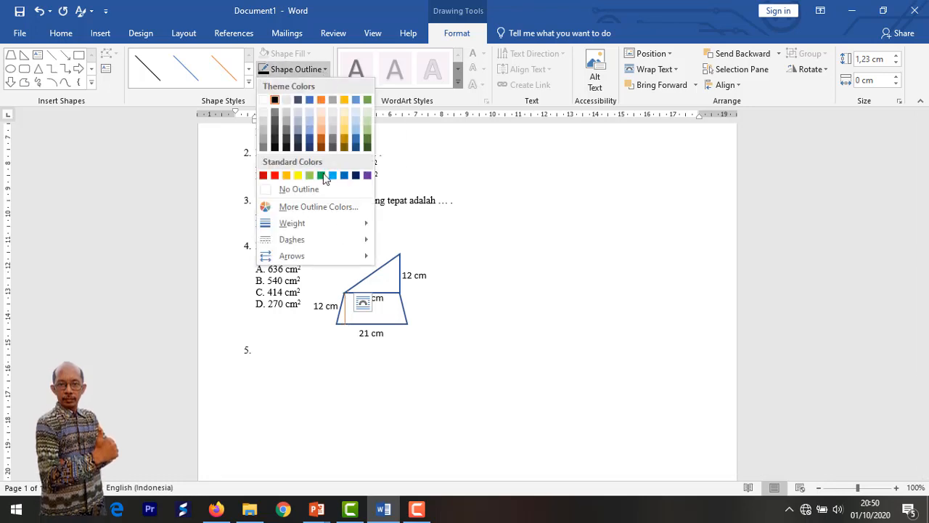
pyautogui.moveTo(330, 242)
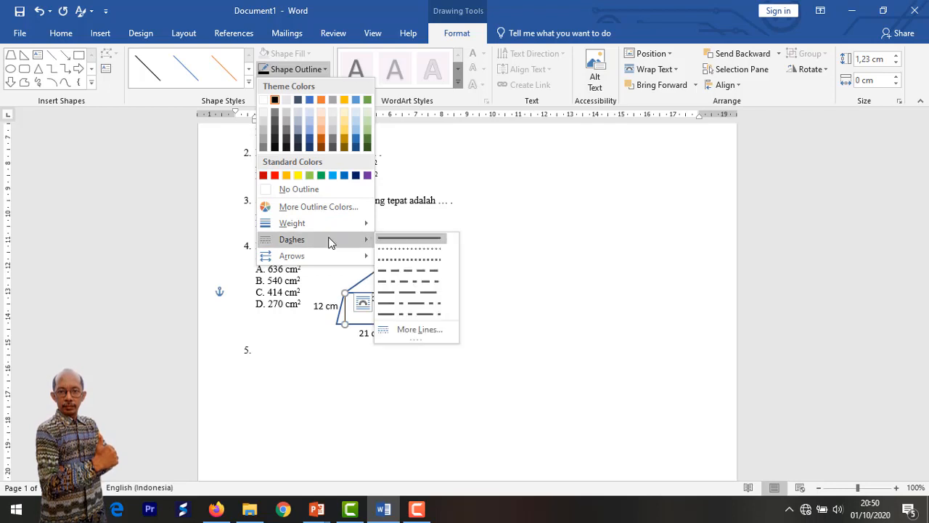
pyautogui.click(403, 273)
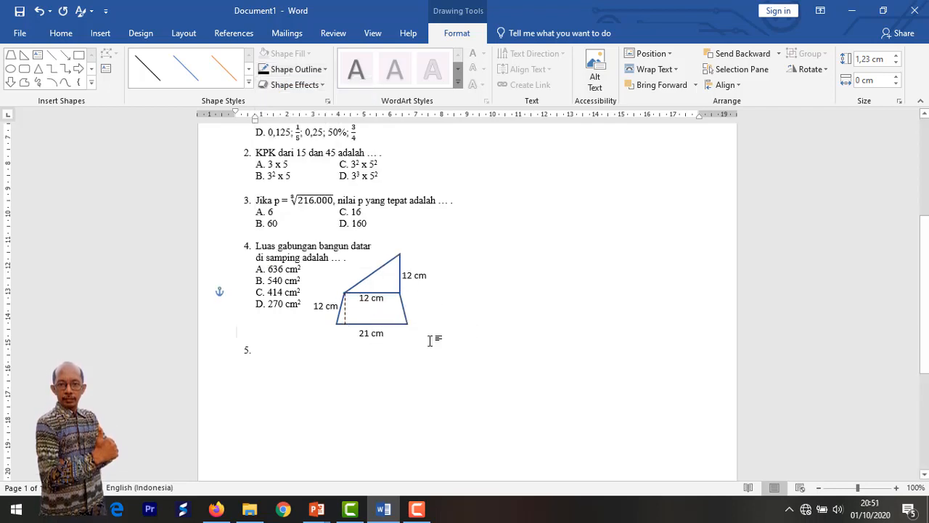
pyautogui.click(429, 338)
# Move the "12 cm" label from the trapezoid's slanted side into the trapezoid, beside the dashed height line and below the upper label
pyautogui.click(326, 303)
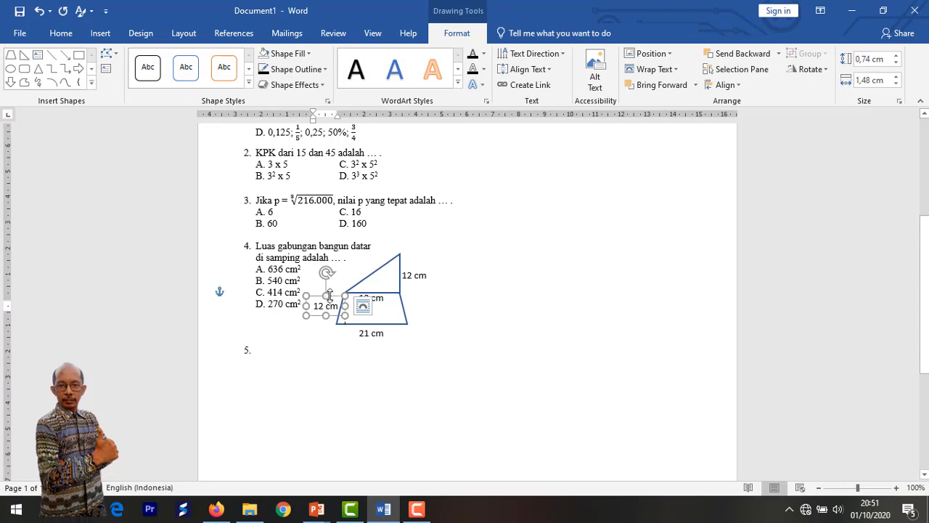
pyautogui.moveTo(337, 297); pyautogui.dragTo(368, 296)
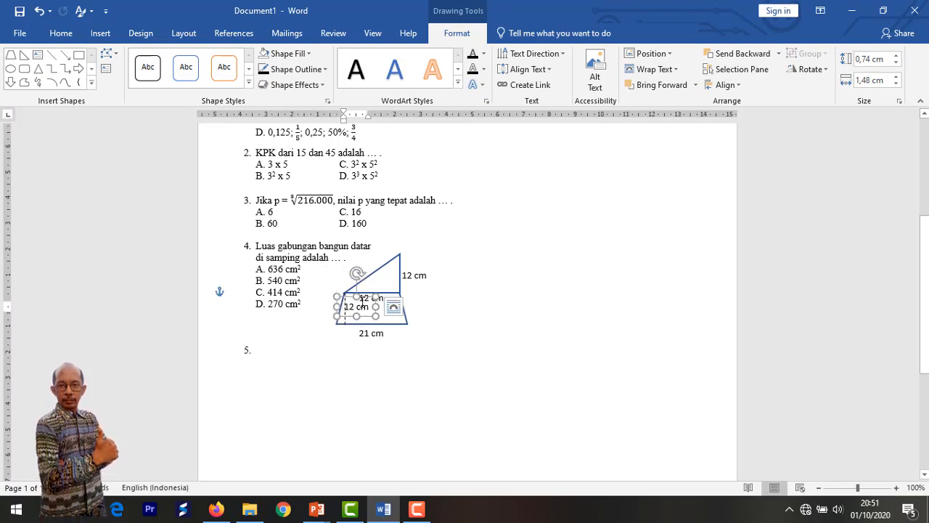
pyautogui.click(365, 303)
pyautogui.press('Down')
pyautogui.press('Down')
pyautogui.press('Down')
pyautogui.press('Down')
pyautogui.press('Down')
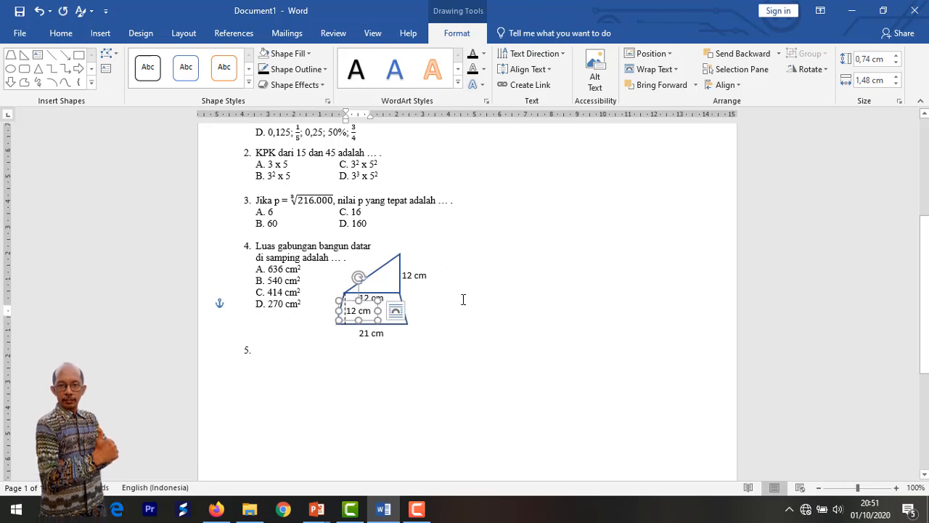
# Write question 5 as "Volume bangun ruang di bawah ini adalah … ."
pyautogui.click(468, 347)
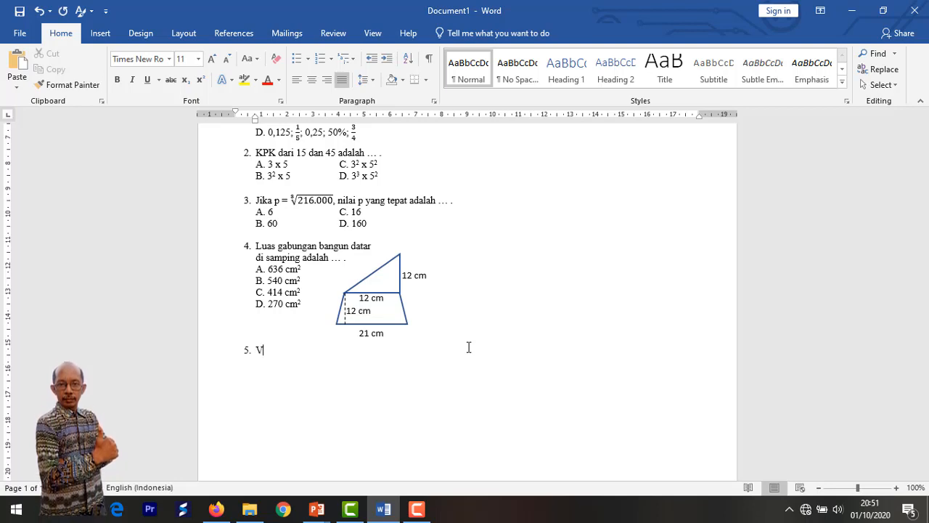
pyautogui.write('ume')
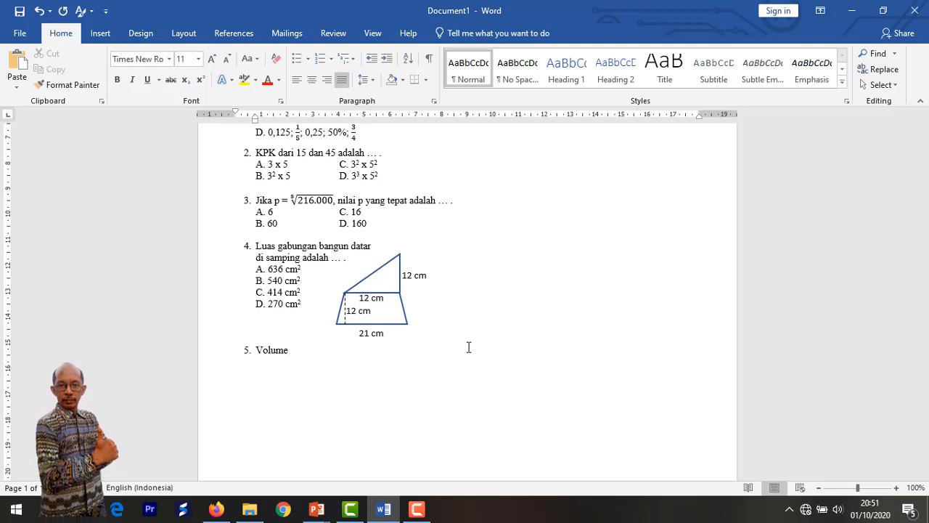
pyautogui.write(' ban')
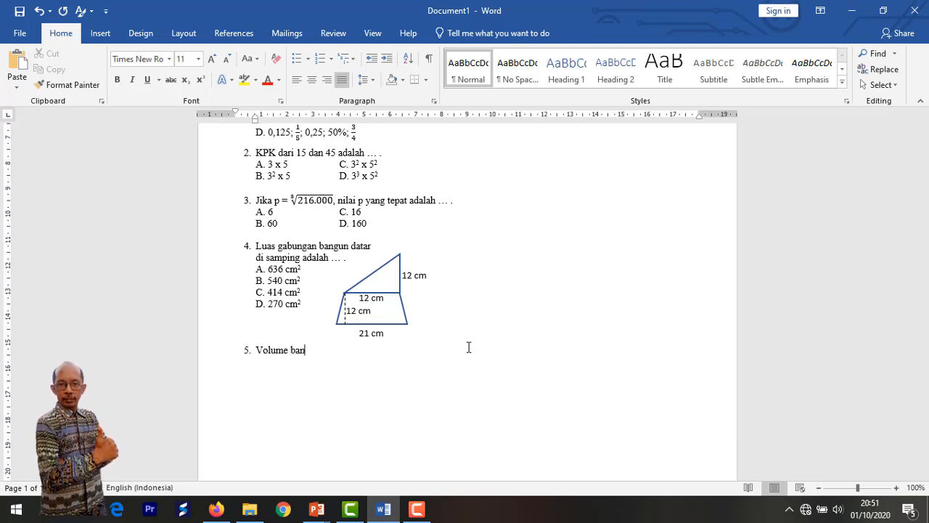
pyautogui.write('gun ruang di bawah')
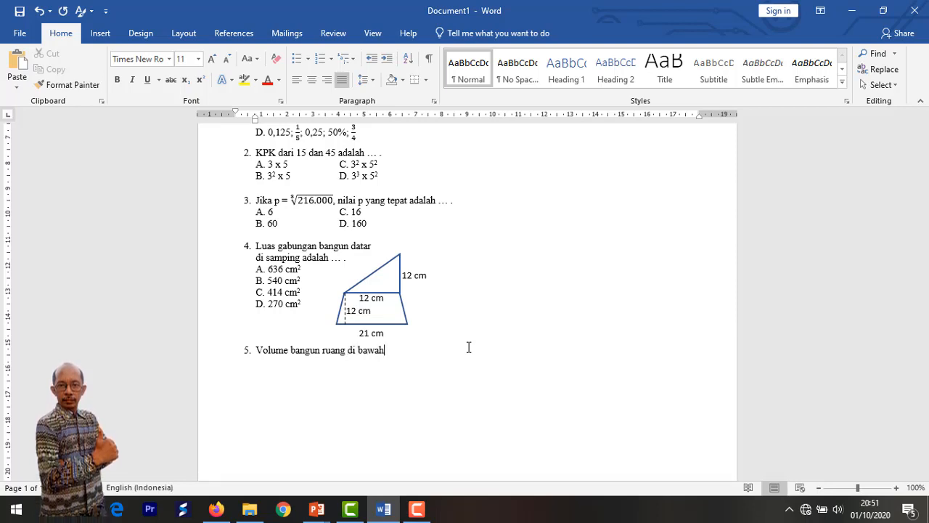
pyautogui.write(' ini')
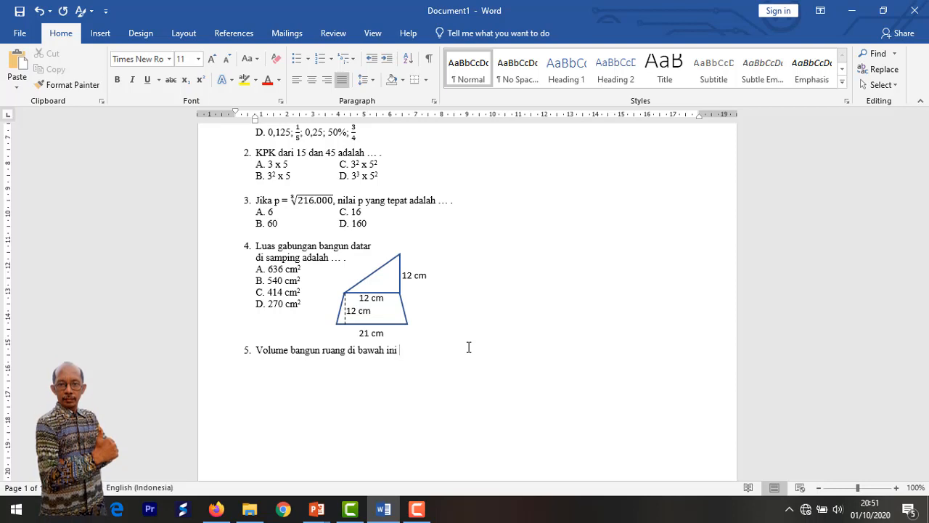
pyautogui.write(' adalah')
pyautogui.write(' ...')
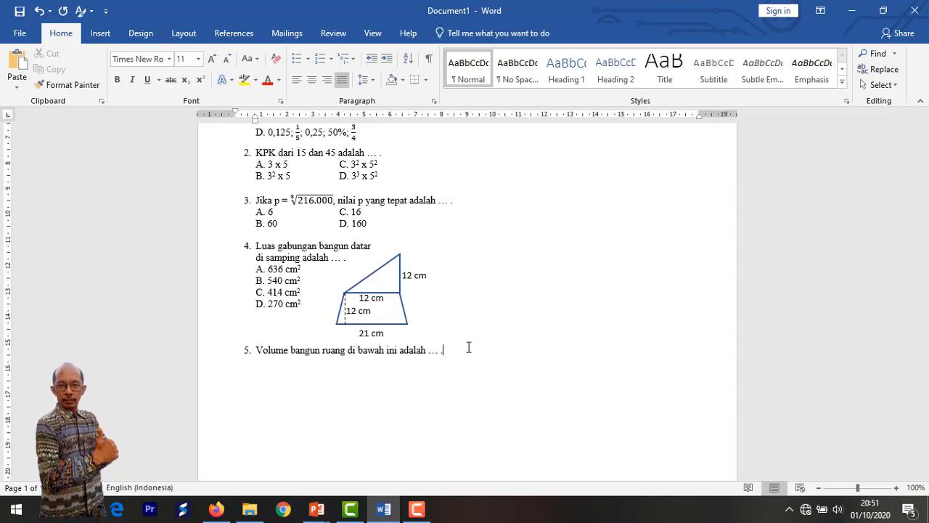
# Leave several blank lines under question 5 for a figure and enter the answer option "A. 18,2 m3"
pyautogui.press('Return')
pyautogui.press('Return')
pyautogui.press('Return')
pyautogui.press('Return')
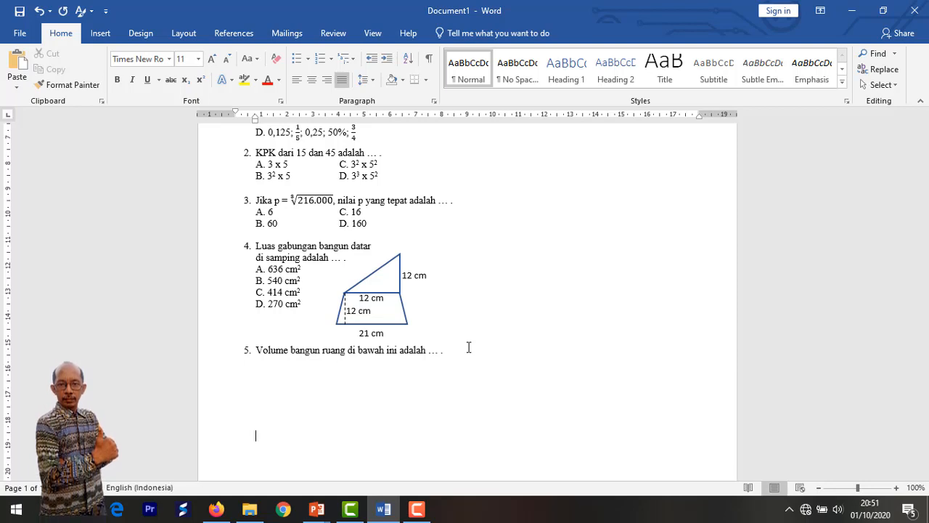
pyautogui.write('A. 18,2')
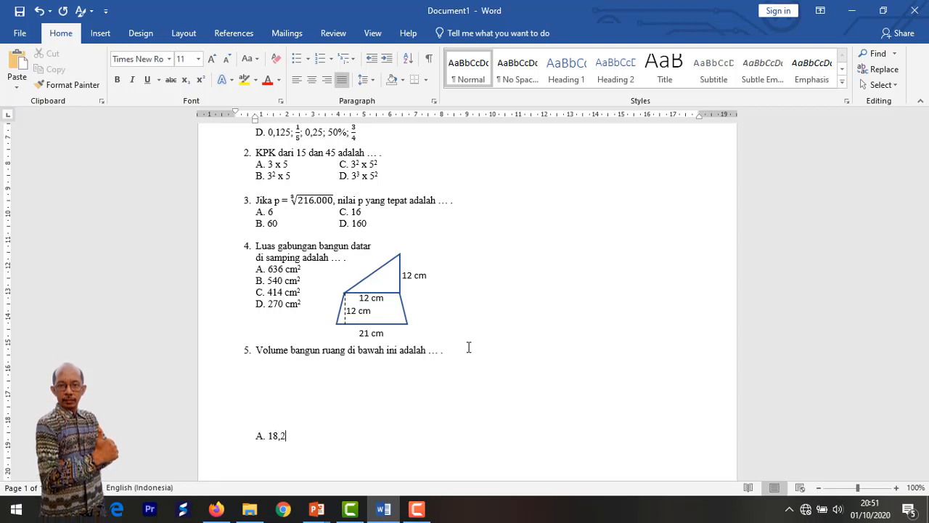
pyautogui.write('m')
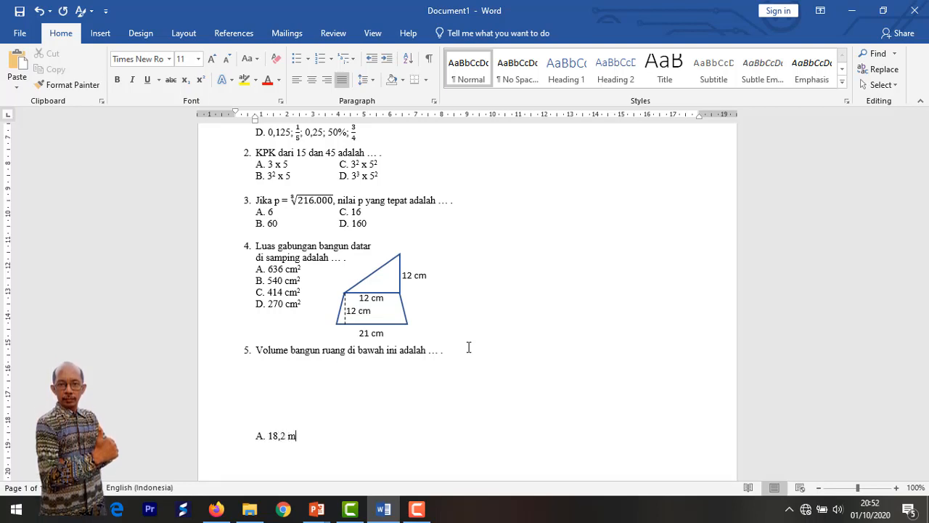
pyautogui.write('3')
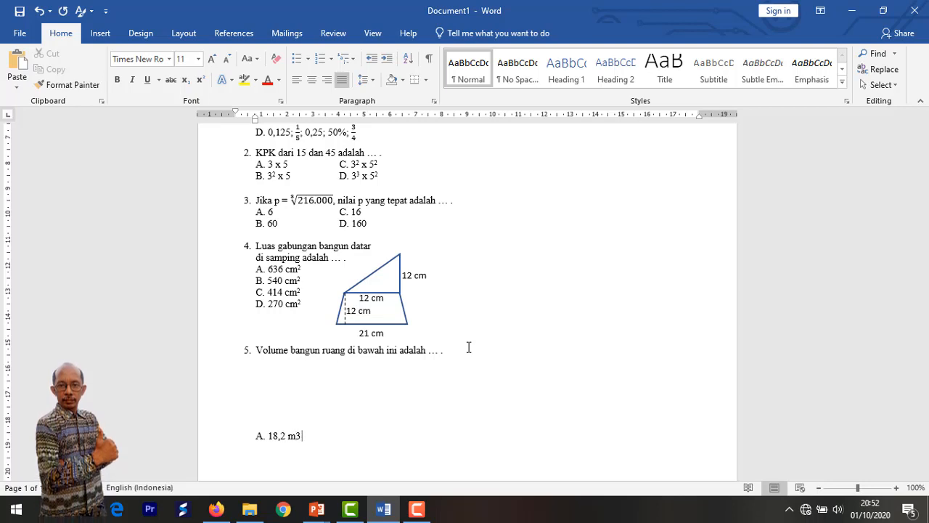
# Set a tab stop at about 4 cm on question 5's option line and enter "C. 24,75" there beside option A
pyautogui.scroll(1, 471, 273)
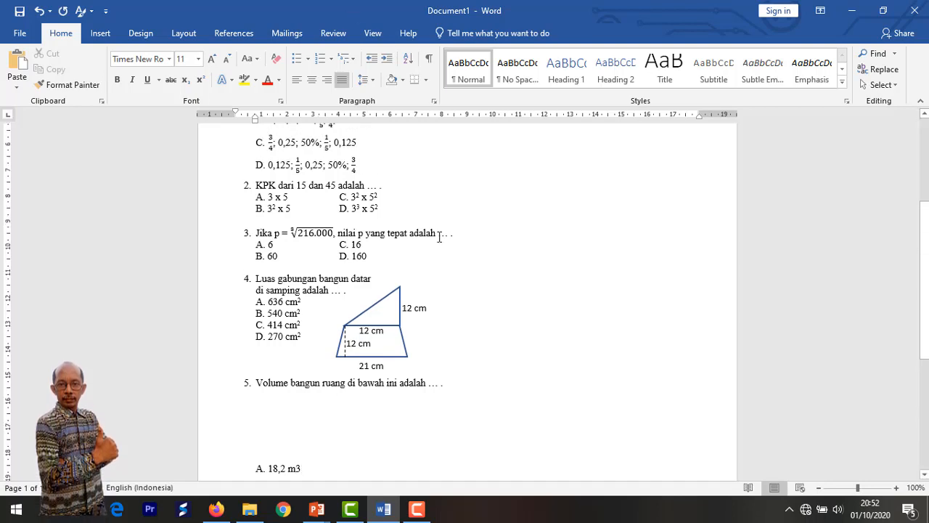
pyautogui.click(341, 121)
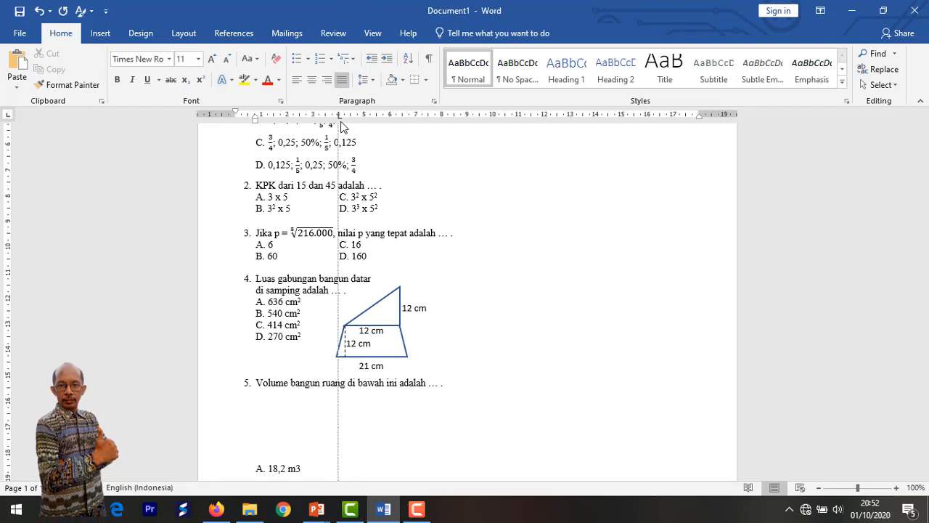
pyautogui.press('Tab')
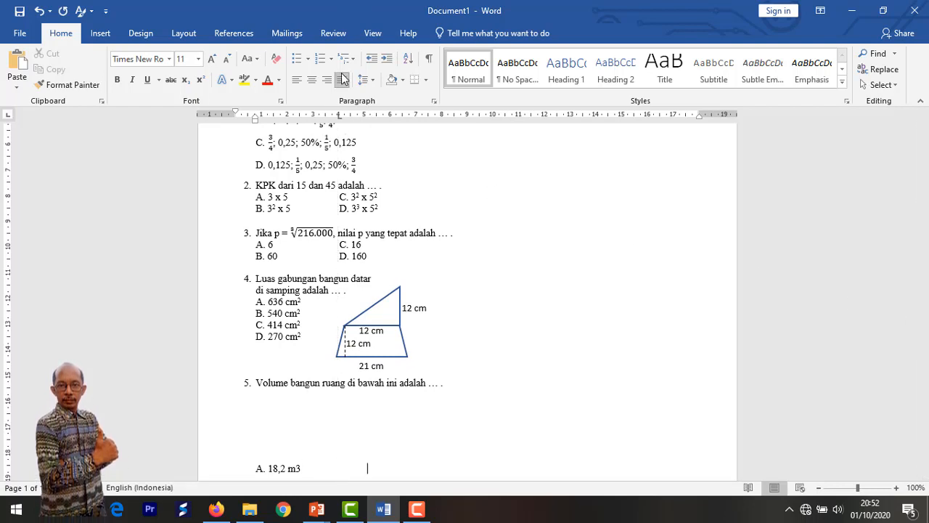
pyautogui.click(338, 117)
pyautogui.write('C.')
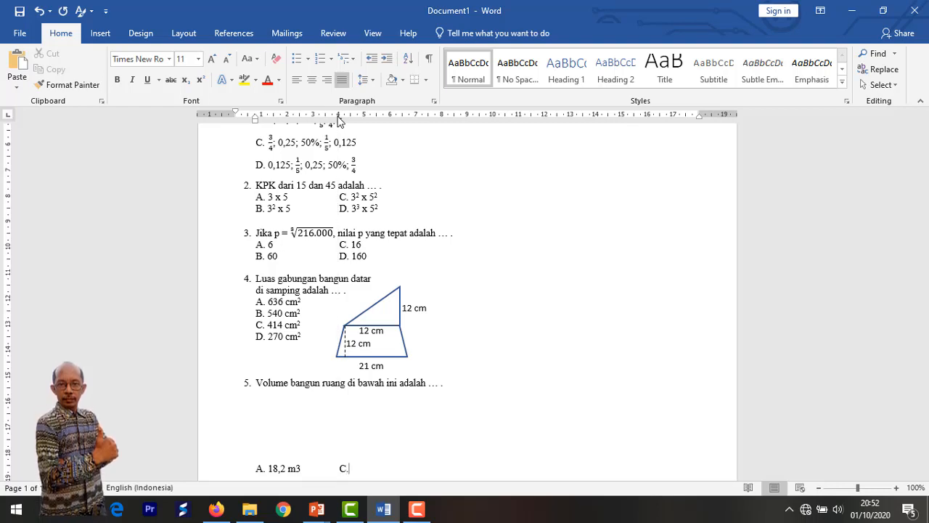
pyautogui.scroll(-3, 924, 374)
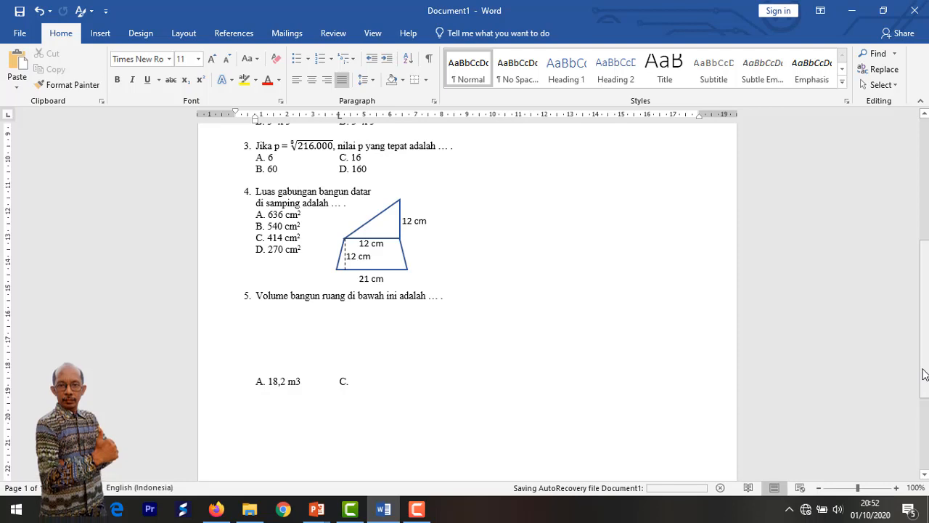
pyautogui.write('. ')
pyautogui.write('24')
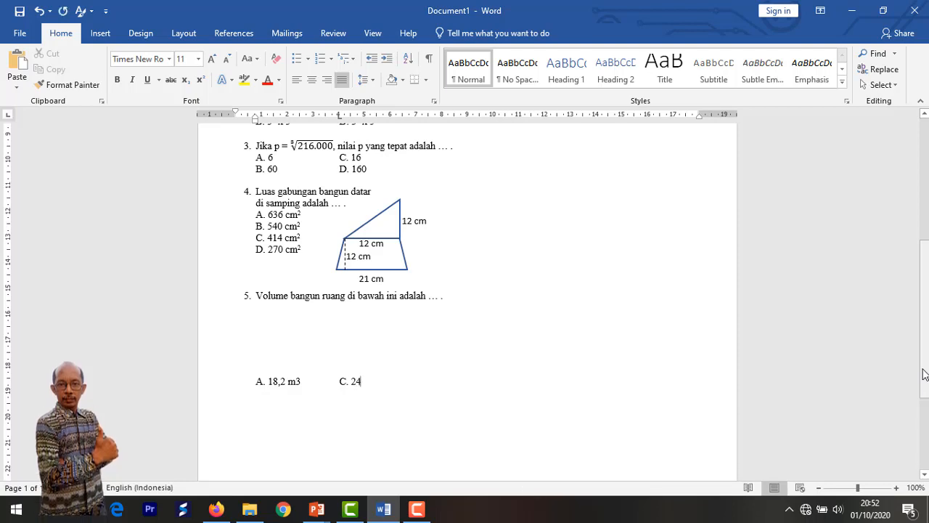
pyautogui.write(',75')
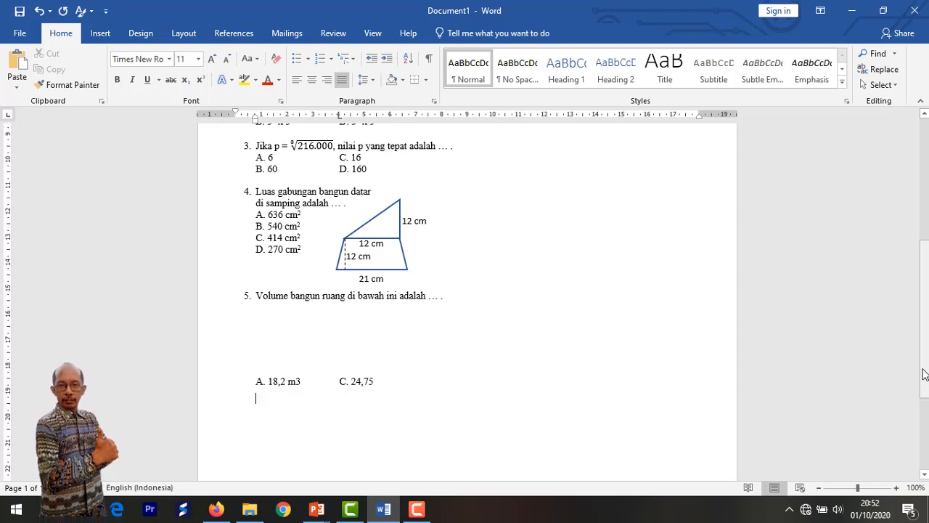
# Add a second option line under question 5 with "B. 20,15" and, aligned beneath option C, "D. 26,25"
pyautogui.press('Return')
pyautogui.write('B. 20')
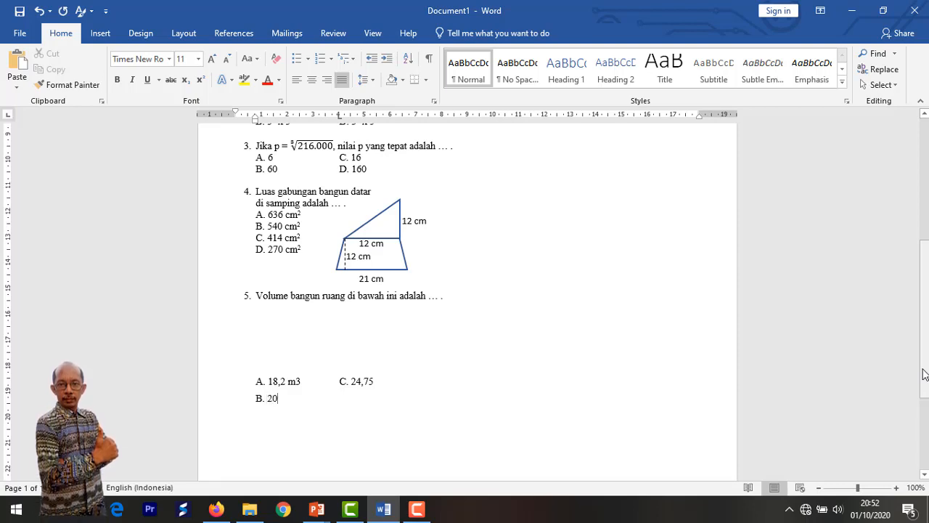
pyautogui.write(',15')
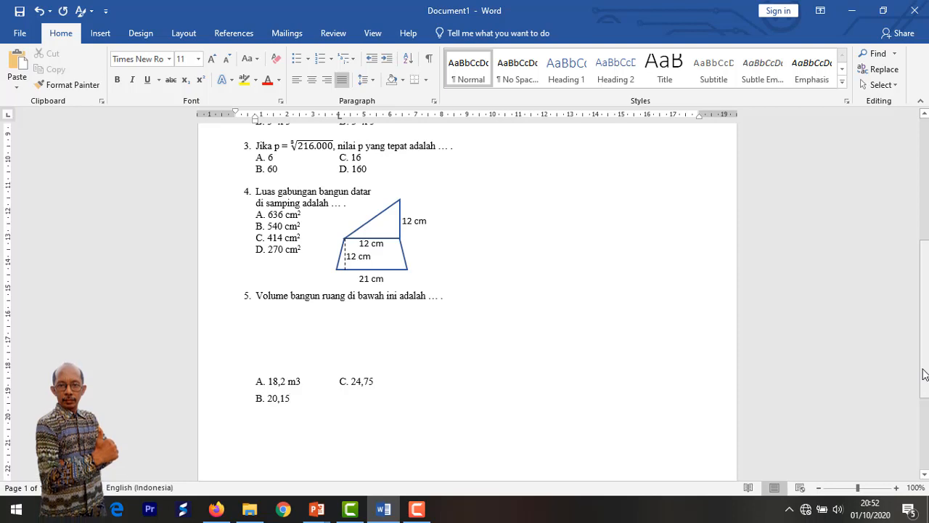
pyautogui.write(' m')
pyautogui.press('BackSpace')
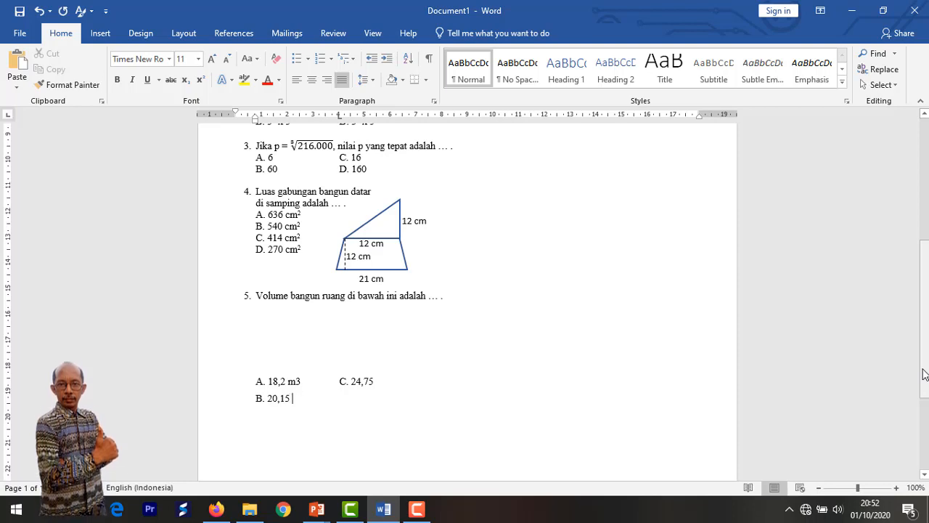
pyautogui.write('D. 26,25')
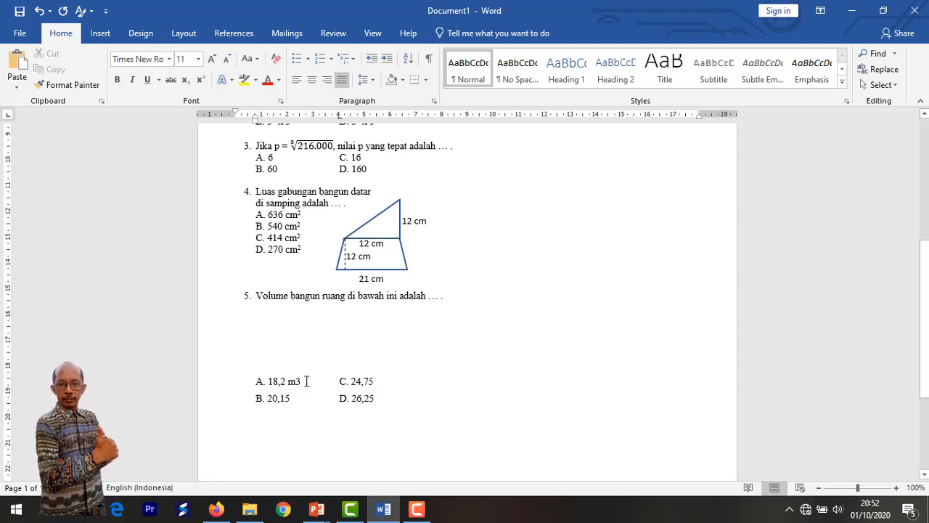
# Superscript the 3 in option A's unit and copy the unit m³ to the end of options B, C and D
pyautogui.moveTo(296, 384); pyautogui.dragTo(301, 382)
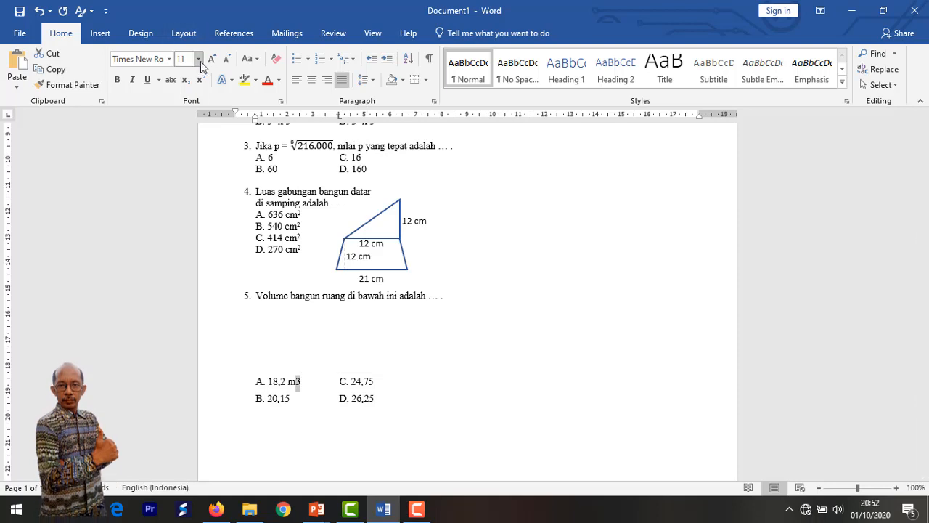
pyautogui.click(200, 80)
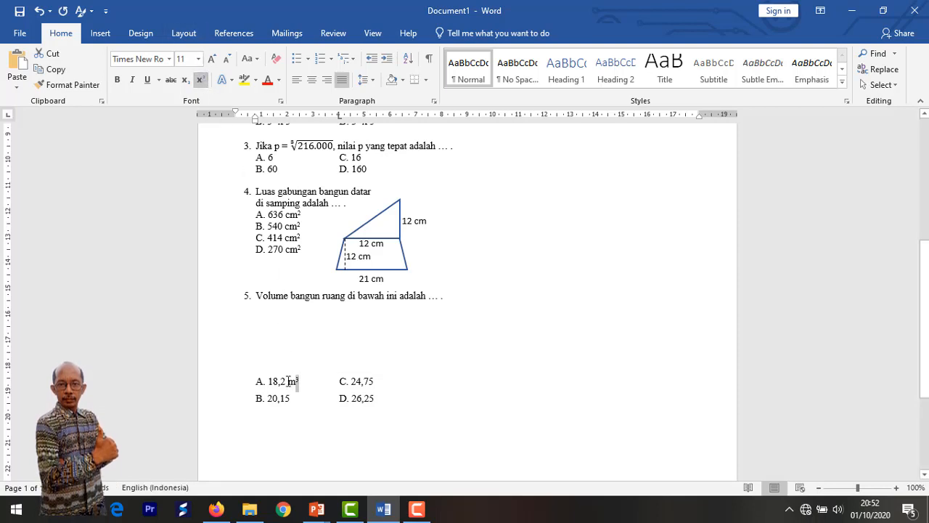
pyautogui.moveTo(289, 381); pyautogui.dragTo(298, 382)
pyautogui.click(56, 70)
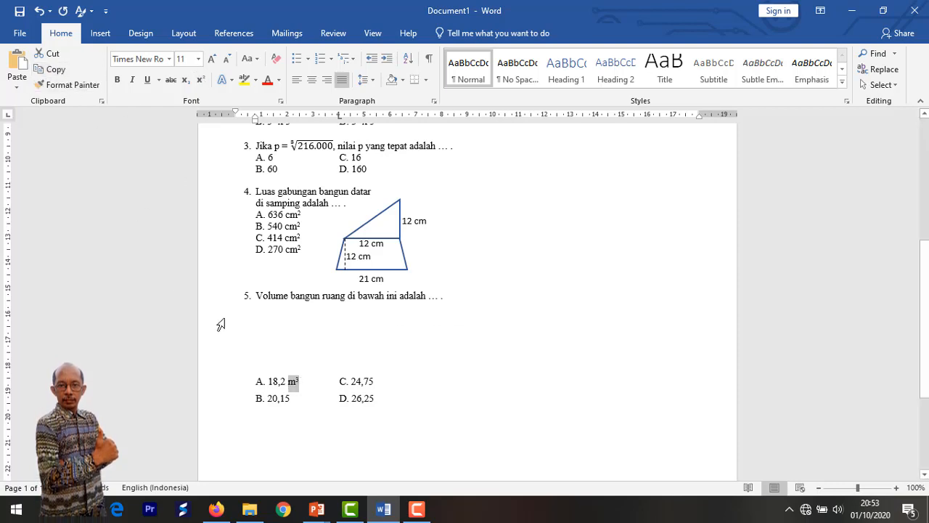
pyautogui.click(295, 398)
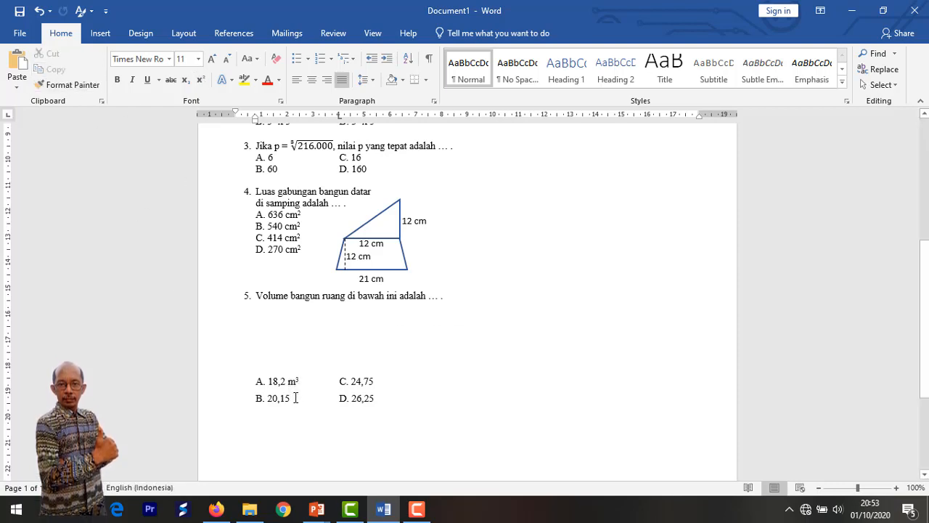
pyautogui.hotkey('ctrl', 'v')
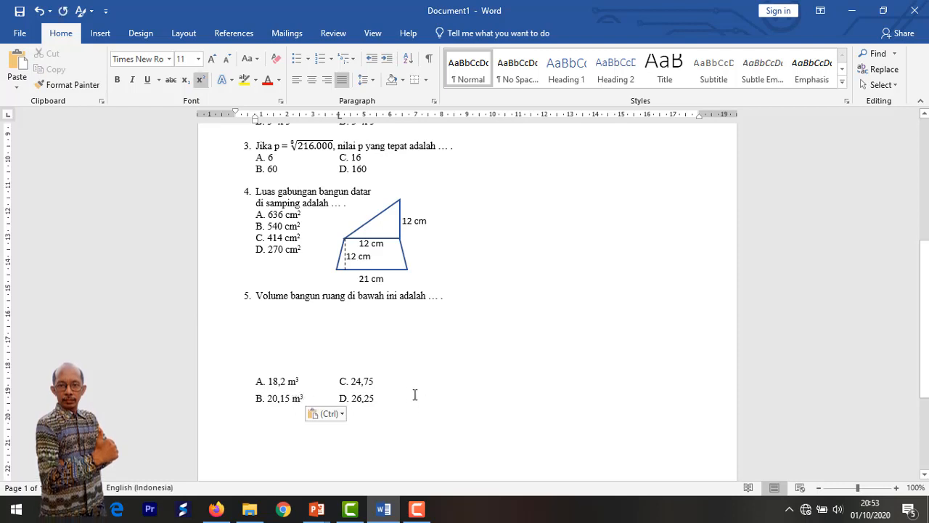
pyautogui.click(389, 383)
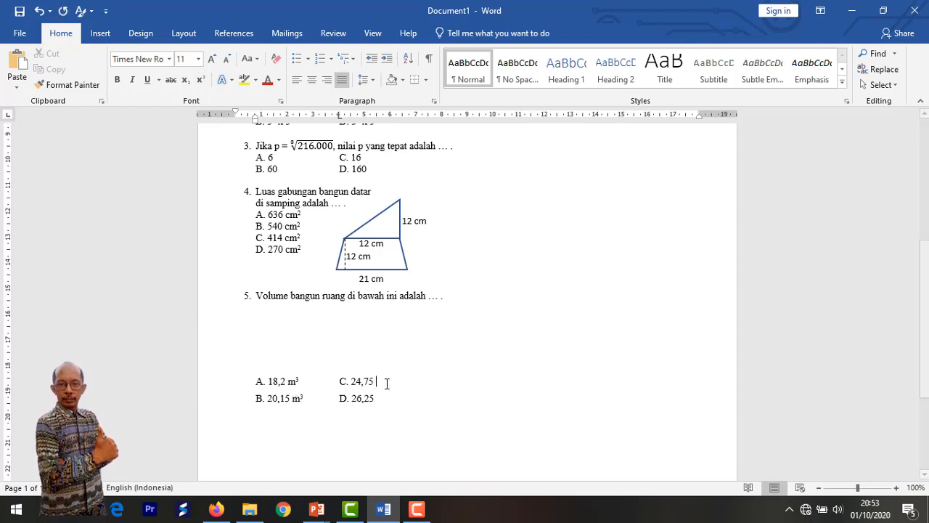
pyautogui.hotkey('ctrl', 'v')
pyautogui.click(378, 397)
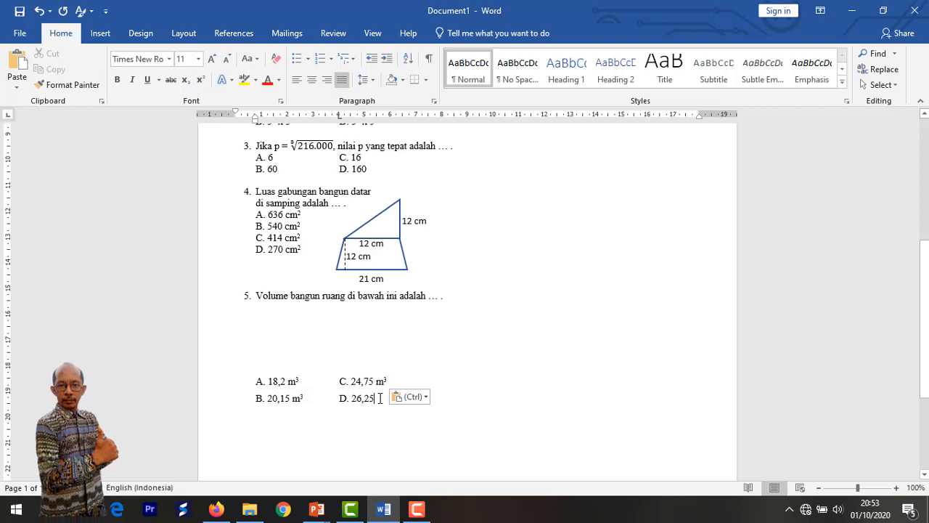
pyautogui.hotkey('ctrl', 'v')
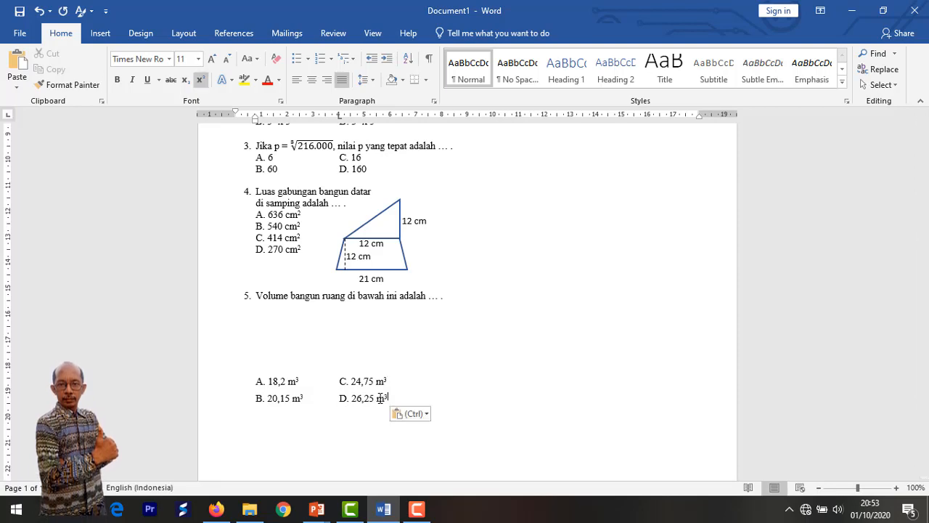
# Set the line spacing of the whole of question 5, including its answer options, to 1,0
pyautogui.click(450, 347)
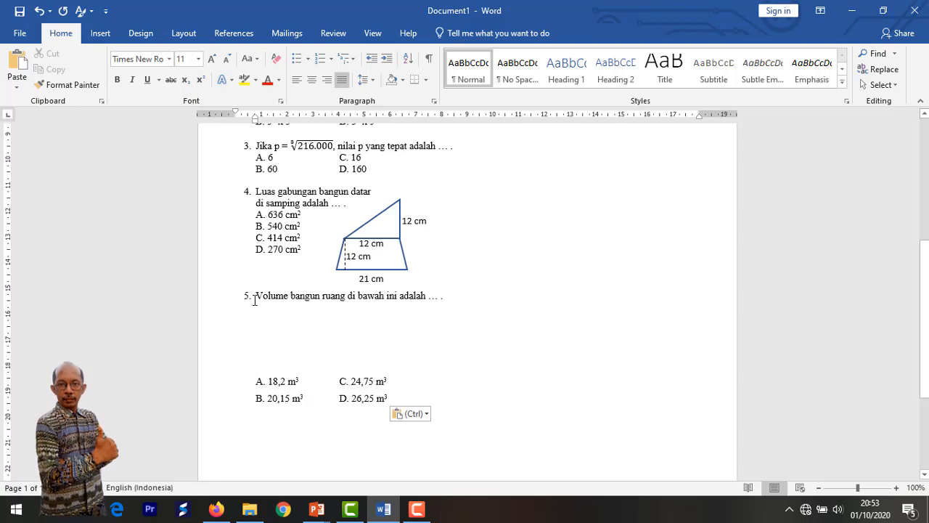
pyautogui.moveTo(244, 296); pyautogui.dragTo(390, 400)
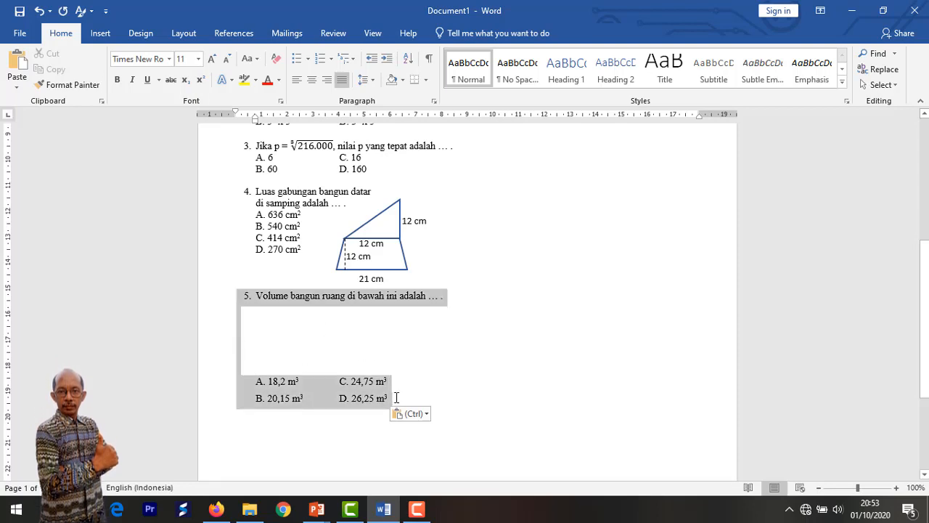
pyautogui.click(374, 82)
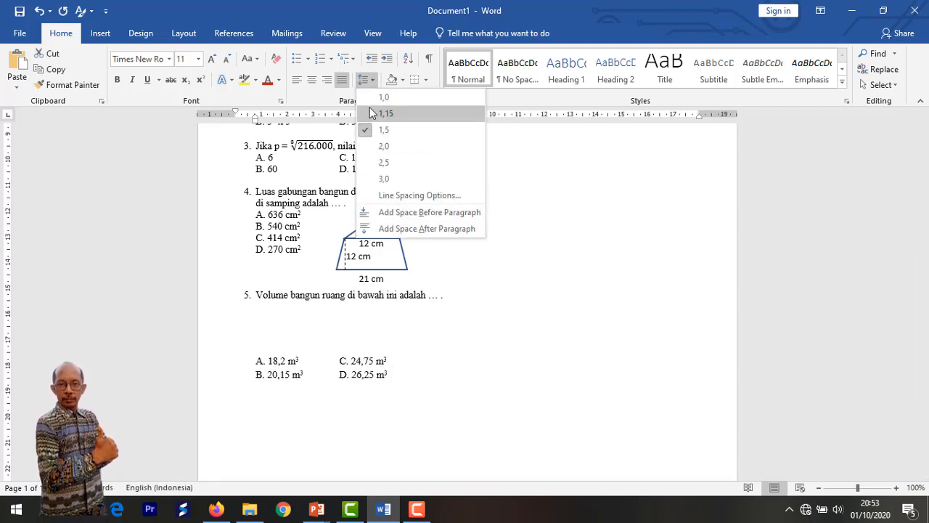
pyautogui.click(368, 97)
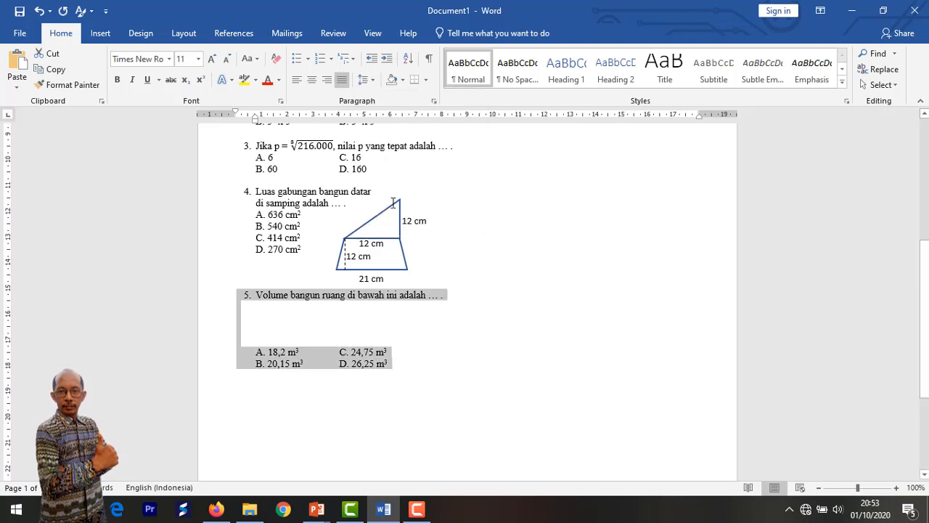
pyautogui.click(392, 378)
# Add two more blank lines to the figure space between question 5 and its answer options
pyautogui.click(359, 324)
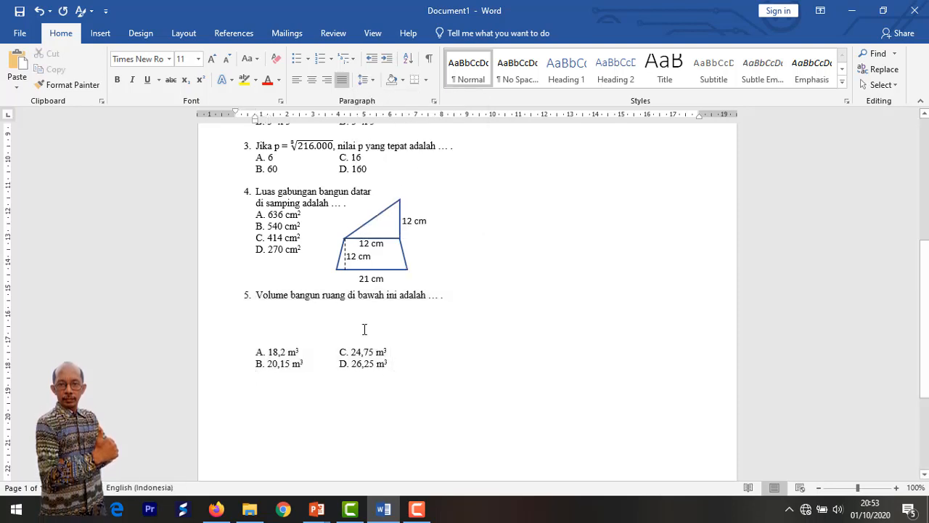
pyautogui.press('Return')
pyautogui.press('Return')
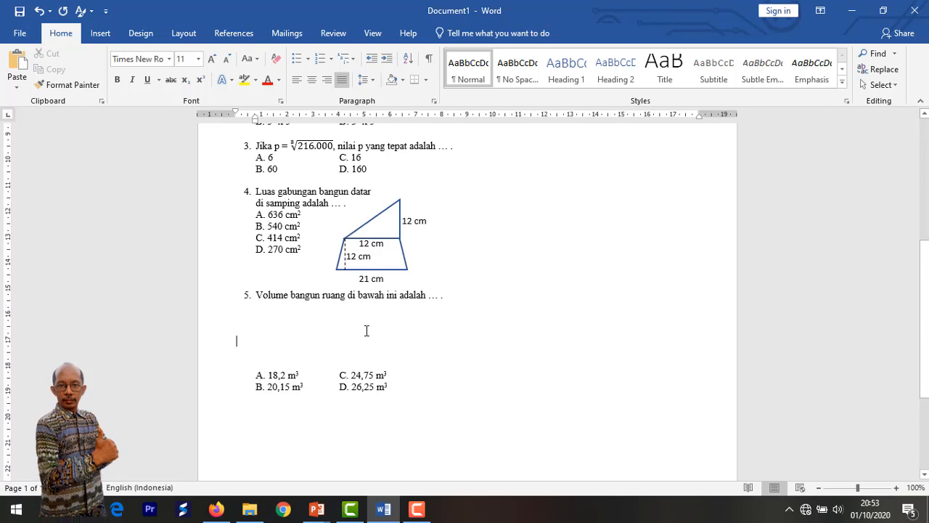
# Draw an isosceles triangle about 1,98 cm high and 3,18 cm wide in the empty area beside question 5's figure space
pyautogui.click(100, 38)
pyautogui.click(154, 85)
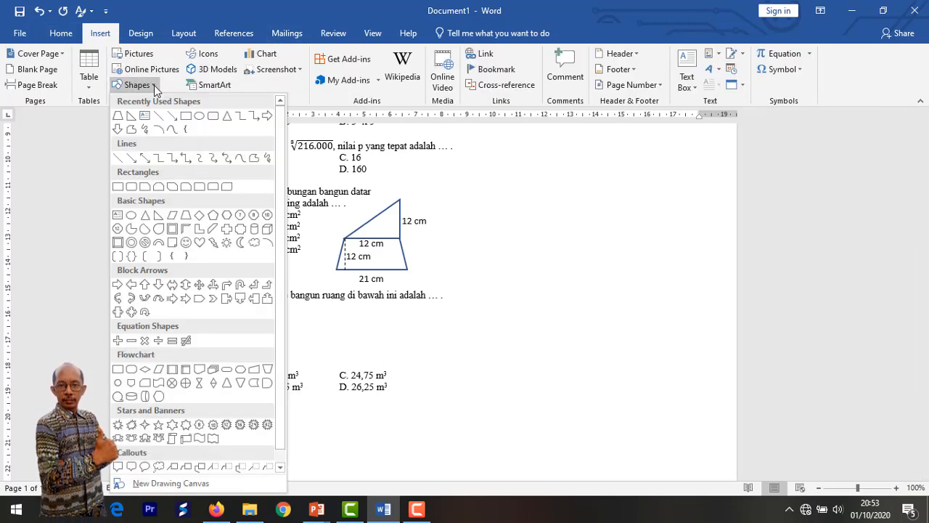
pyautogui.click(228, 117)
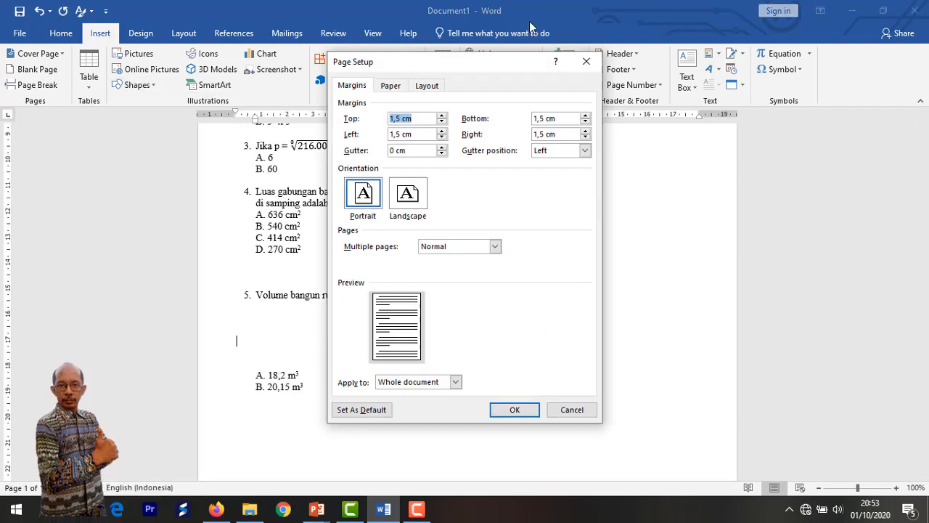
pyautogui.click(587, 61)
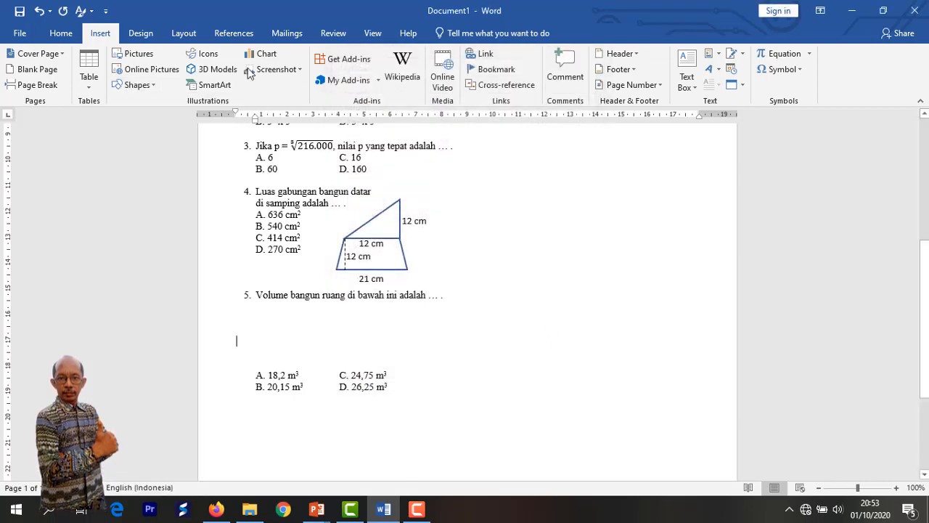
pyautogui.click(155, 85)
pyautogui.click(228, 118)
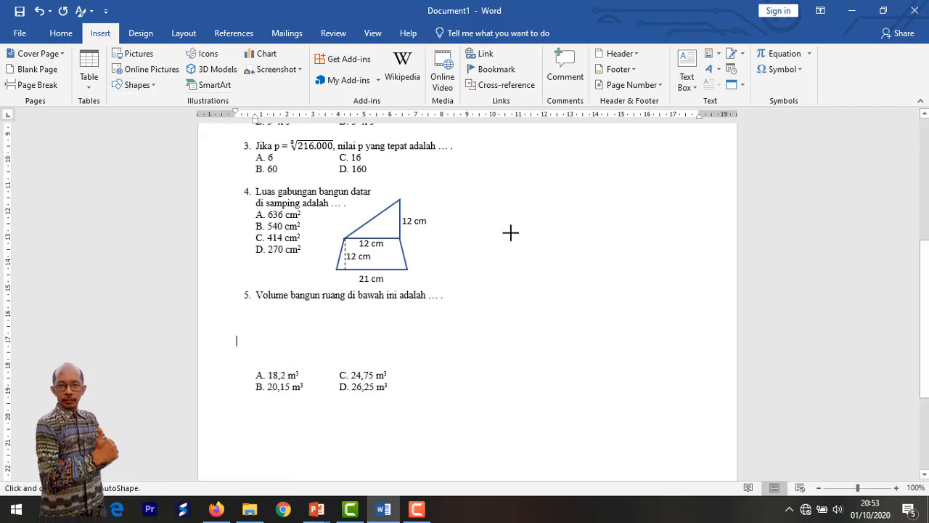
pyautogui.moveTo(514, 321)
pyautogui.mouseDown()
pyautogui.moveTo(600, 389)
pyautogui.moveTo(597, 373)
pyautogui.moveTo(519, 361)
pyautogui.mouseUp()
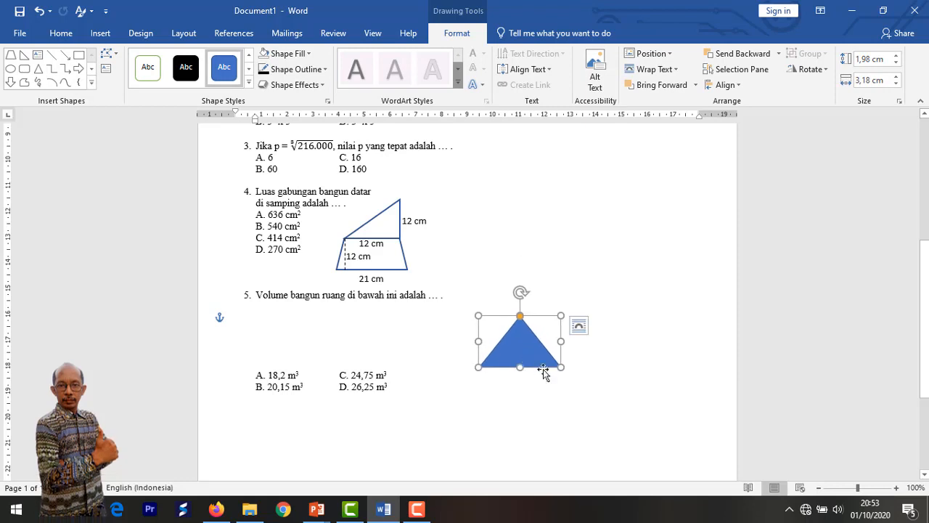
# Remove the triangle's fill and set its outline weight to 1½ pt
pyautogui.click(311, 57)
pyautogui.click(284, 172)
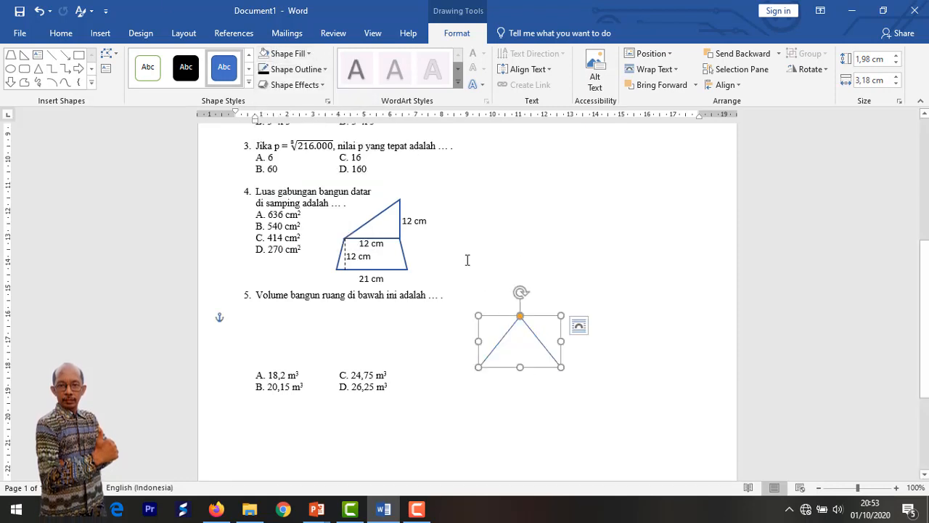
pyautogui.click(324, 69)
pyautogui.moveTo(326, 223)
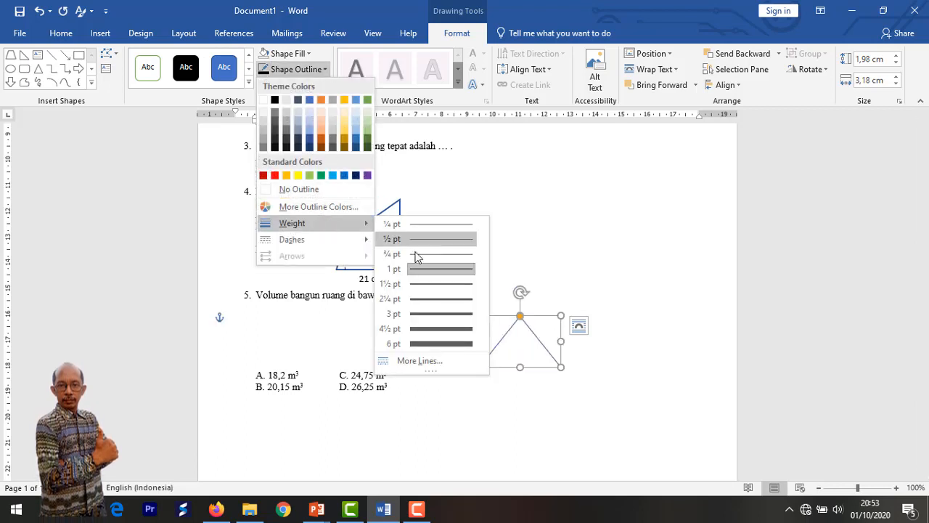
pyautogui.click(424, 283)
pyautogui.click(498, 317)
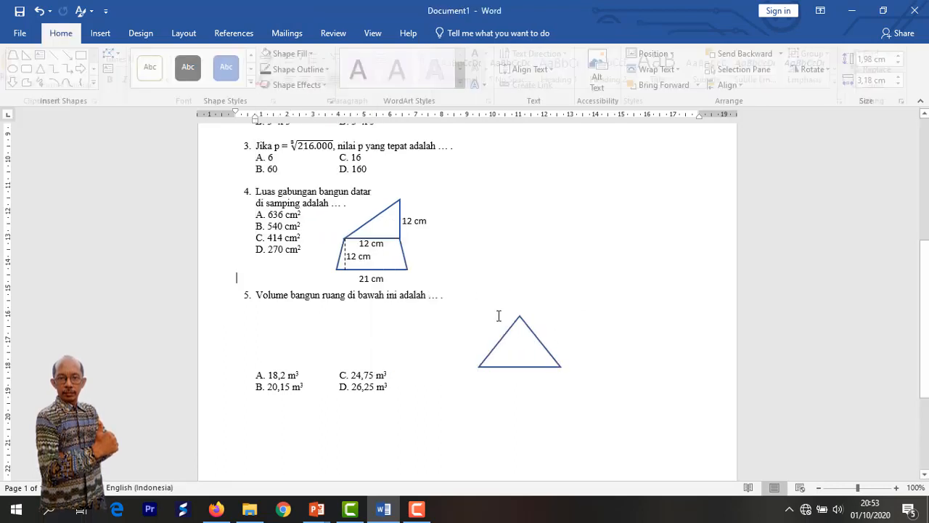
# Duplicate the triangle and place the copy diagonally above and to the right of the original as the prism's back face
pyautogui.click(546, 352)
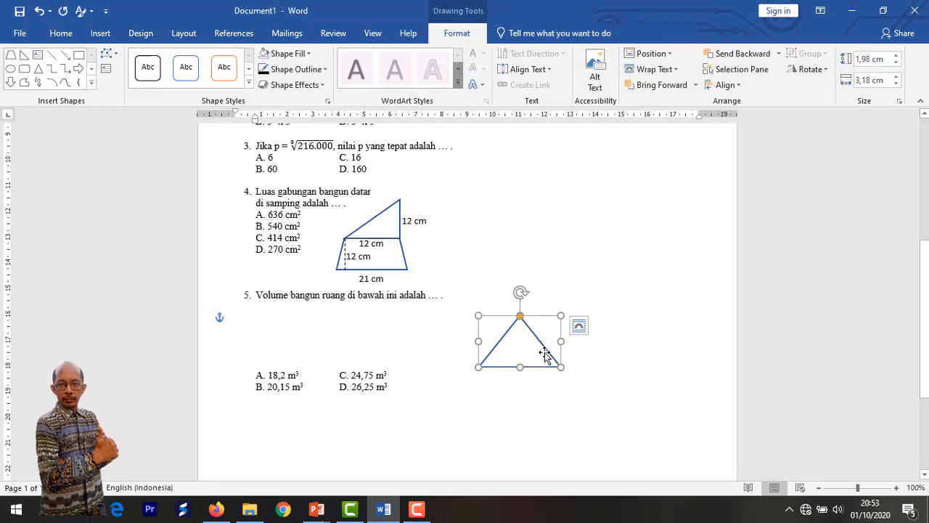
pyautogui.click(545, 352)
pyautogui.hotkey('ctrl', 'v')
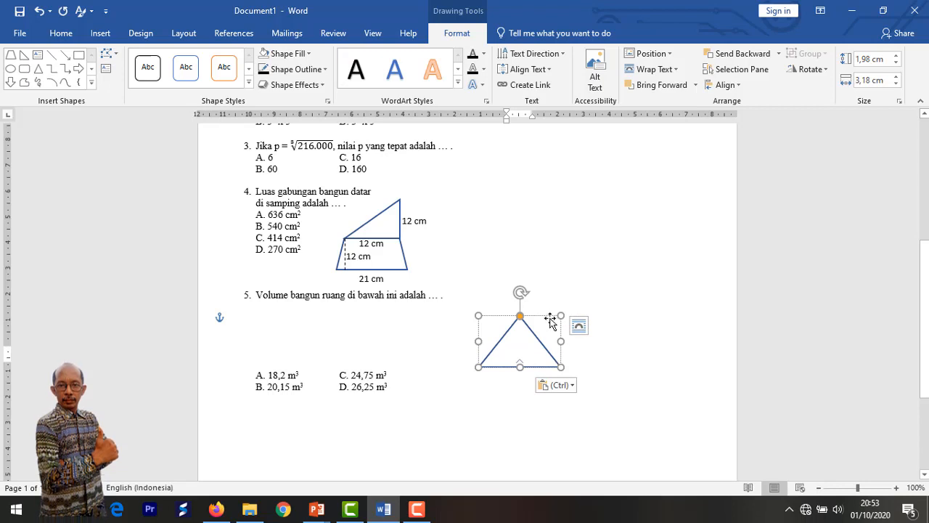
pyautogui.moveTo(550, 318)
pyautogui.mouseDown()
pyautogui.moveTo(621, 293)
pyautogui.moveTo(553, 329)
pyautogui.mouseUp()
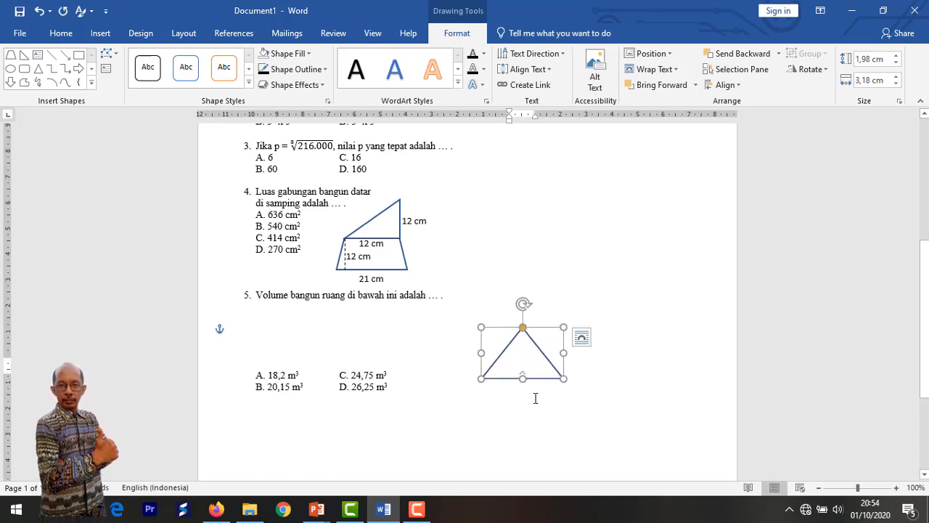
pyautogui.click(535, 394)
pyautogui.hotkey('ctrl', 'v')
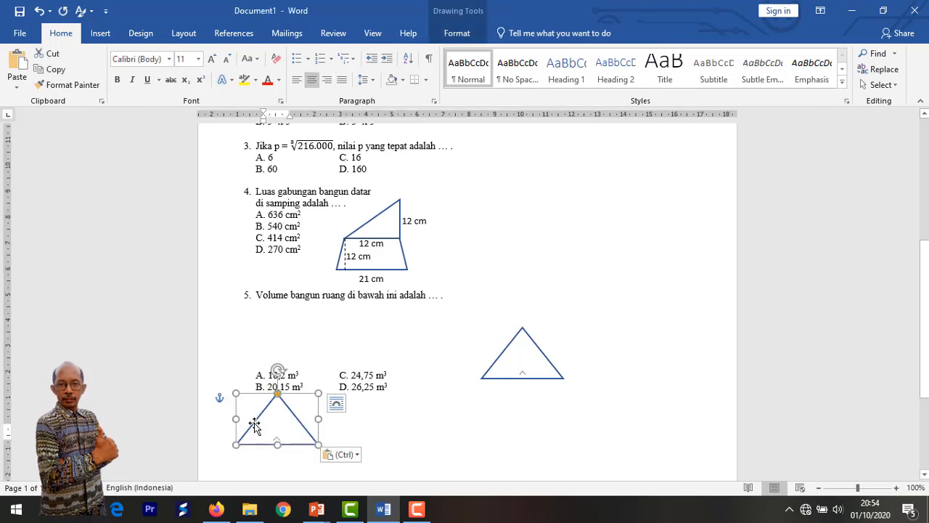
pyautogui.moveTo(300, 411); pyautogui.dragTo(349, 404)
pyautogui.moveTo(481, 390); pyautogui.dragTo(620, 320)
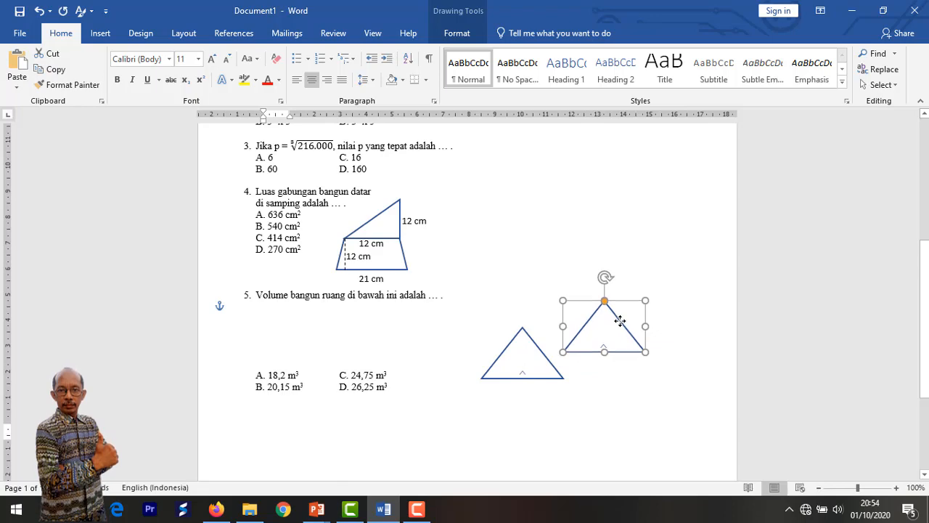
# Draw a straight line about 1,03 cm high and 3,23 cm wide connecting the apexes of the two triangles
pyautogui.click(100, 32)
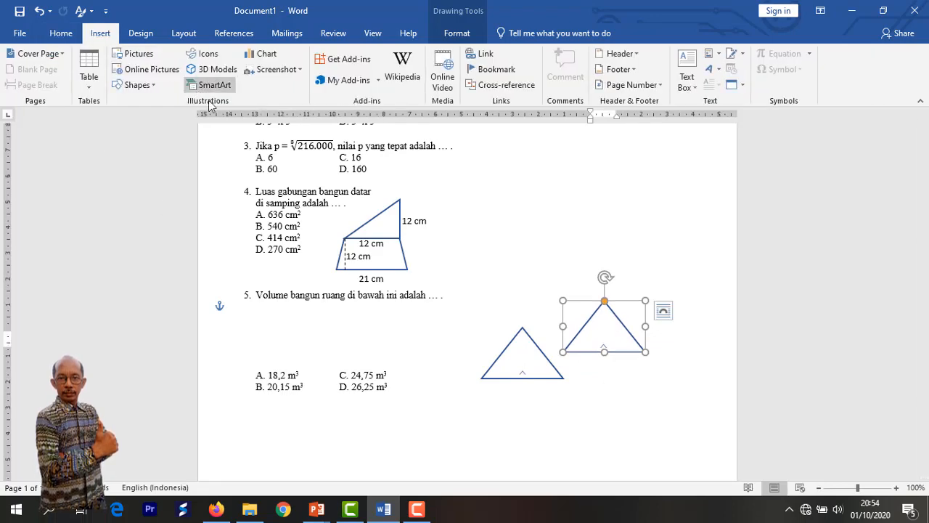
pyautogui.click(135, 84)
pyautogui.click(154, 118)
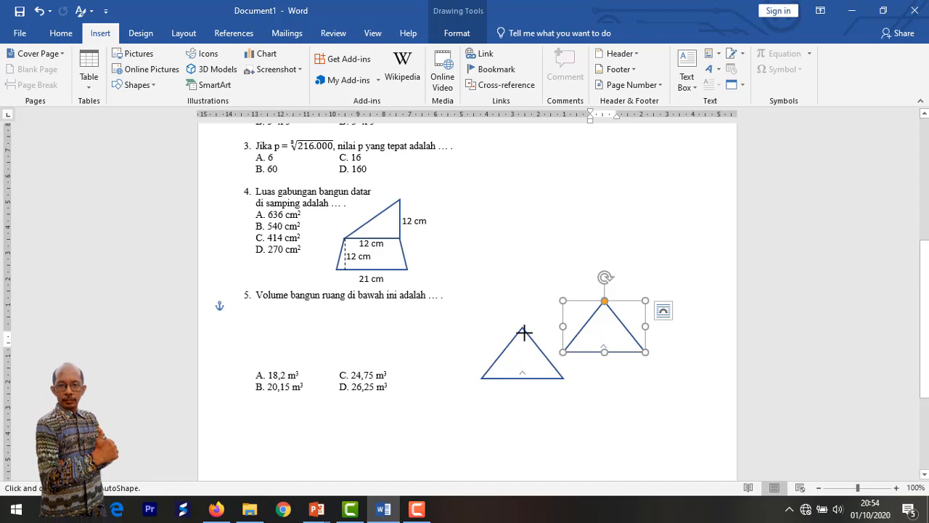
pyautogui.moveTo(523, 328); pyautogui.dragTo(605, 301)
pyautogui.click(657, 326)
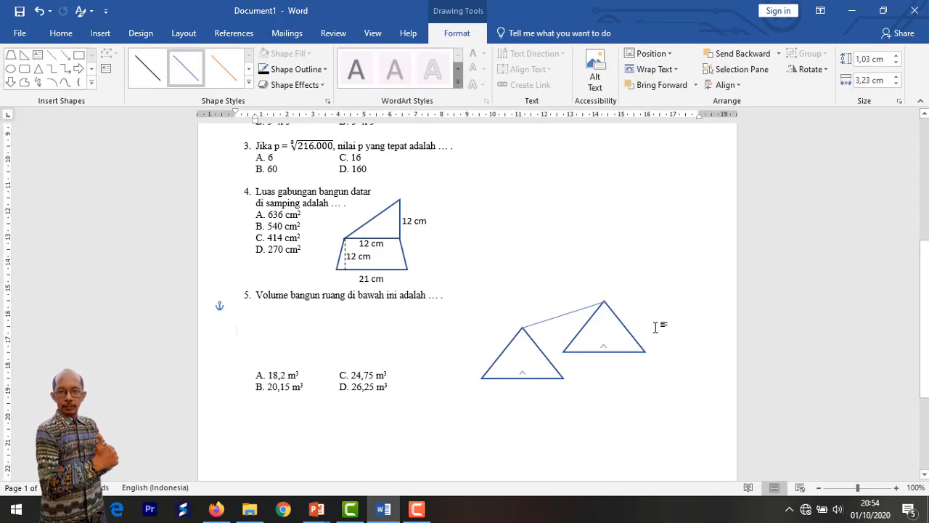
# Duplicate the connecting line and align the copy between the lower-left corners of the two triangles
pyautogui.click(571, 312)
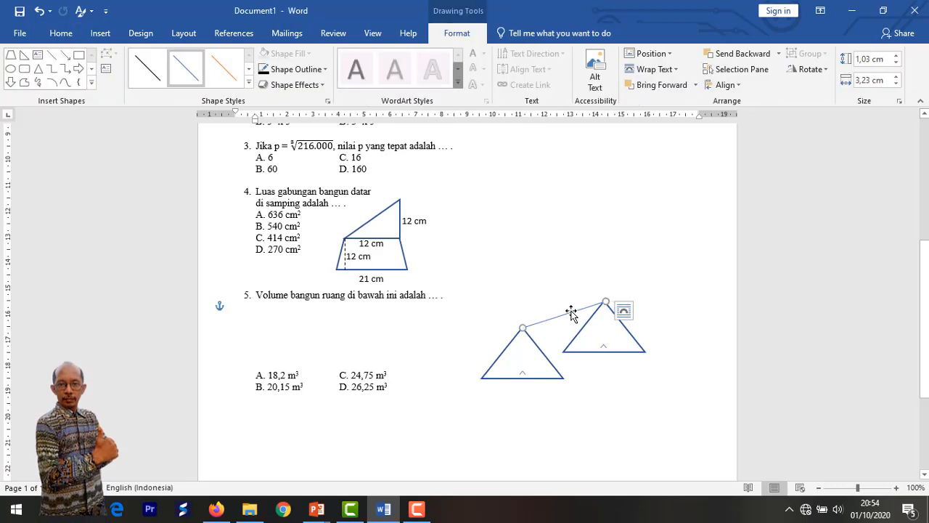
pyautogui.moveTo(571, 312); pyautogui.dragTo(518, 363)
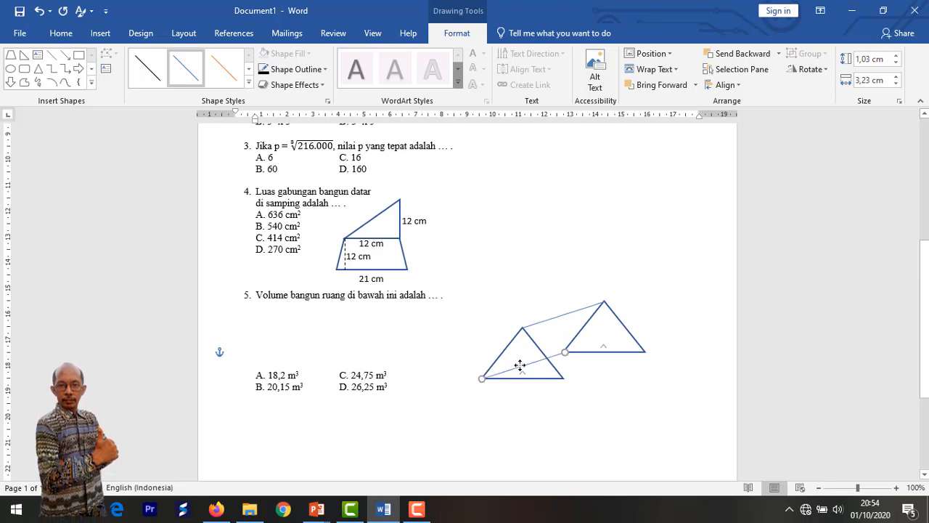
pyautogui.click(591, 394)
pyautogui.click(527, 370)
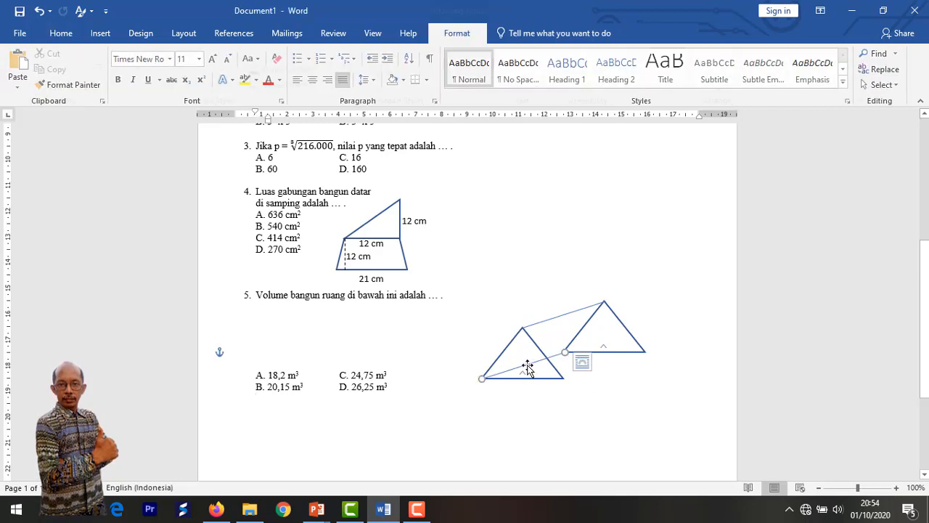
pyautogui.click(606, 397)
pyautogui.click(526, 369)
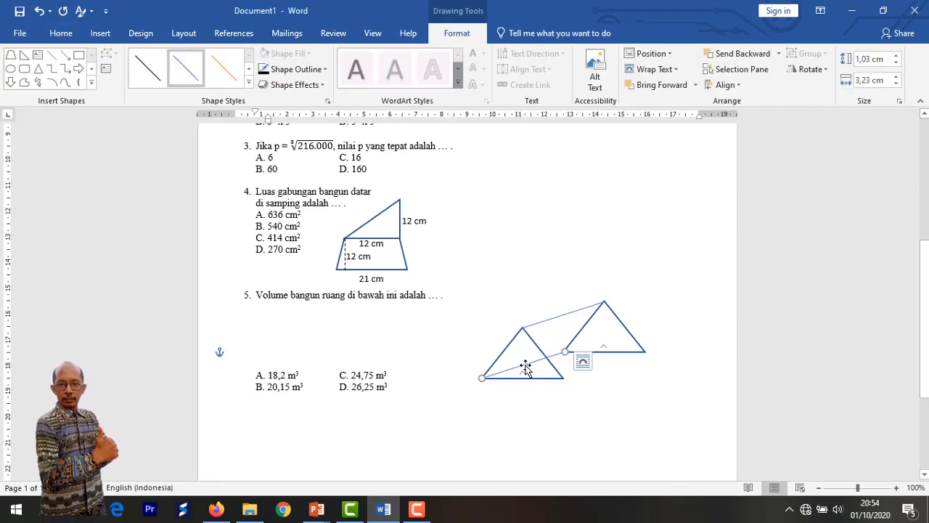
# Make another copy of the connecting line and align it between the lower-right corners of the two triangles
pyautogui.moveTo(527, 371); pyautogui.dragTo(542, 382)
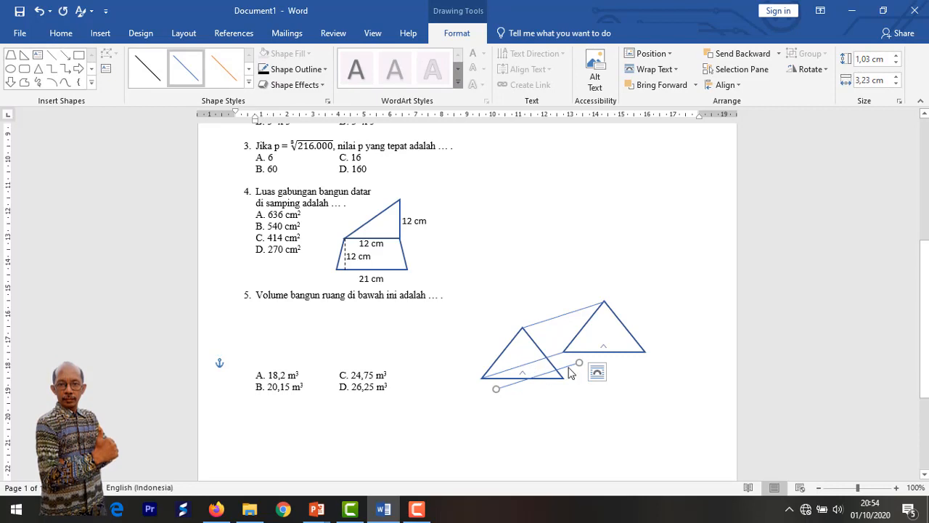
pyautogui.click(571, 366)
pyautogui.moveTo(571, 367); pyautogui.dragTo(638, 356)
pyautogui.click(628, 388)
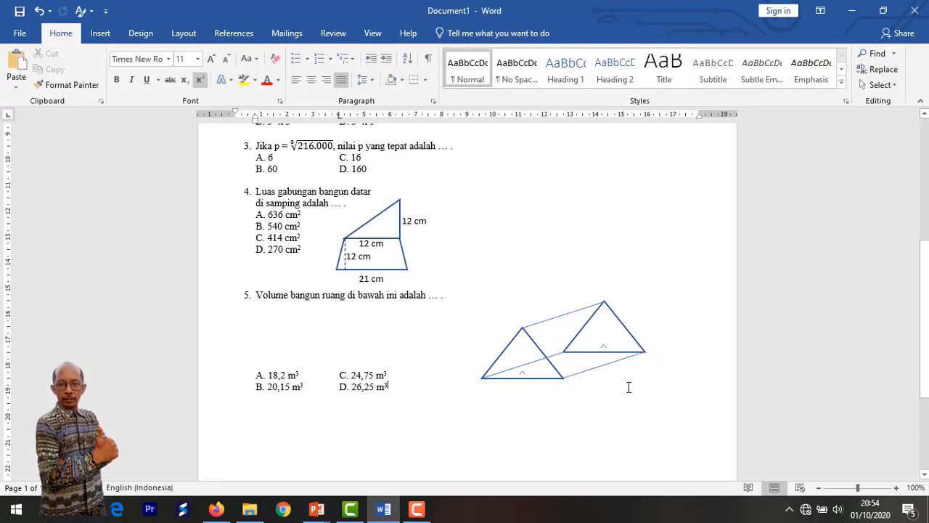
pyautogui.click(621, 361)
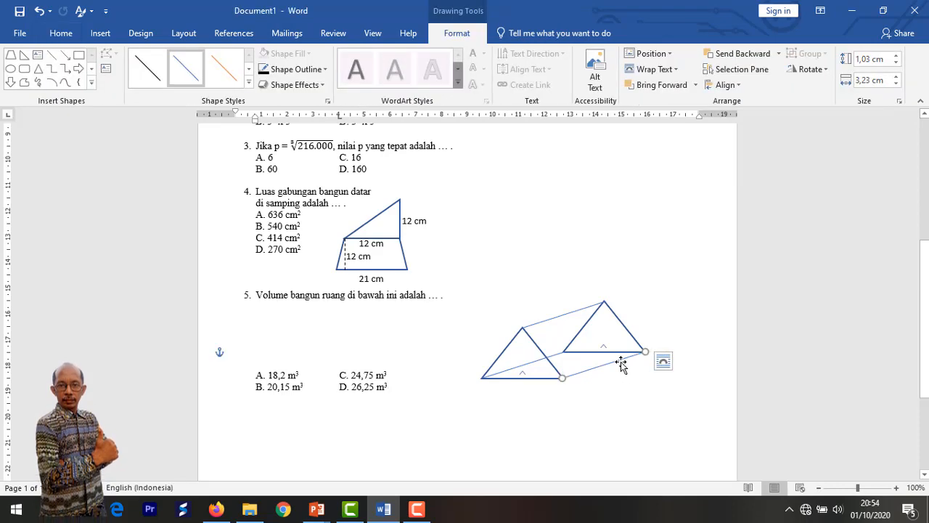
pyautogui.click(638, 382)
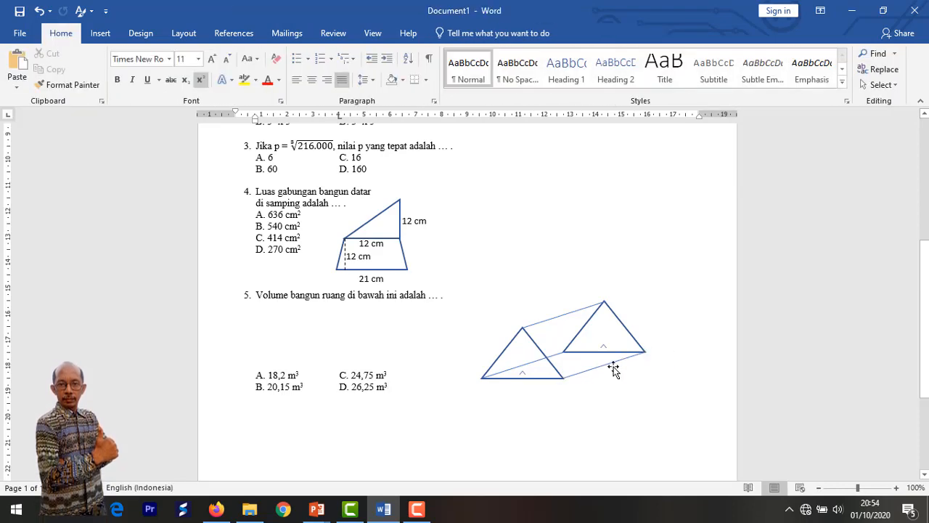
pyautogui.click(610, 364)
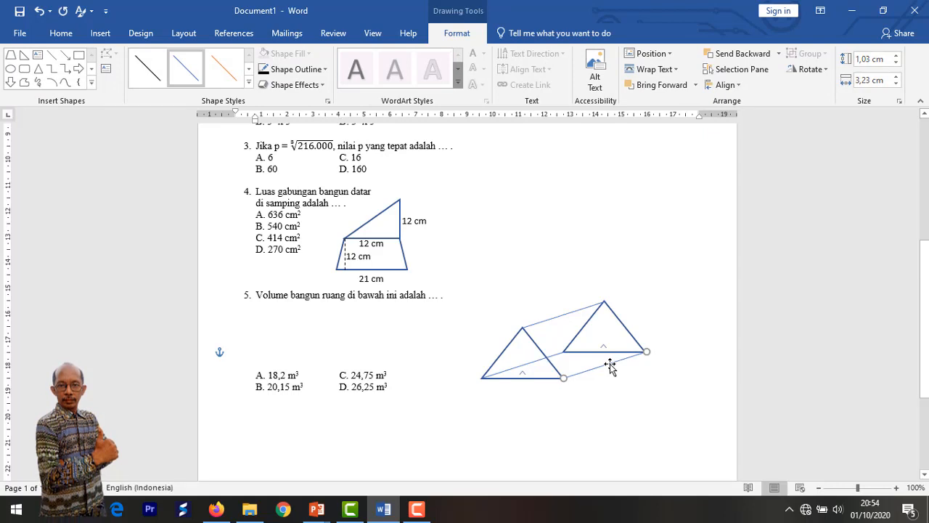
pyautogui.click(626, 385)
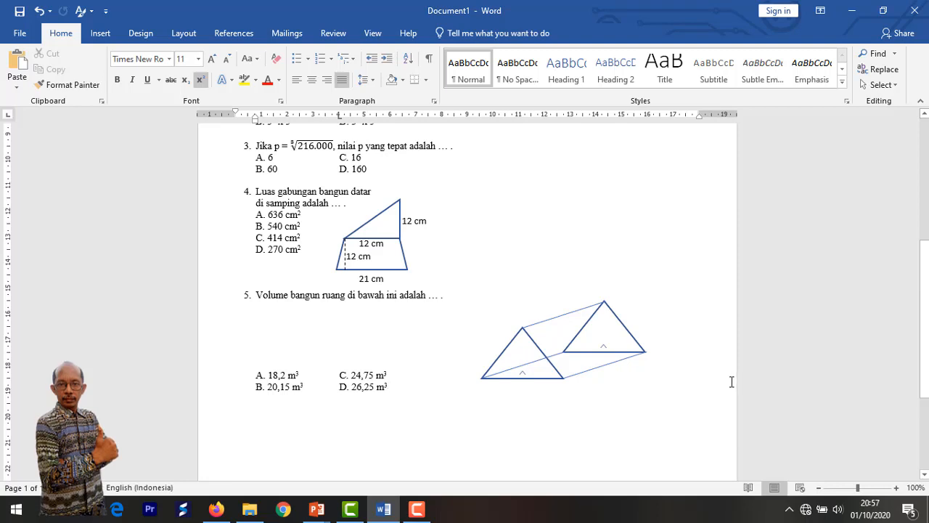
# Set the outline weight of the prism's three connecting lines to 1½ pt
pyautogui.click(560, 318)
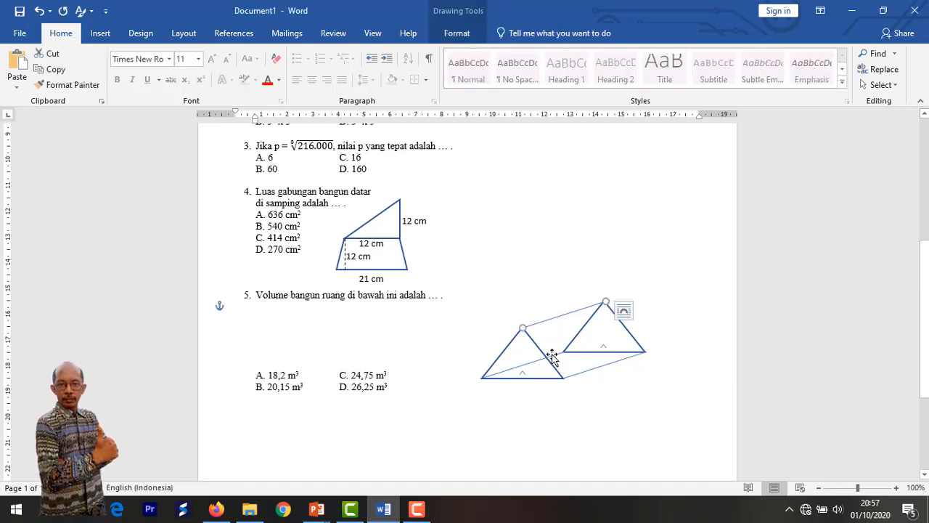
pyautogui.keyDown('shift'); pyautogui.click(592, 373); pyautogui.keyUp('shift')
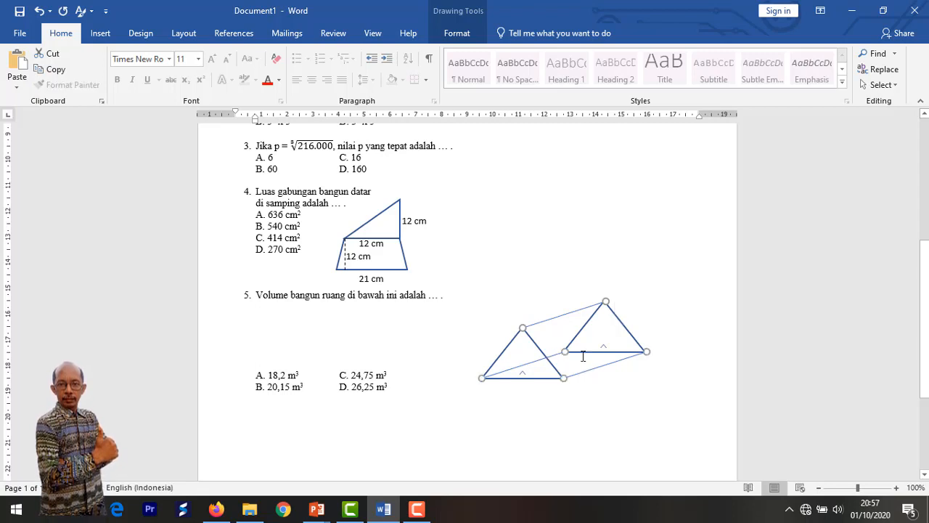
pyautogui.click(456, 33)
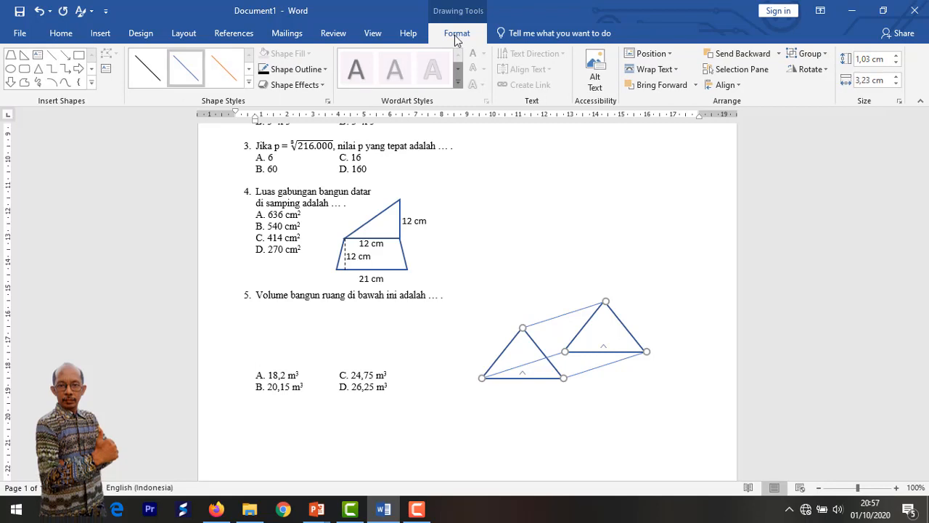
pyautogui.click(326, 70)
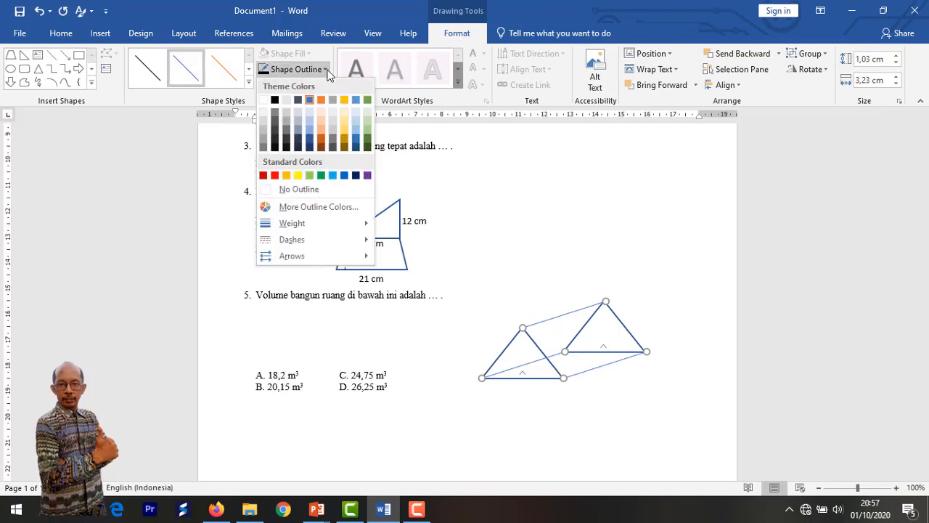
pyautogui.moveTo(326, 224)
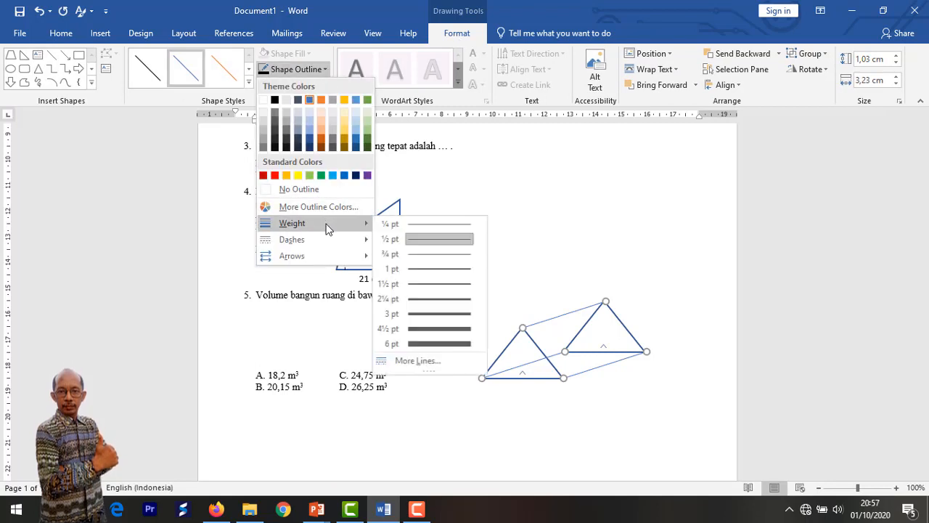
pyautogui.click(421, 283)
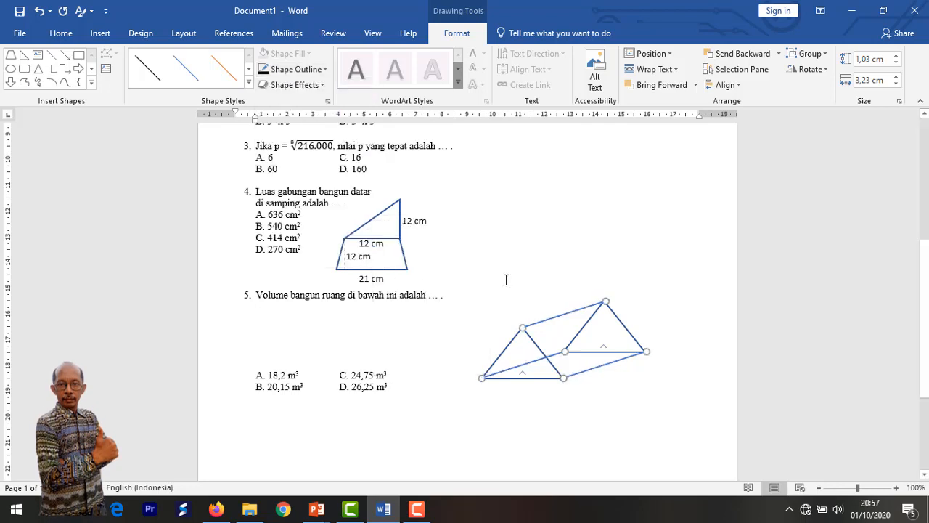
pyautogui.click(602, 292)
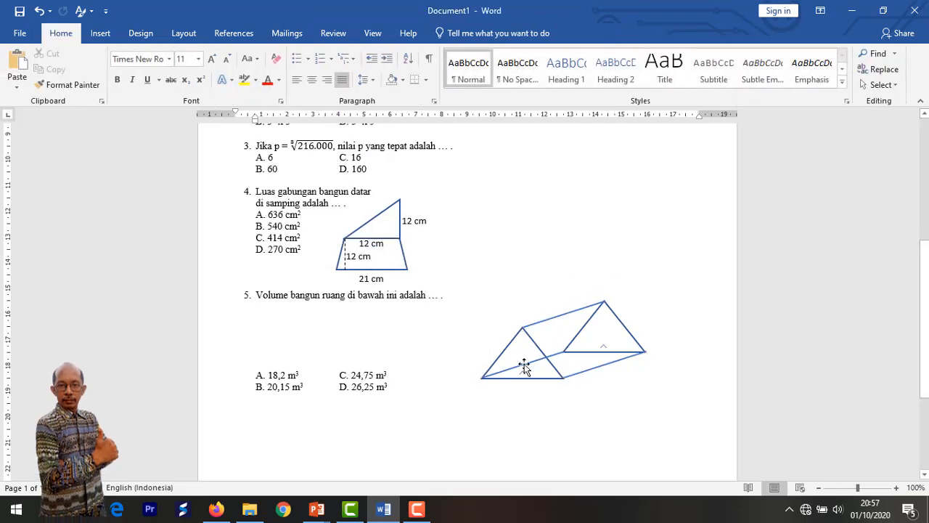
# Change the prism's hidden lower edge, connecting the back corners of the two triangles, to a dashed line
pyautogui.click(524, 367)
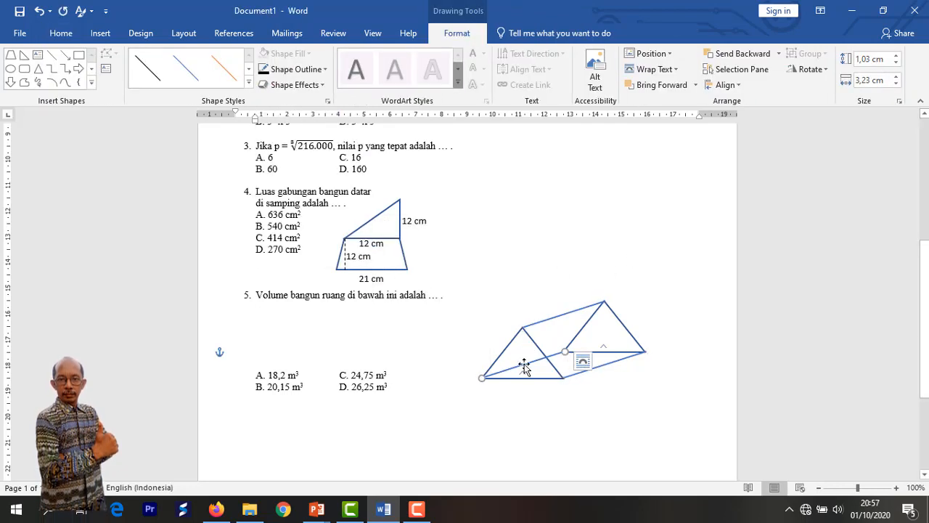
pyautogui.click(325, 70)
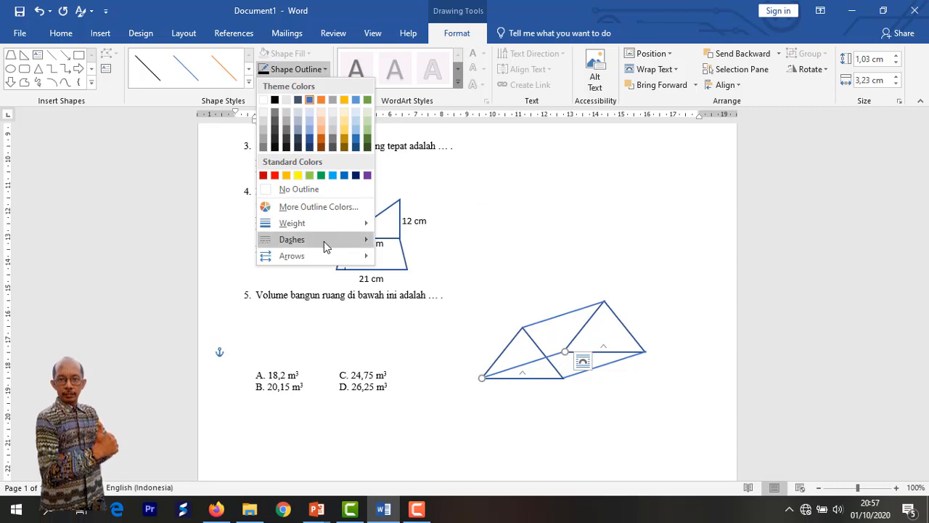
pyautogui.moveTo(327, 241)
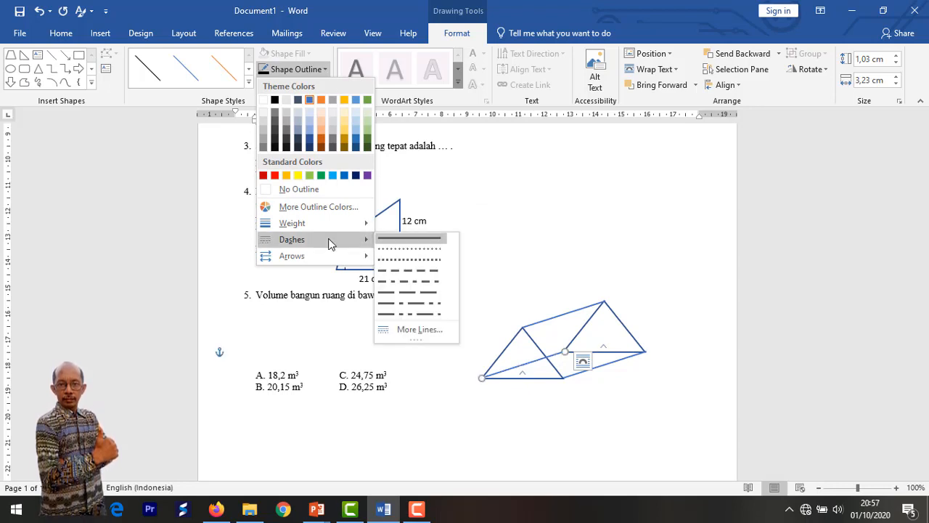
pyautogui.click(400, 270)
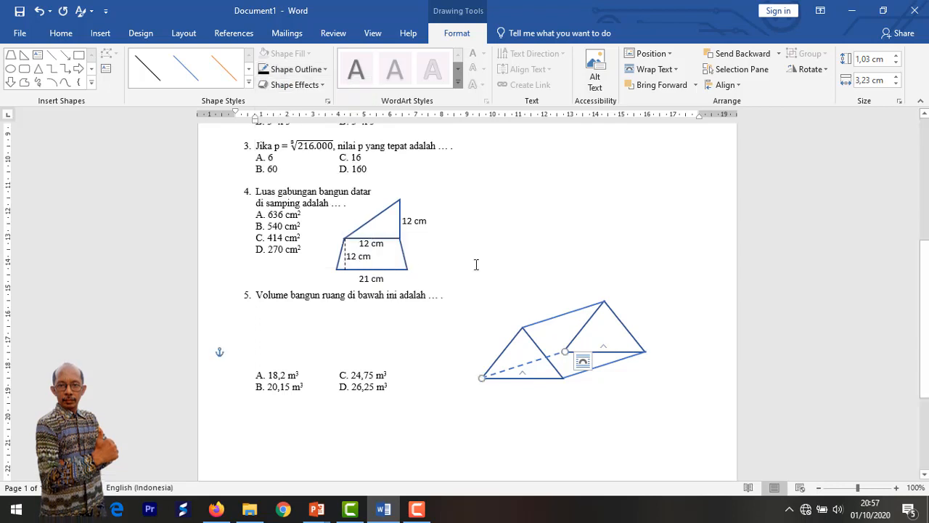
pyautogui.click(593, 264)
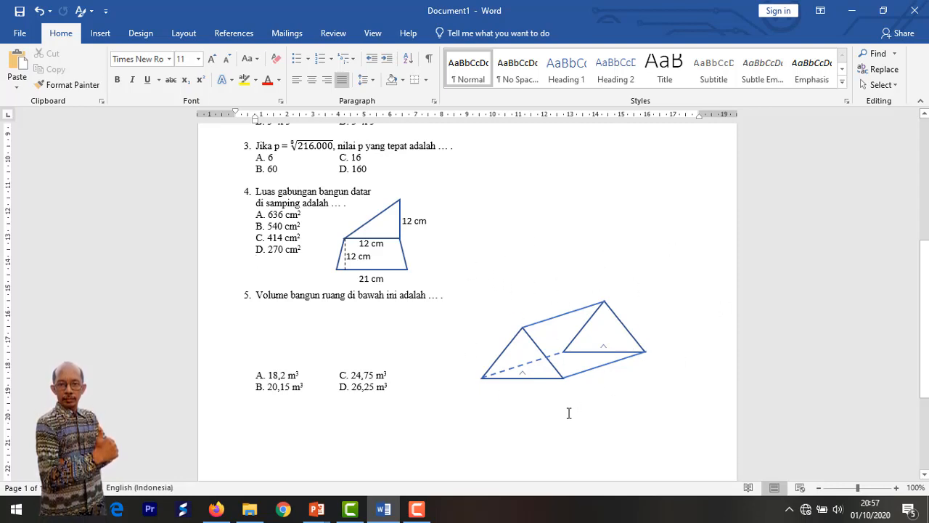
# Select both triangles and all the connecting lines of the prism and group them into one object
pyautogui.click(518, 369)
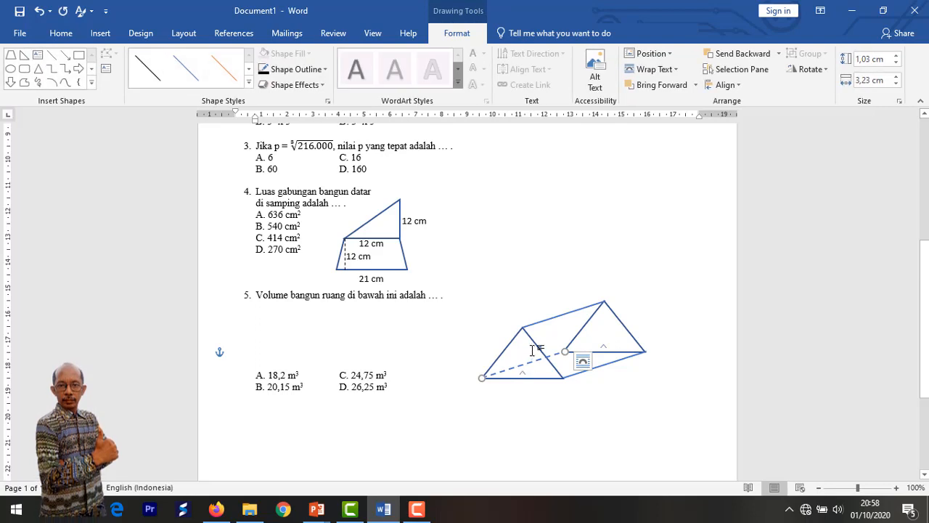
pyautogui.keyDown('shift'); pyautogui.click(568, 315); pyautogui.keyUp('shift')
pyautogui.keyDown('shift'); pyautogui.click(616, 324); pyautogui.keyUp('shift')
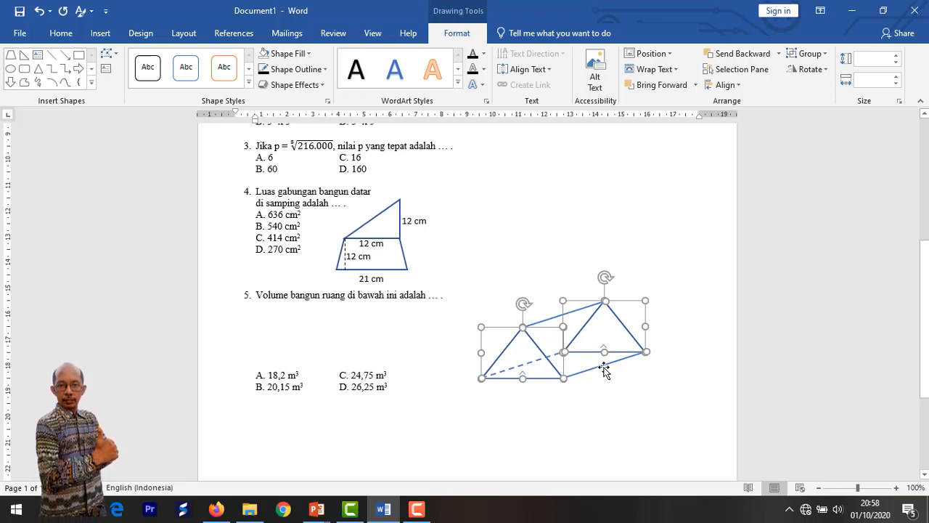
pyautogui.click(824, 56)
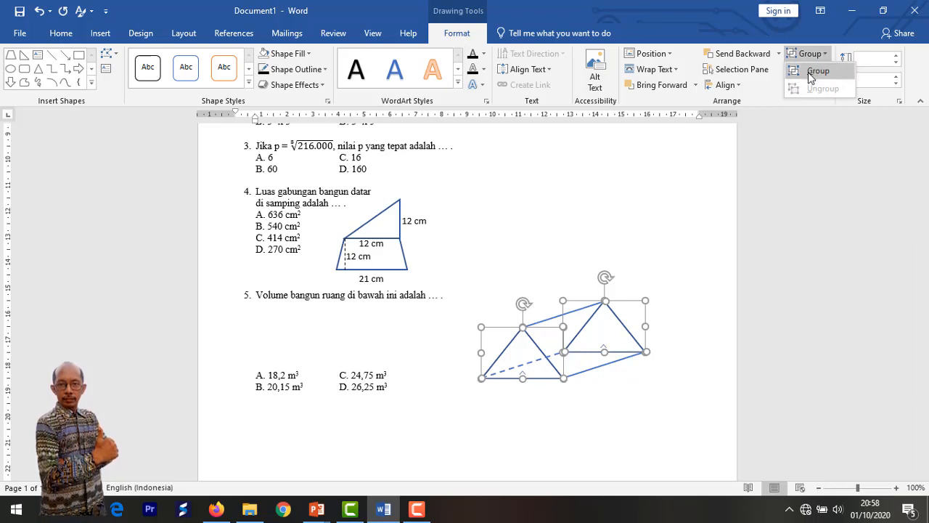
pyautogui.click(815, 72)
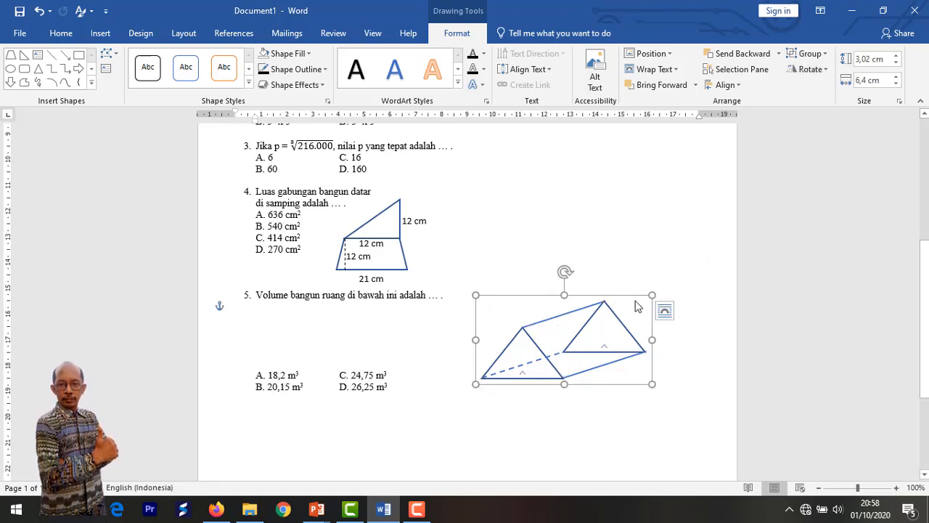
# Shrink the grouped prism, then adjust its height and widen it slightly
pyautogui.moveTo(626, 294); pyautogui.dragTo(552, 314)
pyautogui.moveTo(495, 313); pyautogui.dragTo(495, 299)
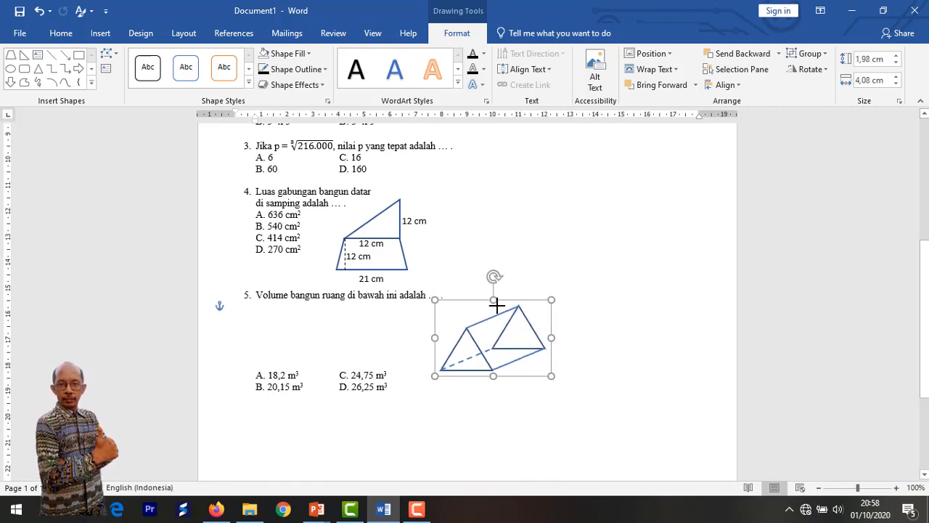
pyautogui.moveTo(553, 336); pyautogui.dragTo(584, 336)
# Add two blank lines above question 5's answer options and move the prism into the space below the question text
pyautogui.click(261, 356)
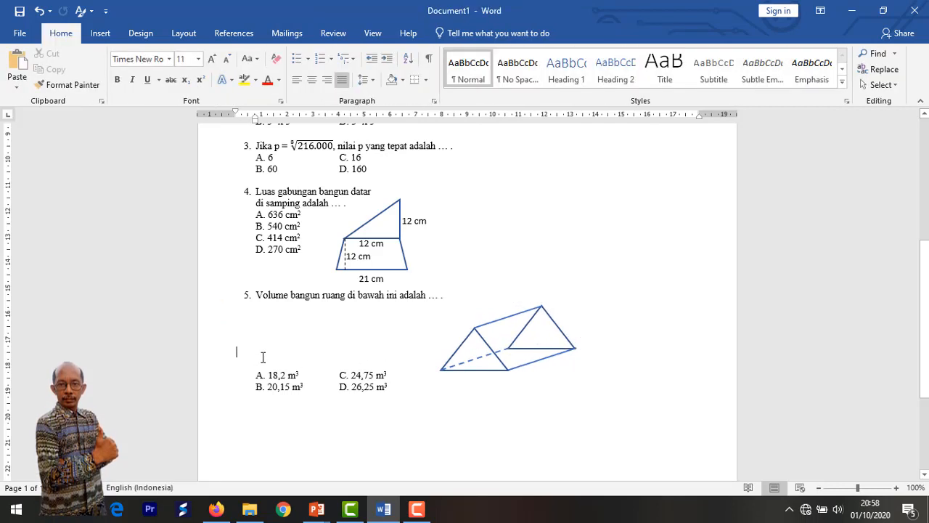
pyautogui.press('Return')
pyautogui.press('Return')
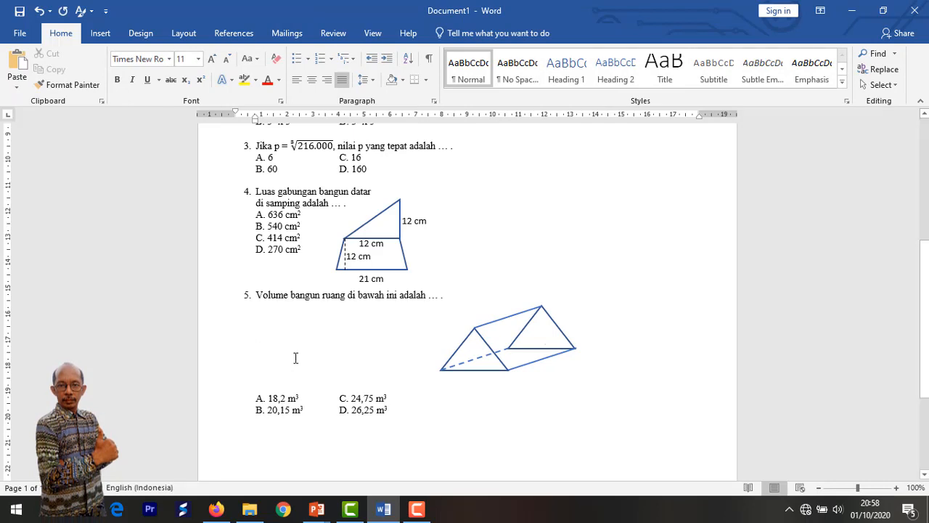
pyautogui.moveTo(498, 360)
pyautogui.mouseDown()
pyautogui.moveTo(331, 356)
pyautogui.moveTo(332, 367)
pyautogui.mouseUp()
pyautogui.click(466, 360)
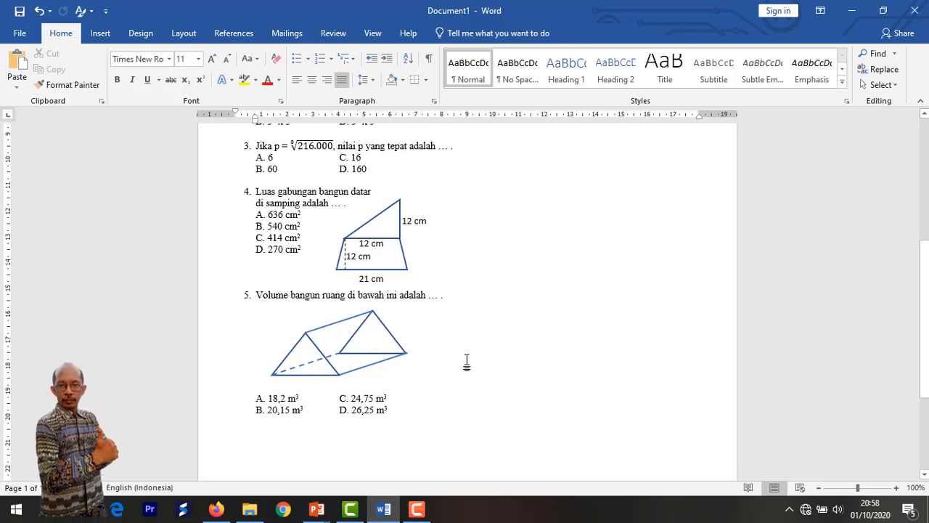
# Insert a text box reading "7 m", shrink it to about 0,82 cm high and place it above the prism's upper slanted edge
pyautogui.click(101, 35)
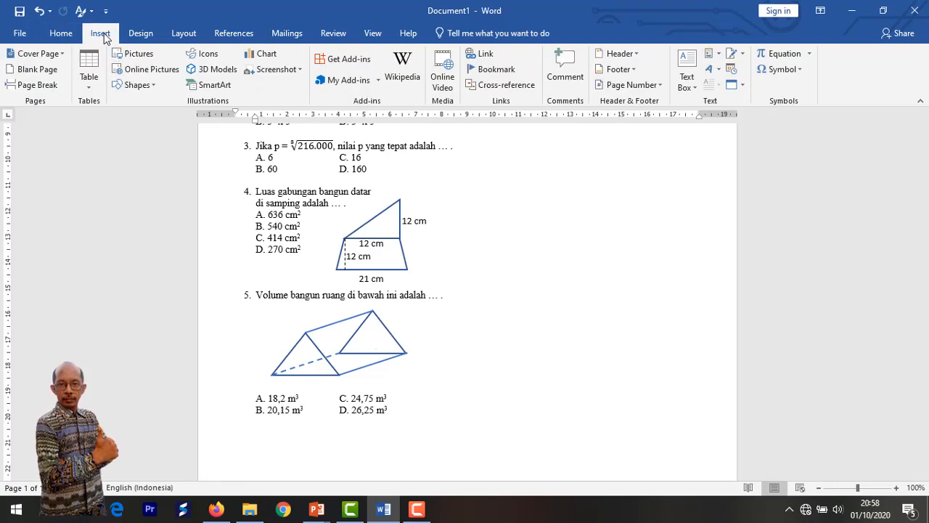
pyautogui.click(151, 86)
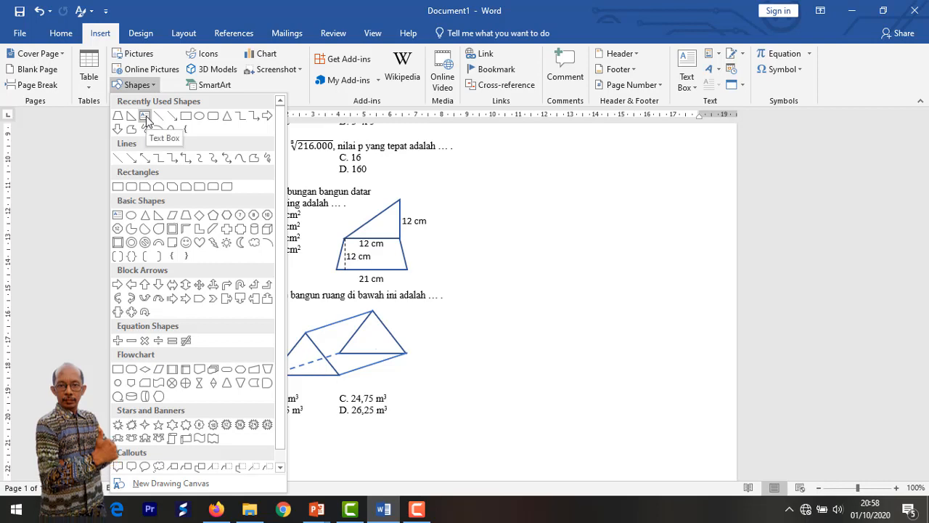
pyautogui.click(145, 117)
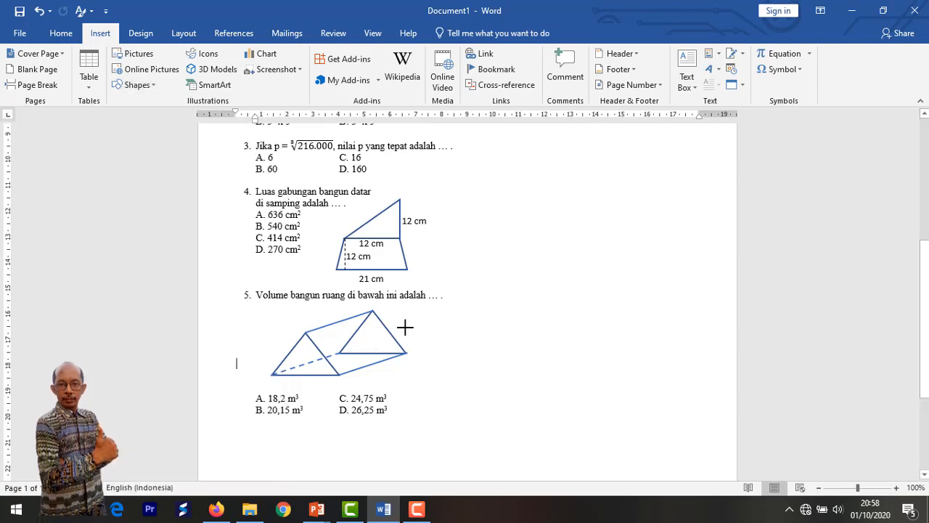
pyautogui.moveTo(406, 326); pyautogui.dragTo(426, 393)
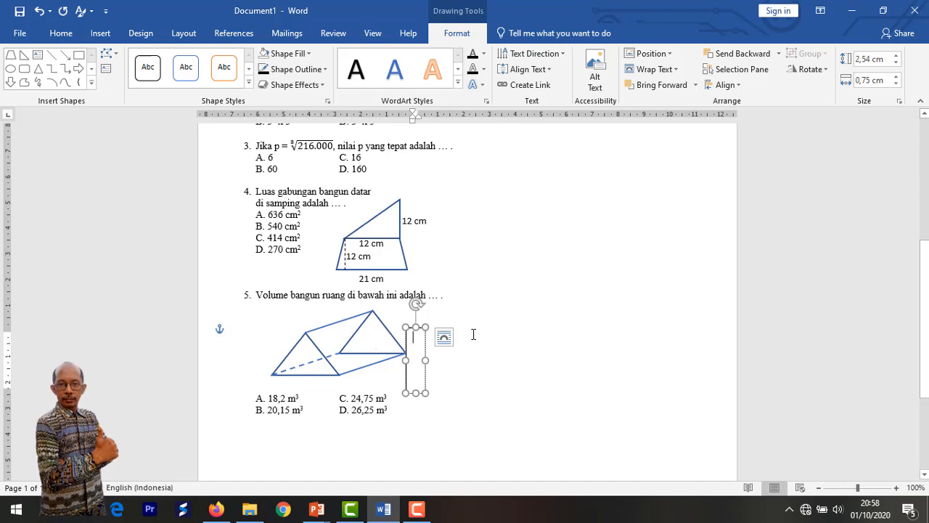
pyautogui.write('7')
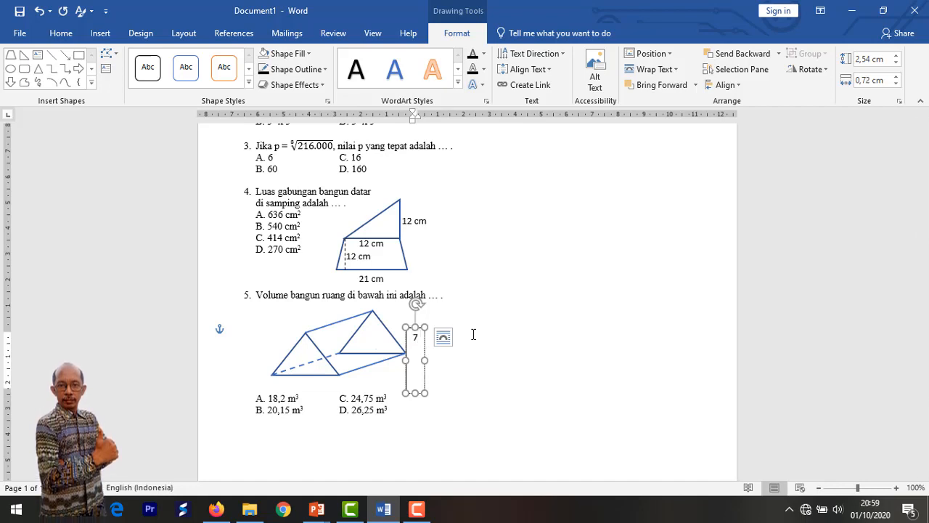
pyautogui.write(' m')
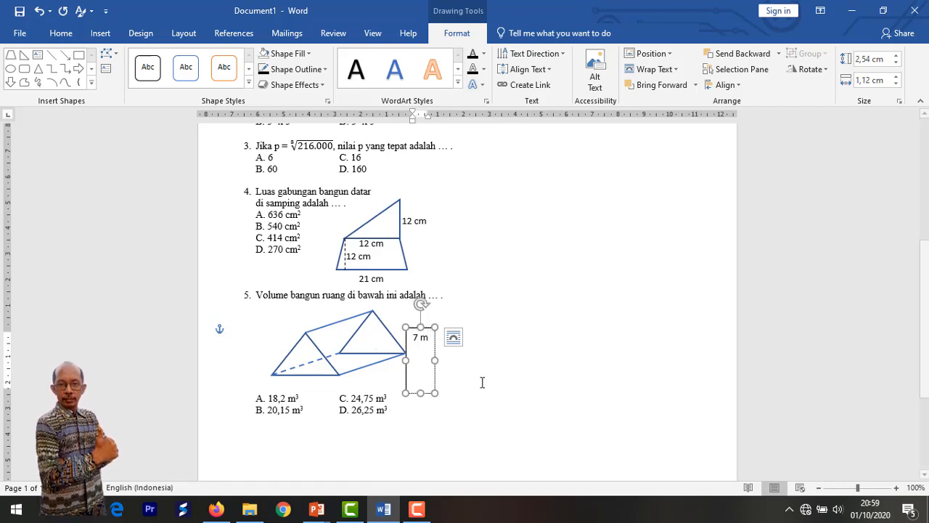
pyautogui.moveTo(421, 392); pyautogui.dragTo(330, 307)
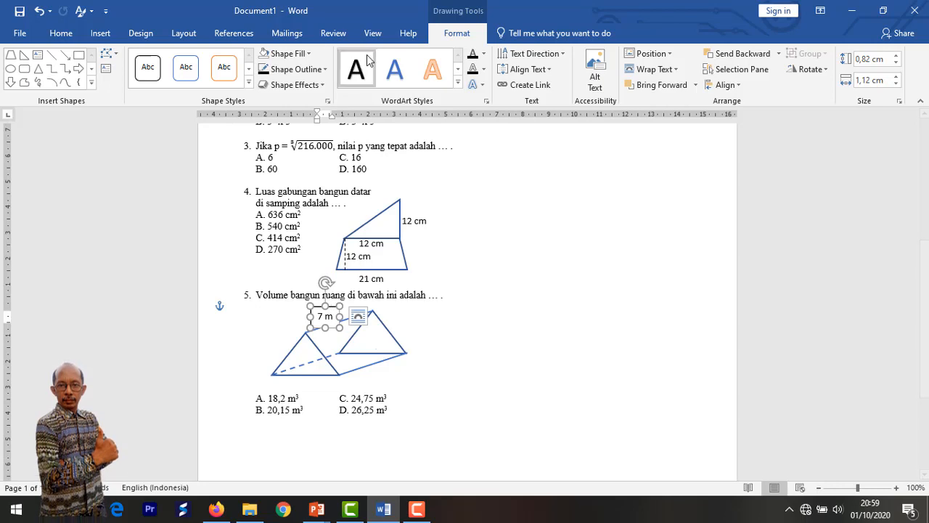
# Remove the outline and the fill from the "7 m" text box
pyautogui.click(326, 69)
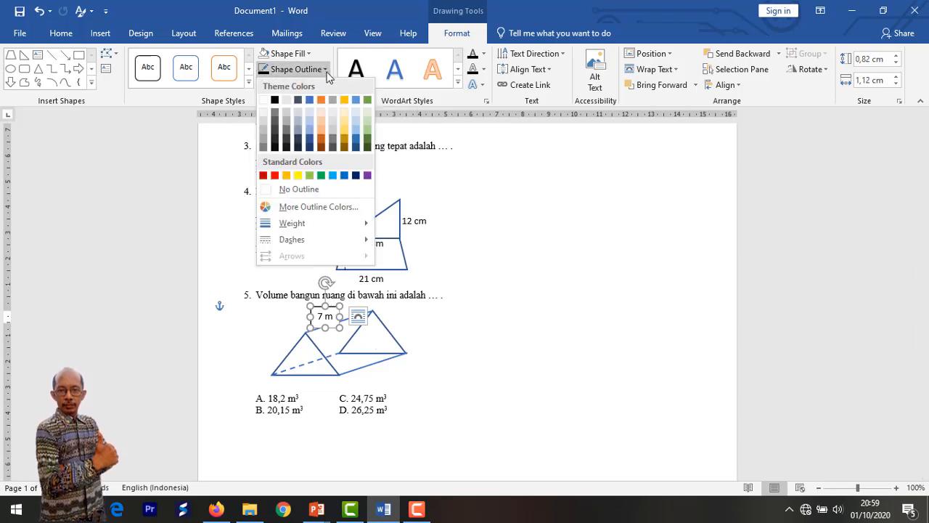
pyautogui.click(314, 190)
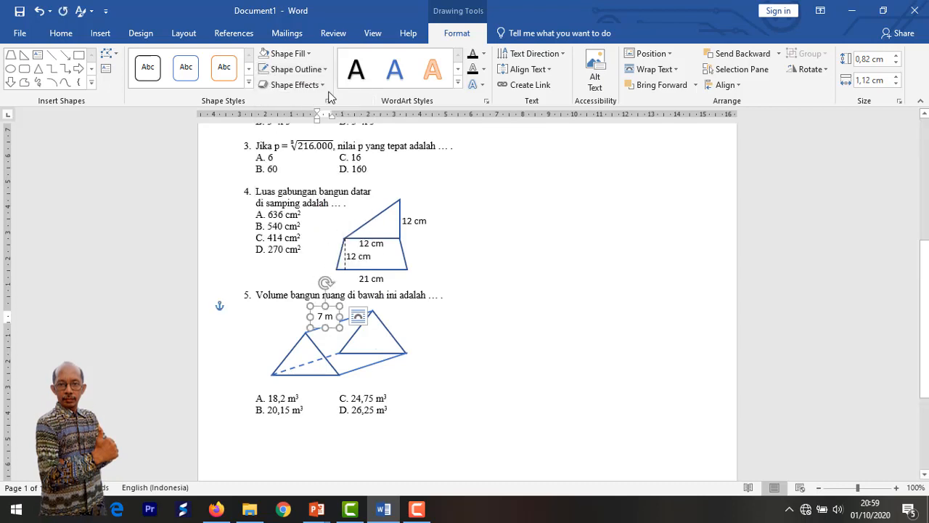
pyautogui.click(309, 54)
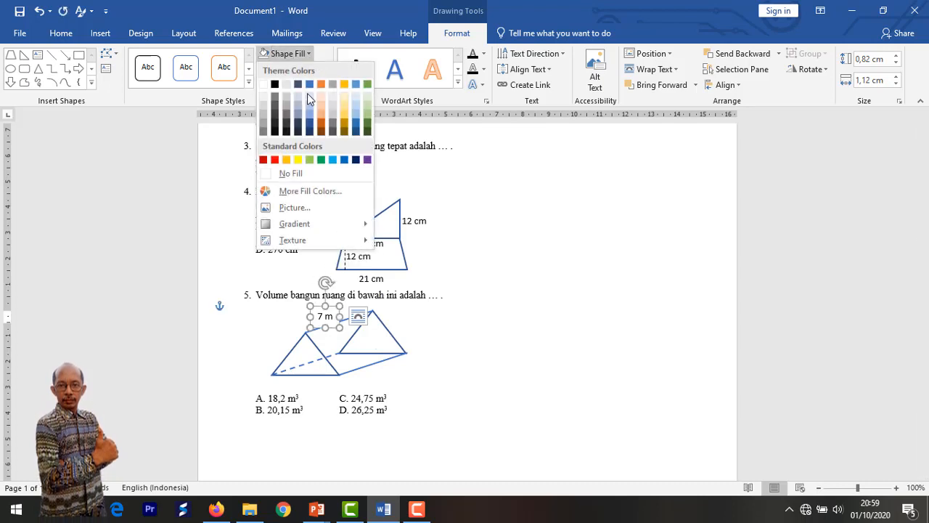
pyautogui.click(294, 173)
pyautogui.click(479, 307)
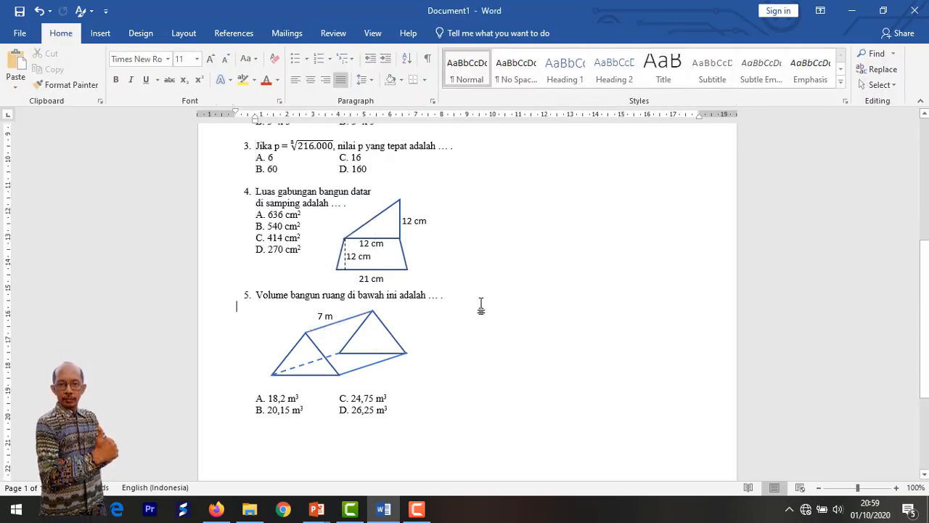
# Duplicate the "7 m" label, place the copy beside the front triangle's left side and change it to "1,5 m"
pyautogui.click(328, 314)
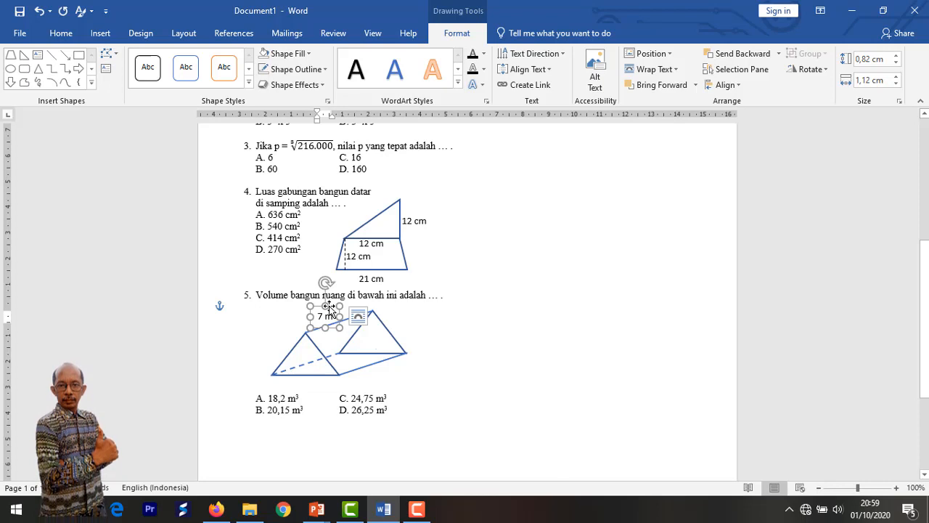
pyautogui.hotkey('ctrl', 'v')
pyautogui.moveTo(330, 312); pyautogui.dragTo(281, 339)
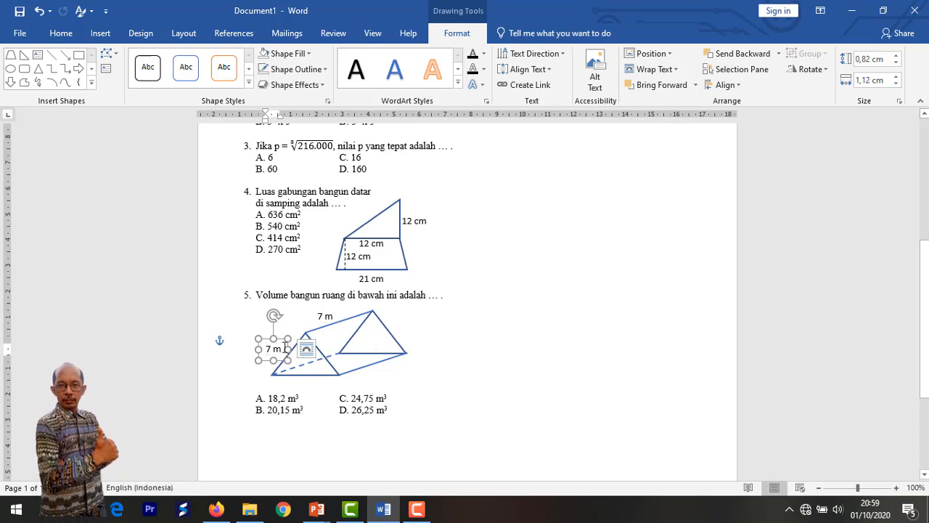
pyautogui.press('Delete')
pyautogui.write('1,5')
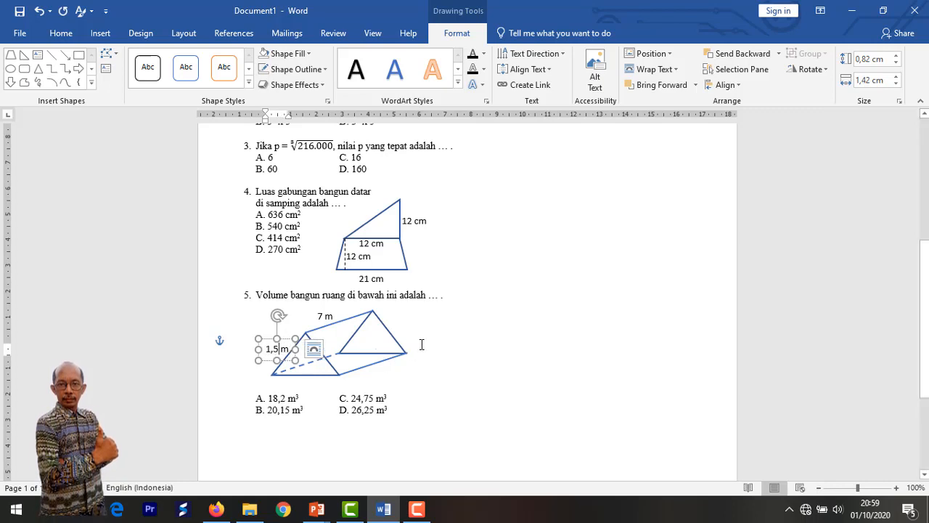
pyautogui.click(454, 307)
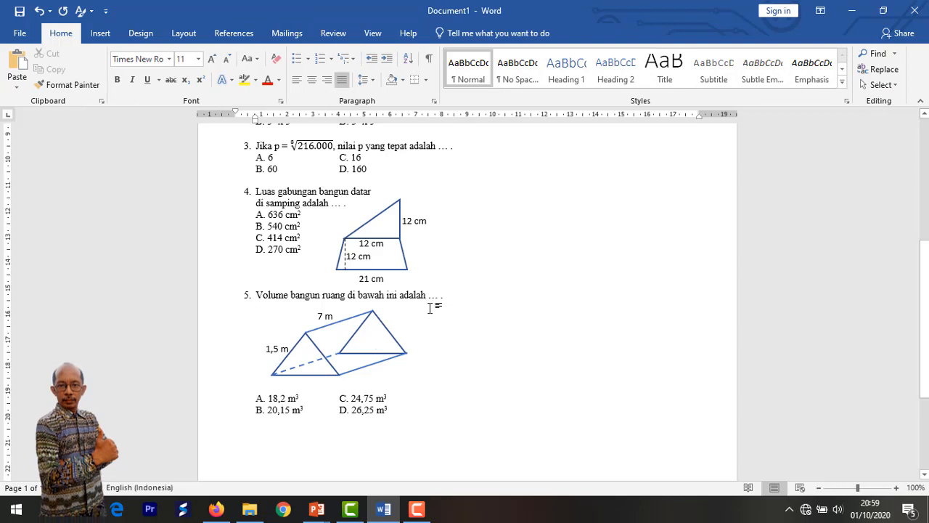
# Paste another copy of the label, place it under the front triangle's base and change it to "5 m"
pyautogui.hotkey('ctrl', 'v')
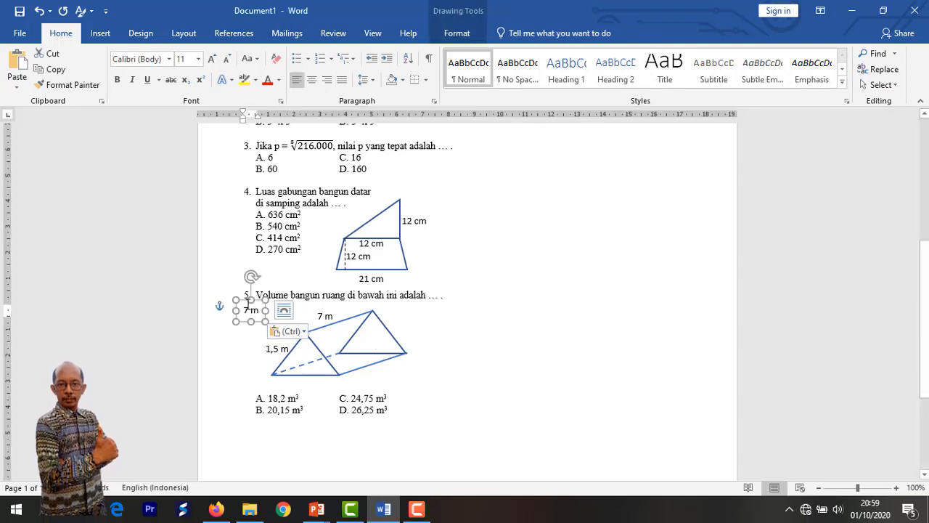
pyautogui.moveTo(240, 300); pyautogui.dragTo(297, 372)
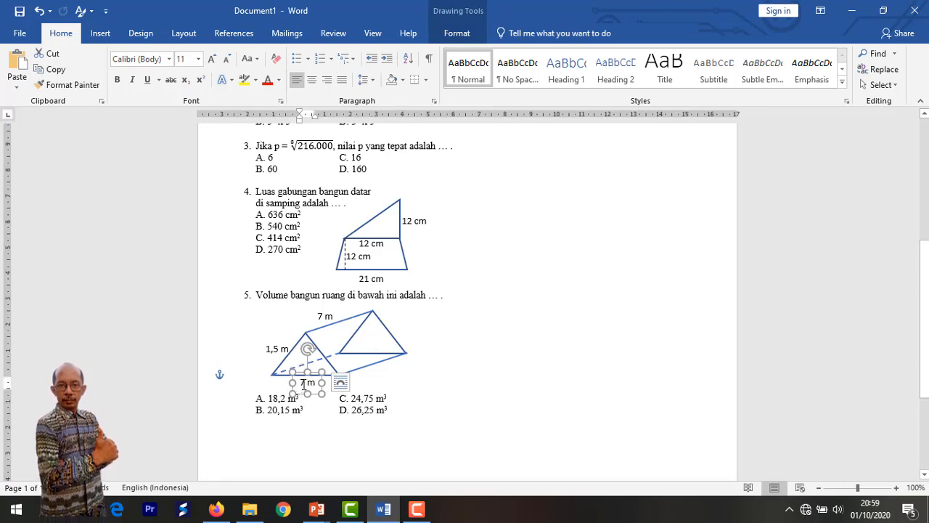
pyautogui.click(308, 380)
pyautogui.press('BackSpace')
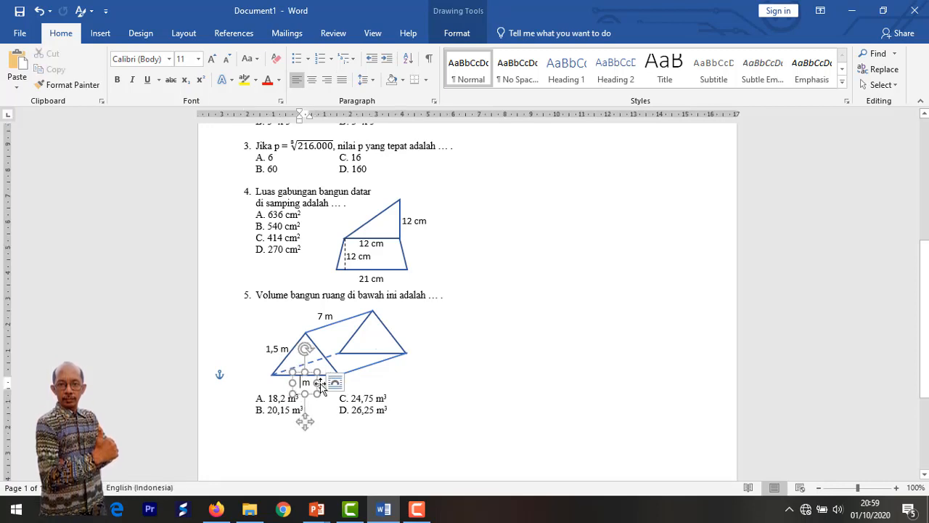
pyautogui.write('5')
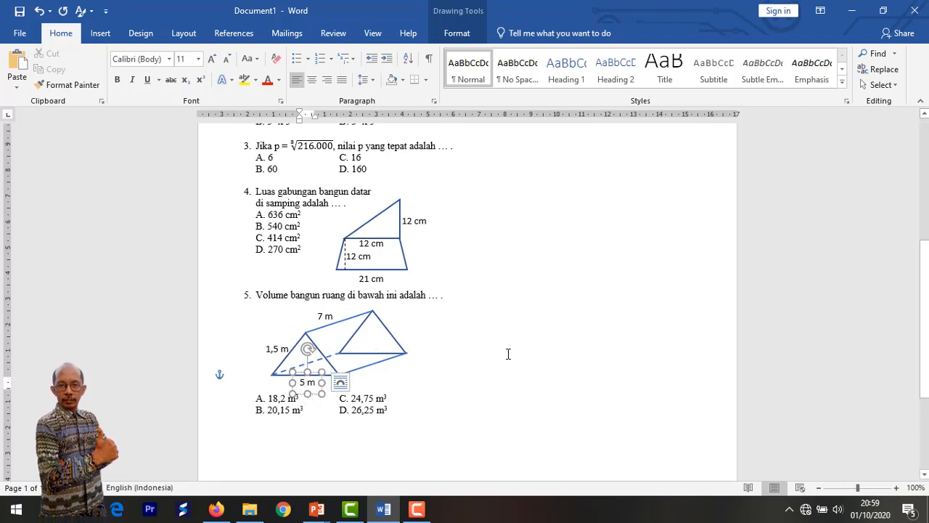
pyautogui.click(506, 353)
# Draw a vertical line about 1,63 cm long from the front triangle's apex to its base and make it dashed
pyautogui.click(102, 32)
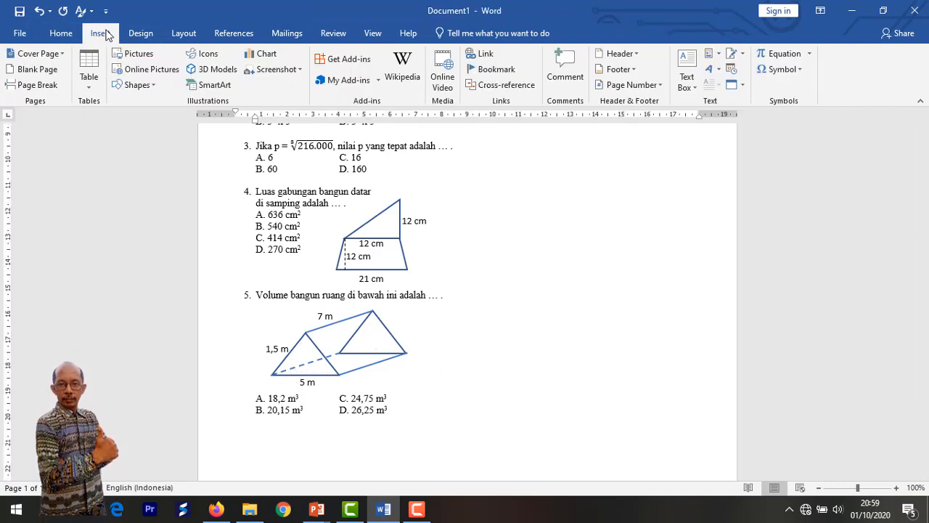
pyautogui.click(154, 85)
pyautogui.click(158, 114)
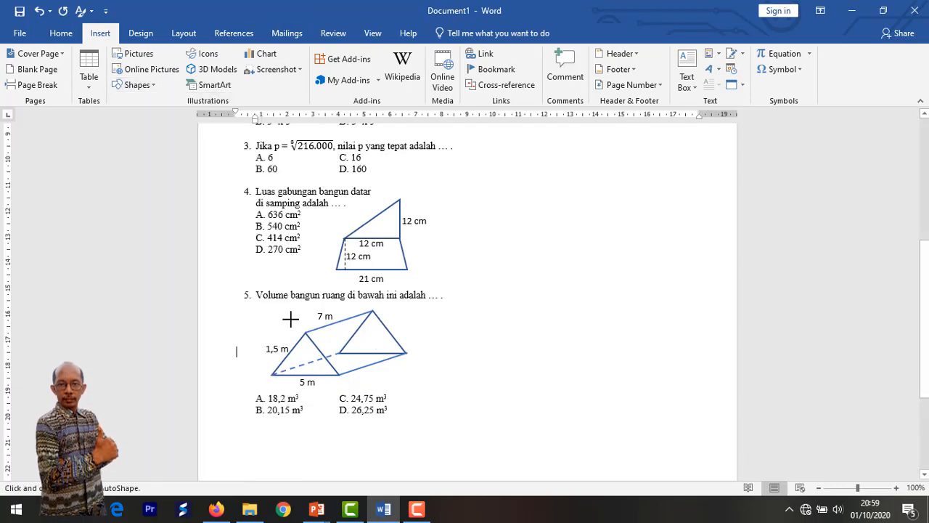
pyautogui.moveTo(304, 333); pyautogui.dragTo(305, 374)
pyautogui.click(323, 69)
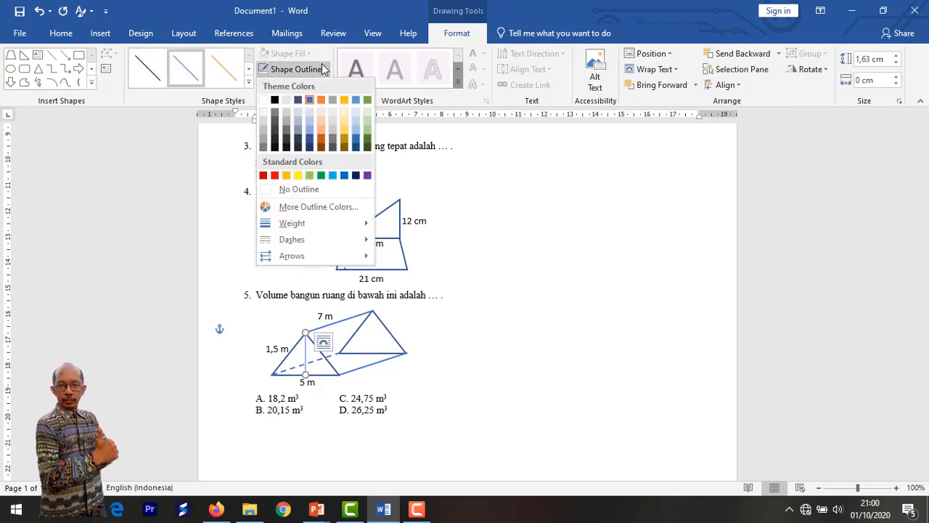
pyautogui.moveTo(325, 240)
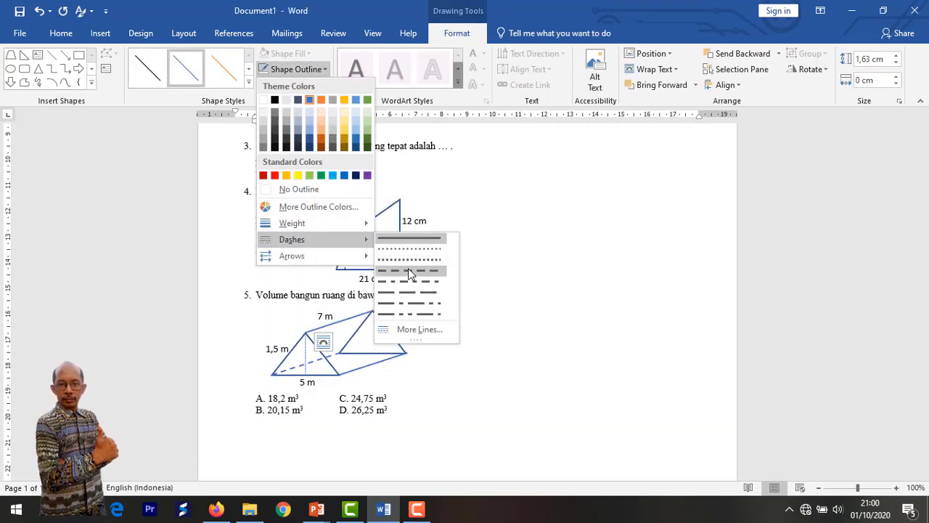
pyautogui.click(408, 270)
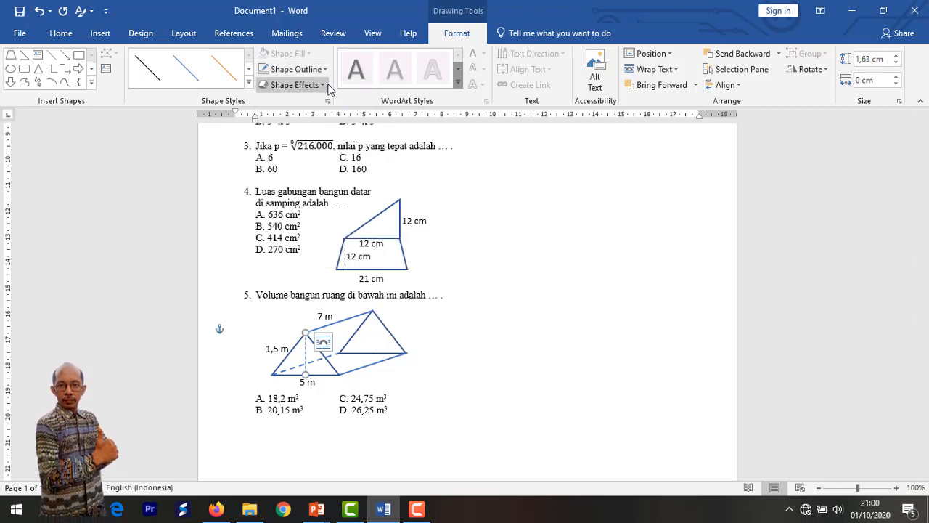
# Draw an arrow from the dashed height line to the "1,5 m" label
pyautogui.click(100, 33)
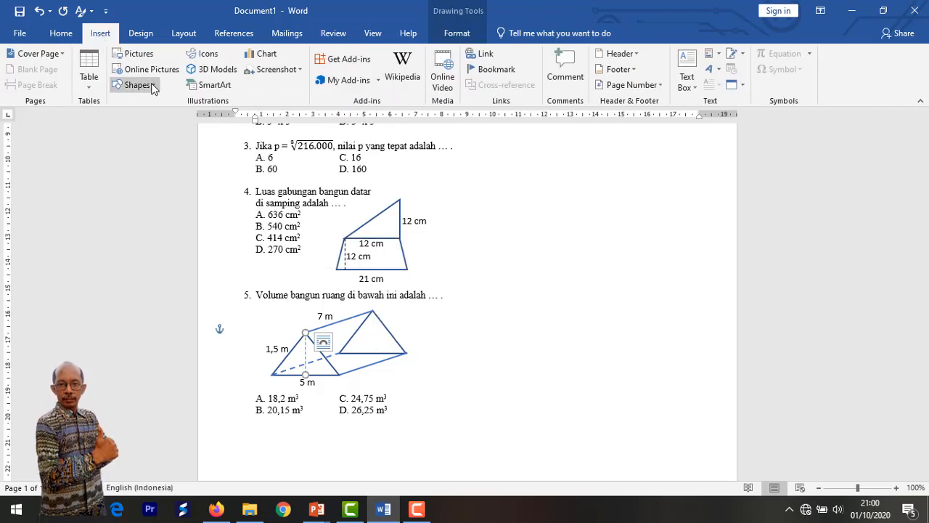
pyautogui.click(138, 85)
pyautogui.click(171, 116)
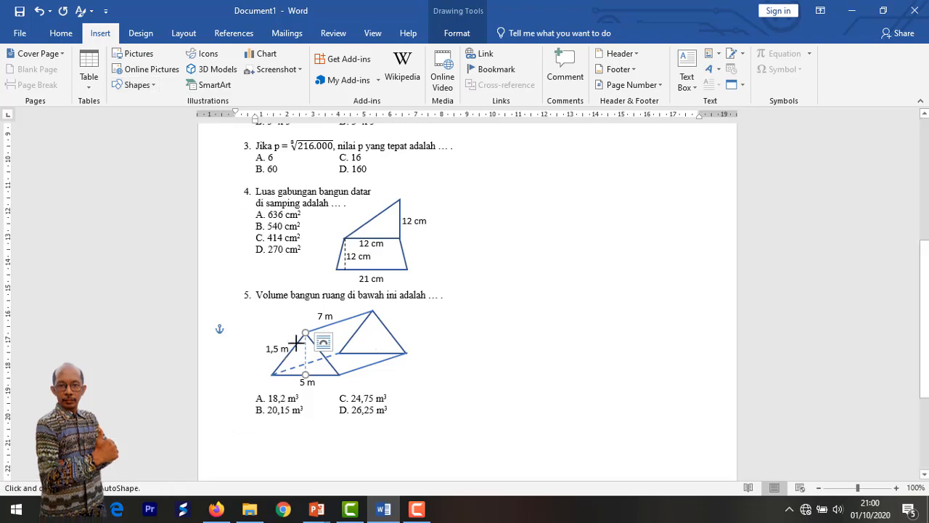
pyautogui.moveTo(305, 358); pyautogui.dragTo(280, 353)
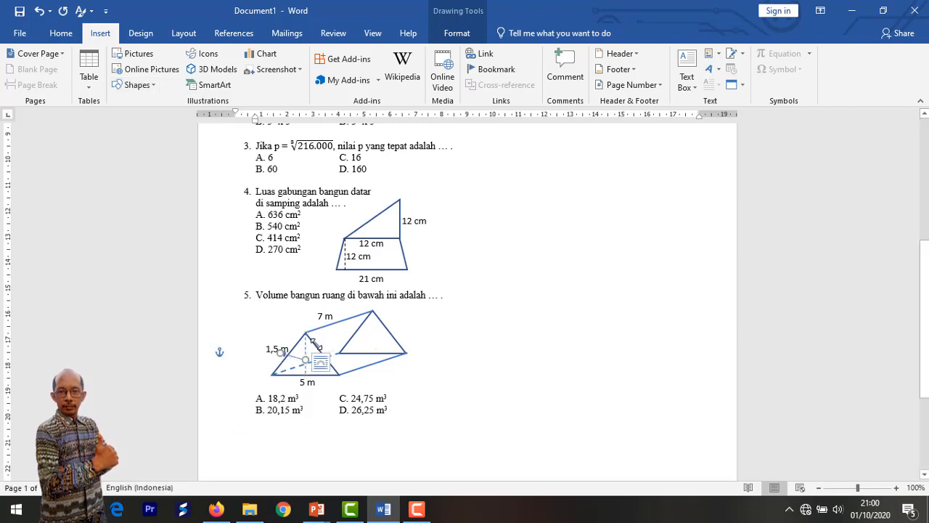
pyautogui.click(535, 311)
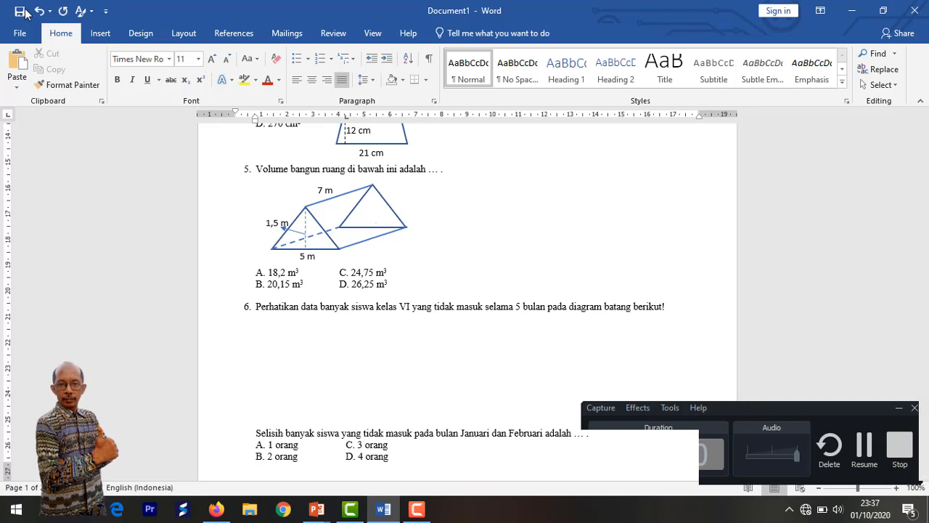
# Draw a horizontal arrow about 6,46 cm long in the blank space under question 6, just above the "Selisih" sentence
pyautogui.click(102, 33)
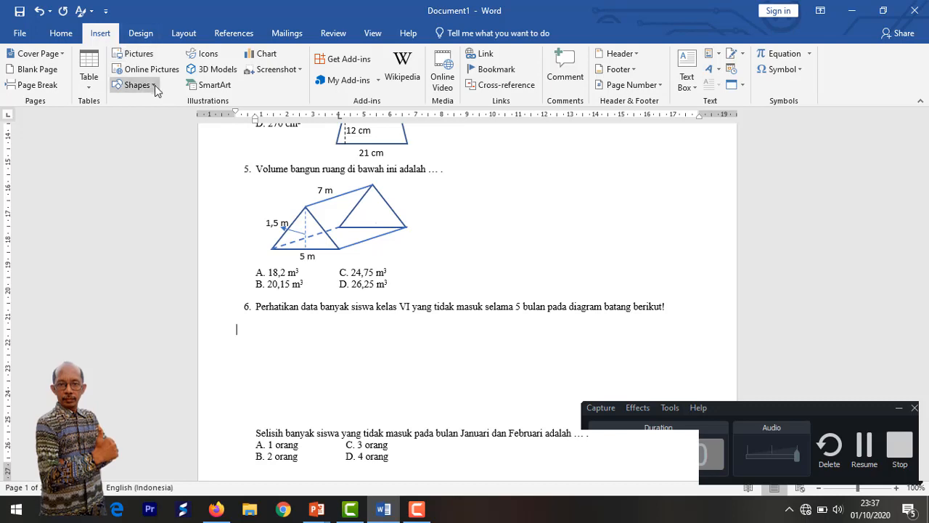
pyautogui.click(153, 83)
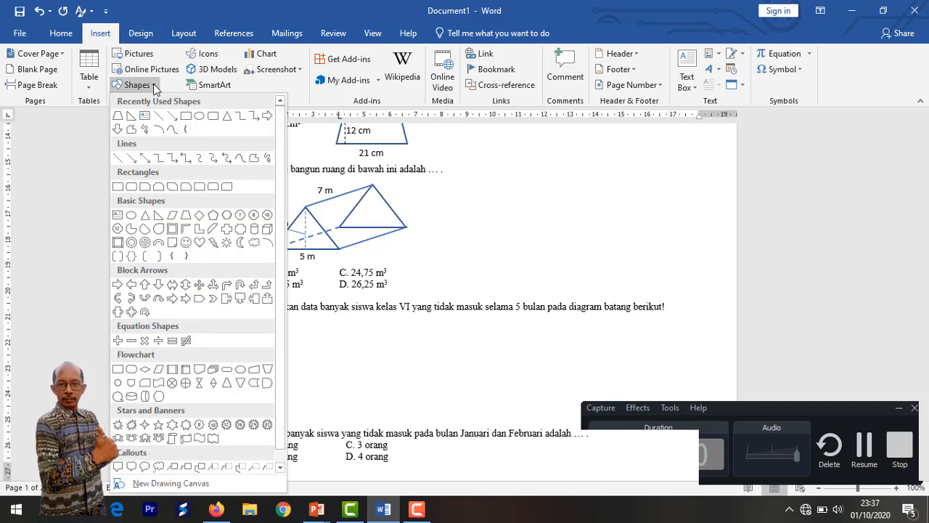
pyautogui.click(170, 117)
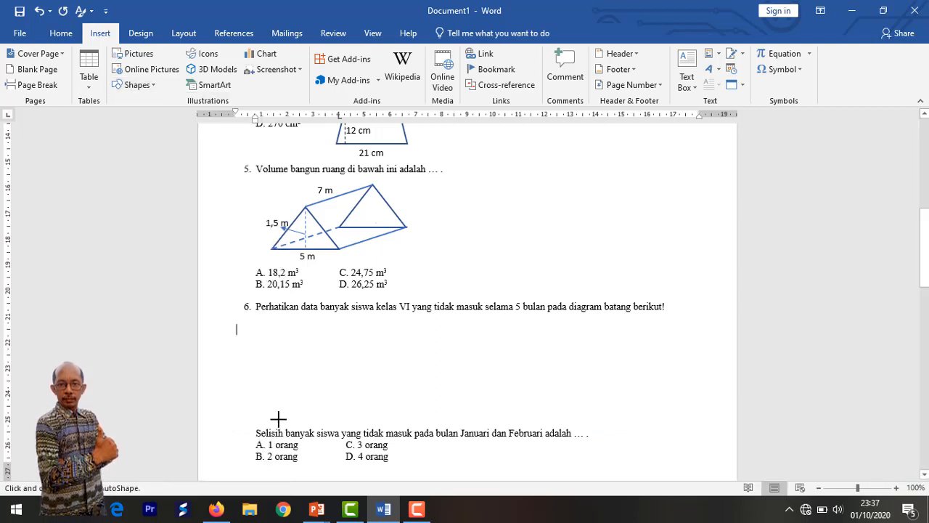
pyautogui.moveTo(256, 416); pyautogui.dragTo(382, 410)
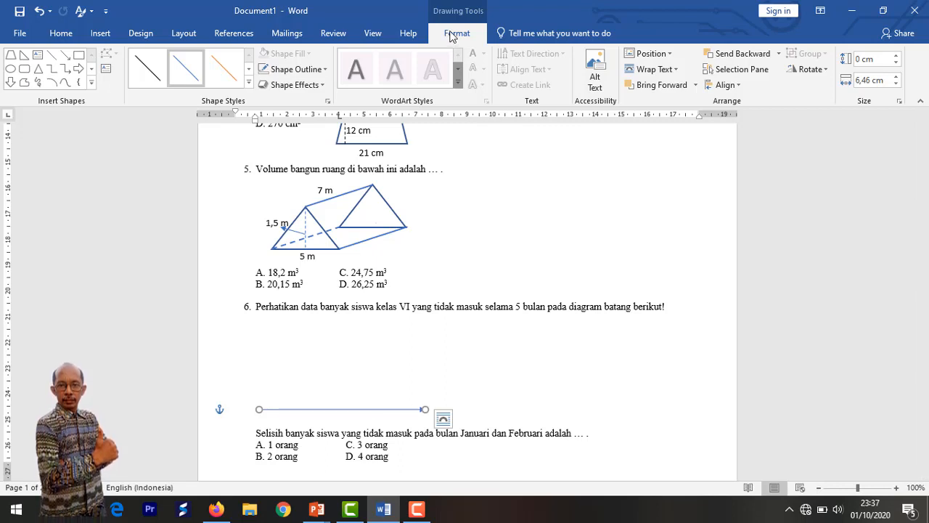
# Give the horizontal arrow a black outline with a weight of 2¼ pt
pyautogui.click(326, 70)
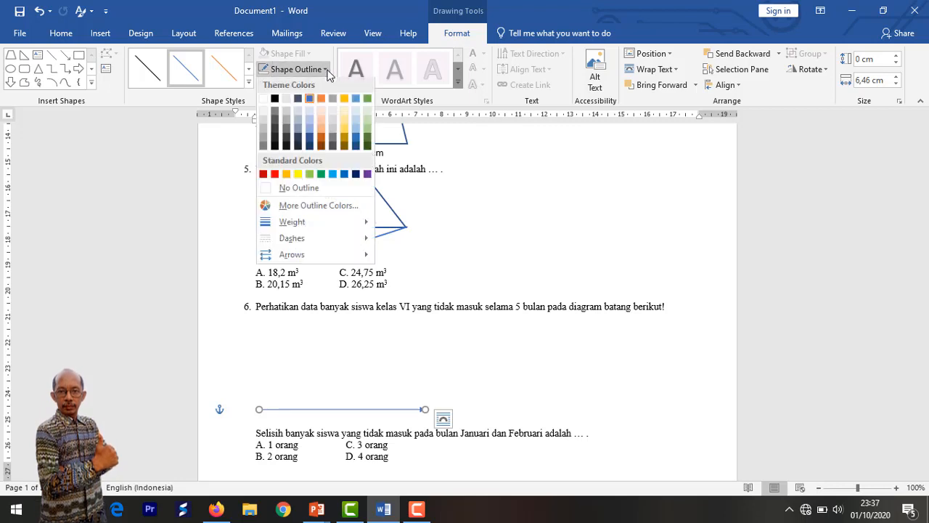
pyautogui.click(274, 103)
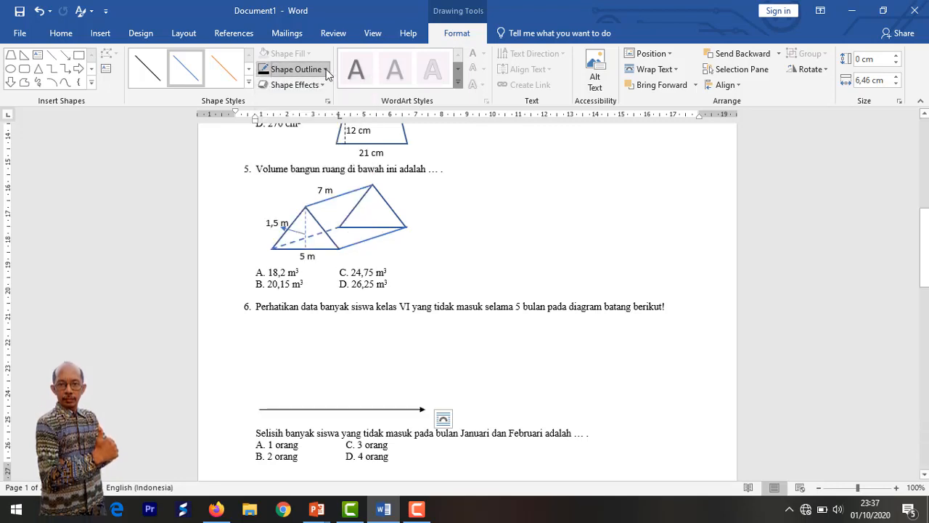
pyautogui.click(326, 69)
pyautogui.moveTo(339, 230)
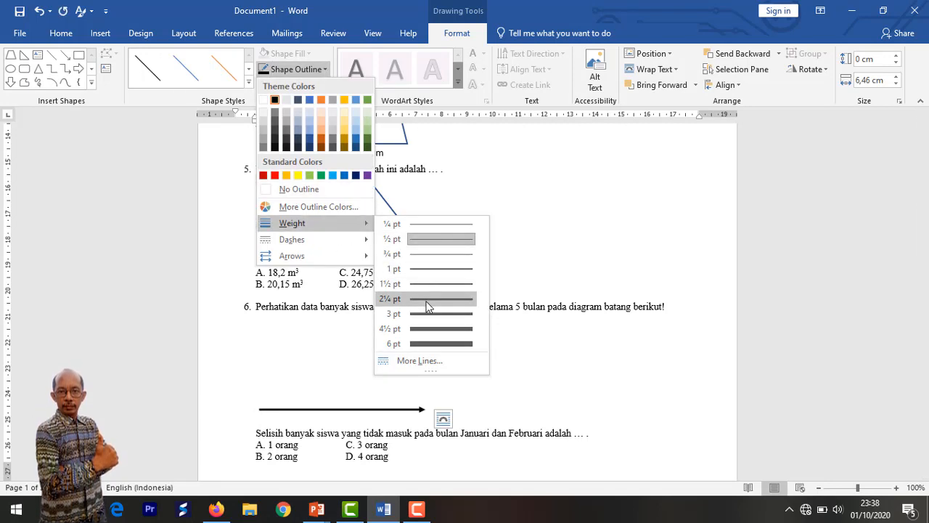
pyautogui.click(428, 307)
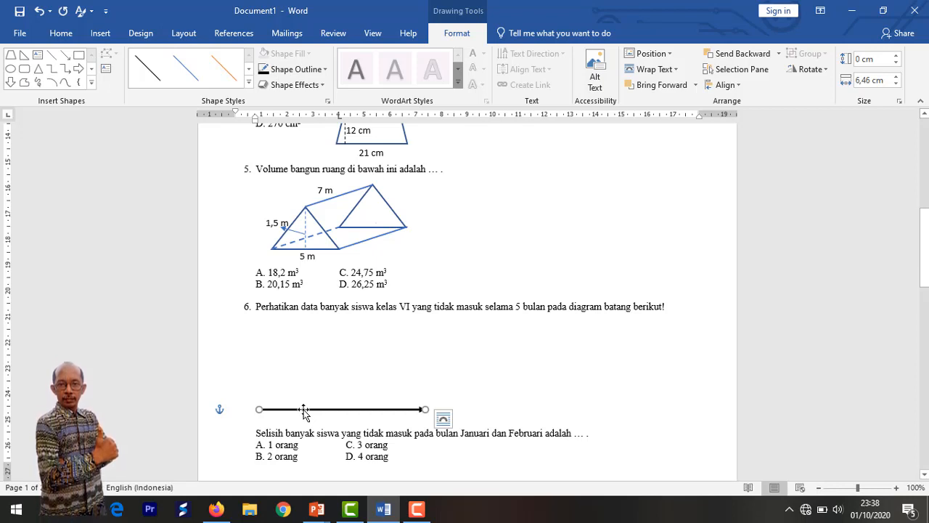
# Duplicate the horizontal arrow, rotate the copy left 90° and place its lower end at the horizontal arrow's start
pyautogui.moveTo(305, 411); pyautogui.dragTo(332, 388)
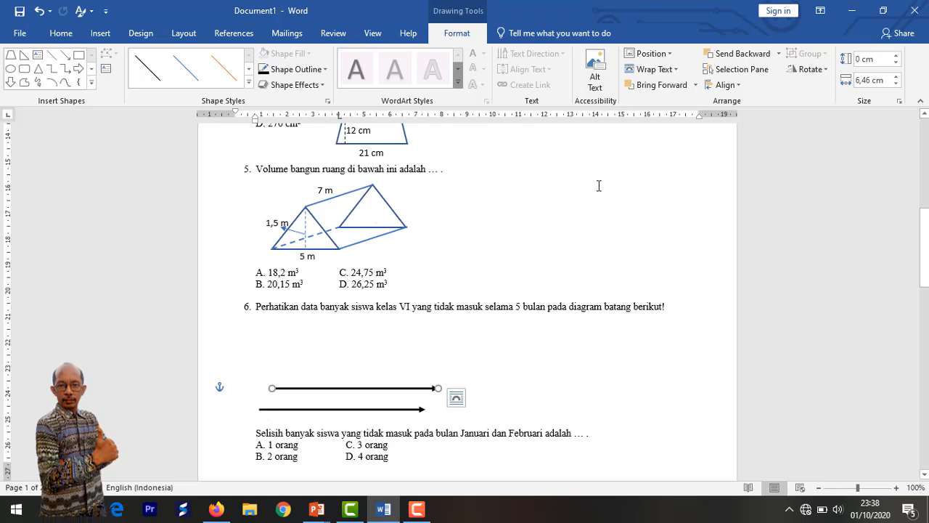
pyautogui.click(826, 70)
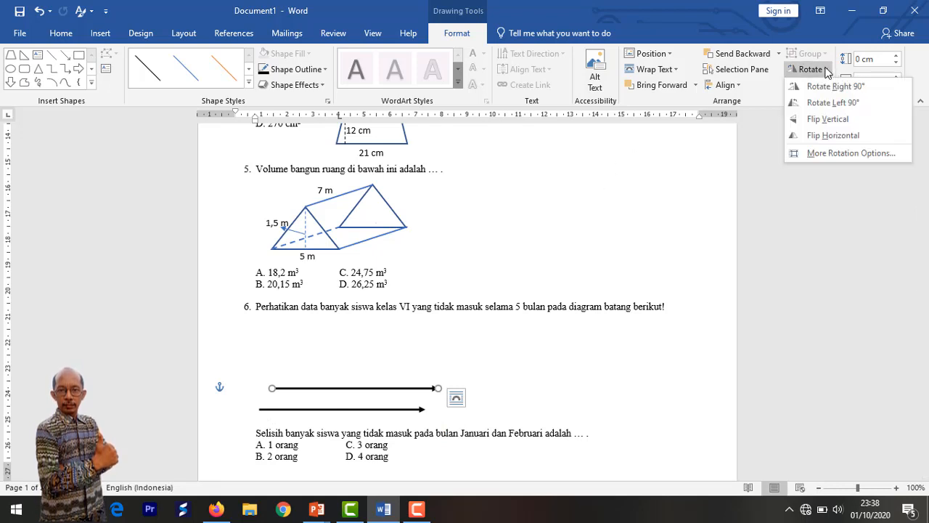
pyautogui.click(836, 103)
pyautogui.moveTo(354, 363); pyautogui.dragTo(260, 302)
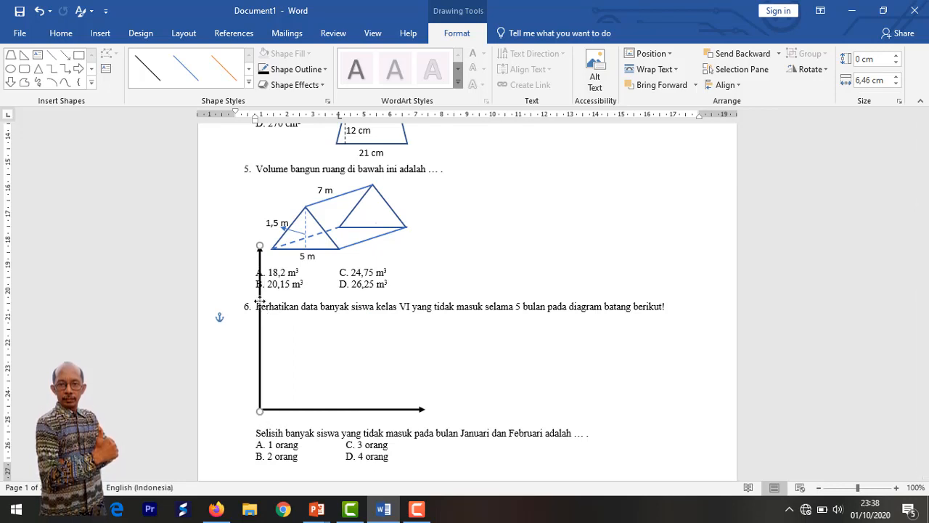
# Reduce the vertical arrow's length to 6,1 cm and realign its lower end with the horizontal arrow's start
pyautogui.click(897, 84)
pyautogui.click(897, 85)
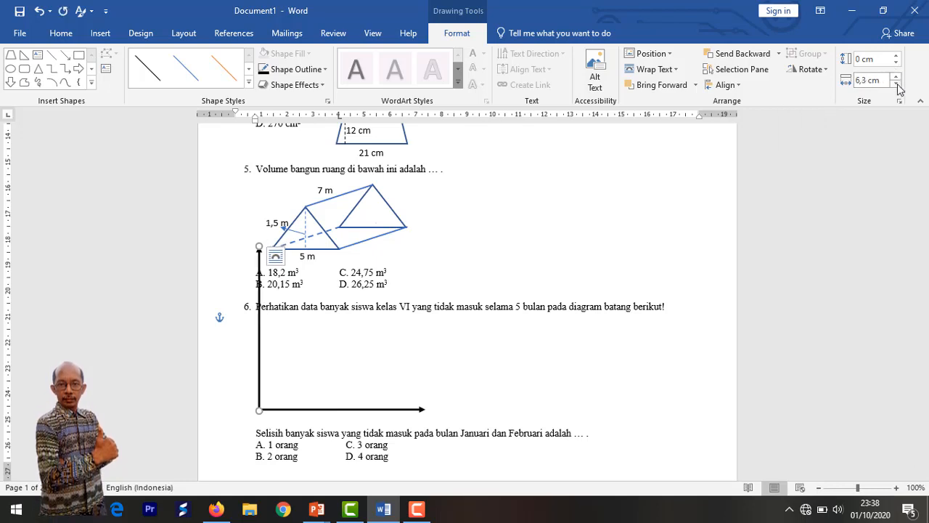
pyautogui.click(898, 85)
pyautogui.click(897, 84)
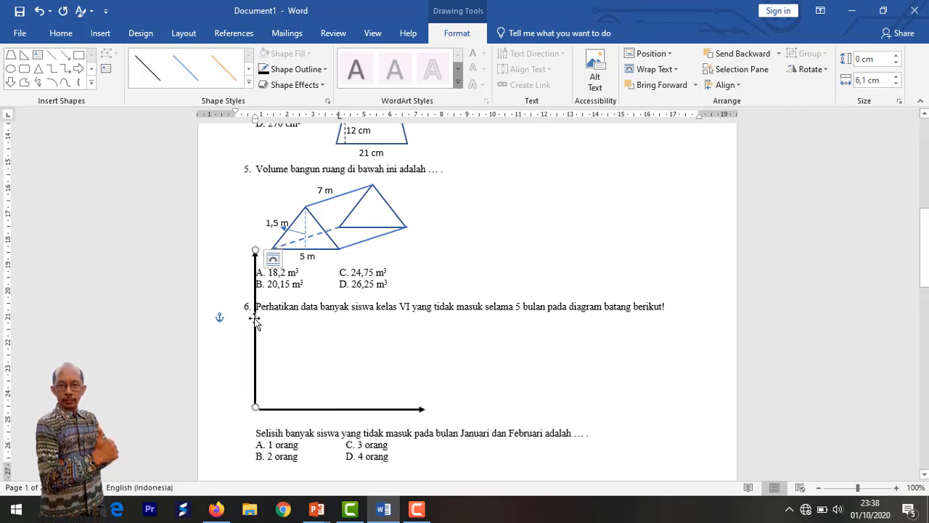
pyautogui.moveTo(255, 327); pyautogui.dragTo(260, 328)
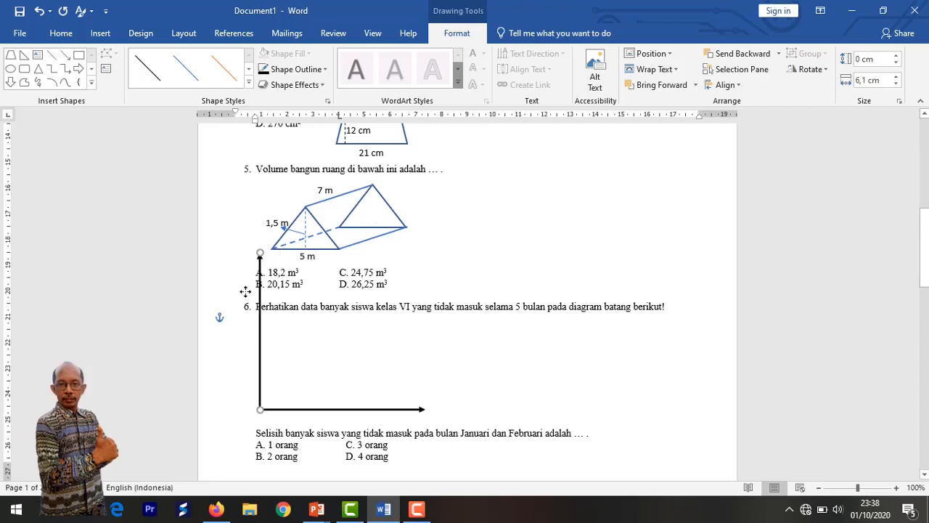
# Shorten the vertical arrow to about 3,71 cm so it ends below question 6's text, and straighten it with a 0 cm height
pyautogui.moveTo(259, 254); pyautogui.dragTo(263, 261)
pyautogui.moveTo(263, 294); pyautogui.dragTo(258, 315)
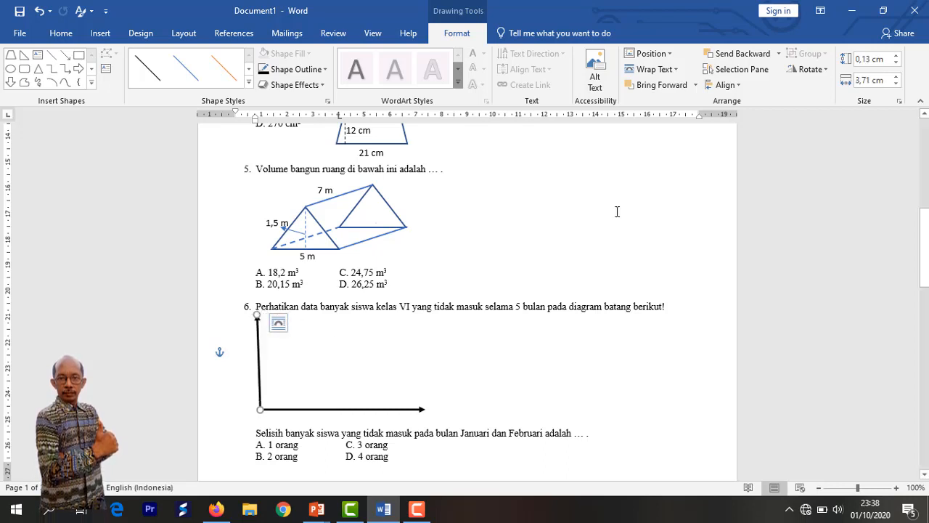
pyautogui.click(896, 64)
pyautogui.click(896, 64)
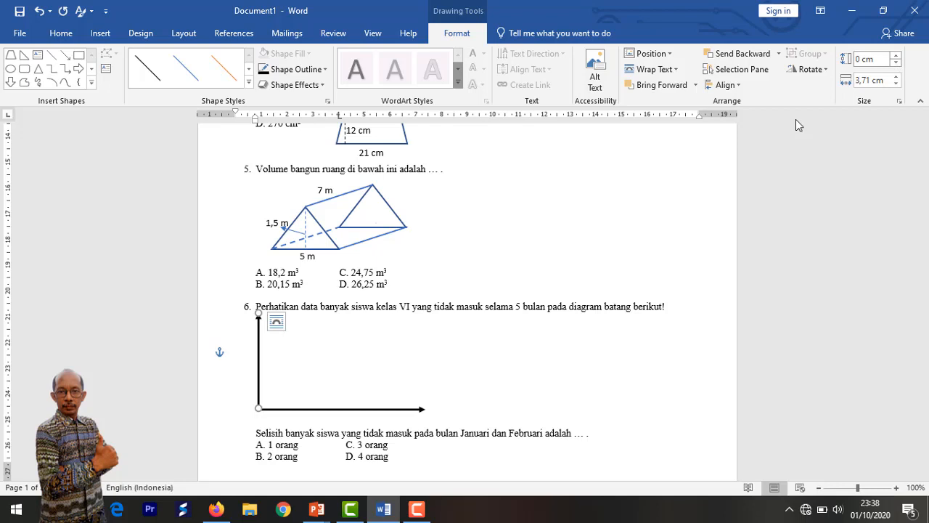
# Nudge the vertical arrow so its lower end meets the start of the horizontal arrow
pyautogui.click(465, 352)
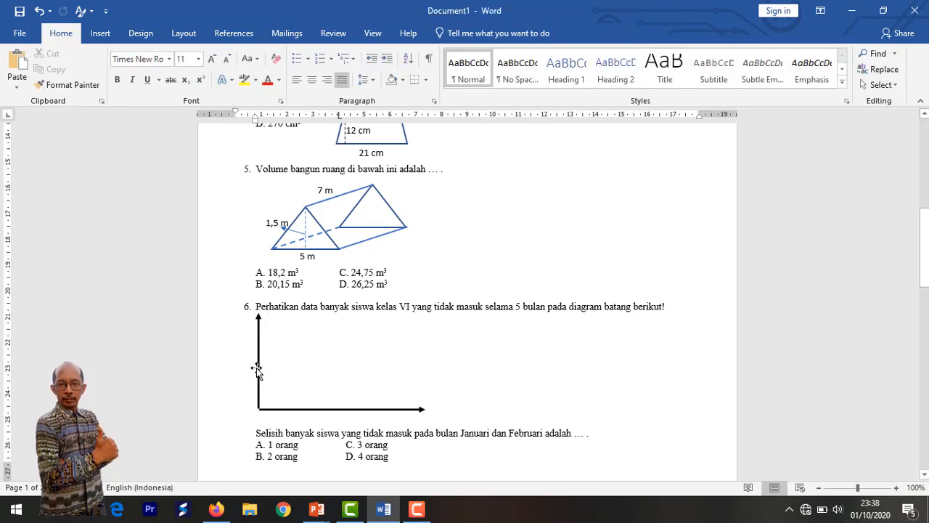
pyautogui.click(258, 371)
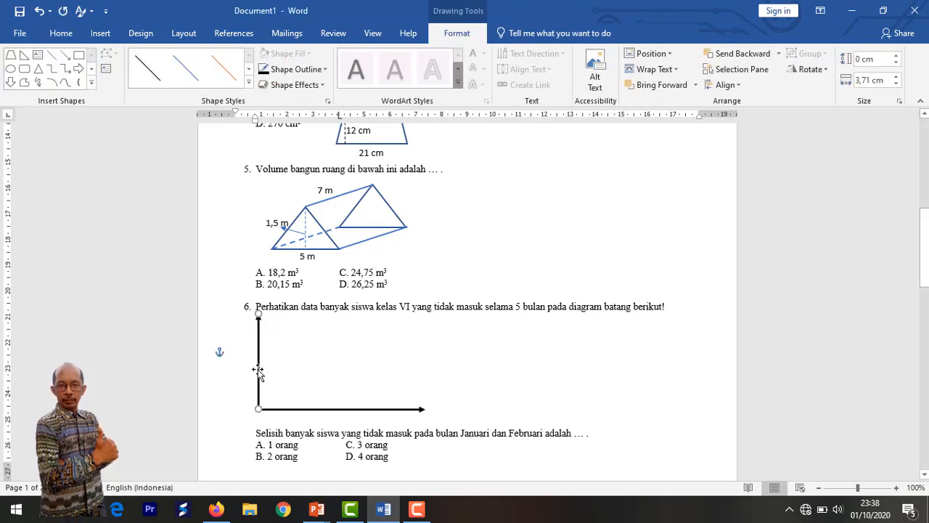
pyautogui.click(301, 382)
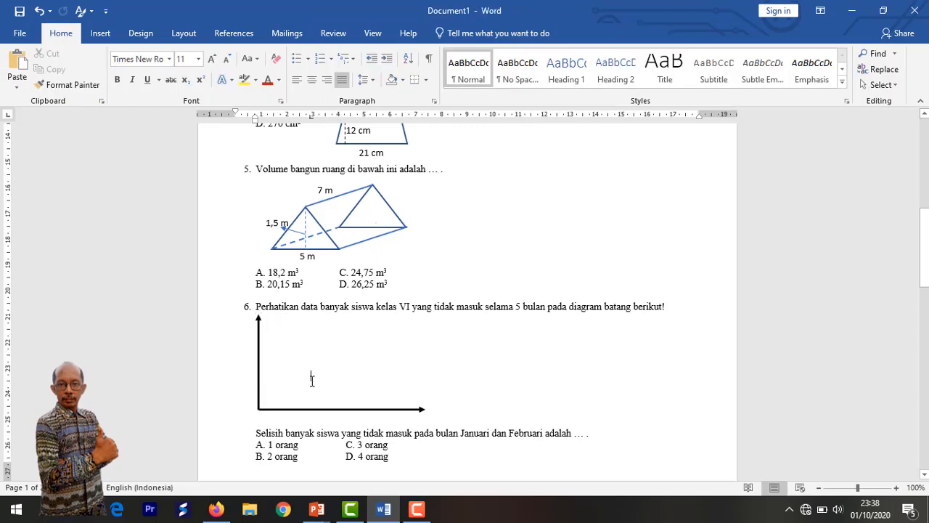
pyautogui.click(258, 374)
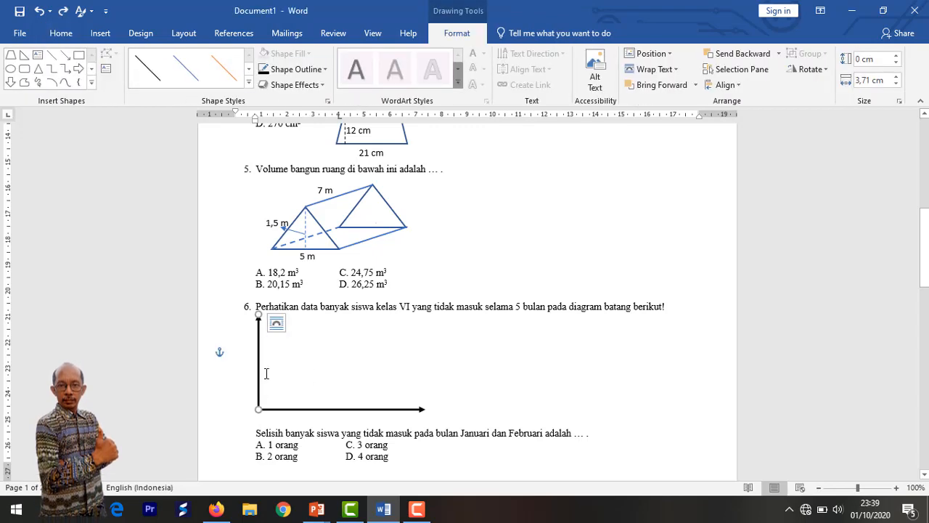
pyautogui.click(475, 386)
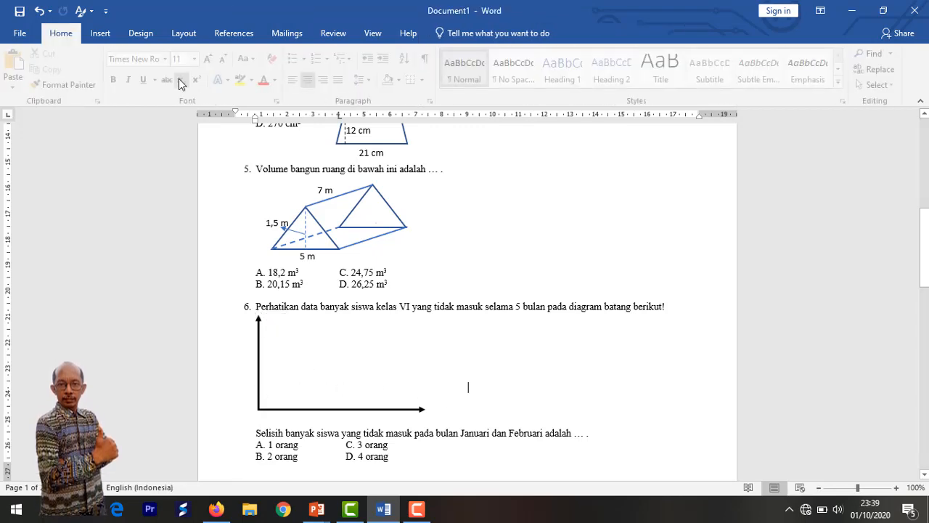
# Draw a narrow rectangle as the chart's first bar, standing on the horizontal axis close to the vertical axis
pyautogui.click(102, 39)
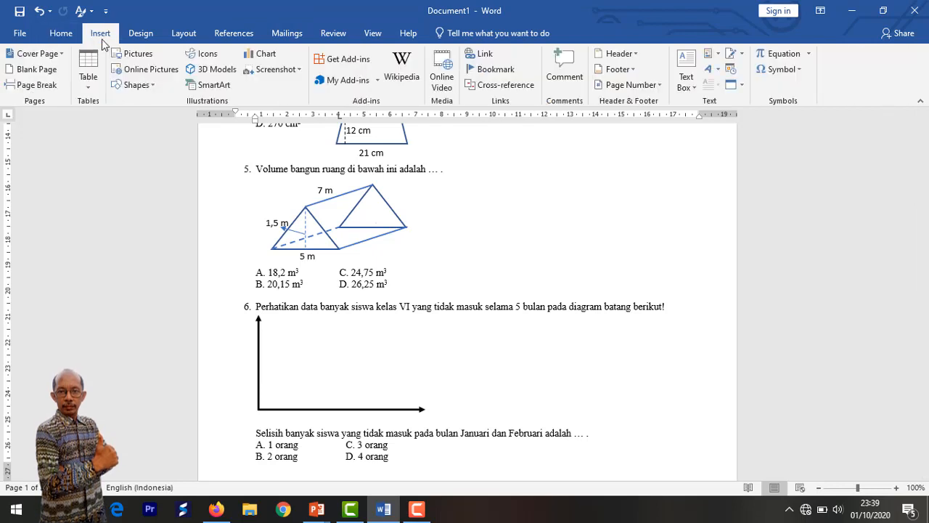
pyautogui.click(154, 85)
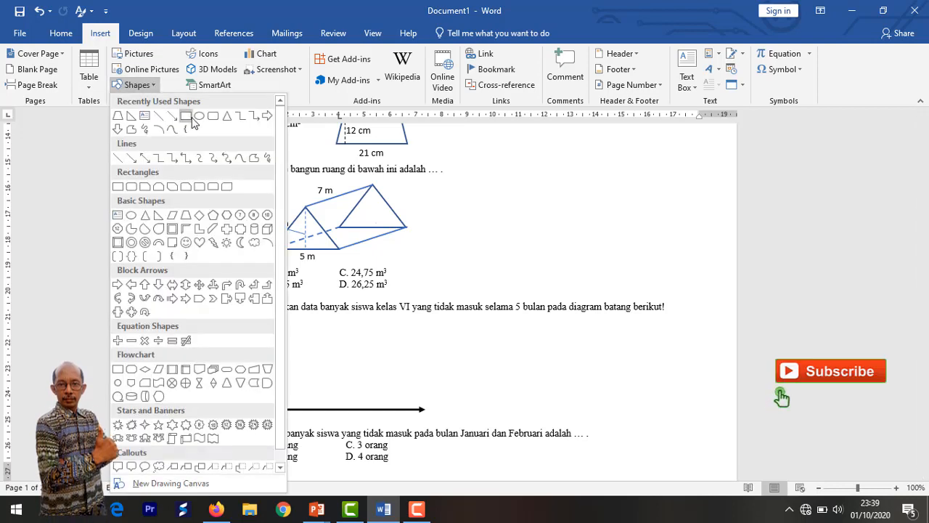
pyautogui.click(186, 117)
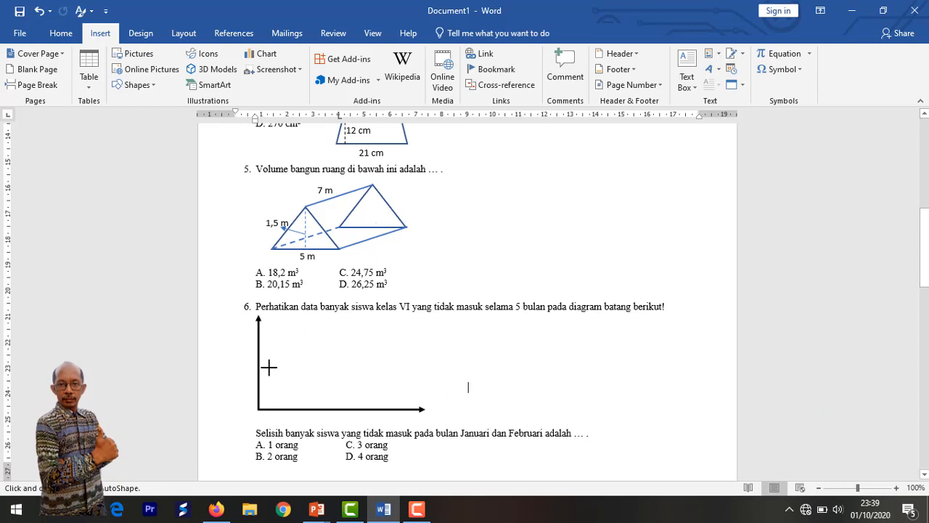
pyautogui.moveTo(270, 367); pyautogui.dragTo(291, 408)
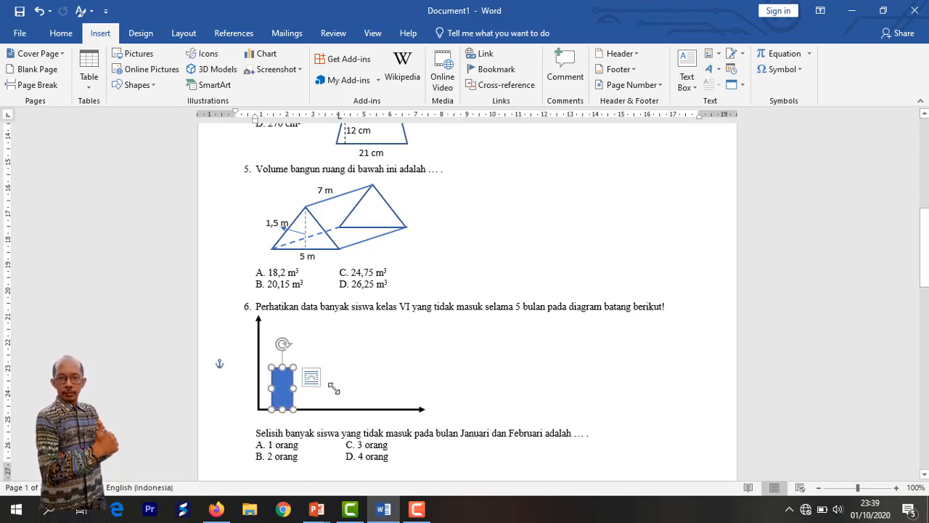
pyautogui.click(382, 375)
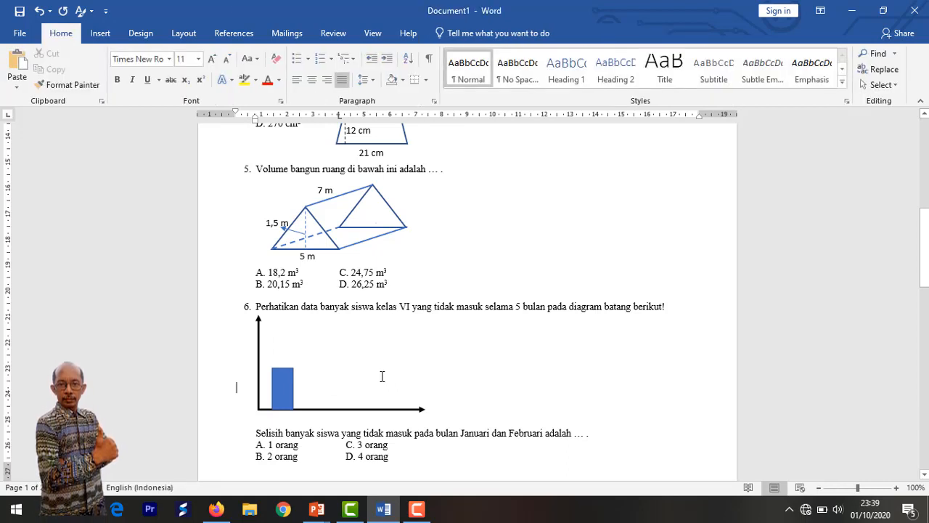
# Draw a horizontal gridline from the vertical axis across the chart, a little above the horizontal axis
pyautogui.click(100, 36)
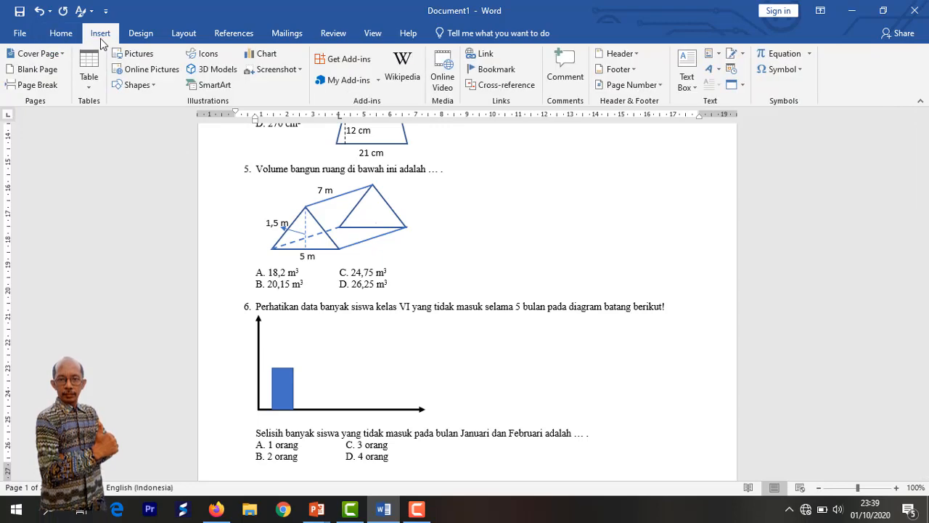
pyautogui.click(137, 85)
pyautogui.click(159, 116)
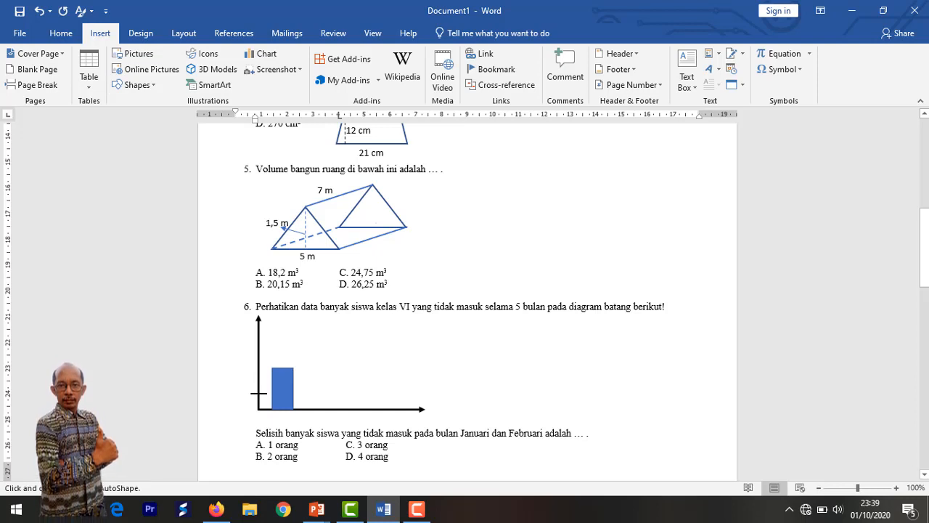
pyautogui.moveTo(258, 392); pyautogui.dragTo(423, 393)
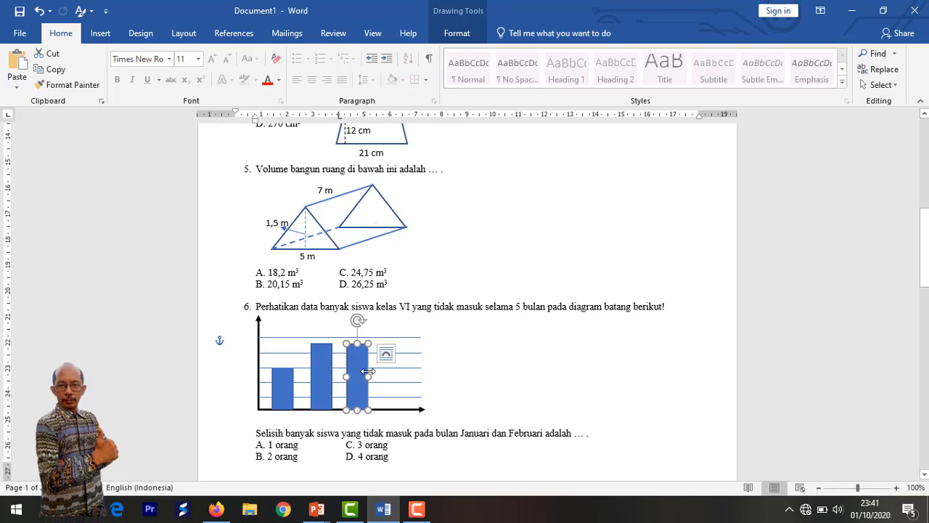
# Position the third bar on the horizontal axis at the first bar's height and paste a copy as the fourth bar
pyautogui.moveTo(366, 373)
pyautogui.mouseDown()
pyautogui.moveTo(359, 346)
pyautogui.moveTo(358, 368)
pyautogui.mouseUp()
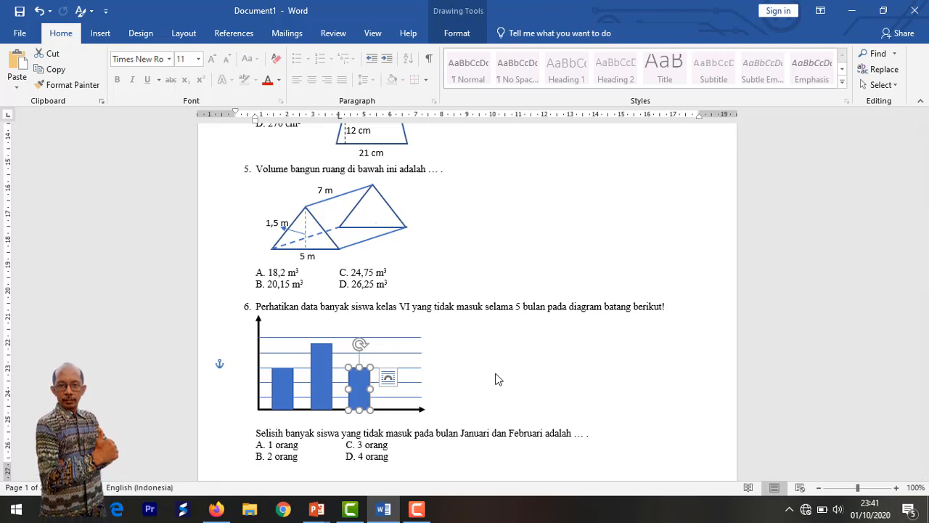
pyautogui.click(496, 373)
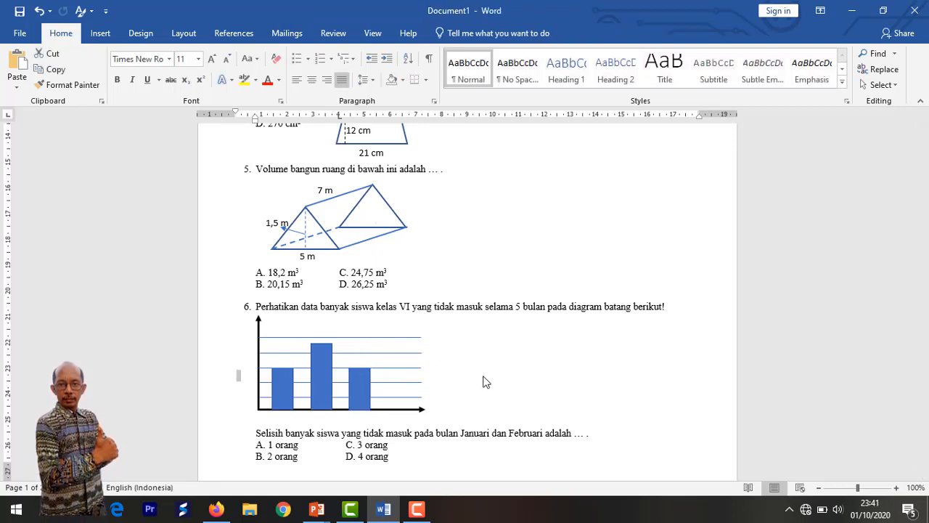
pyautogui.hotkey('ctrl', 'v')
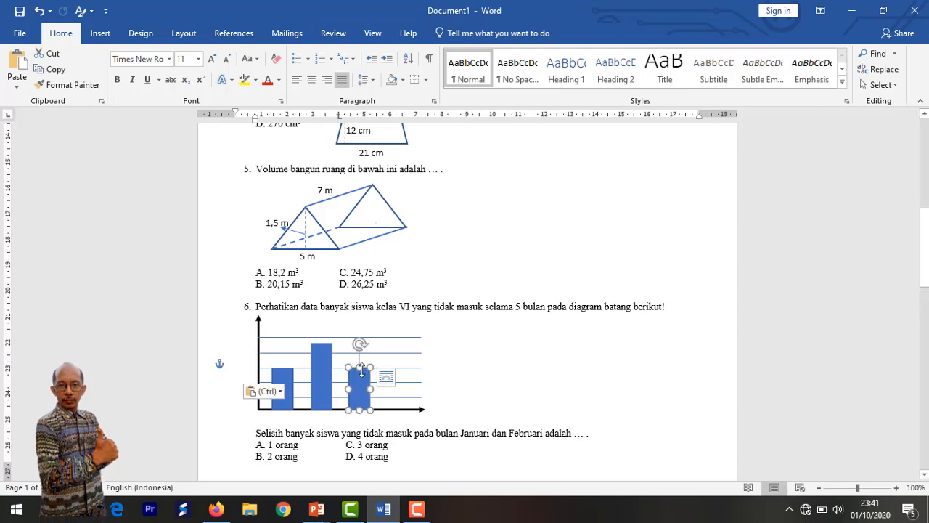
pyautogui.click(362, 369)
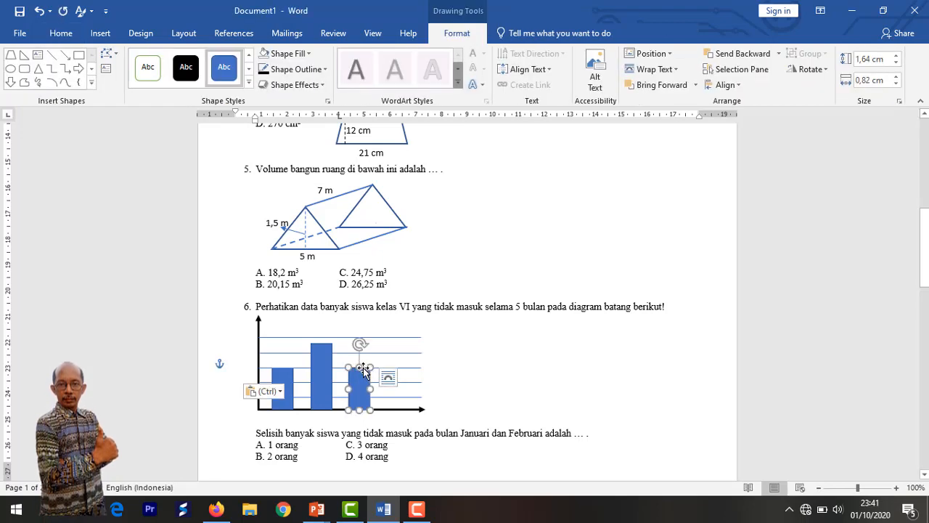
pyautogui.hotkey('ctrl', 'v')
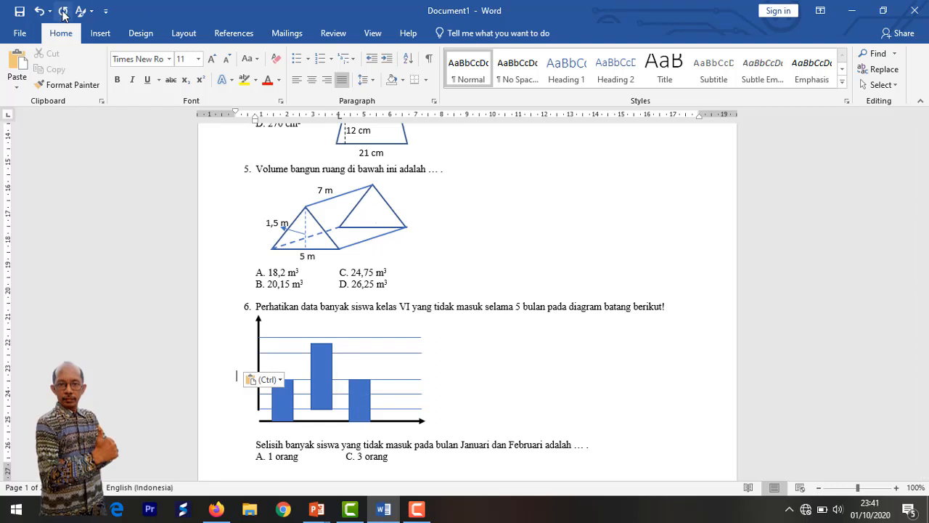
pyautogui.click(38, 10)
pyautogui.hotkey('ctrl', 'v')
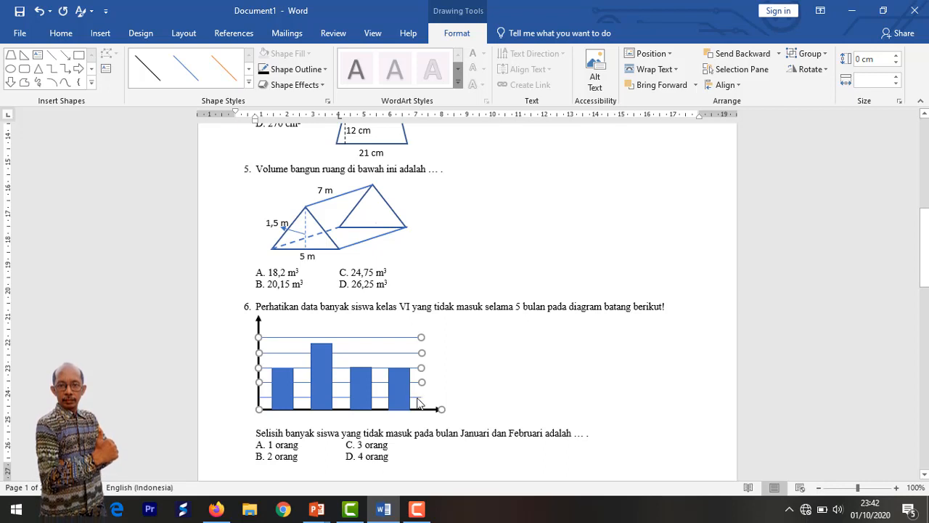
pyautogui.click(418, 400)
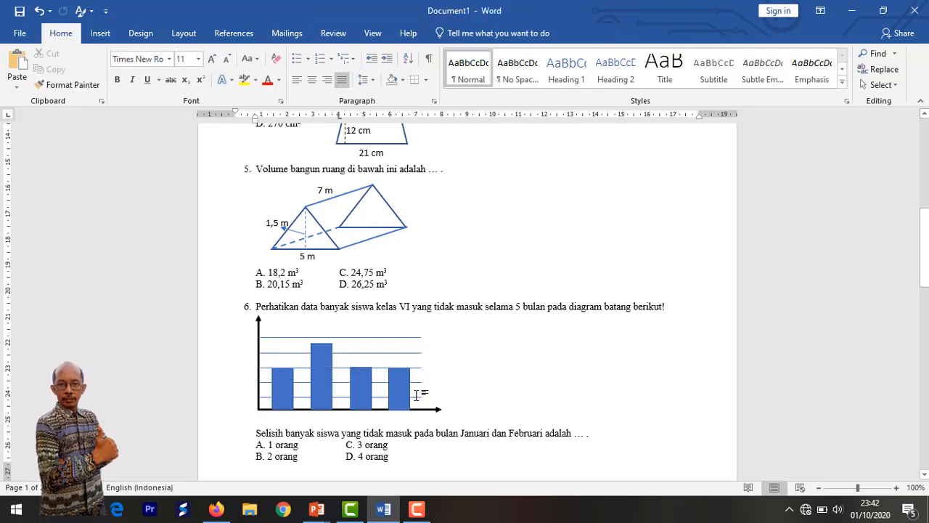
pyautogui.click(418, 397)
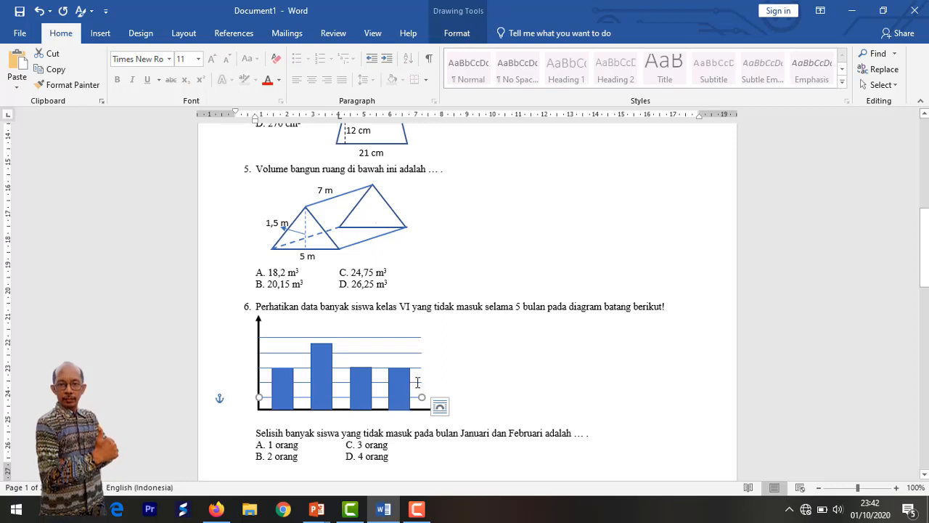
pyautogui.keyDown('shift'); pyautogui.click(418, 382); pyautogui.keyUp('shift')
pyautogui.click(419, 369)
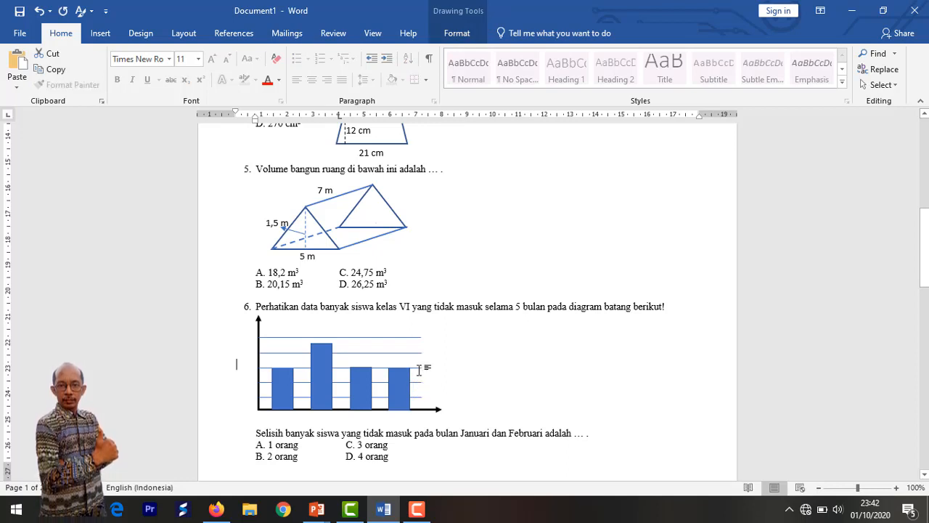
pyautogui.doubleClick(418, 368)
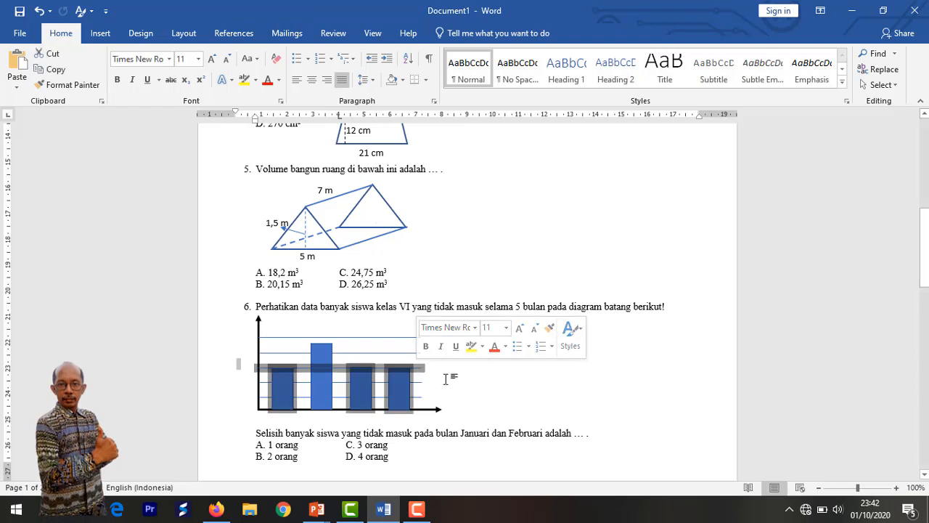
pyautogui.click(430, 373)
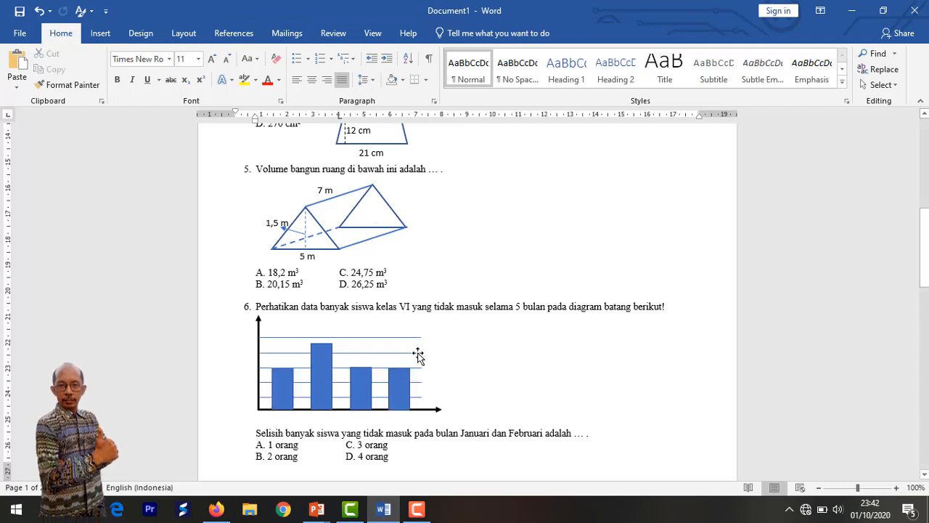
# Select all five horizontal gridlines of question 6's chart together and widen them to 6,9 cm
pyautogui.click(419, 353)
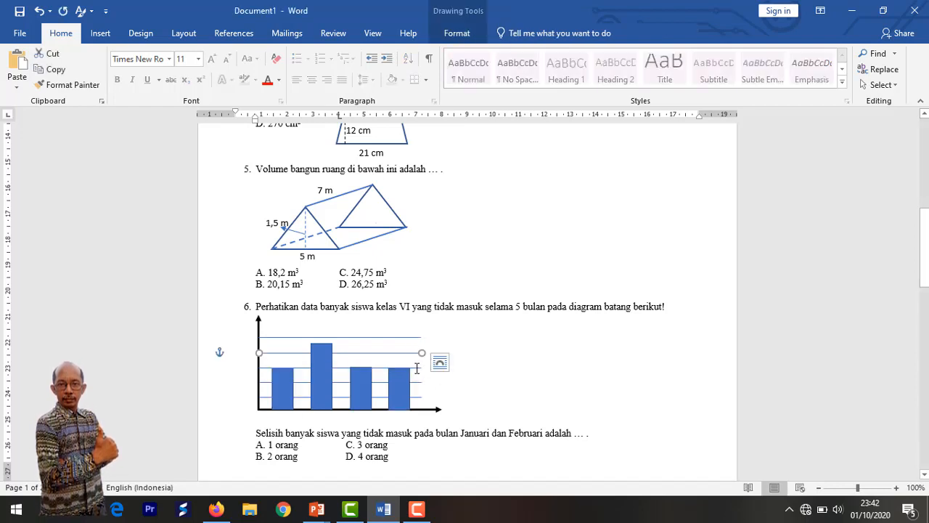
pyautogui.keyDown('shift'); pyautogui.click(417, 368); pyautogui.keyUp('shift')
pyautogui.keyDown('shift'); pyautogui.click(418, 382); pyautogui.keyUp('shift')
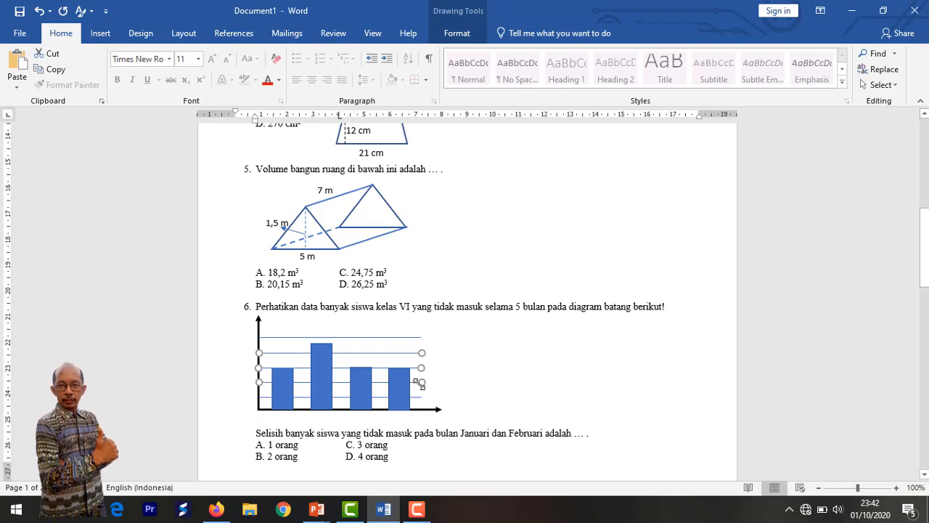
pyautogui.keyDown('shift'); pyautogui.click(417, 396); pyautogui.keyUp('shift')
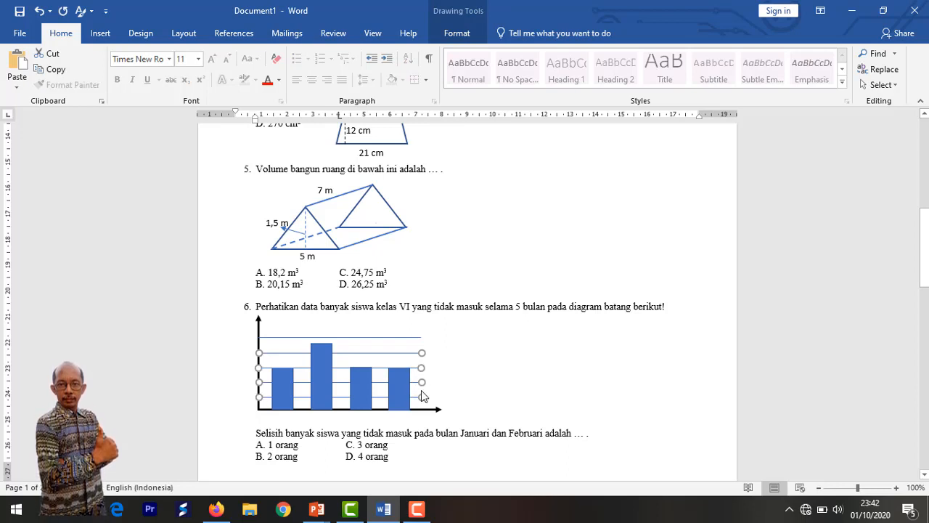
pyautogui.keyDown('shift'); pyautogui.click(419, 337); pyautogui.keyUp('shift')
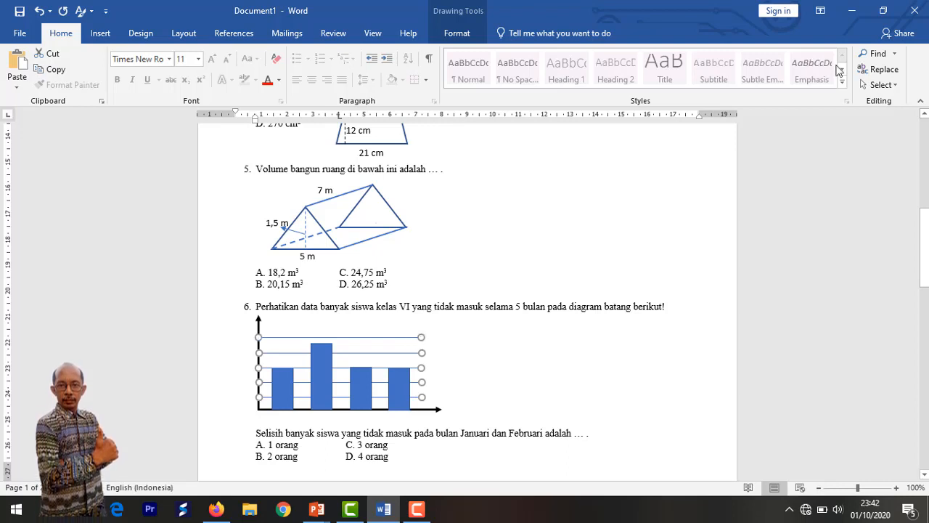
pyautogui.click(470, 39)
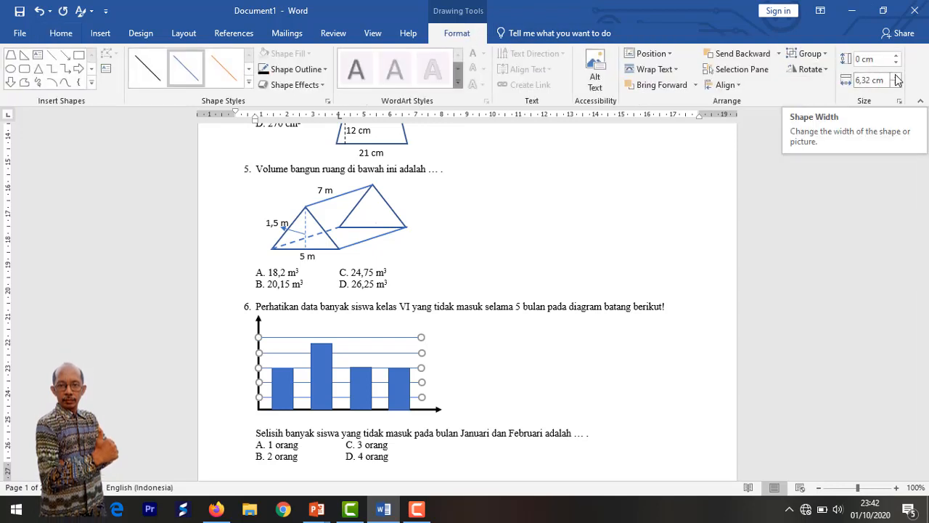
pyautogui.click(895, 76)
pyautogui.click(895, 76)
pyautogui.click(895, 76)
pyautogui.click(896, 77)
pyautogui.click(896, 77)
pyautogui.click(896, 76)
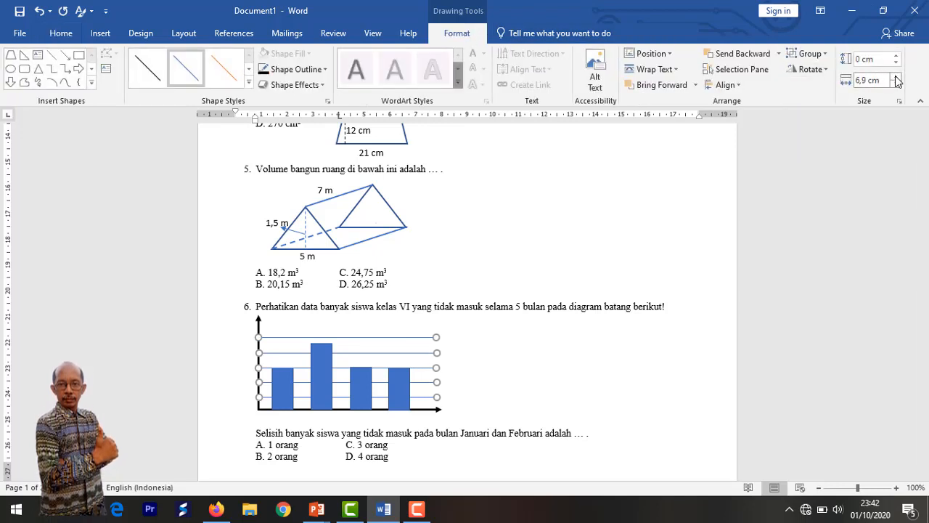
pyautogui.click(543, 357)
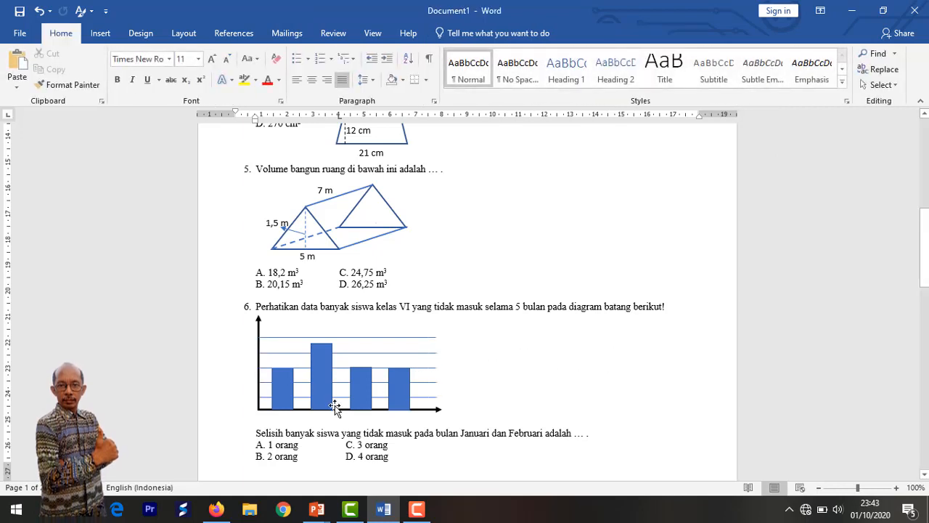
# Nudge the four bars slightly toward the vertical axis, keeping them evenly spaced along the horizontal axis
pyautogui.click(288, 392)
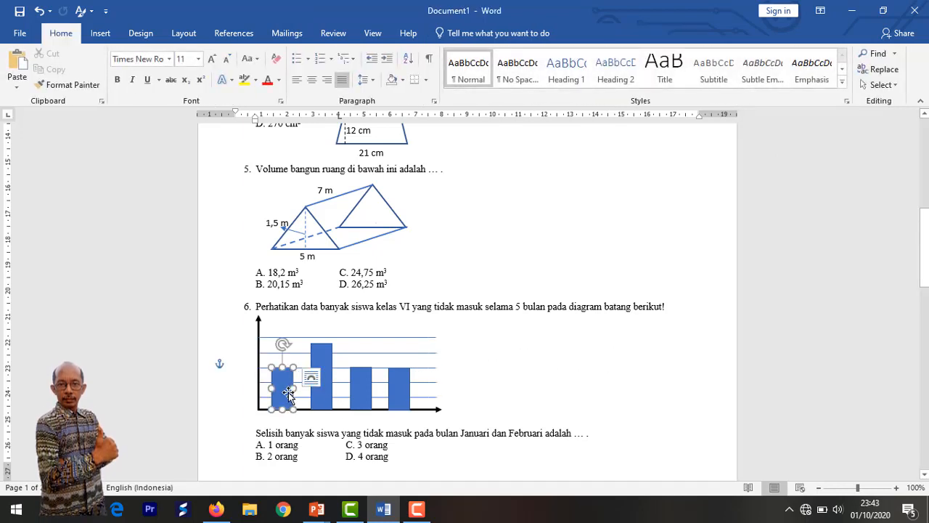
pyautogui.press('Left')
pyautogui.press('Left')
pyautogui.press('Left')
pyautogui.press('Left')
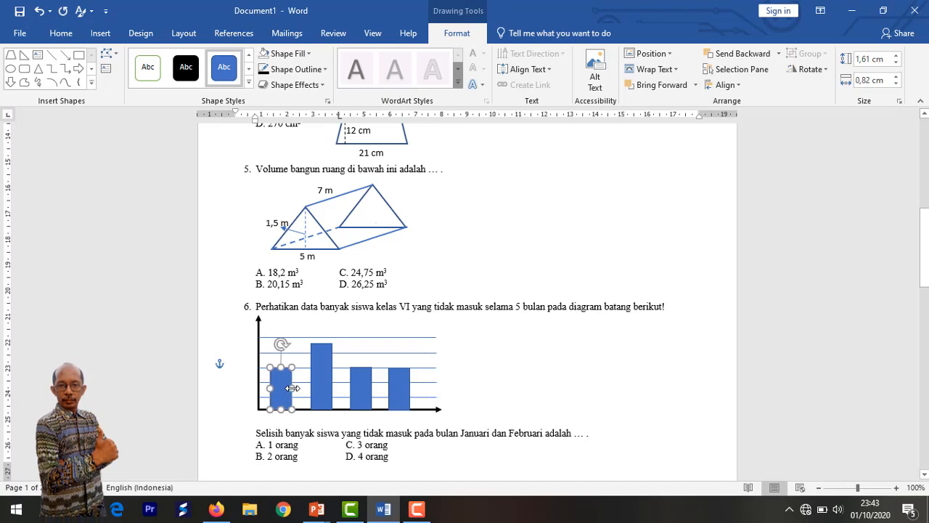
pyautogui.click(322, 390)
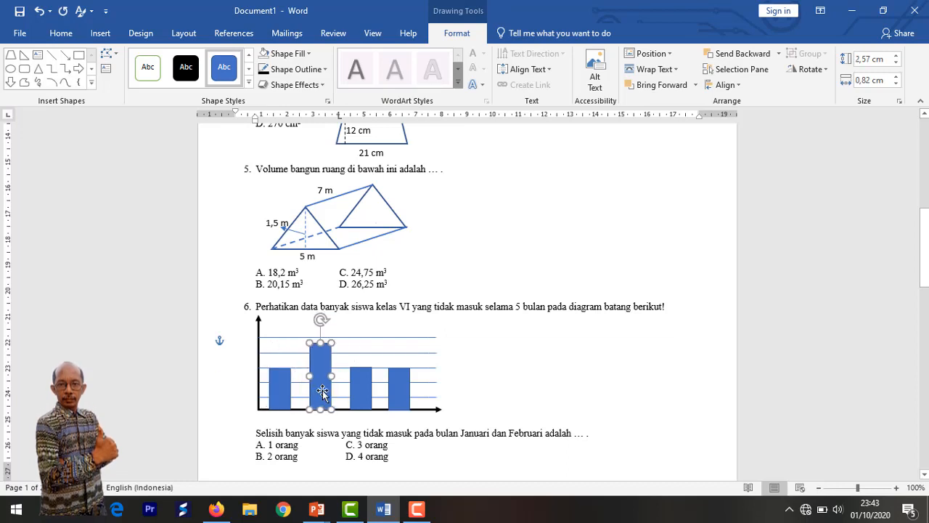
pyautogui.click(355, 389)
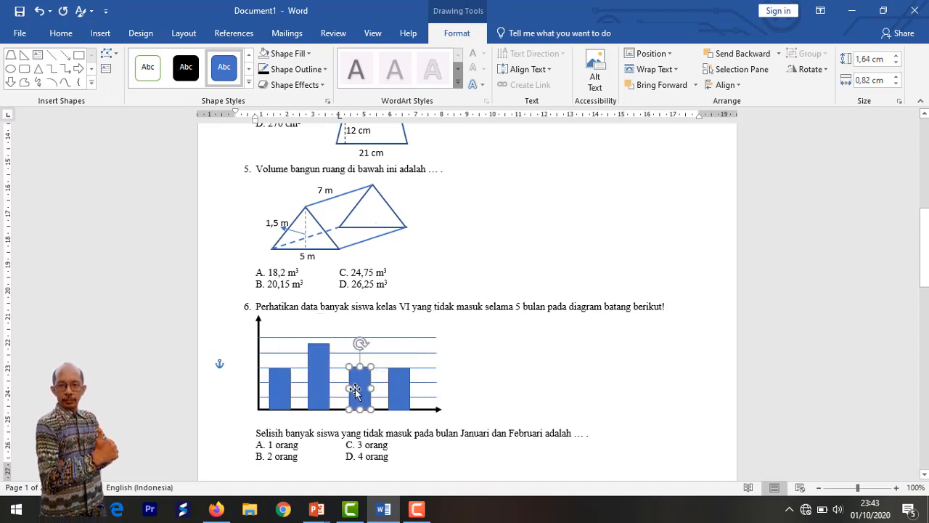
pyautogui.click(399, 390)
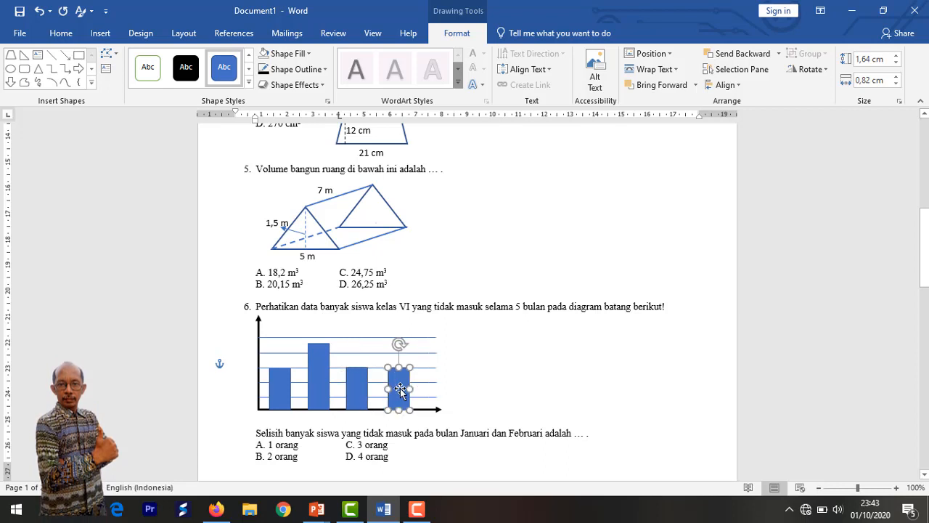
pyautogui.click(475, 389)
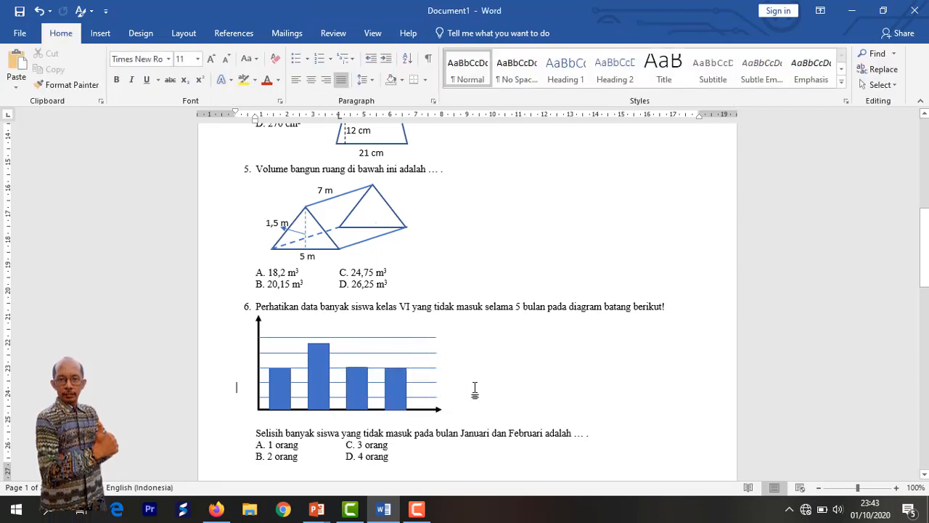
# Duplicate the fourth bar and place the copy as the fifth bar near the horizontal axis's arrowhead
pyautogui.click(400, 390)
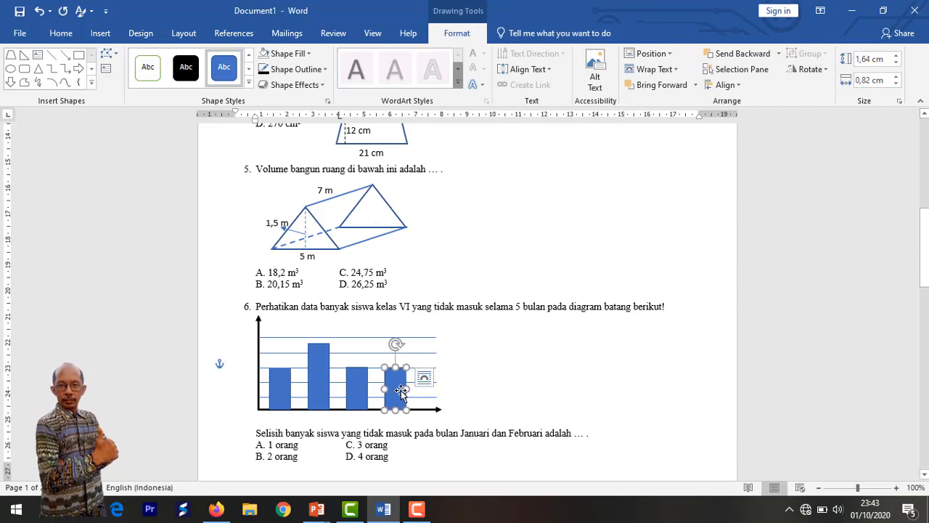
pyautogui.hotkey('ctrl', 'v')
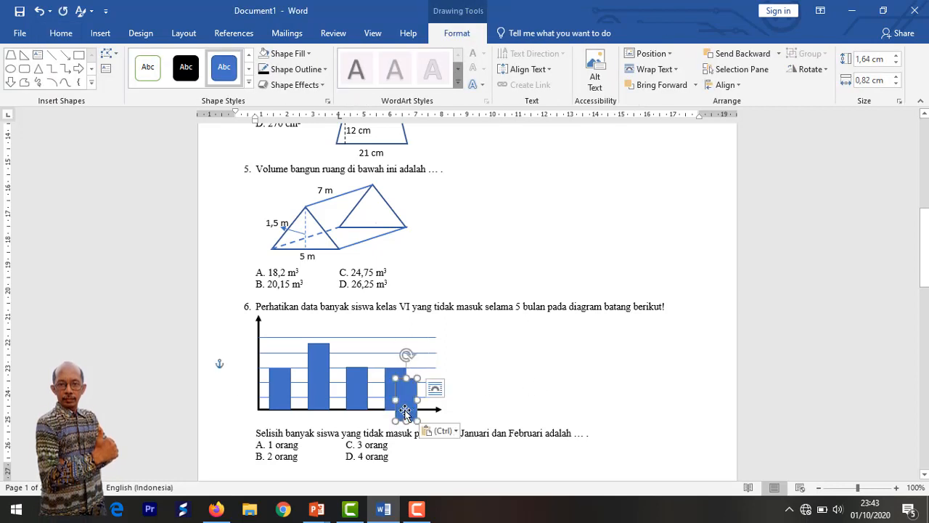
pyautogui.moveTo(406, 410); pyautogui.dragTo(428, 398)
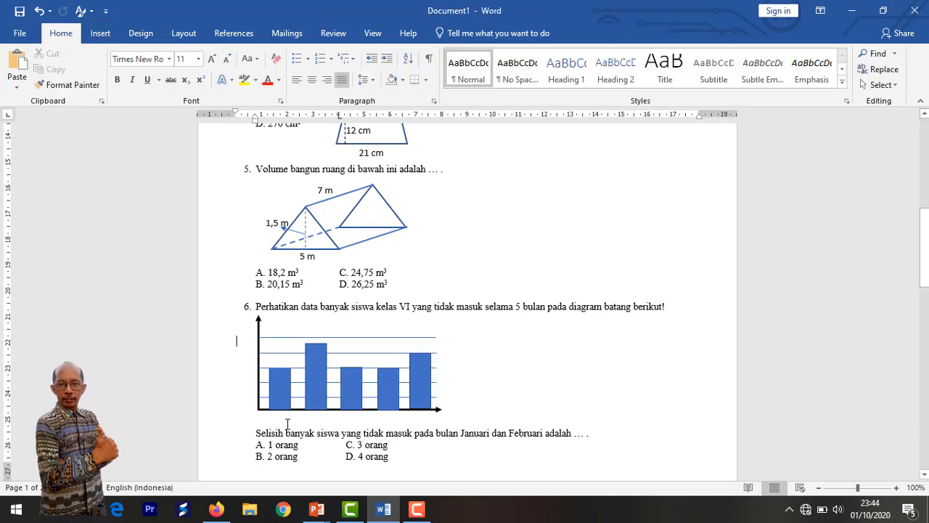
# Insert a narrow text box about 2,54 cm tall beside the chart's arrowhead end and enter the scale number 2
pyautogui.click(280, 400)
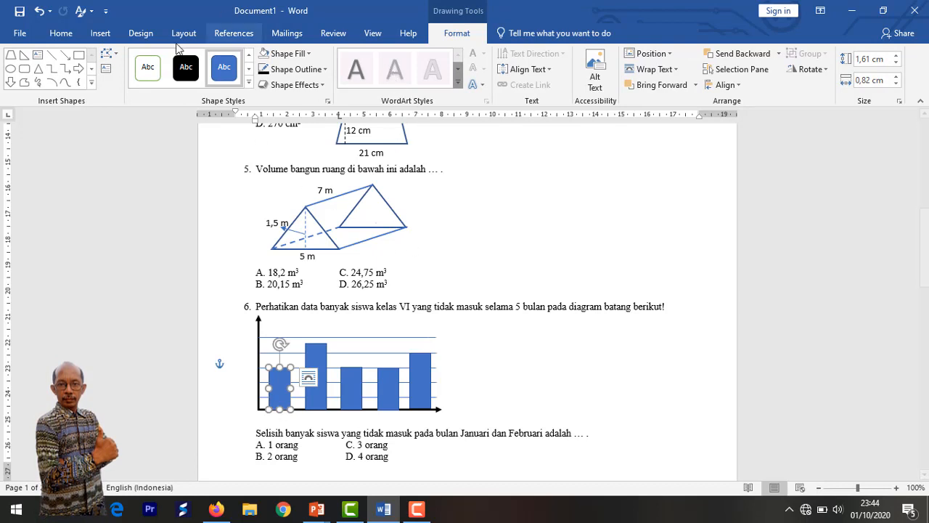
pyautogui.click(100, 34)
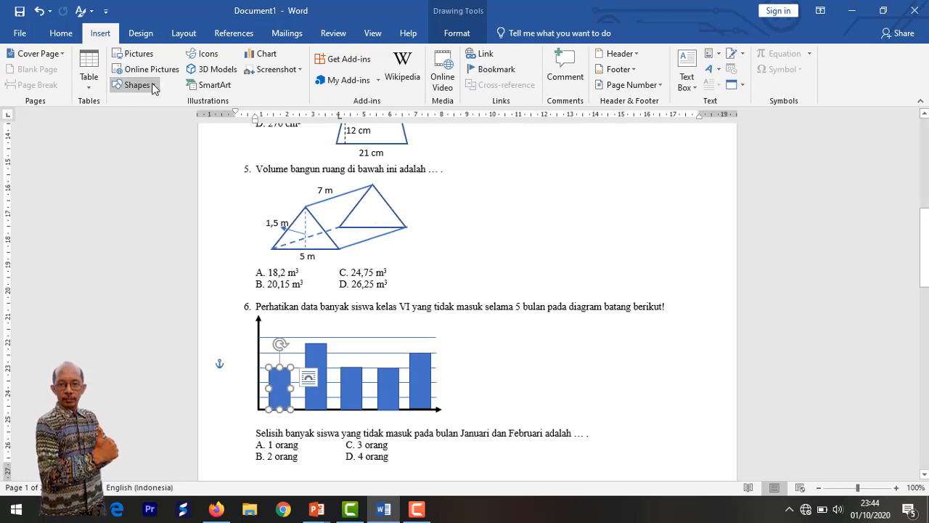
pyautogui.click(151, 86)
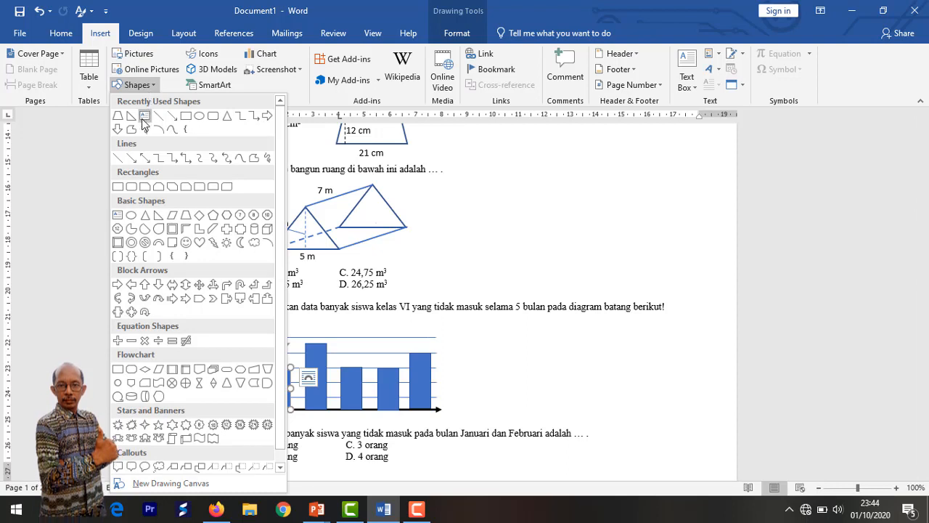
pyautogui.click(142, 114)
pyautogui.click(462, 352)
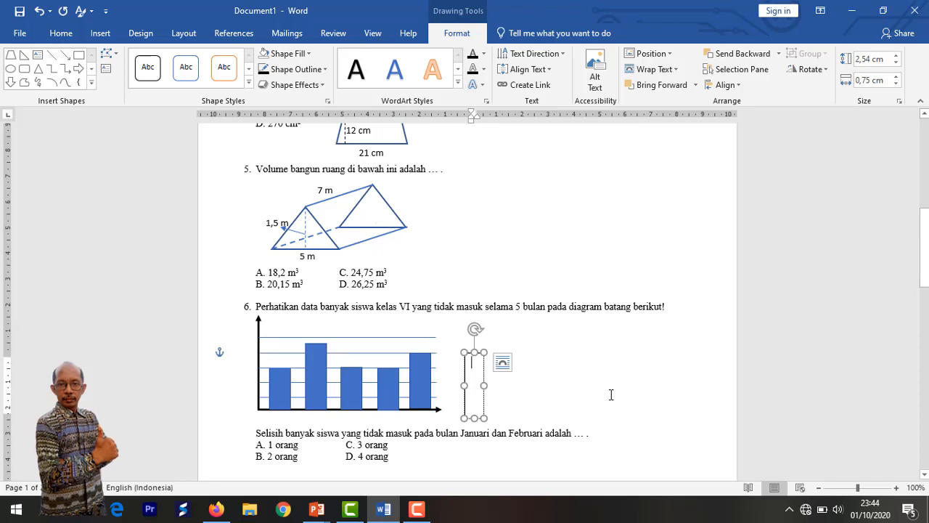
pyautogui.write('2')
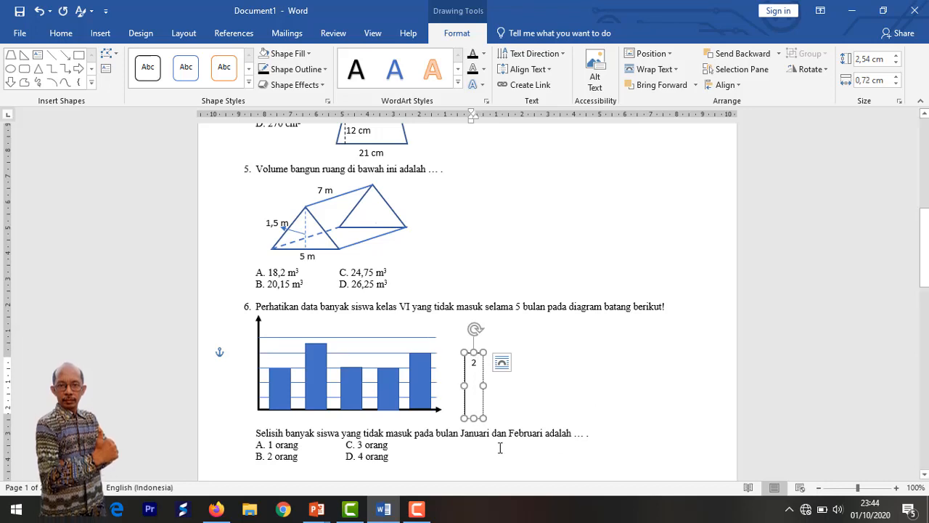
# Shrink the text box containing 2 to about 0,71 cm tall, place it beside the vertical axis's lowest gridline, and remove its fill and outline
pyautogui.moveTo(472, 415); pyautogui.dragTo(249, 434)
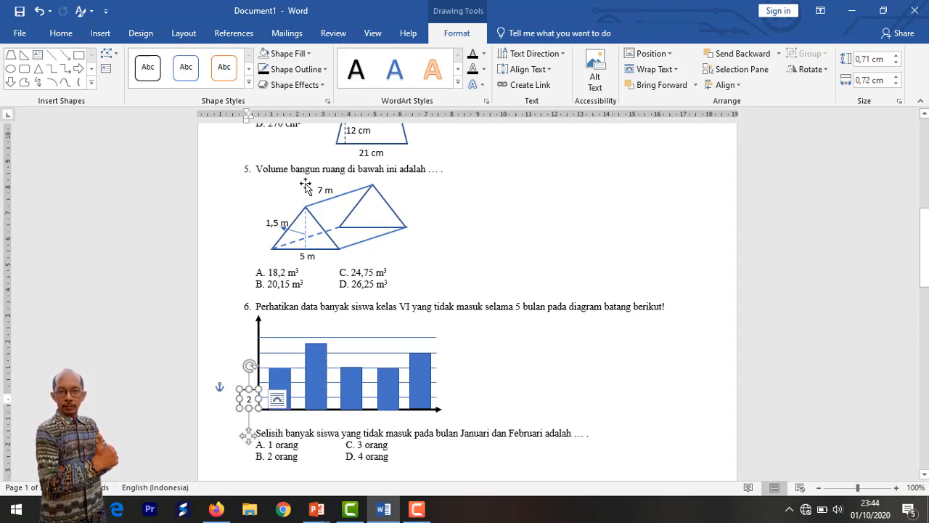
pyautogui.click(308, 53)
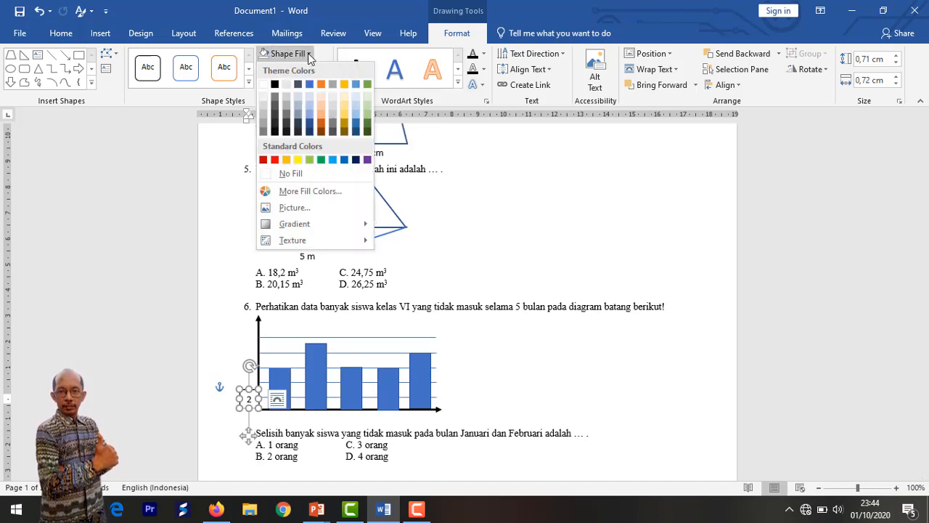
pyautogui.click(300, 174)
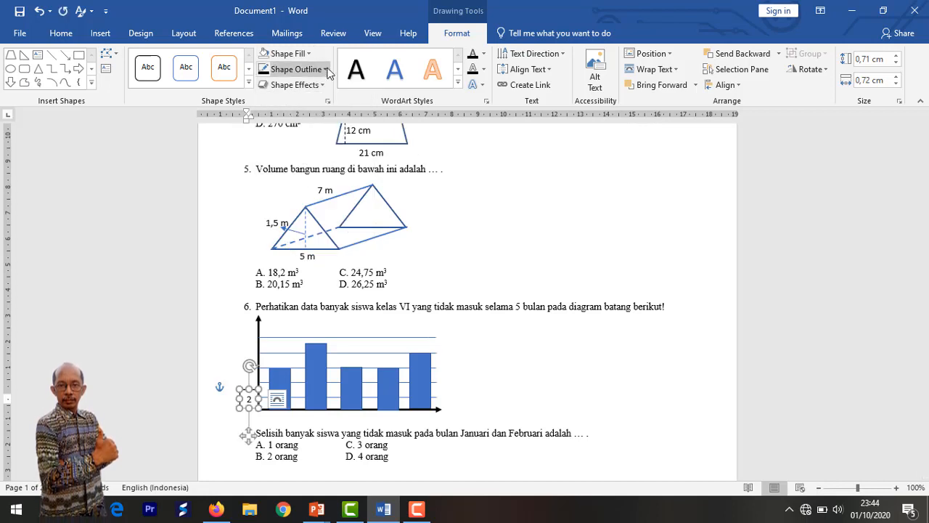
pyautogui.click(326, 70)
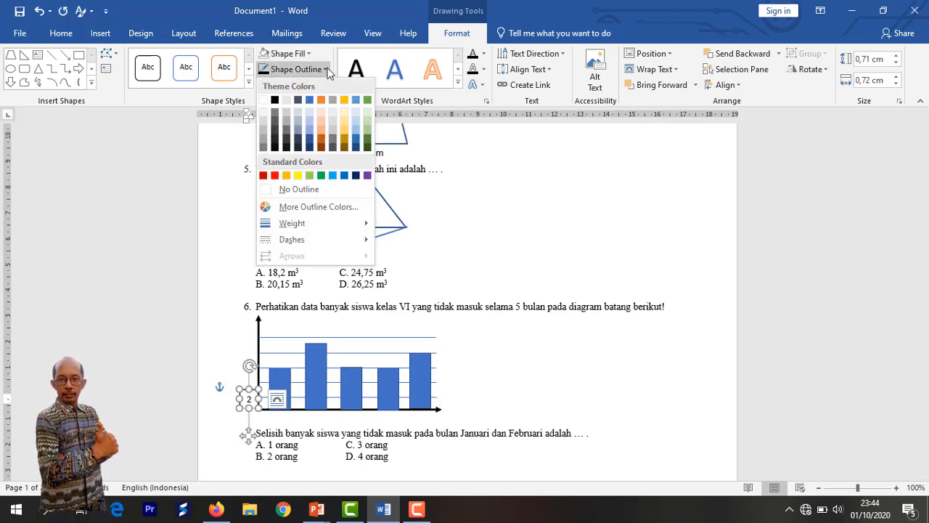
pyautogui.click(309, 190)
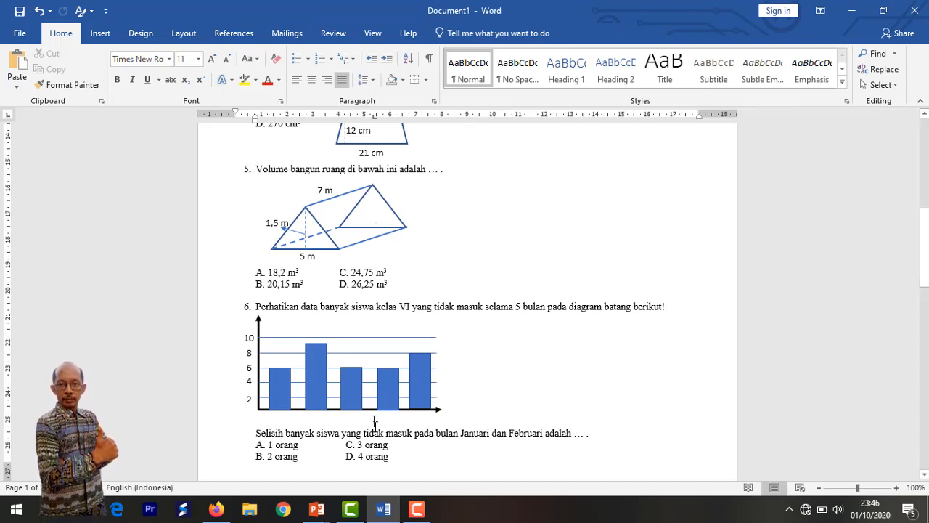
# Add two blank lines below question 6's chart and insert a narrow text box, about 2,54 cm tall, reading "senin"
pyautogui.press('Return')
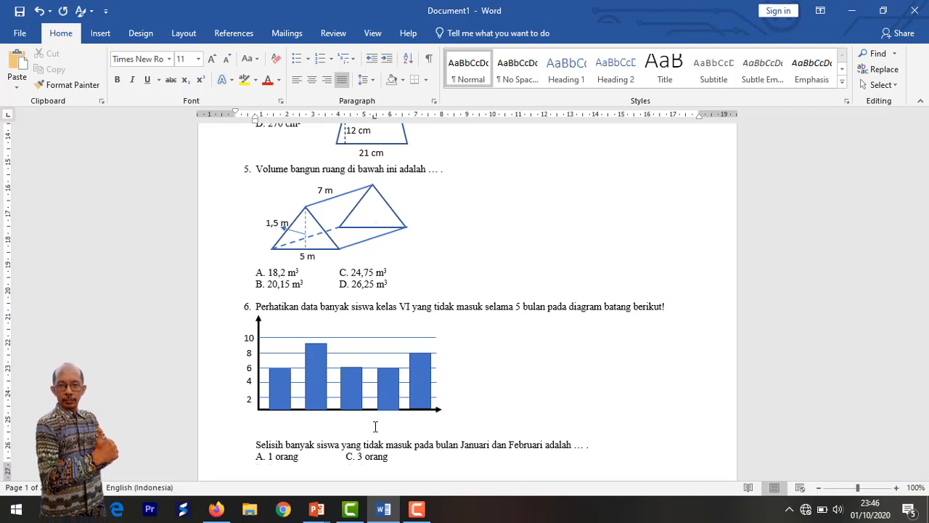
pyautogui.press('Return')
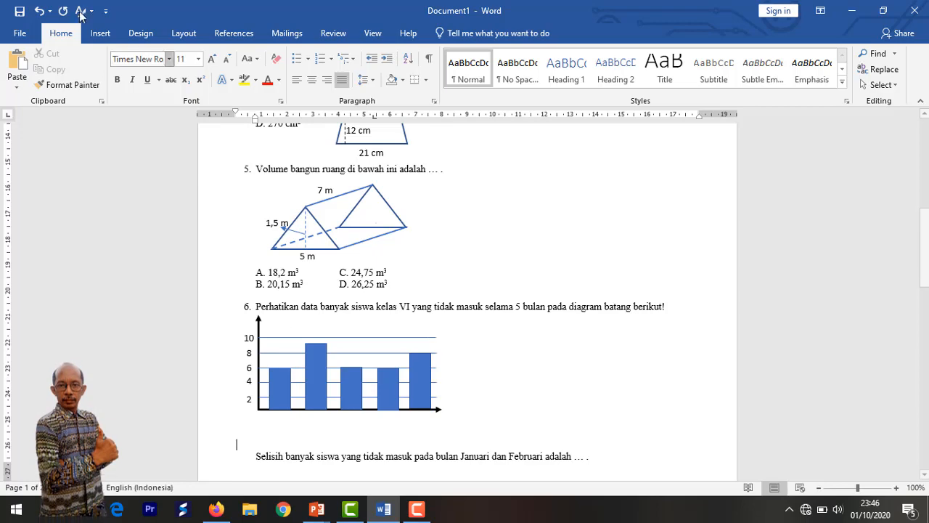
pyautogui.click(103, 34)
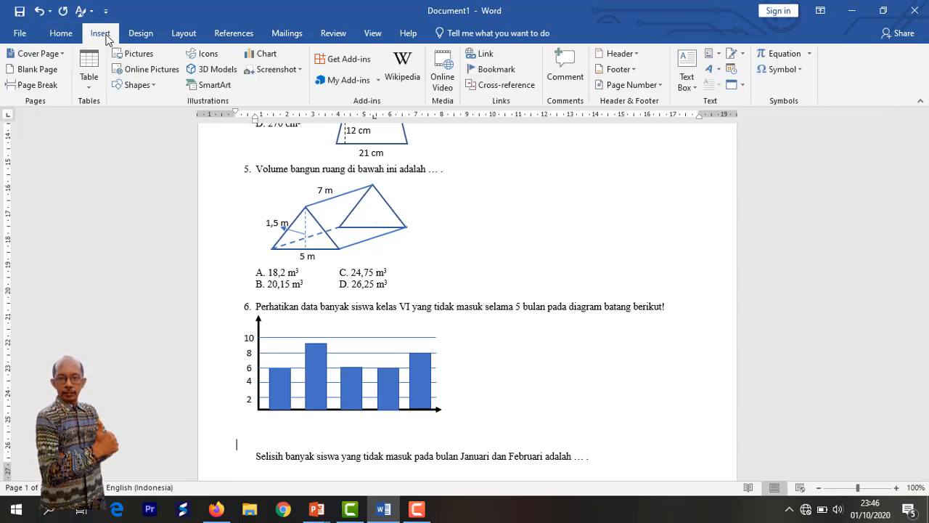
pyautogui.click(150, 86)
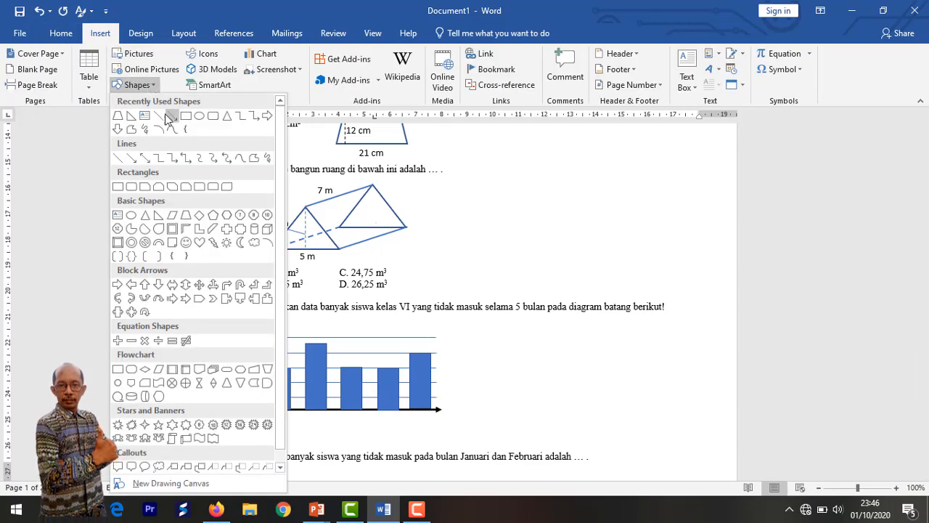
pyautogui.click(144, 116)
pyautogui.moveTo(450, 248); pyautogui.dragTo(470, 313)
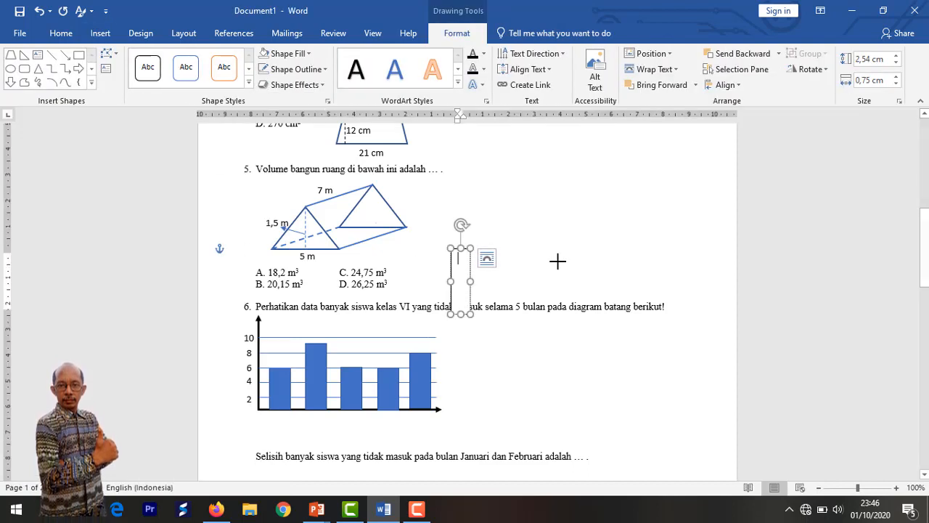
pyautogui.write('senin')
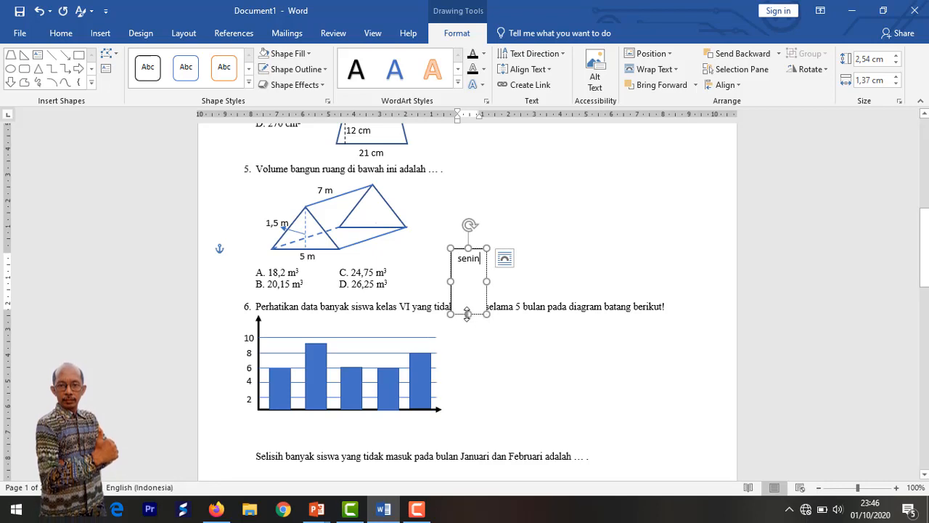
# Shrink the "senin" text box to about 0,74 cm tall, place it beneath the first bar, and remove its fill and outline
pyautogui.moveTo(468, 313); pyautogui.dragTo(291, 432)
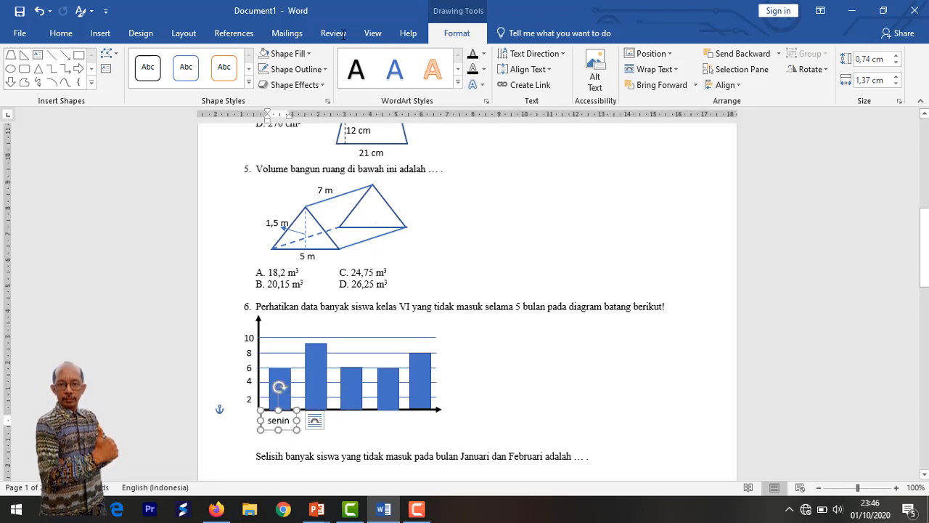
pyautogui.click(309, 53)
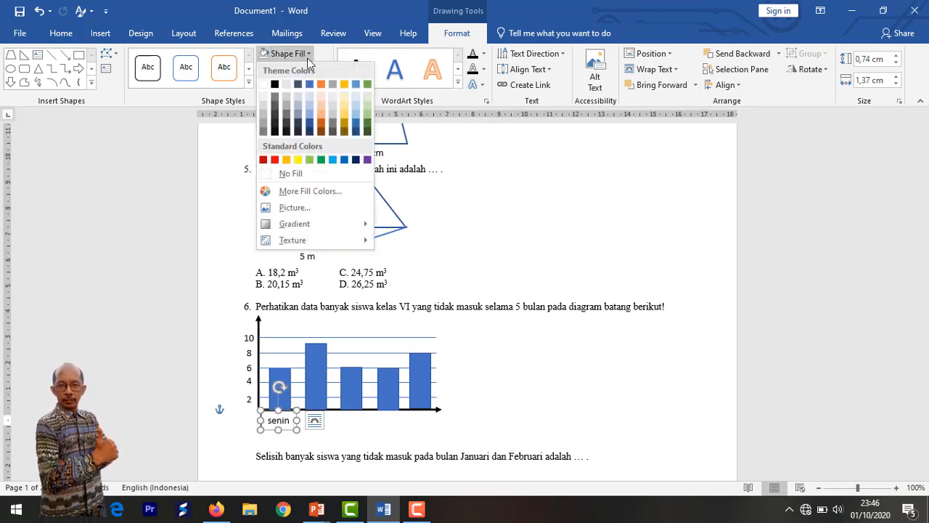
pyautogui.click(309, 172)
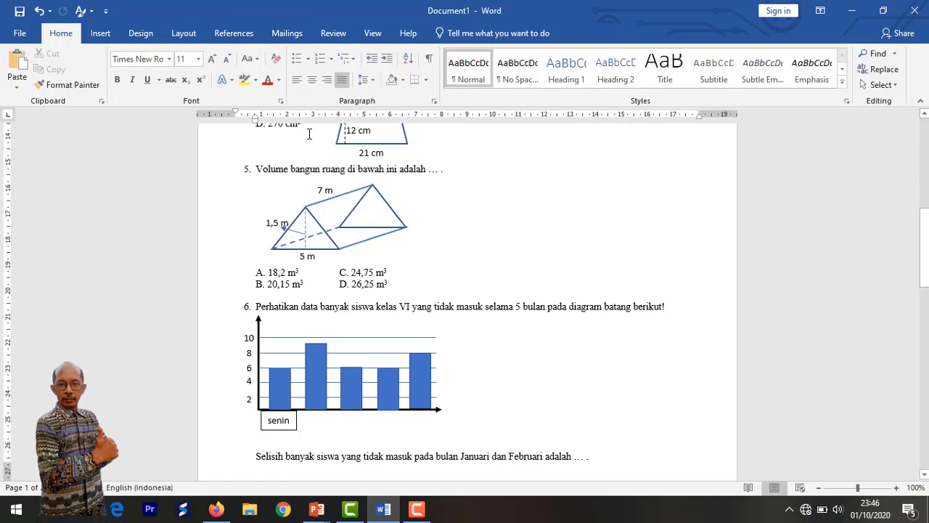
pyautogui.click(276, 431)
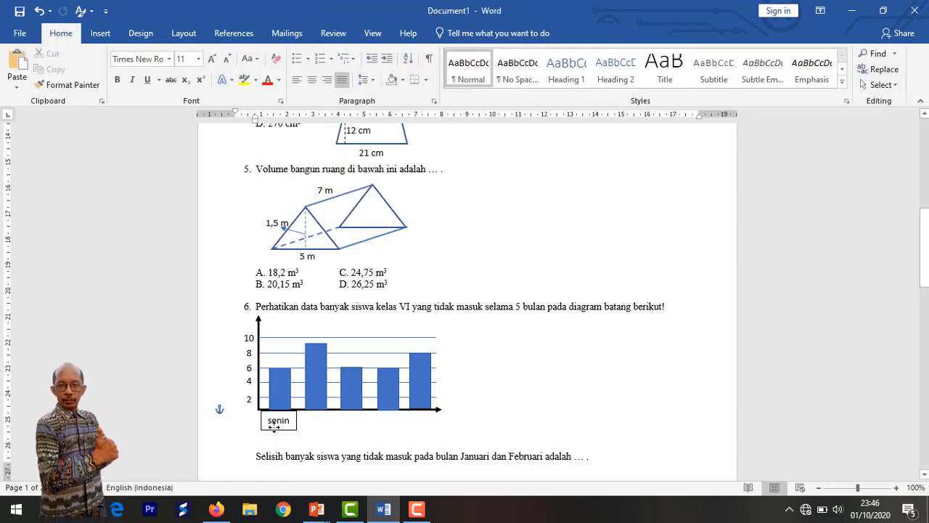
pyautogui.click(326, 71)
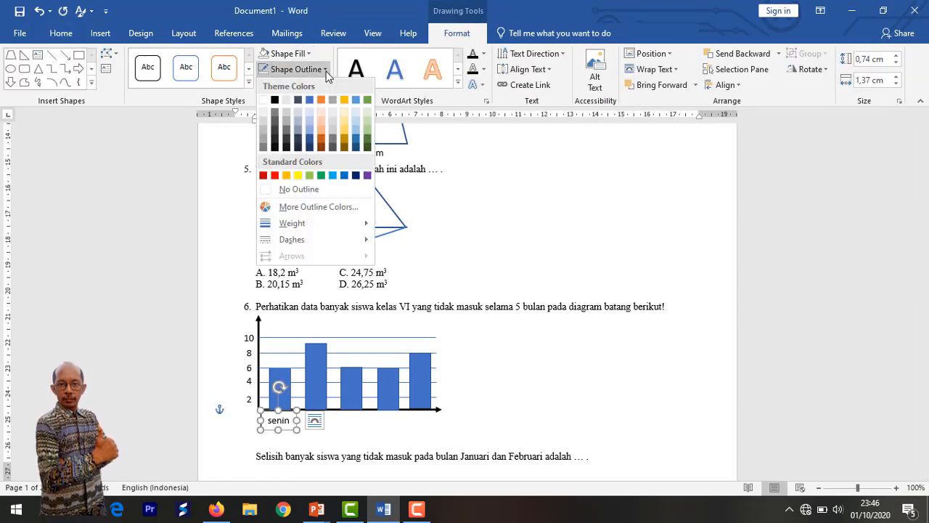
pyautogui.click(283, 189)
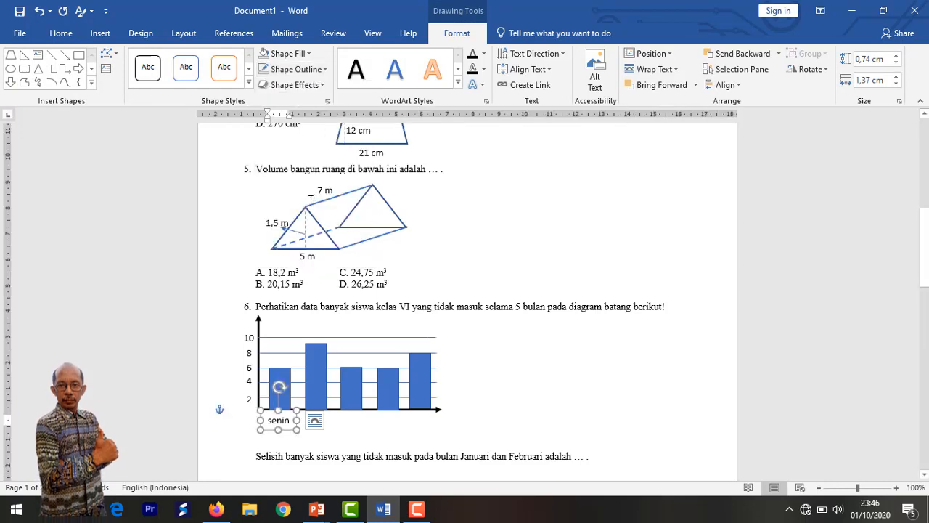
pyautogui.keyDown('ctrl'); pyautogui.click(288, 430); pyautogui.keyUp('ctrl')
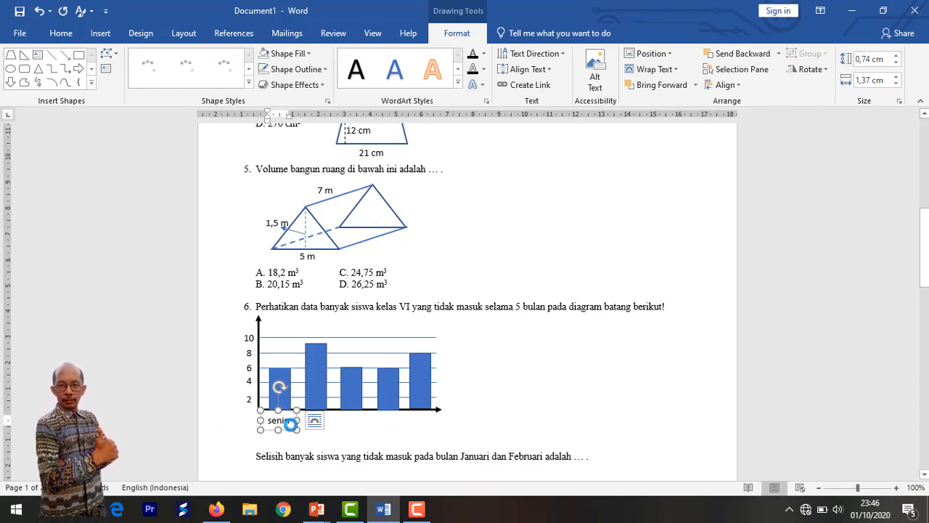
pyautogui.hotkey('ctrl', 'v')
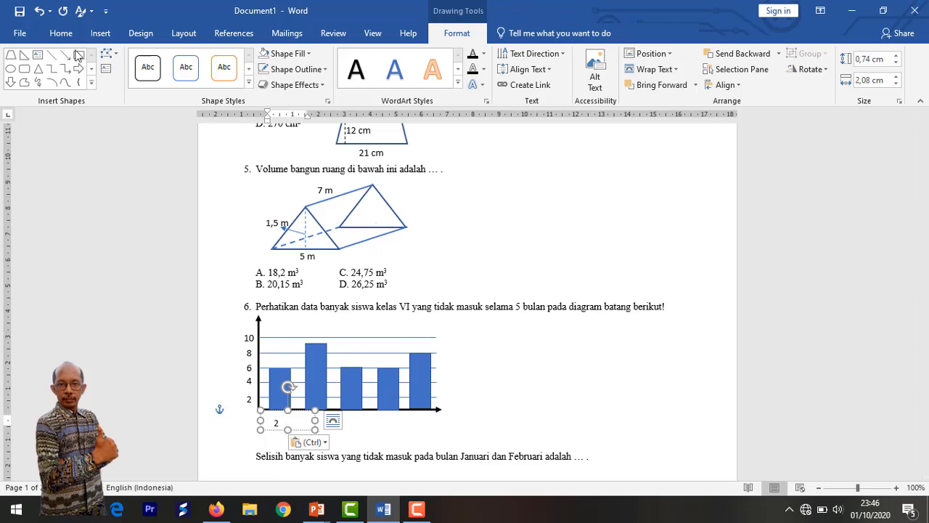
pyautogui.click(40, 11)
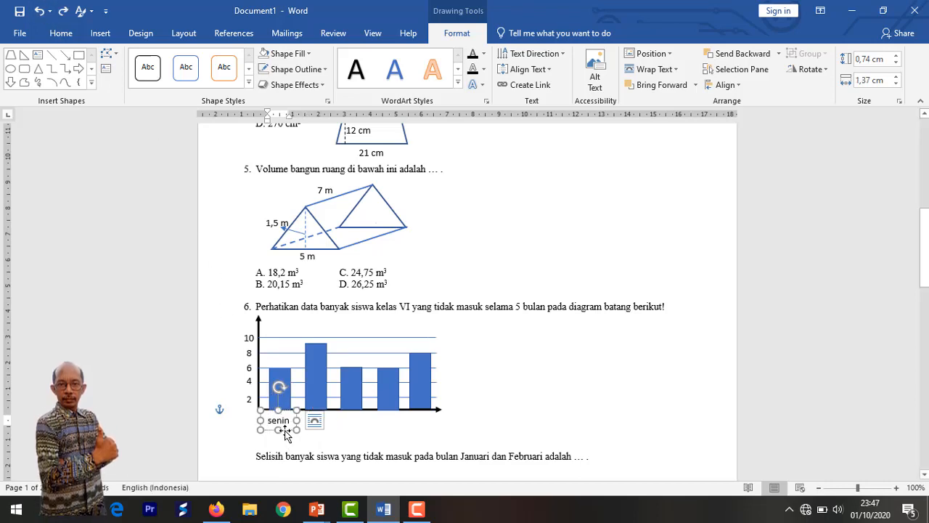
# Duplicate the "senin" label and place the copy beneath the second bar, level with the original
pyautogui.click(454, 415)
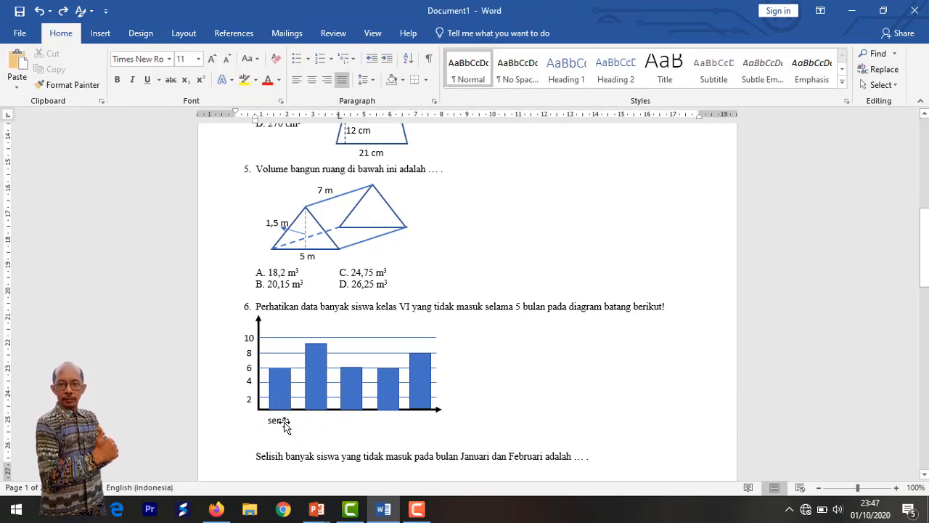
pyautogui.hotkey('ctrl', 'v')
pyautogui.doubleClick(255, 414)
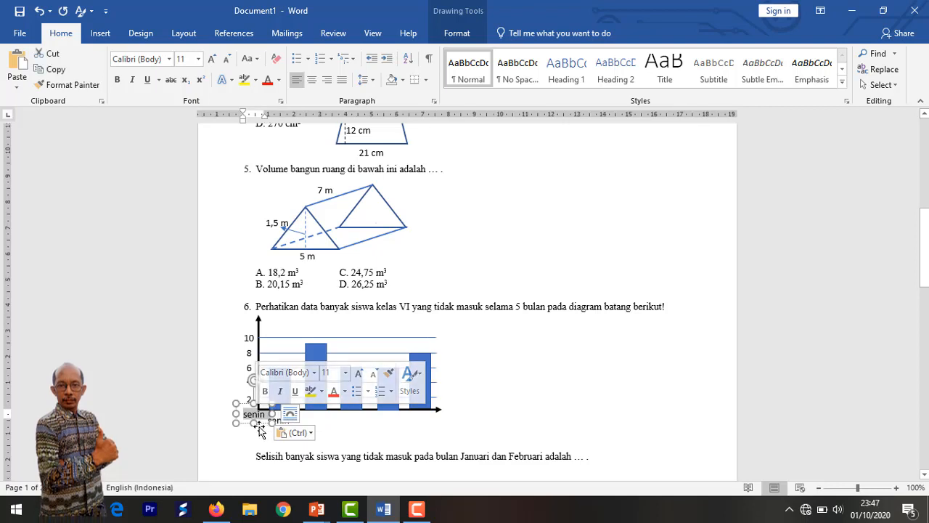
pyautogui.moveTo(262, 426); pyautogui.dragTo(319, 433)
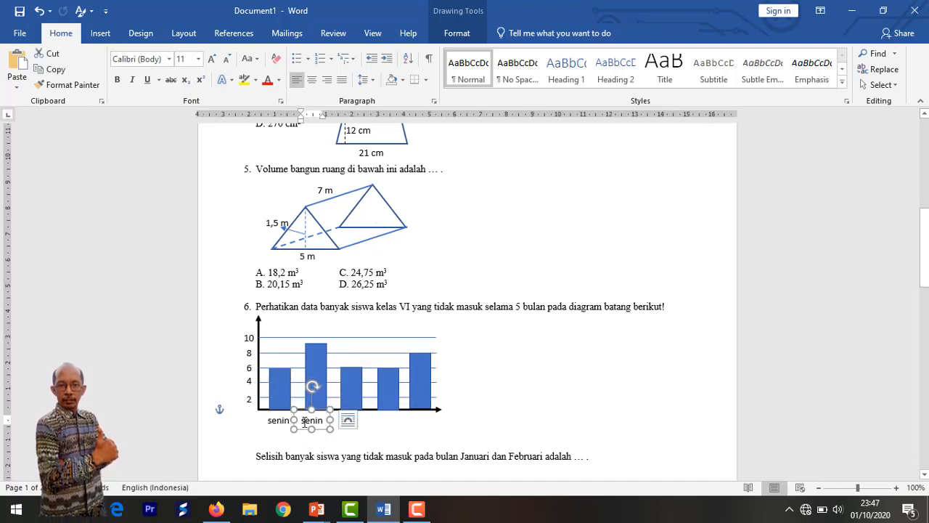
# Change the text of the label beneath the second bar to "selasa"
pyautogui.click(325, 421)
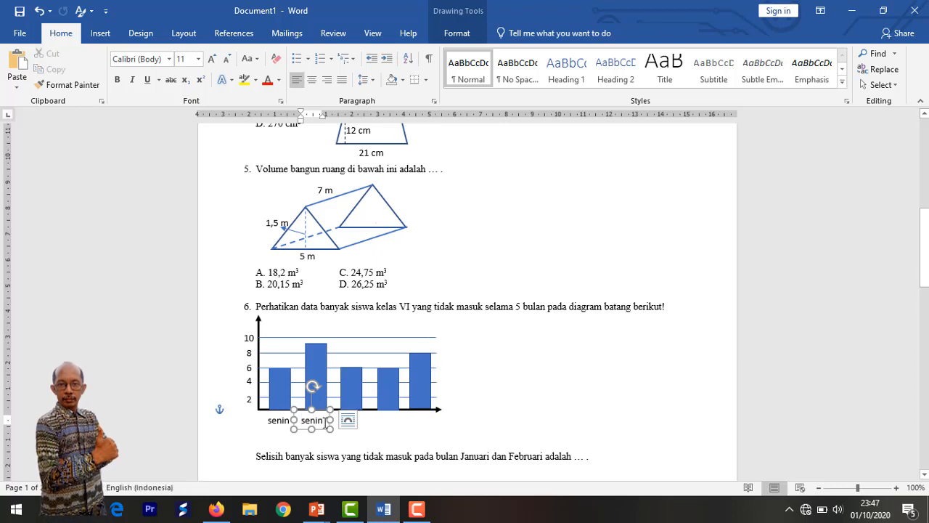
pyautogui.write('Selas')
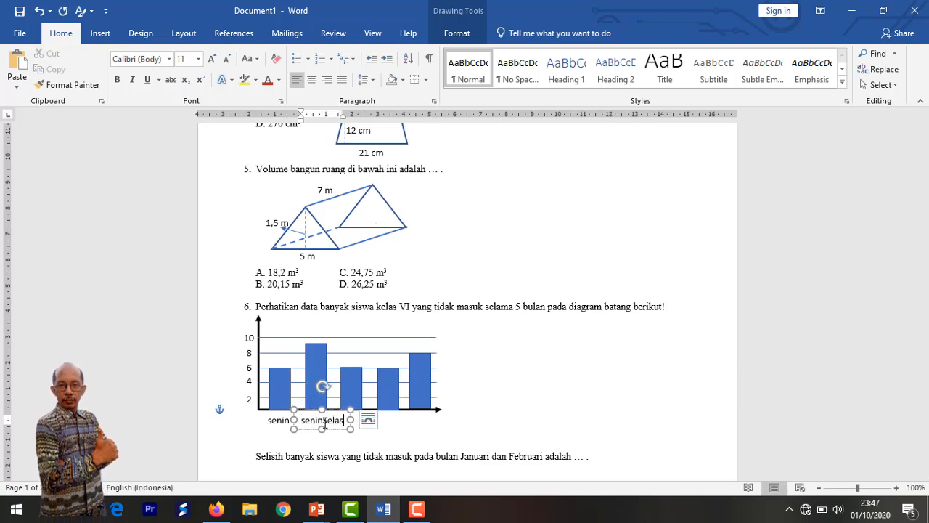
pyautogui.press('BackSpace')
pyautogui.press('BackSpace')
pyautogui.press('BackSpace')
pyautogui.press('BackSpace')
pyautogui.press('BackSpace')
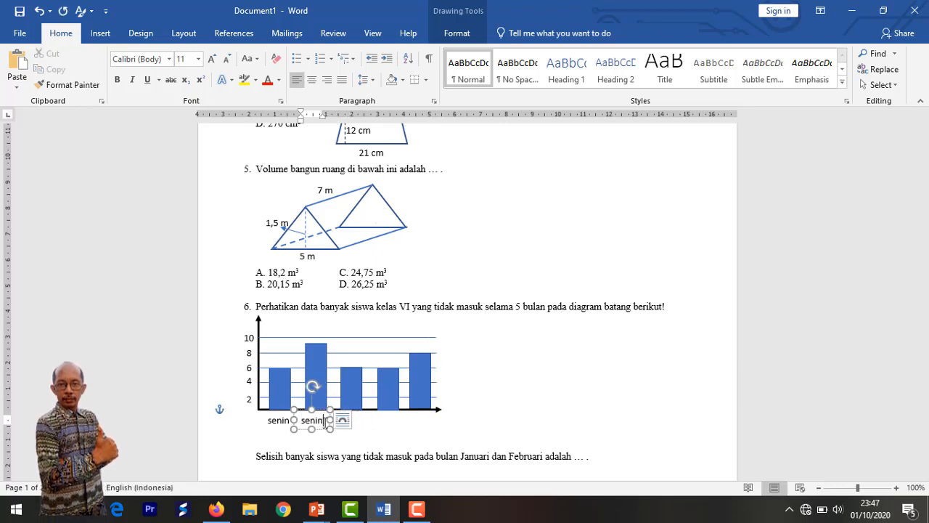
pyautogui.press('BackSpace')
pyautogui.press('BackSpace')
pyautogui.press('BackSpace')
pyautogui.press('BackSpace')
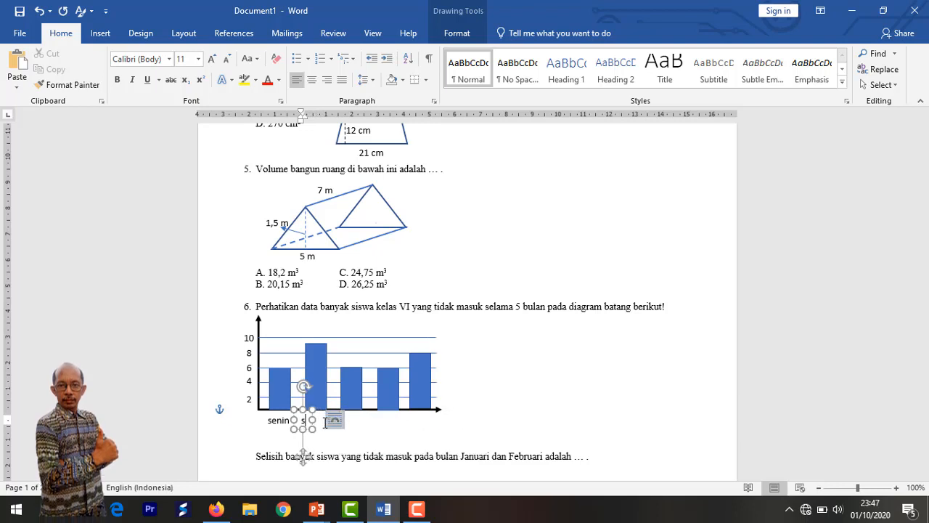
pyautogui.write('elasa')
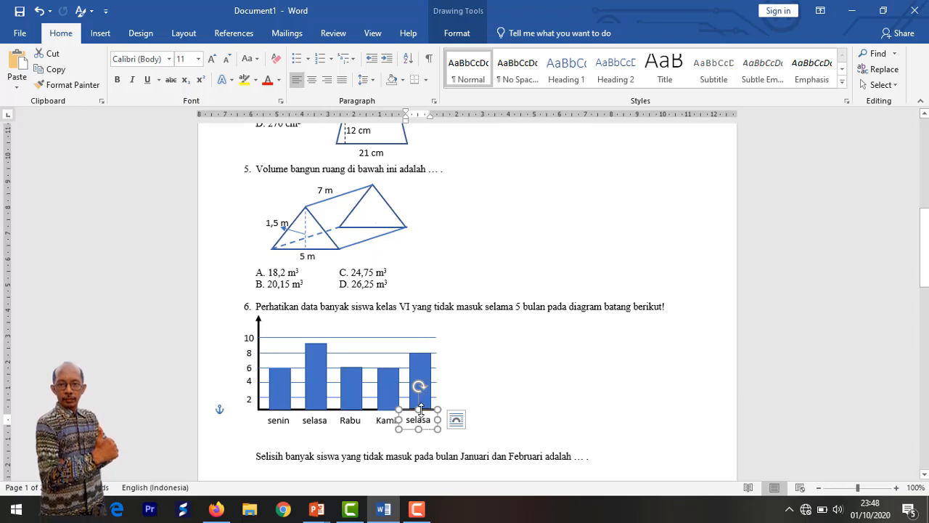
# Delete the extra "selasa" label near the fifth bar and place a fresh copy of it beneath that bar
pyautogui.doubleClick(435, 422)
pyautogui.click(436, 422)
pyautogui.press('Delete')
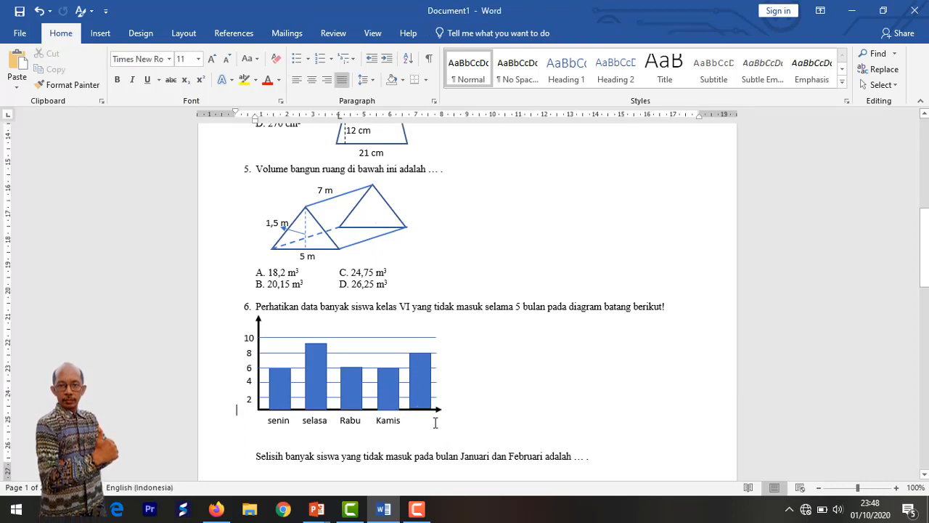
pyautogui.hotkey('ctrl', 'v')
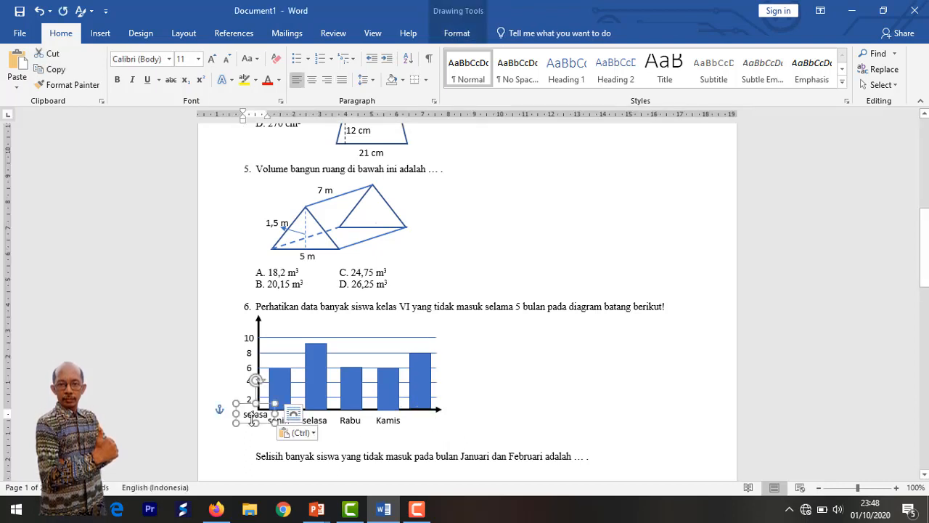
pyautogui.moveTo(249, 404); pyautogui.dragTo(436, 424)
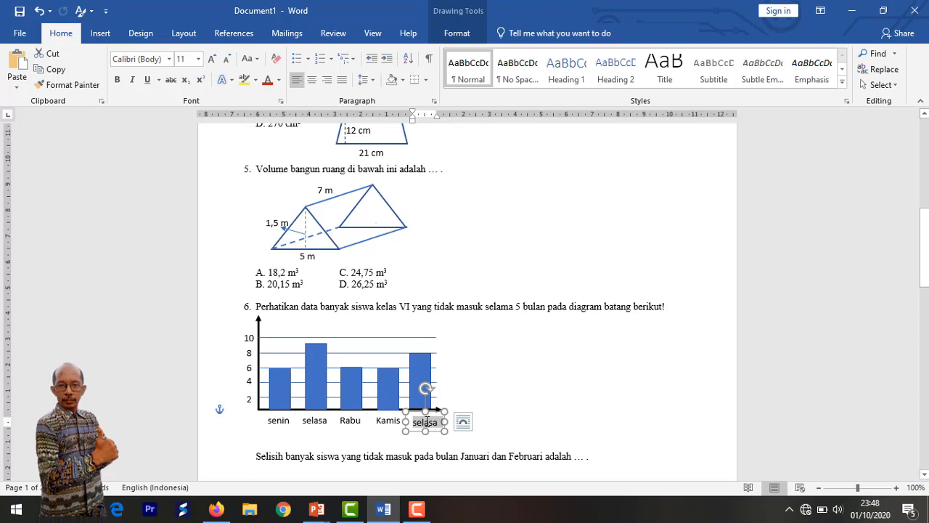
# Replace the text of the label beneath the fifth bar with "Jumat"
pyautogui.click(436, 423)
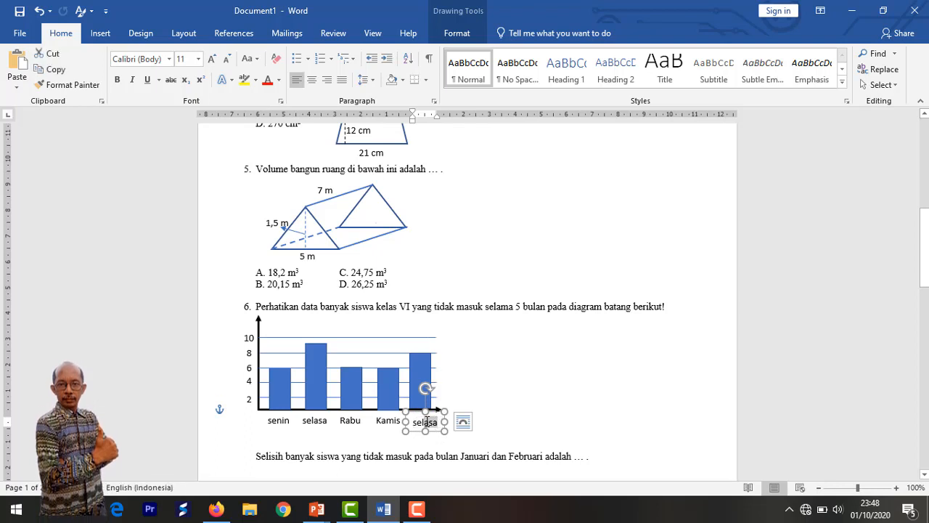
pyautogui.press('BackSpace')
pyautogui.press('BackSpace')
pyautogui.press('BackSpace')
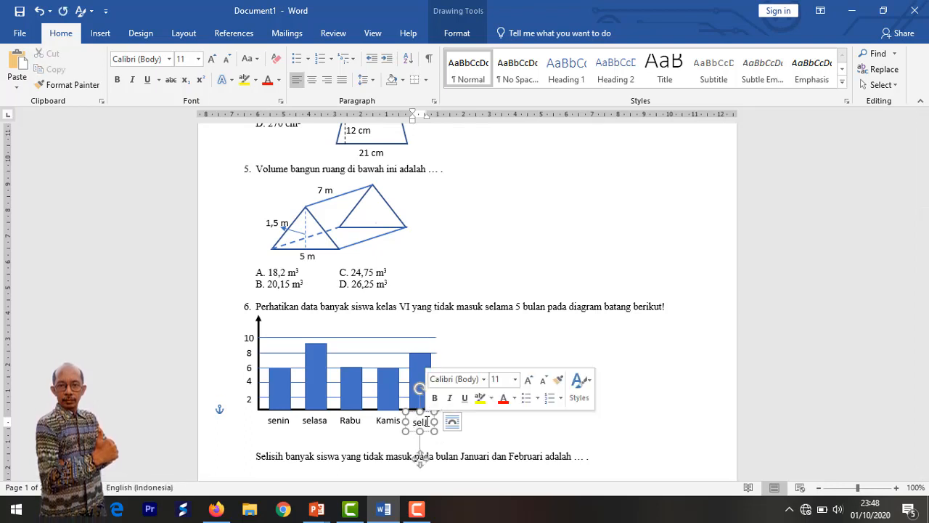
pyautogui.press('BackSpace')
pyautogui.press('BackSpace')
pyautogui.press('BackSpace')
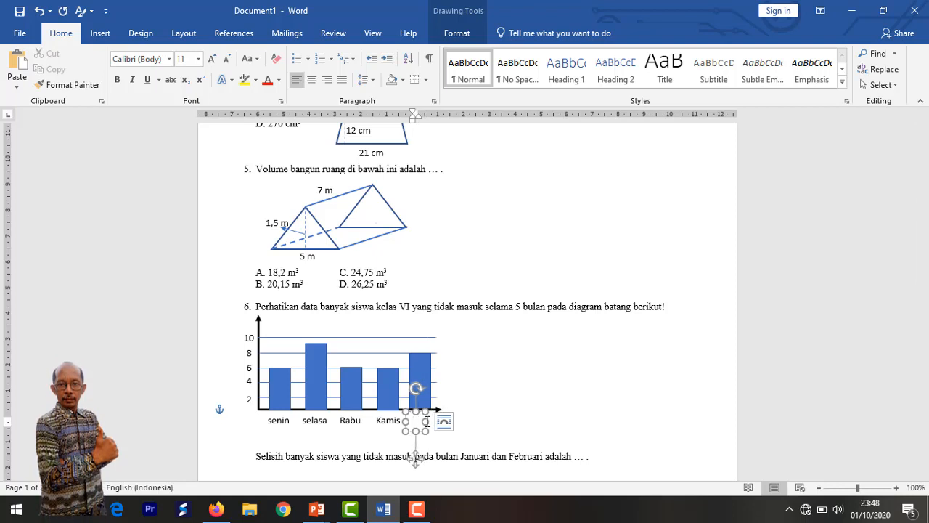
pyautogui.write('Jumat')
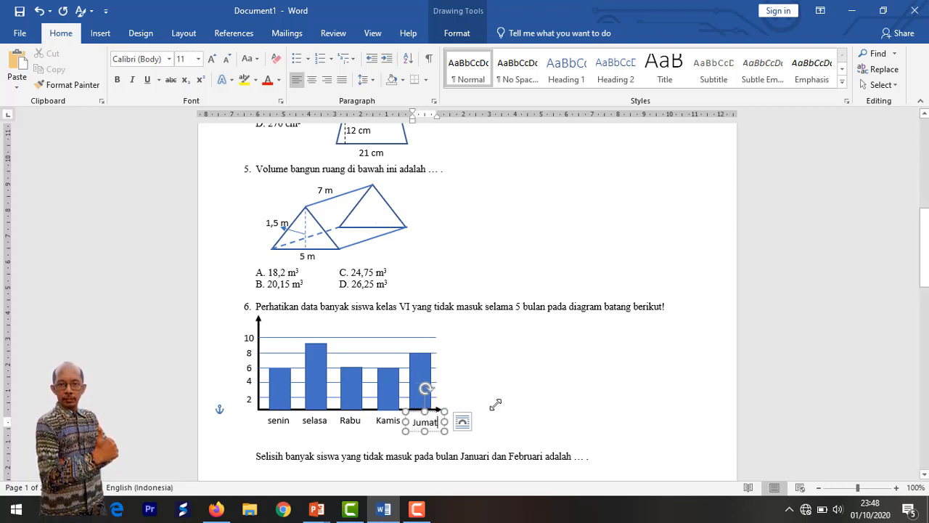
# Nudge the "Jumat" label slightly up and to the left so it is level with the other weekday labels
pyautogui.click(434, 411)
pyautogui.press('Up')
pyautogui.press('Up')
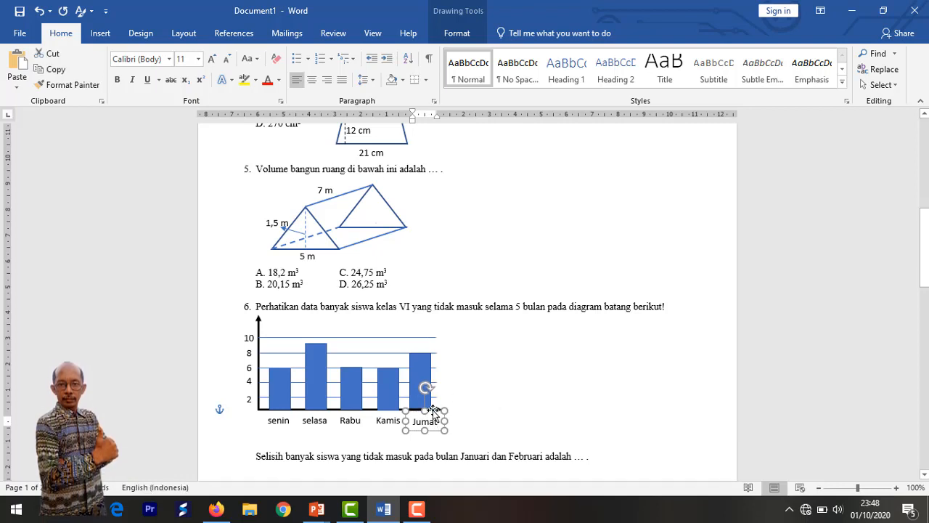
pyautogui.press('Left')
pyautogui.press('Left')
pyautogui.press('Left')
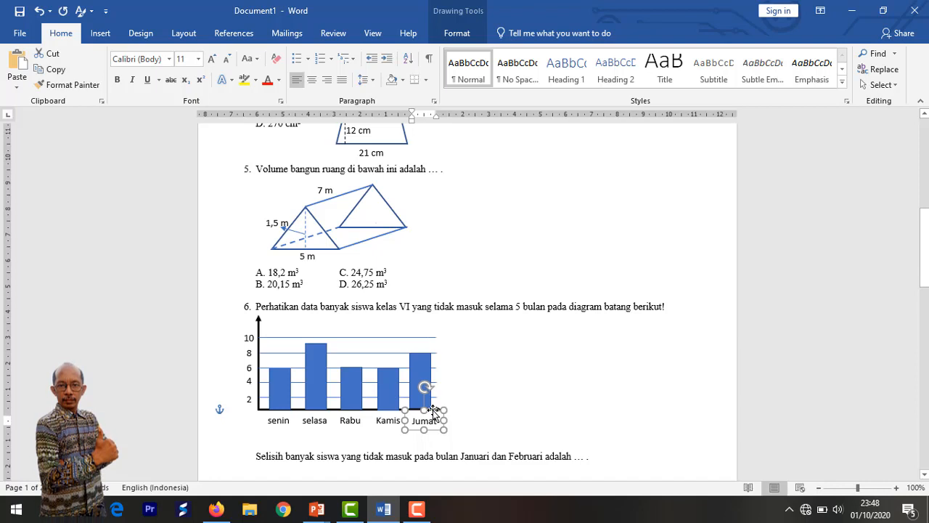
pyautogui.click(538, 390)
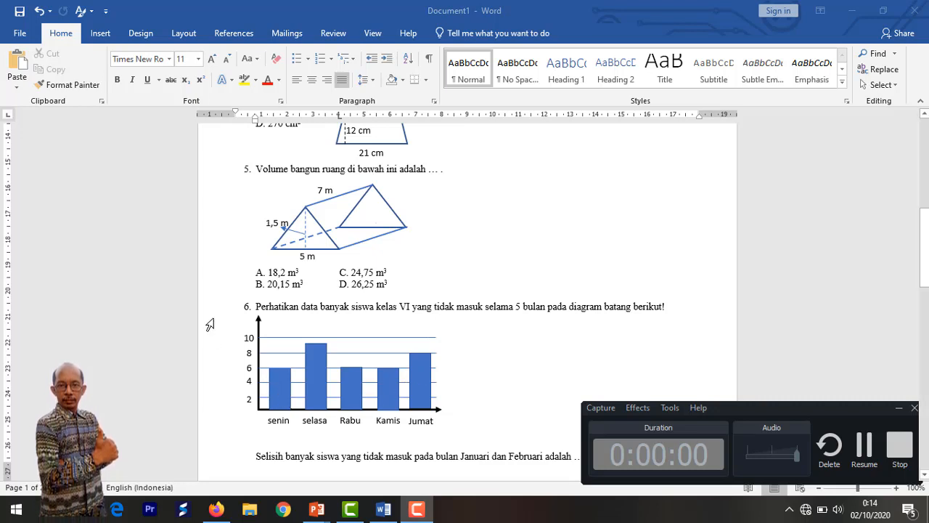
# Select the chart's vertical axis, the 10 and 8 labels, all five bars and the gridlines, and shift them together slightly to the right
pyautogui.click(257, 330)
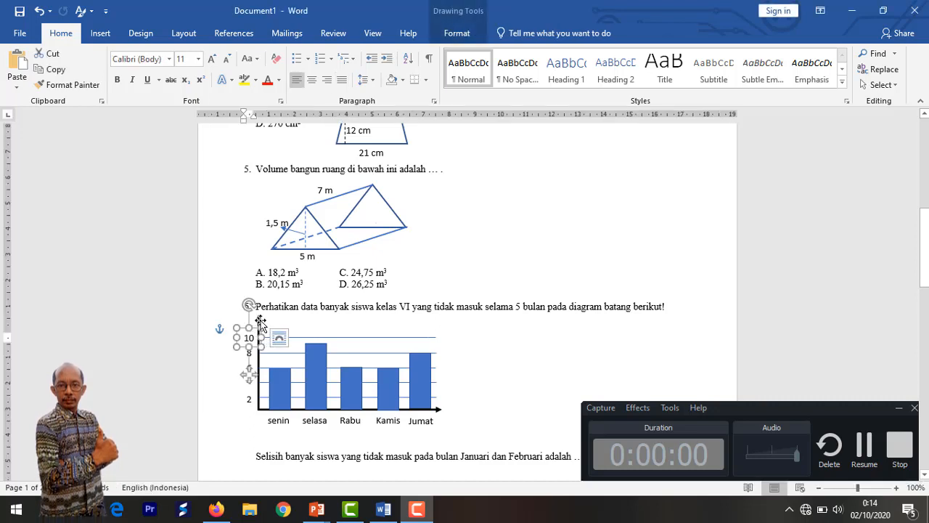
pyautogui.keyDown('shift'); pyautogui.click(259, 321); pyautogui.keyUp('shift')
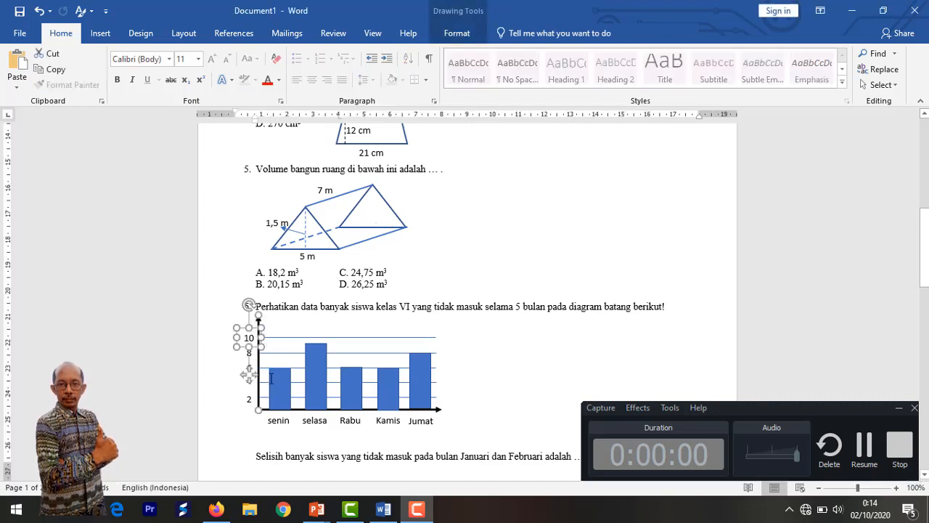
pyautogui.keyDown('shift'); pyautogui.click(250, 356); pyautogui.keyUp('shift')
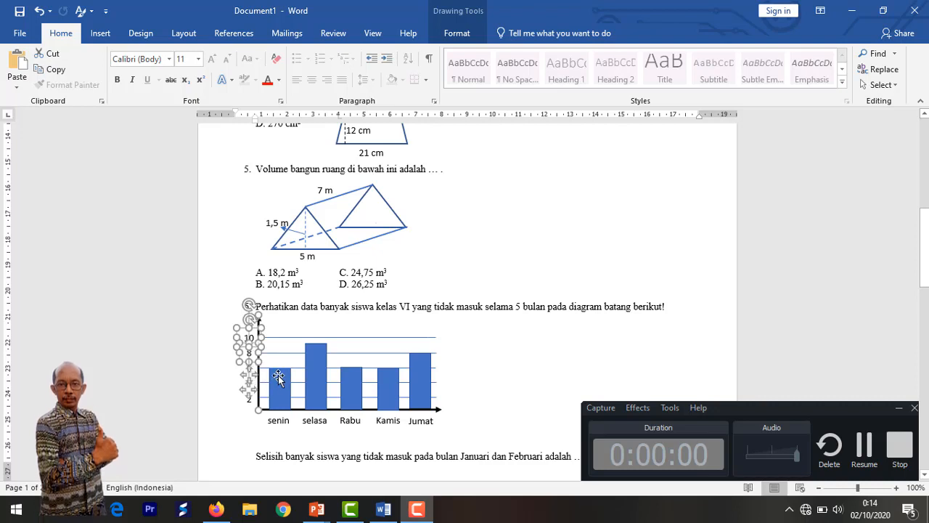
pyautogui.keyDown('shift'); pyautogui.click(278, 377); pyautogui.keyUp('shift')
pyautogui.keyDown('shift'); pyautogui.click(313, 381); pyautogui.keyUp('shift')
pyautogui.keyDown('shift'); pyautogui.click(346, 392); pyautogui.keyUp('shift')
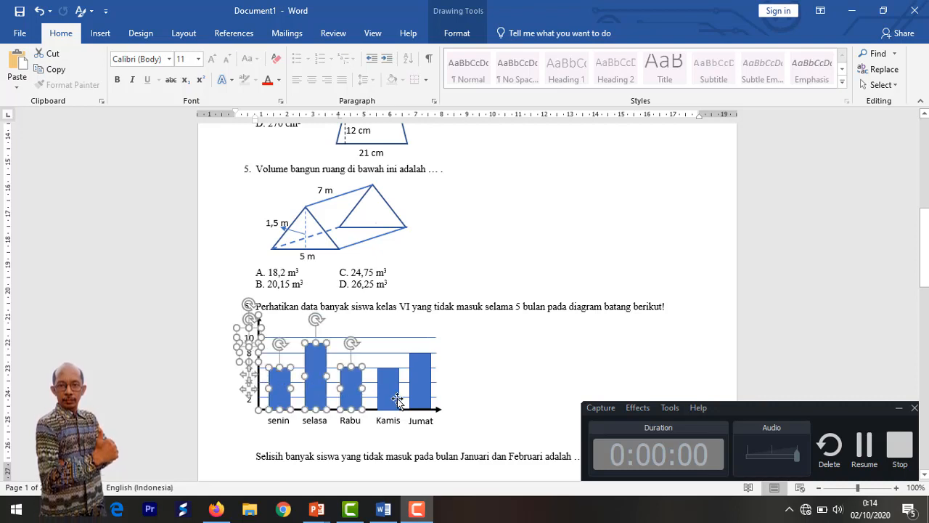
pyautogui.keyDown('shift'); pyautogui.click(397, 400); pyautogui.keyUp('shift')
pyautogui.keyDown('shift'); pyautogui.click(420, 389); pyautogui.keyUp('shift')
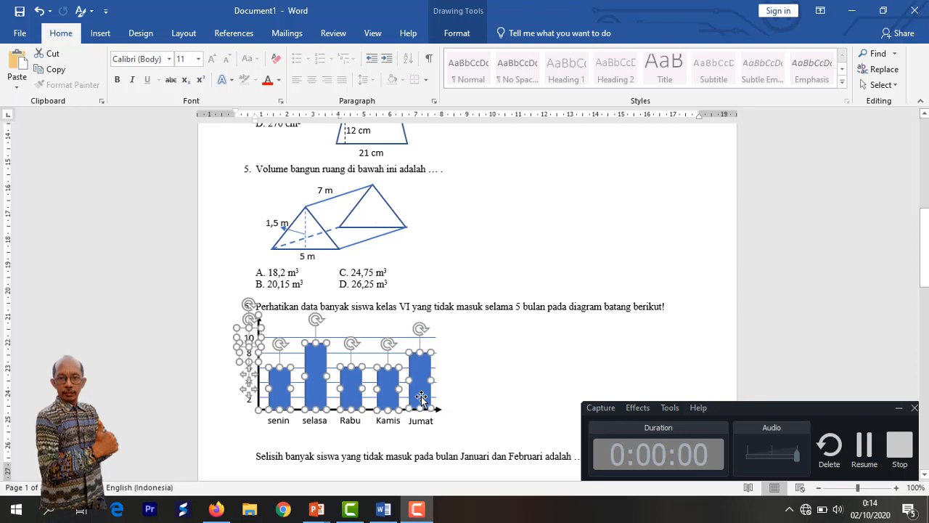
pyautogui.keyDown('shift'); pyautogui.click(403, 338); pyautogui.keyUp('shift')
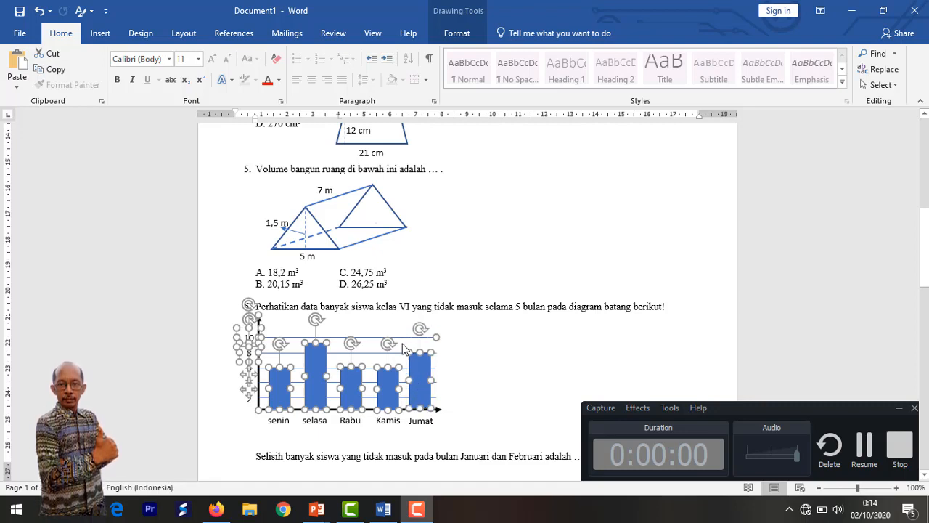
pyautogui.keyDown('shift'); pyautogui.click(399, 354); pyautogui.keyUp('shift')
pyautogui.keyDown('shift'); pyautogui.click(388, 372); pyautogui.keyUp('shift')
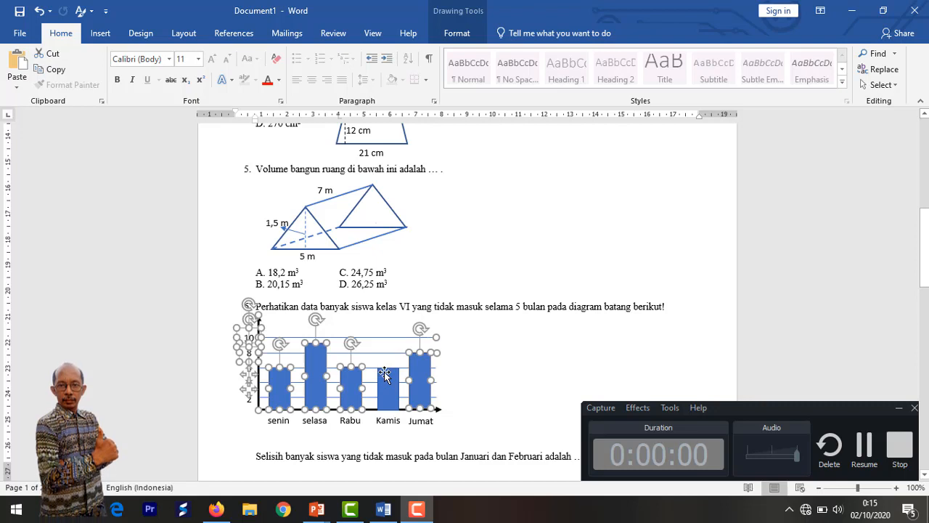
pyautogui.keyDown('shift'); pyautogui.click(377, 371); pyautogui.keyUp('shift')
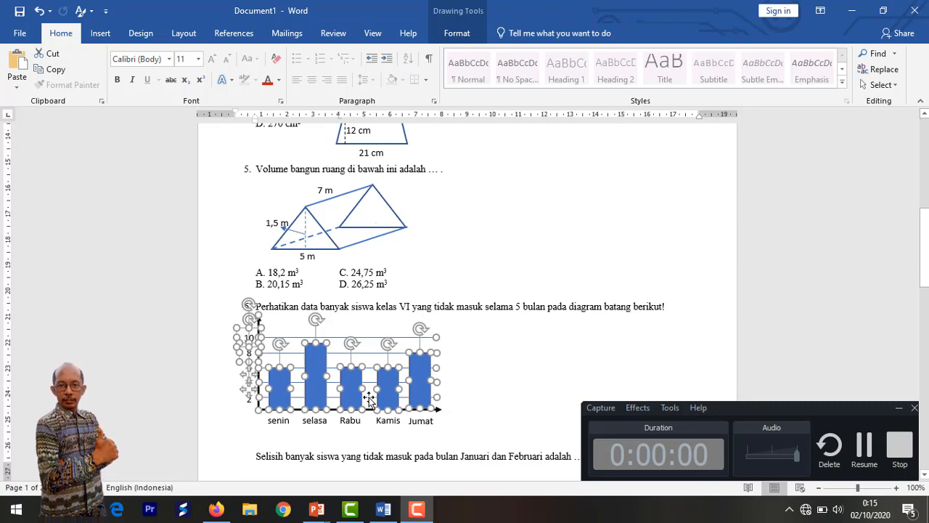
pyautogui.press('Right')
pyautogui.press('Right')
pyautogui.press('Right')
pyautogui.press('Right')
pyautogui.press('Right')
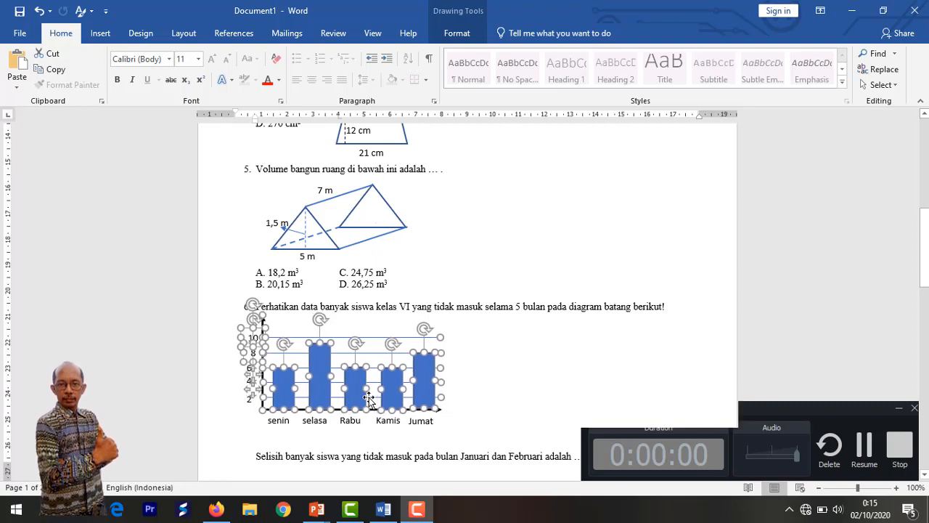
pyautogui.press('Right')
pyautogui.press('Right')
pyautogui.press('Right')
pyautogui.press('Right')
pyautogui.press('Right')
pyautogui.press('Right')
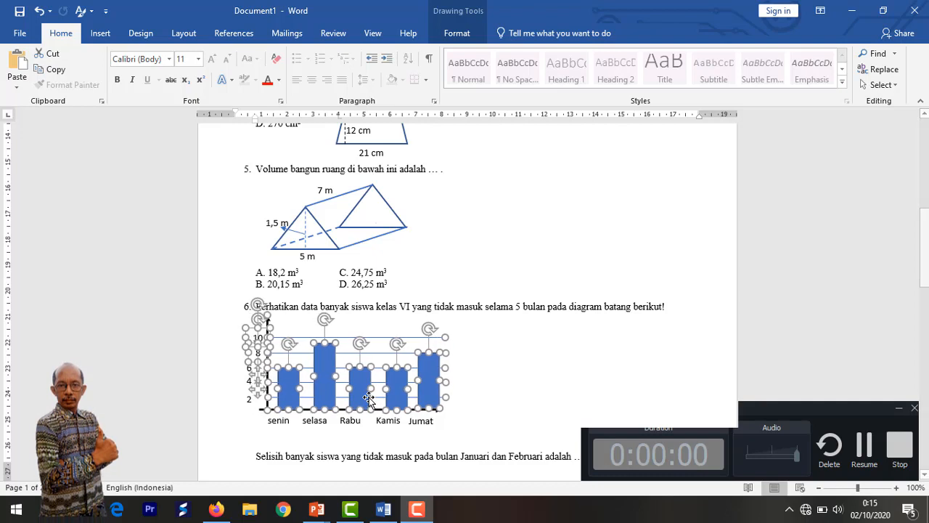
pyautogui.press('Right')
pyautogui.press('Right')
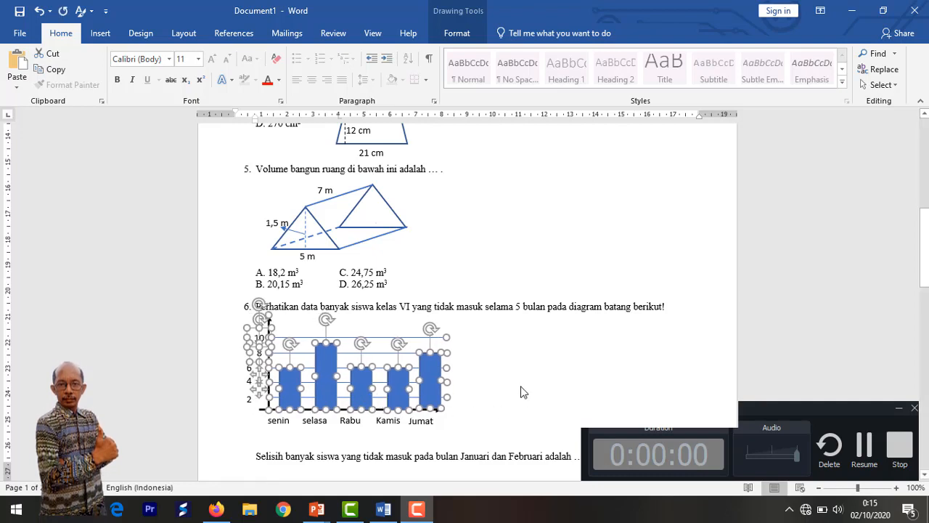
pyautogui.click(519, 389)
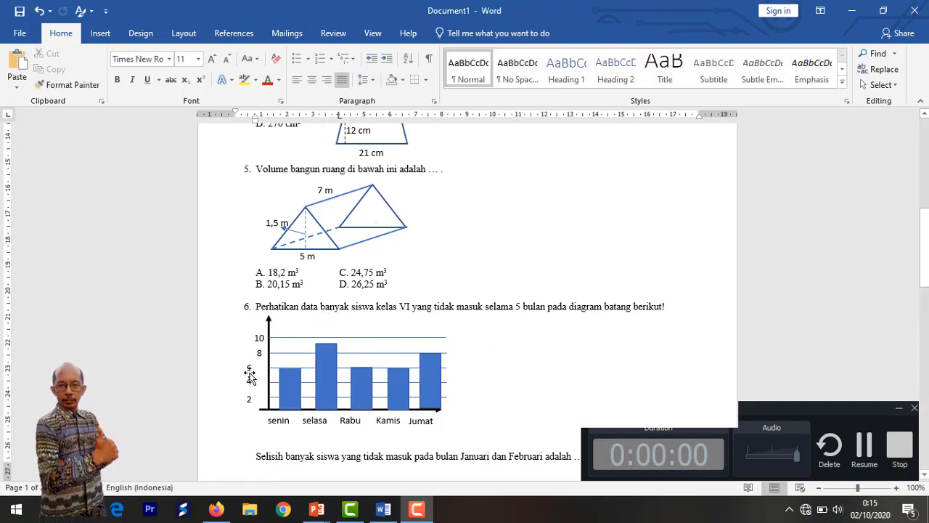
# Move the scale number 6 to the right so it lines up beneath the 8 beside the vertical axis
pyautogui.click(250, 374)
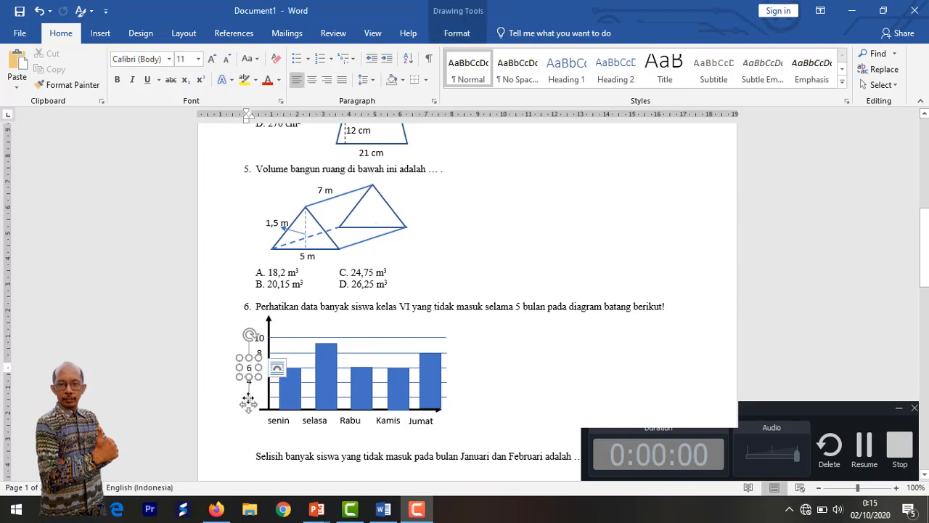
pyautogui.click(252, 406)
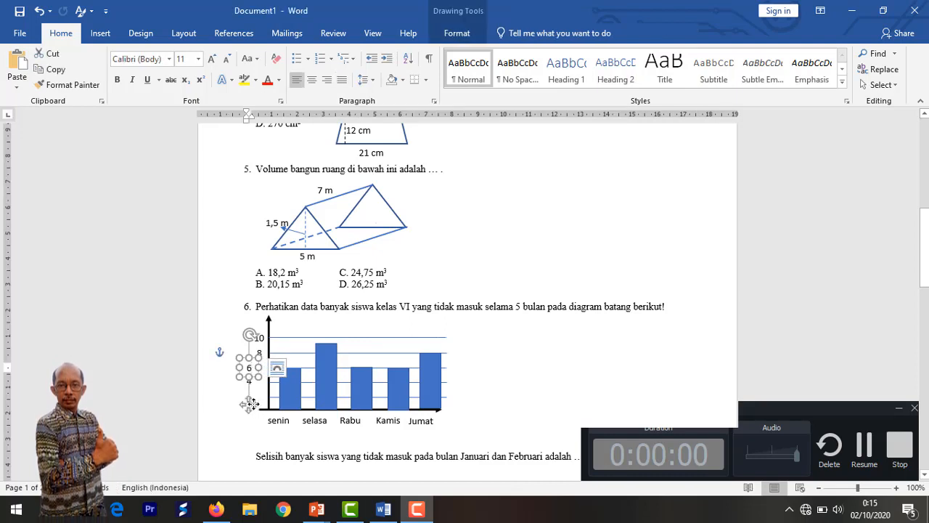
pyautogui.moveTo(252, 403); pyautogui.dragTo(253, 404)
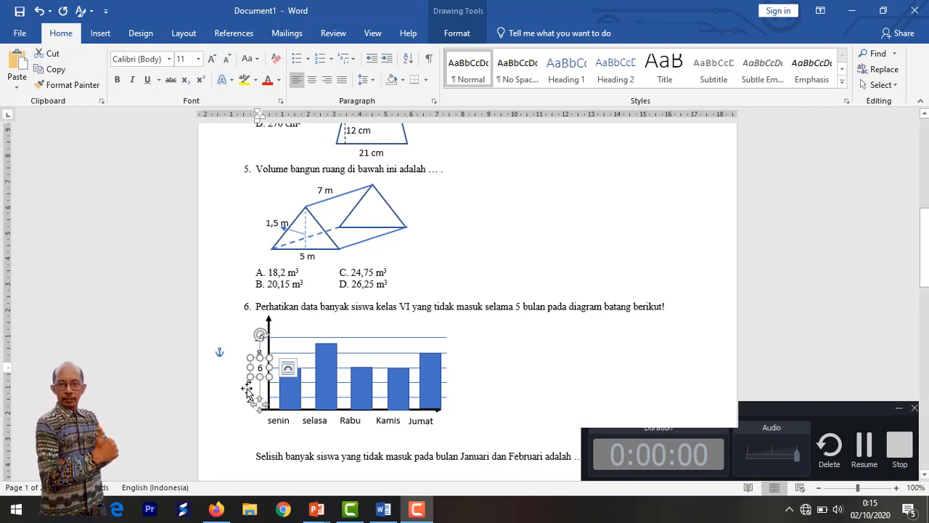
# Nudge the scale number 4 to the right, towards the shifted vertical axis
pyautogui.click(247, 382)
pyautogui.doubleClick(246, 382)
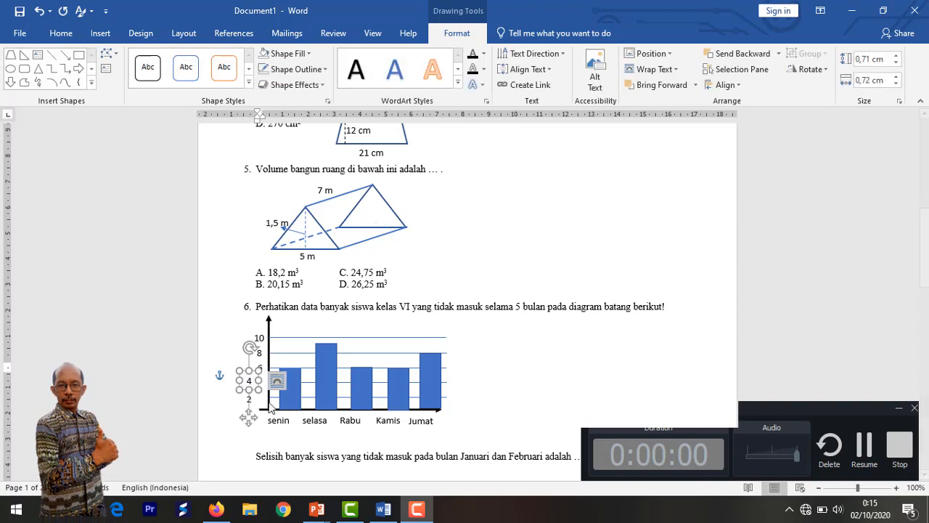
pyautogui.press('Right')
pyautogui.press('Right')
pyautogui.press('Right')
pyautogui.press('Right')
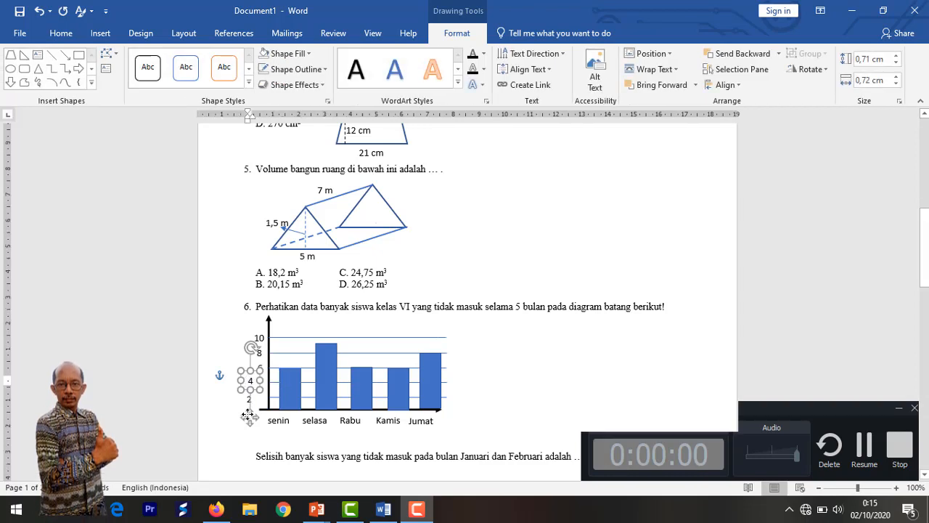
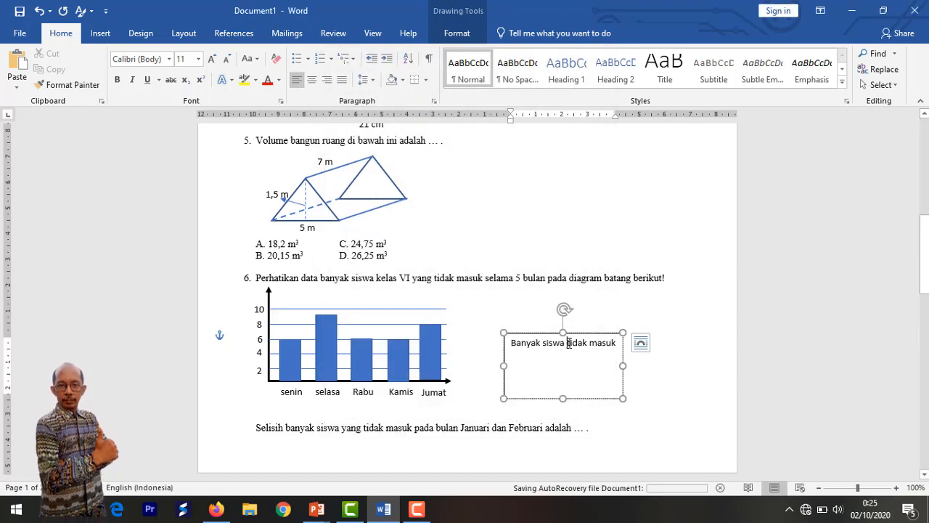
# Break the "Banyak siswa tidak masuk" text onto two lines before "tidak" and centre it in its box
pyautogui.click(569, 343)
pyautogui.press('Return')
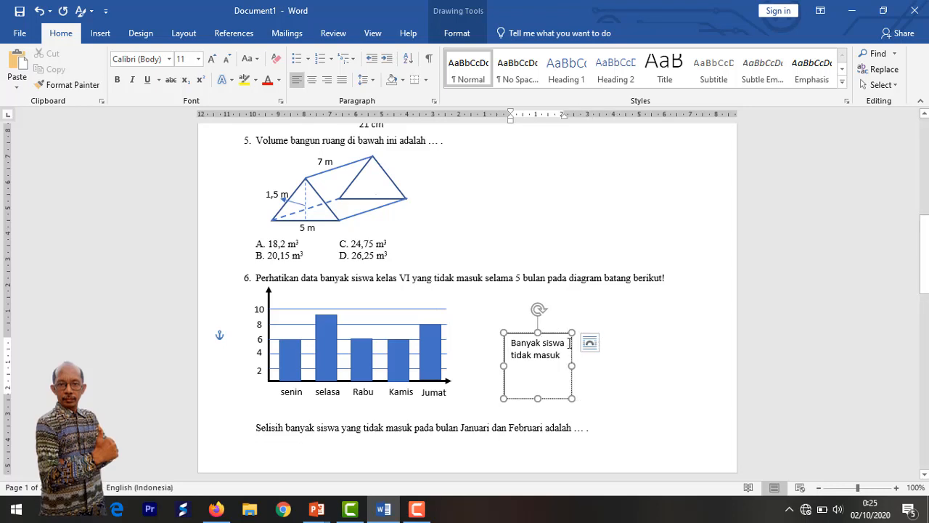
pyautogui.click(312, 81)
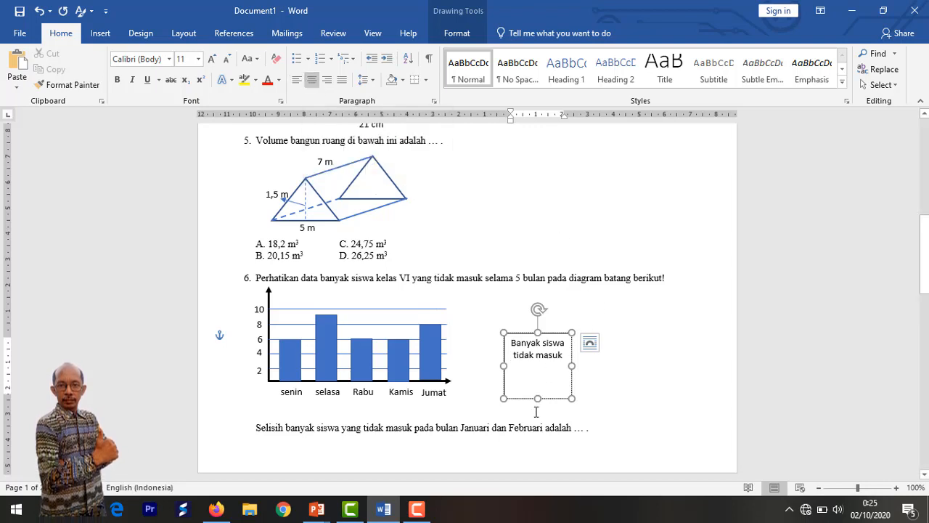
# Shorten the "Banyak siswa tidak masuk" text box to a height of about 1.09 cm and rotate it left 90°
pyautogui.moveTo(538, 393); pyautogui.dragTo(540, 362)
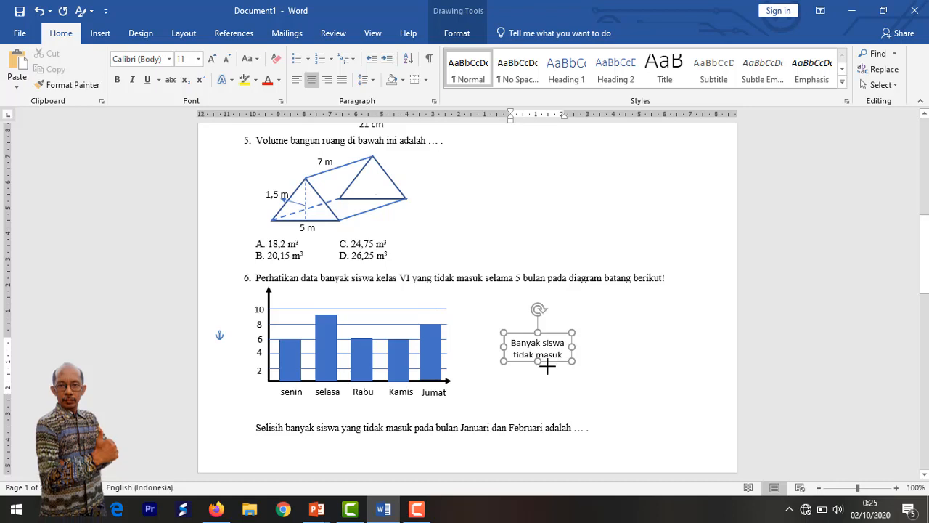
pyautogui.click(453, 34)
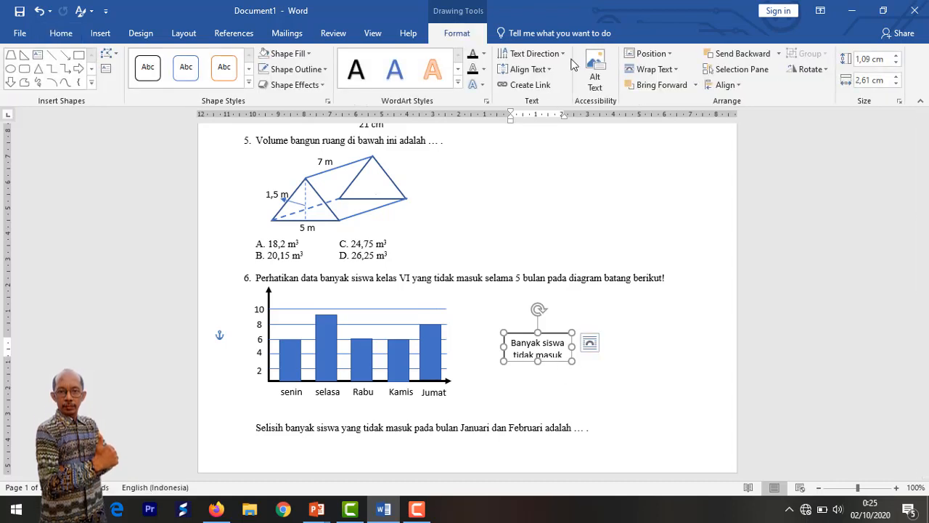
pyautogui.click(808, 69)
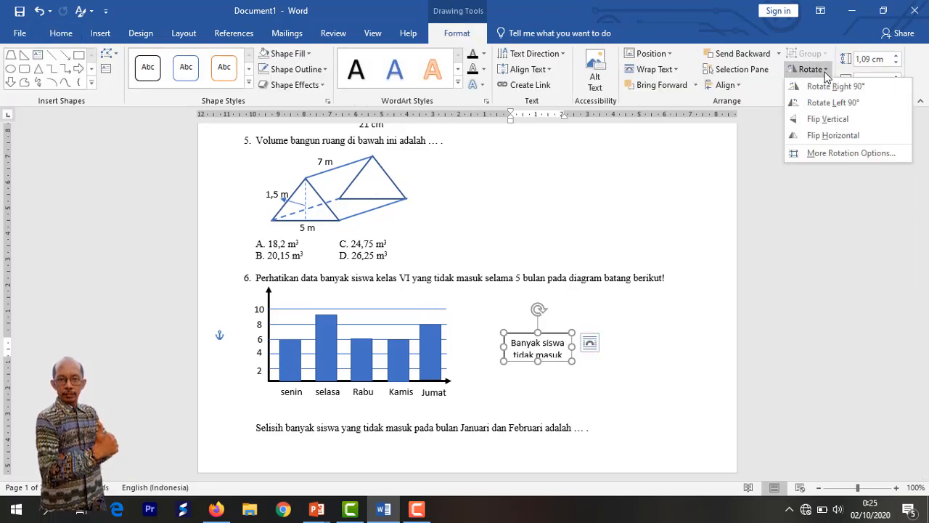
pyautogui.click(826, 106)
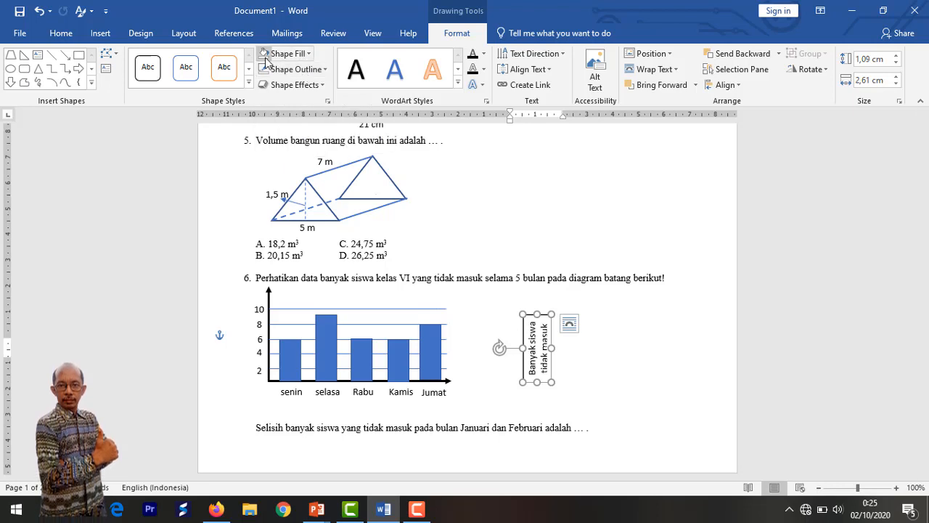
# Set the rotated "Banyak siswa tidak masuk" text box to No Fill and No Outline
pyautogui.click(310, 53)
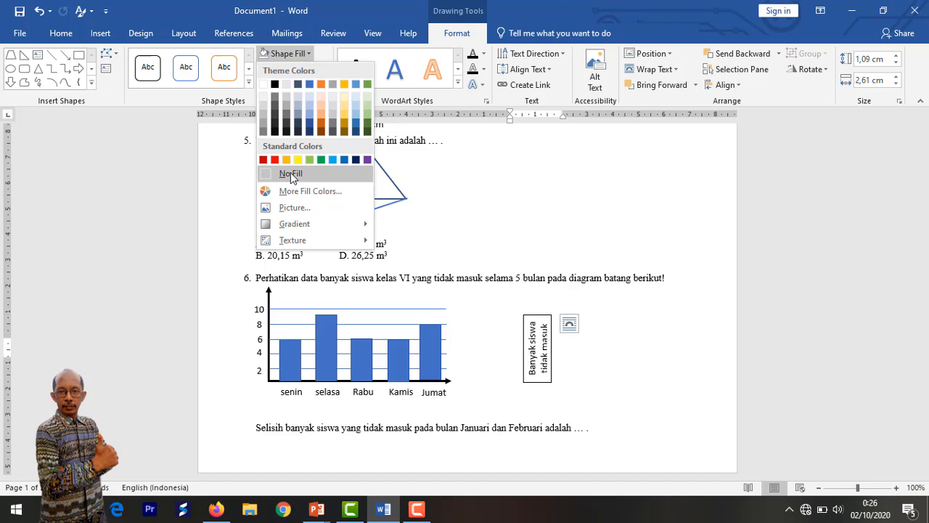
pyautogui.click(291, 173)
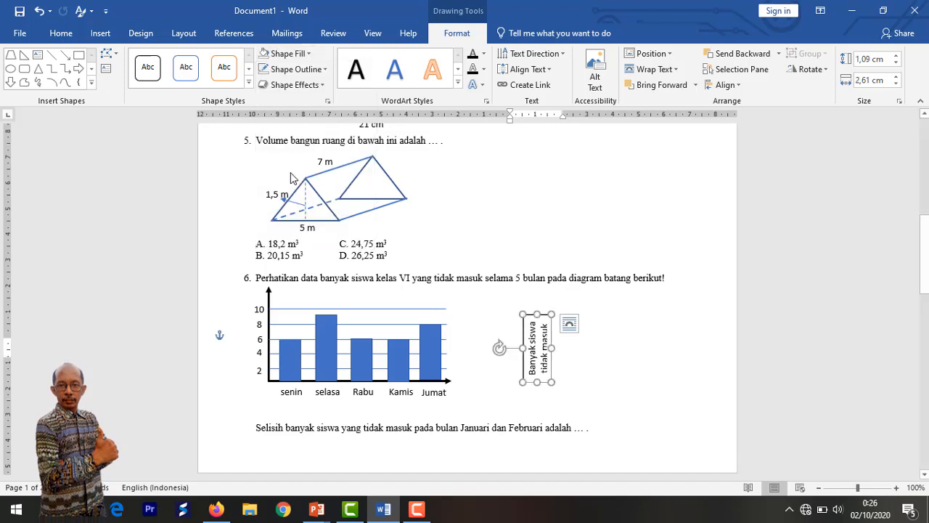
pyautogui.click(326, 70)
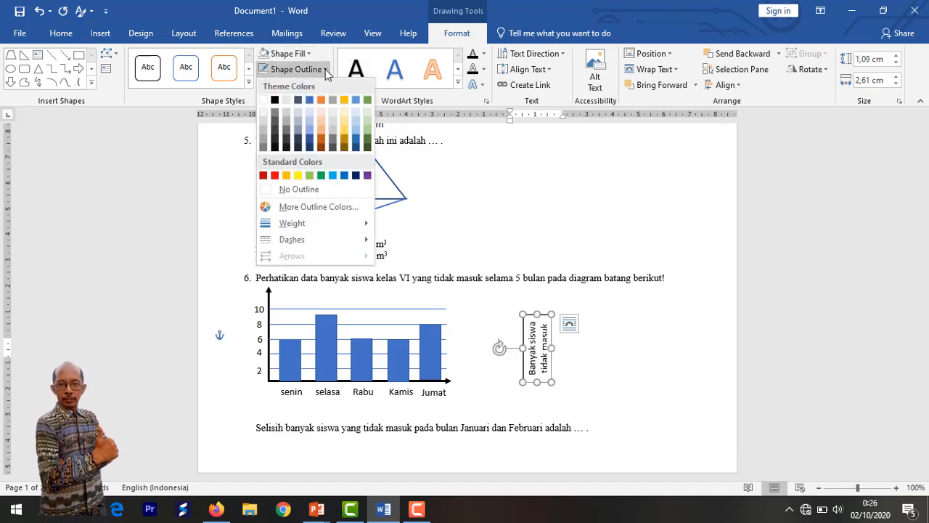
pyautogui.click(298, 189)
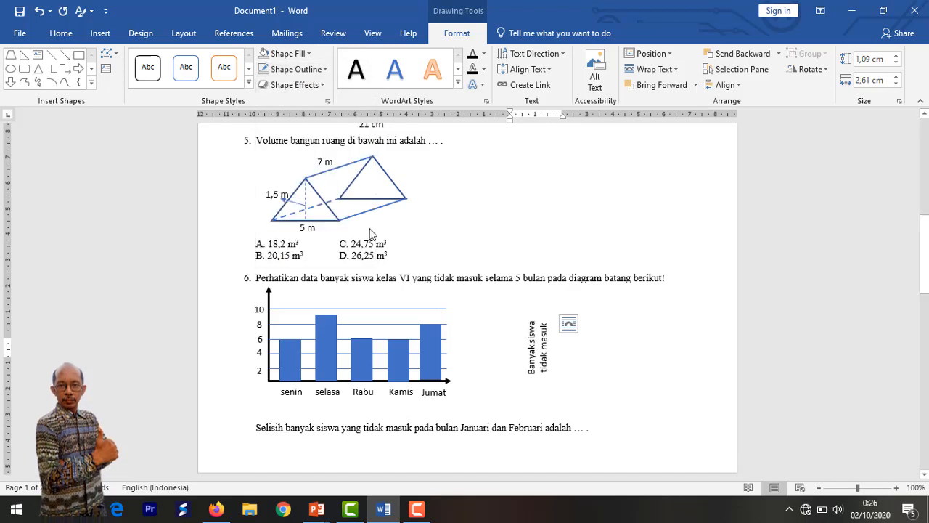
# Place the vertical "Banyak siswa tidak masuk" label beside the chart's scale numbers and nudge it left, away from them
pyautogui.moveTo(543, 383); pyautogui.dragTo(249, 368)
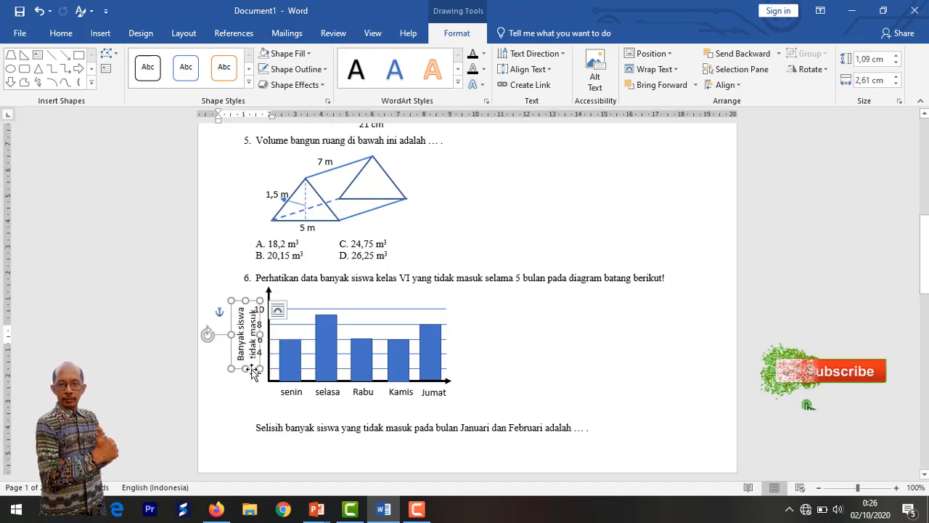
pyautogui.press('Left')
pyautogui.press('Left')
pyautogui.press('Left')
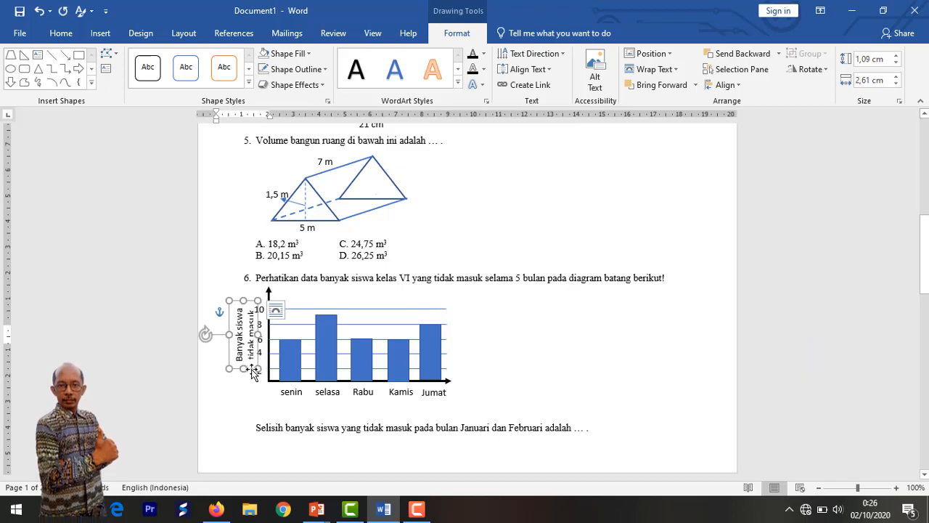
pyautogui.press('Left')
pyautogui.press('Left')
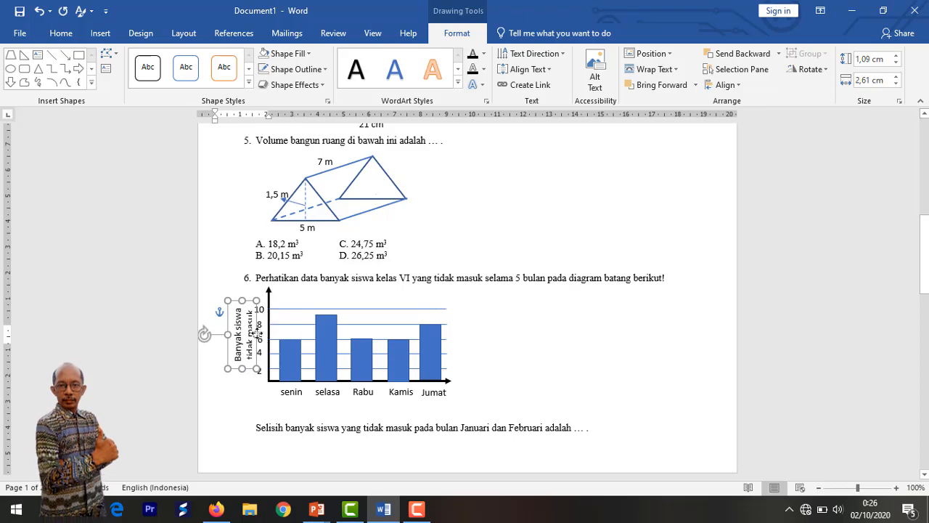
pyautogui.click(263, 333)
pyautogui.click(249, 349)
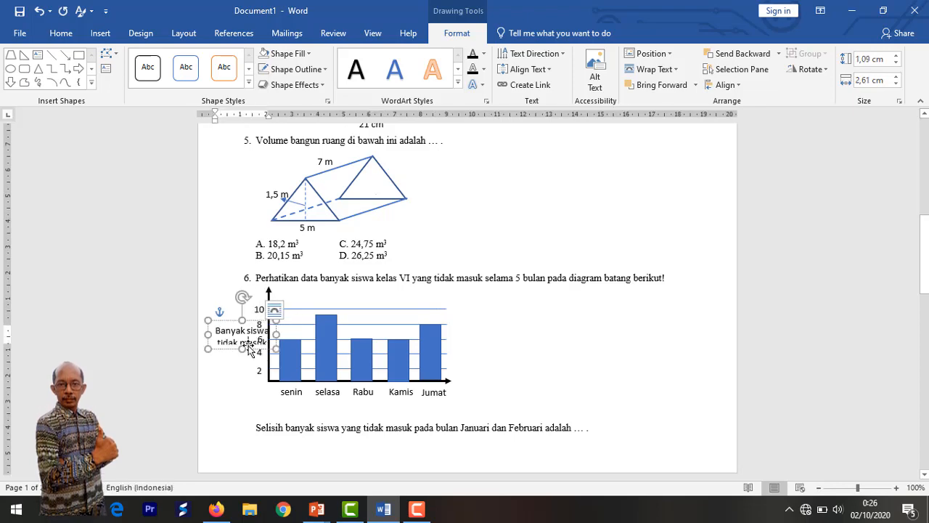
# Widen the vertical "Banyak siswa tidak masuk" text box towards the scale numbers so that both text lines fit
pyautogui.click(237, 373)
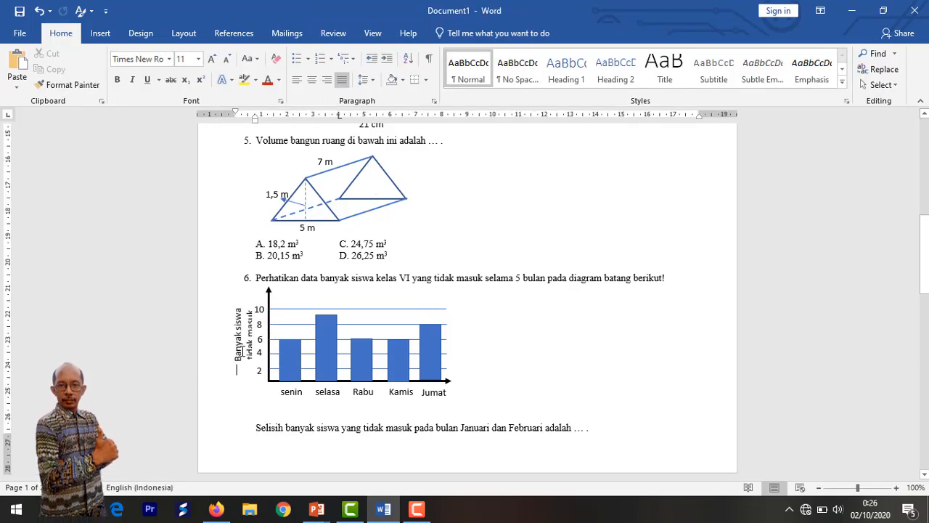
pyautogui.click(243, 351)
pyautogui.moveTo(242, 350); pyautogui.dragTo(258, 336)
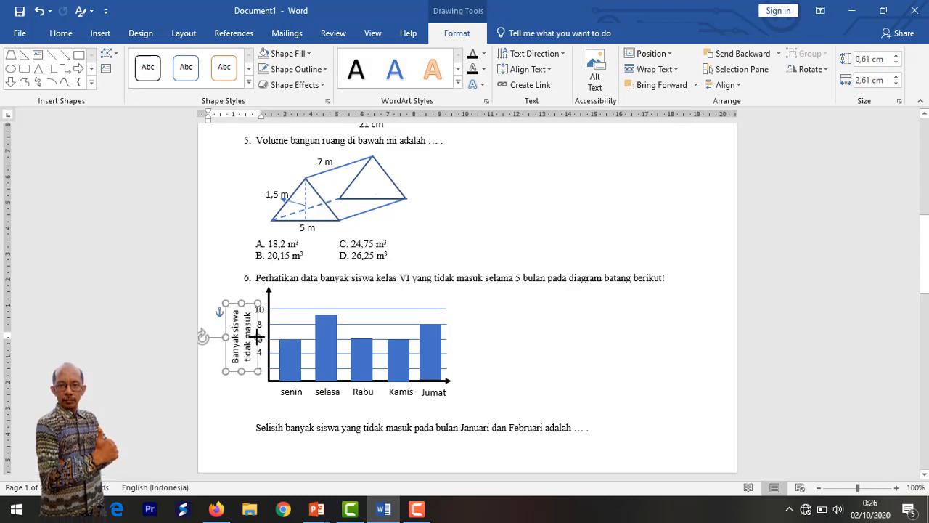
pyautogui.click(495, 372)
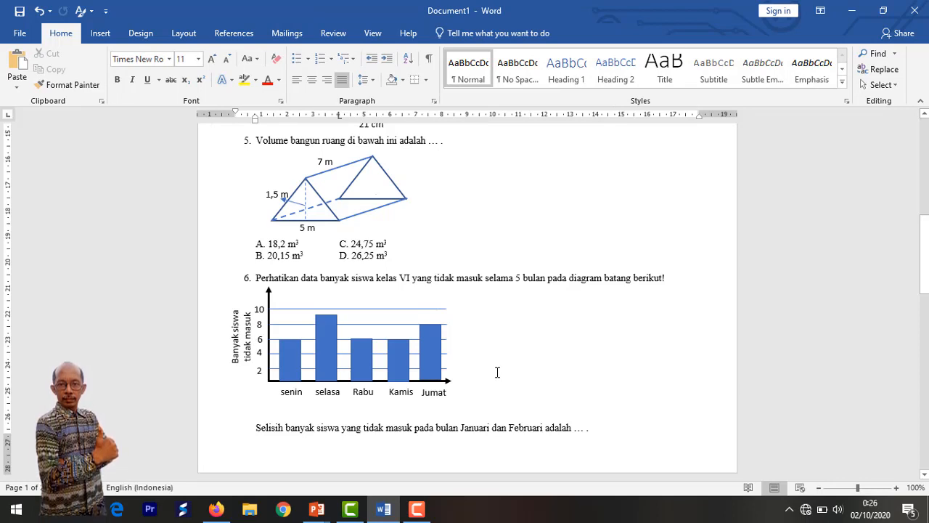
# Add a text box reading "Bulan" in the blank area beside the bar chart and shorten it to about 0.71 cm high
pyautogui.click(100, 33)
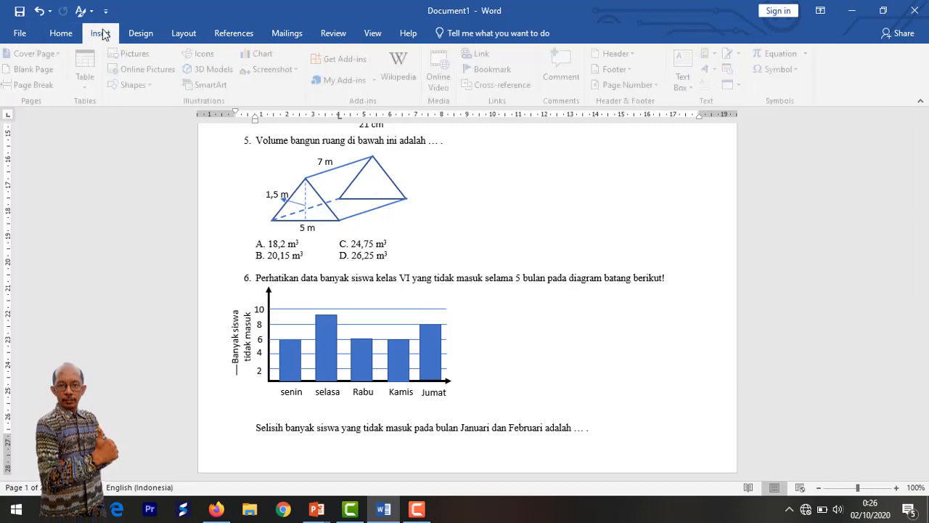
pyautogui.click(144, 84)
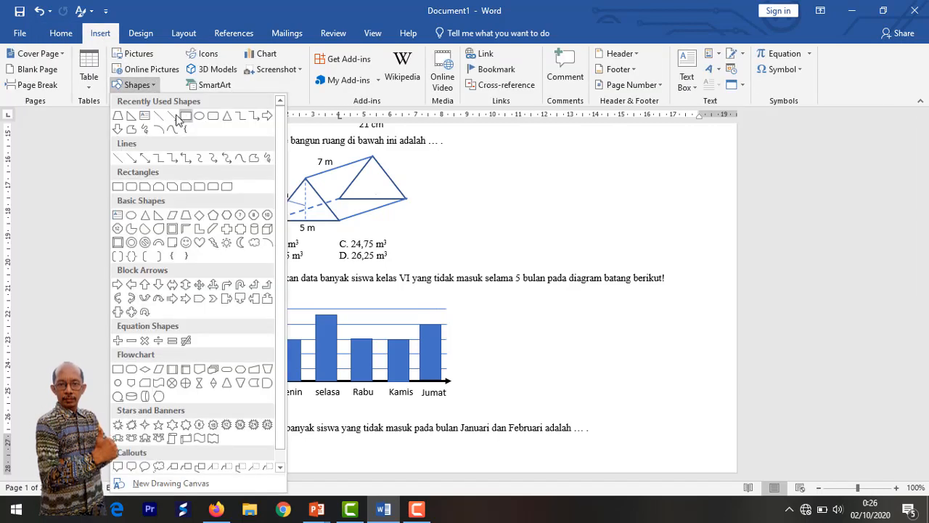
pyautogui.click(144, 118)
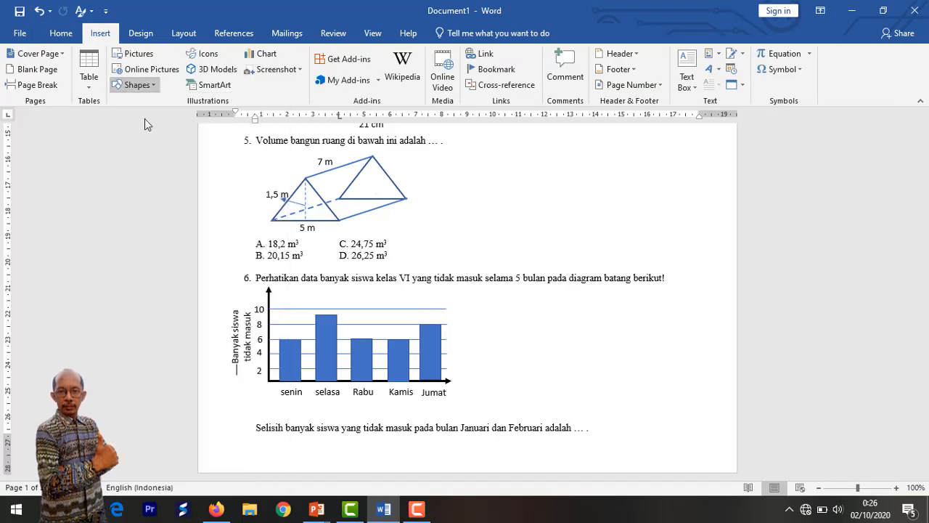
pyautogui.click(528, 339)
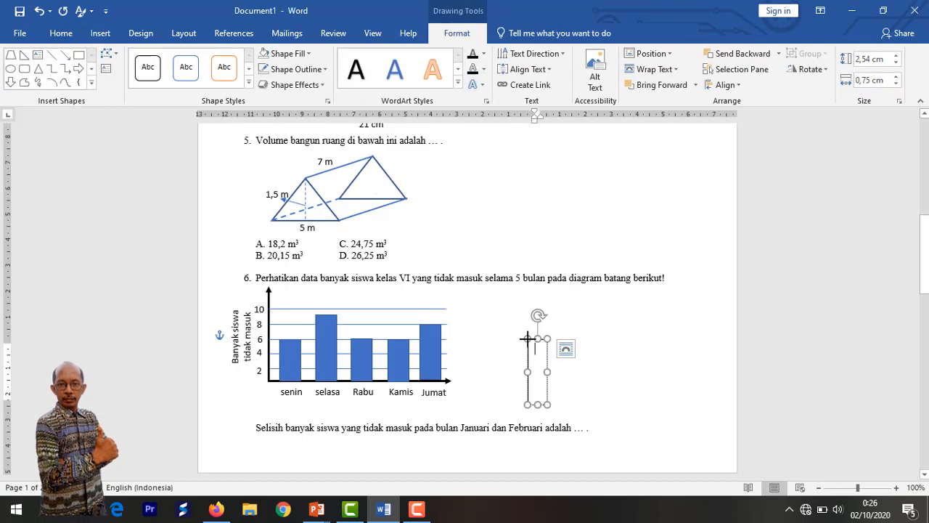
pyautogui.write('B')
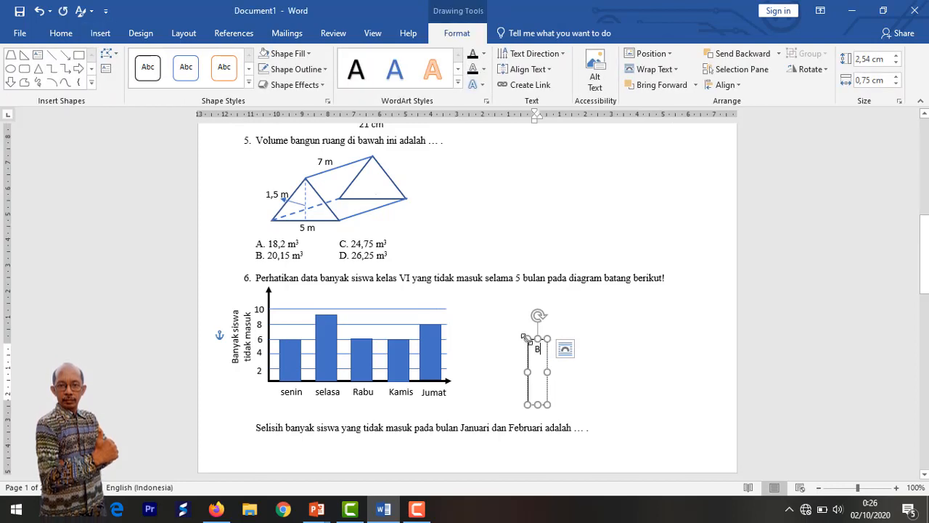
pyautogui.write('ulan')
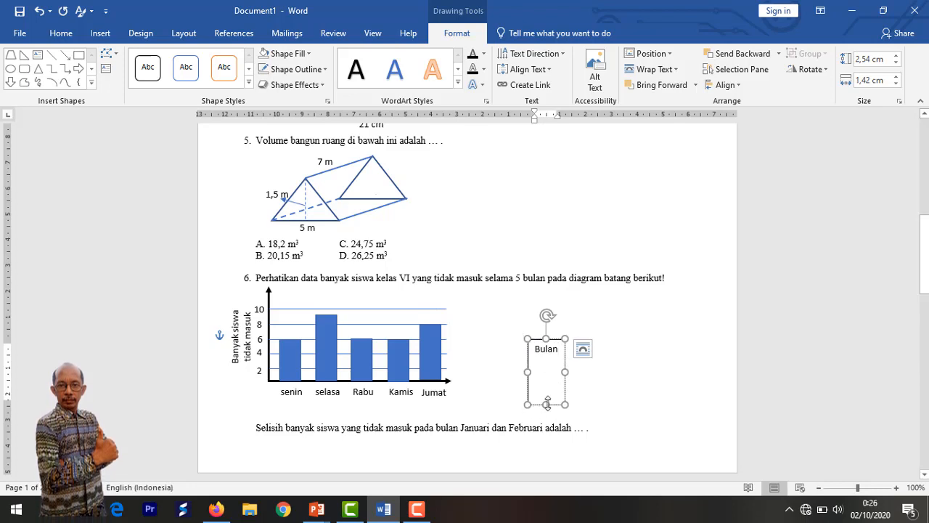
pyautogui.moveTo(547, 404); pyautogui.dragTo(553, 357)
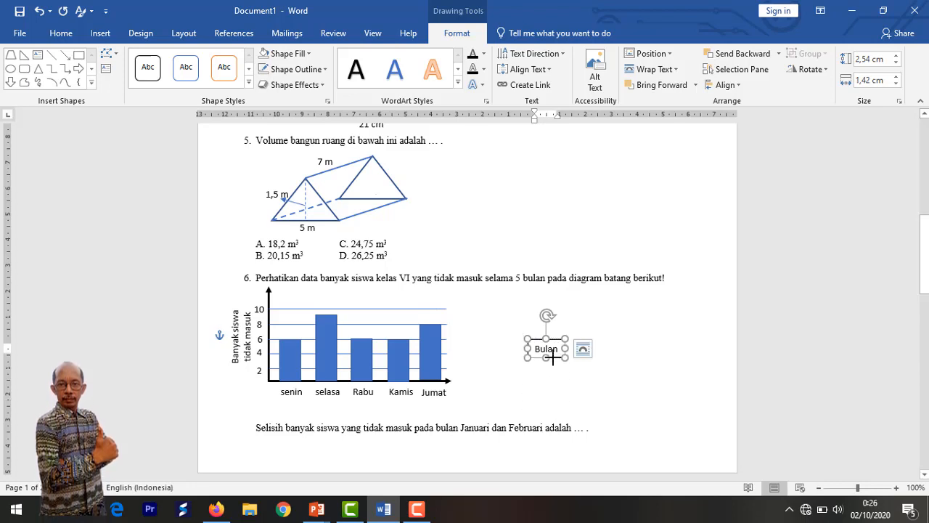
# Set the "Bulan" text box to No Fill and No Outline
pyautogui.click(309, 53)
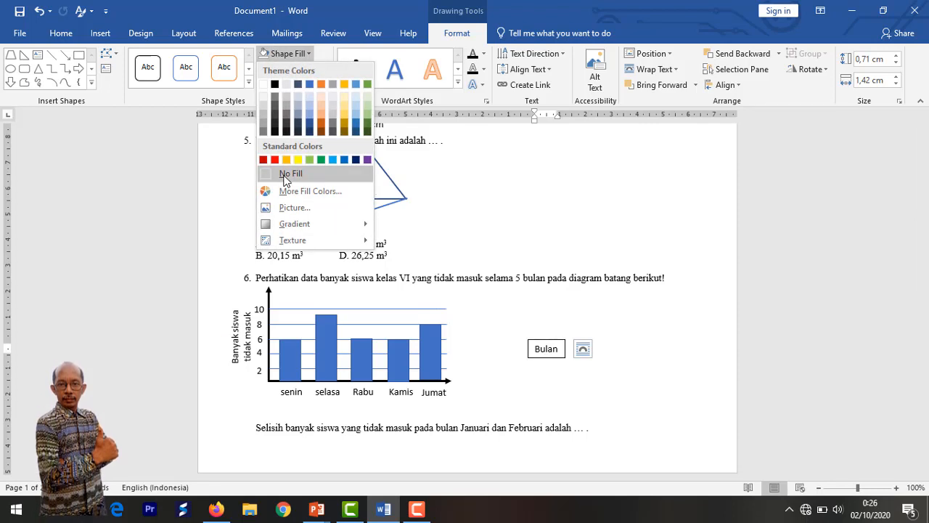
pyautogui.click(284, 177)
pyautogui.click(327, 69)
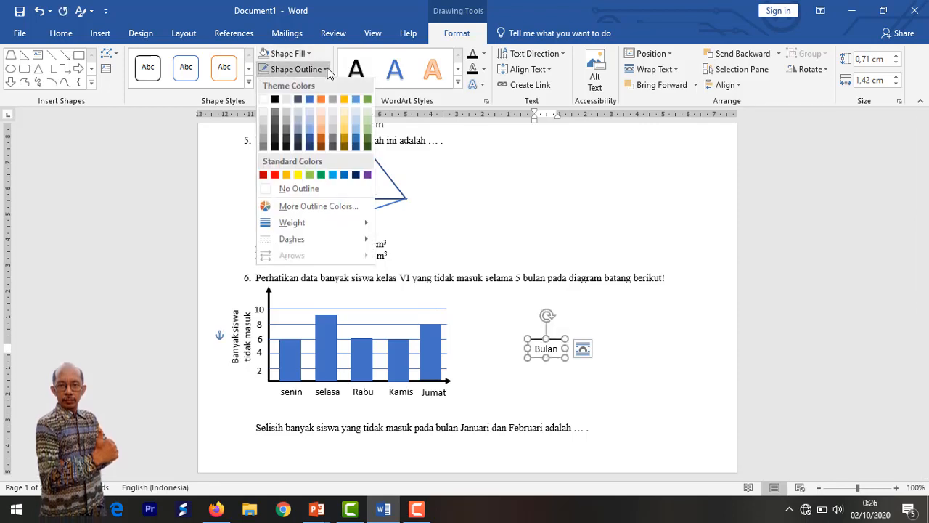
pyautogui.click(297, 188)
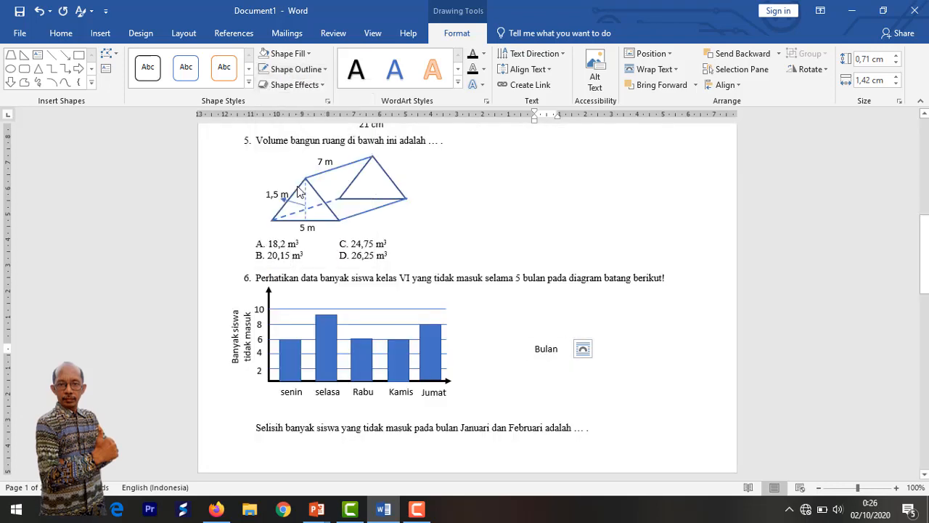
# Place the "Bulan" label centrally below the weekday labels of the bar chart and make its text bold
pyautogui.click(563, 353)
pyautogui.moveTo(554, 363); pyautogui.dragTo(364, 405)
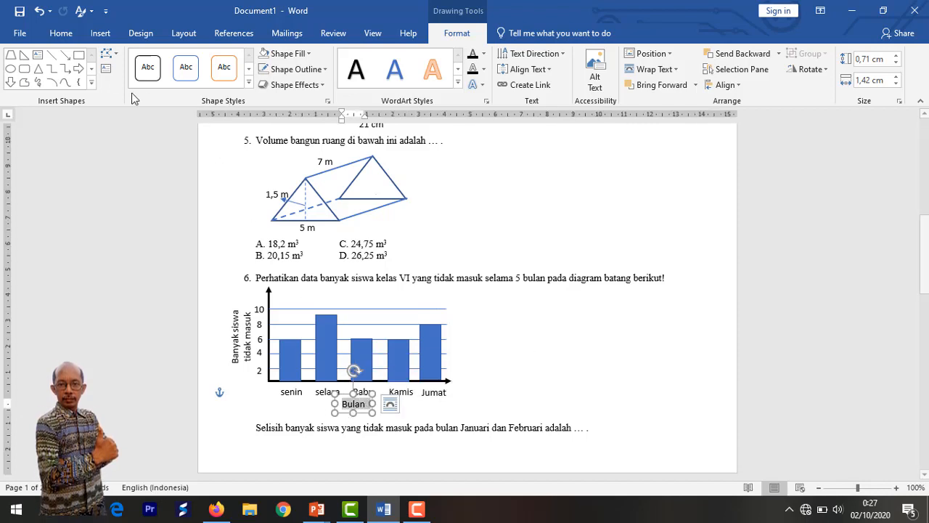
pyautogui.click(62, 36)
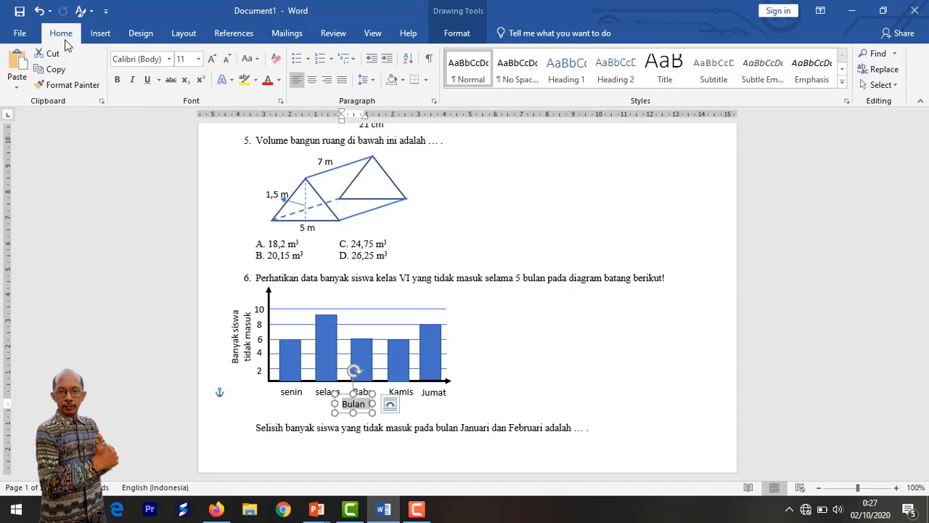
pyautogui.click(116, 82)
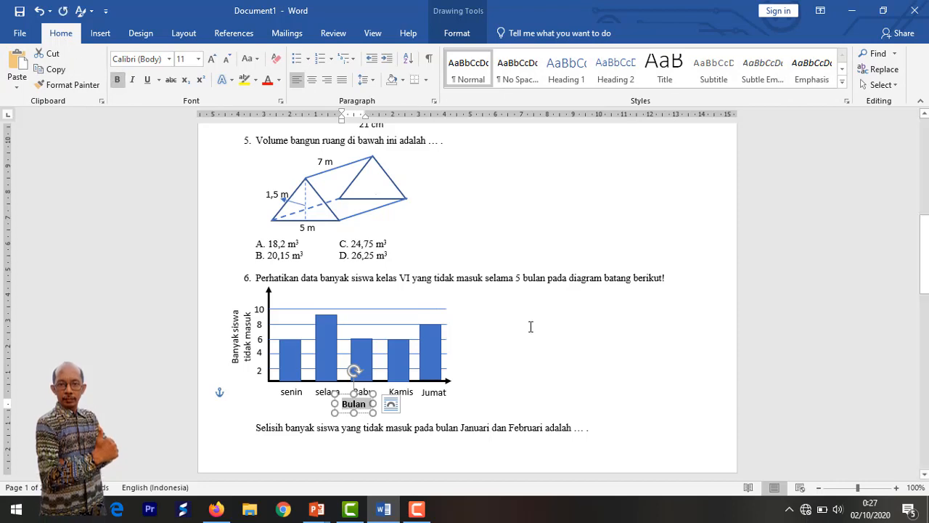
pyautogui.click(563, 350)
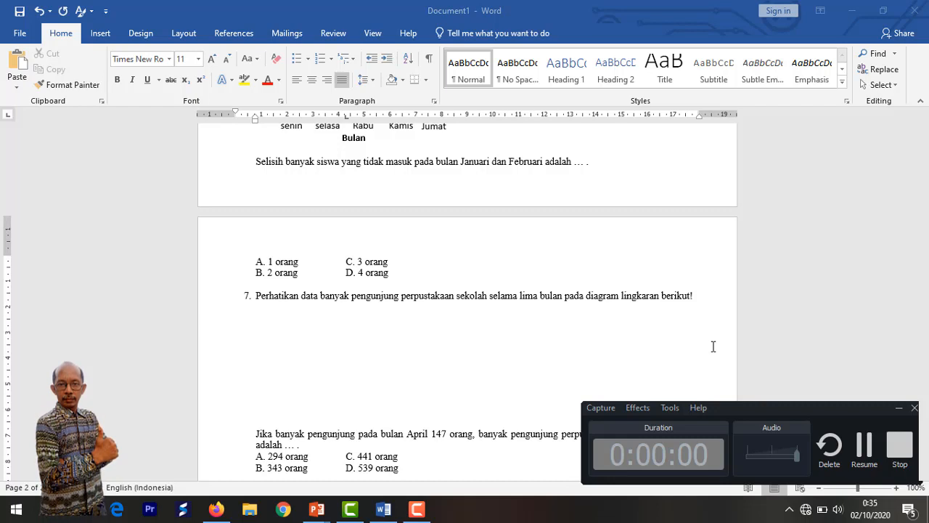
pyautogui.click(102, 38)
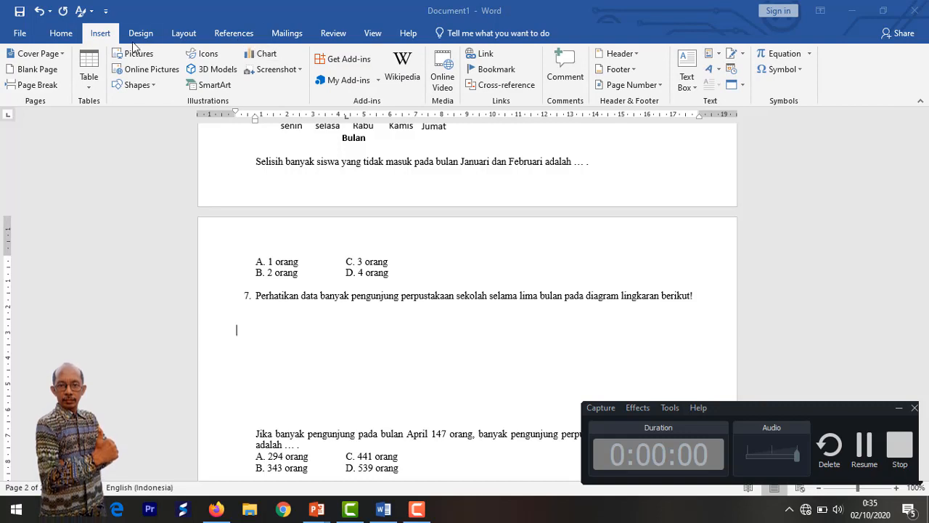
pyautogui.click(138, 85)
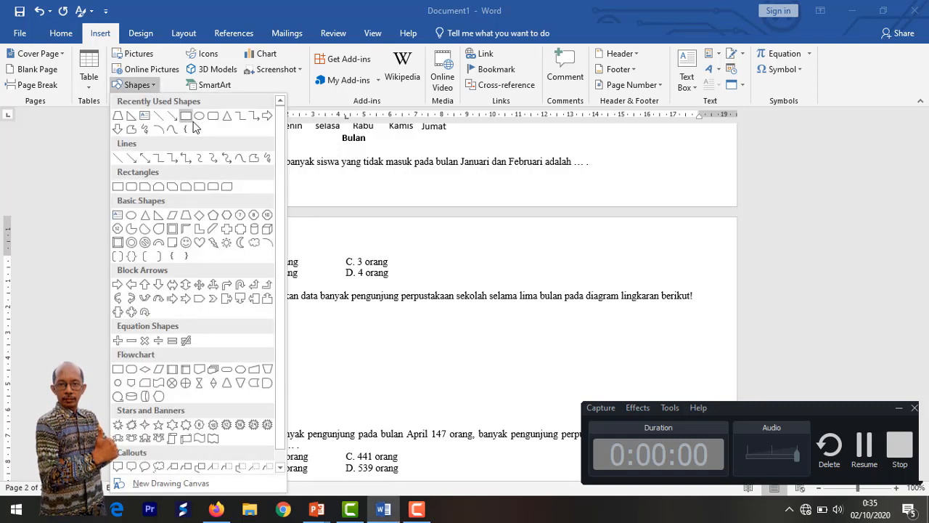
pyautogui.click(199, 117)
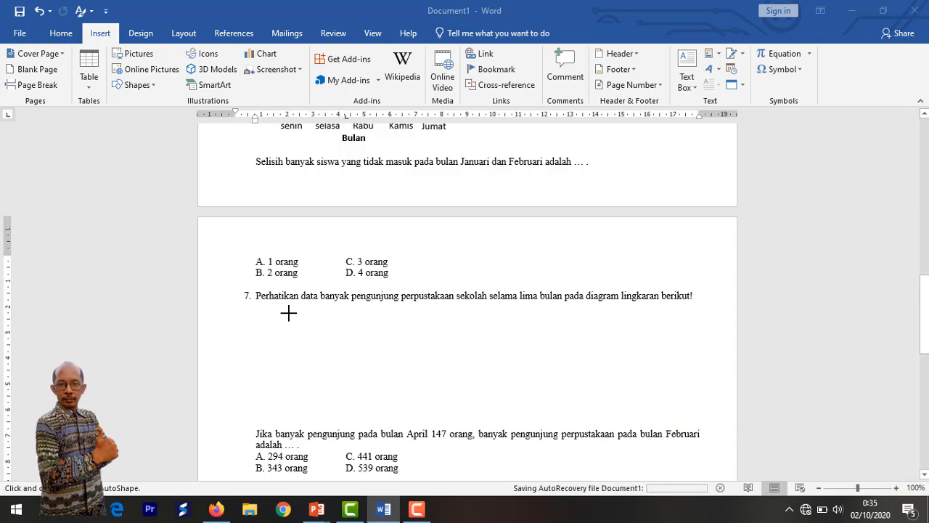
pyautogui.moveTo(289, 313); pyautogui.dragTo(398, 419)
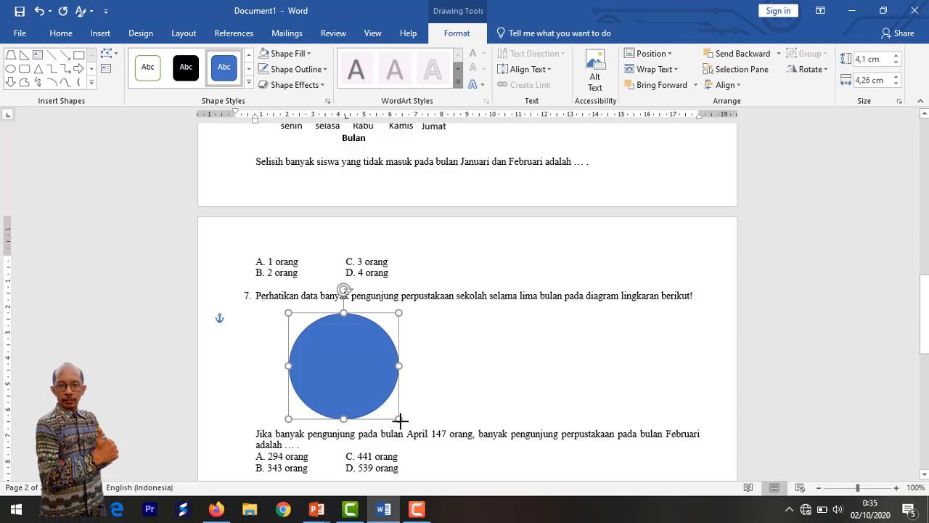
pyautogui.moveTo(399, 419); pyautogui.dragTo(402, 423)
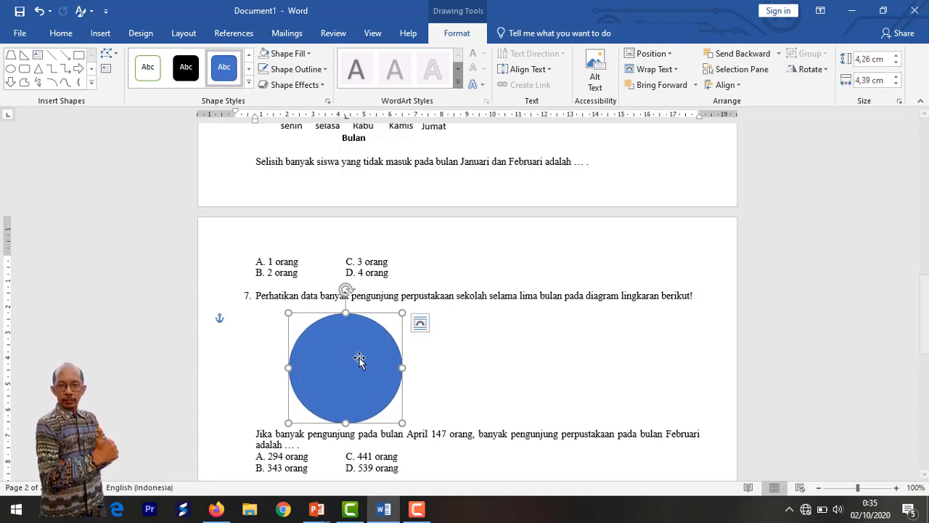
pyautogui.press('Delete')
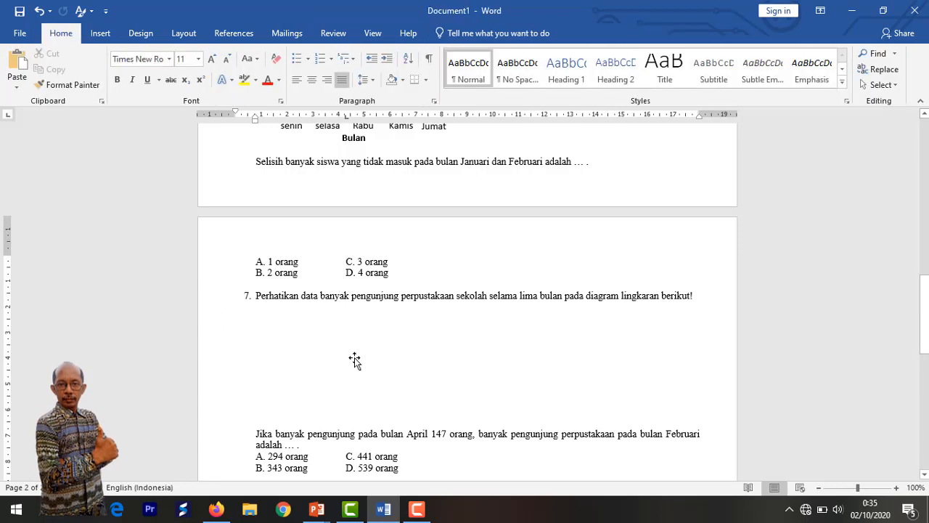
# Draw a perfect circle about 4.29 cm across in the blank space under question 7's first line
pyautogui.click(98, 33)
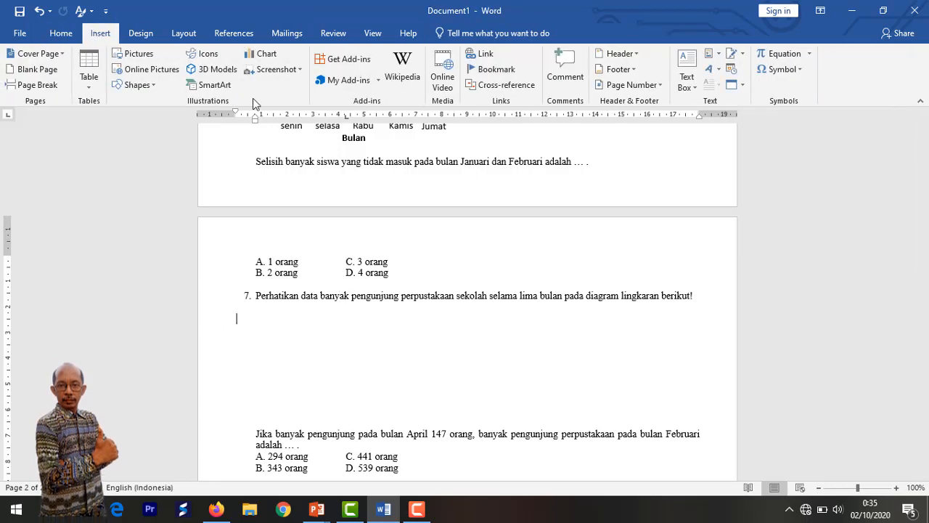
pyautogui.click(147, 85)
pyautogui.click(201, 118)
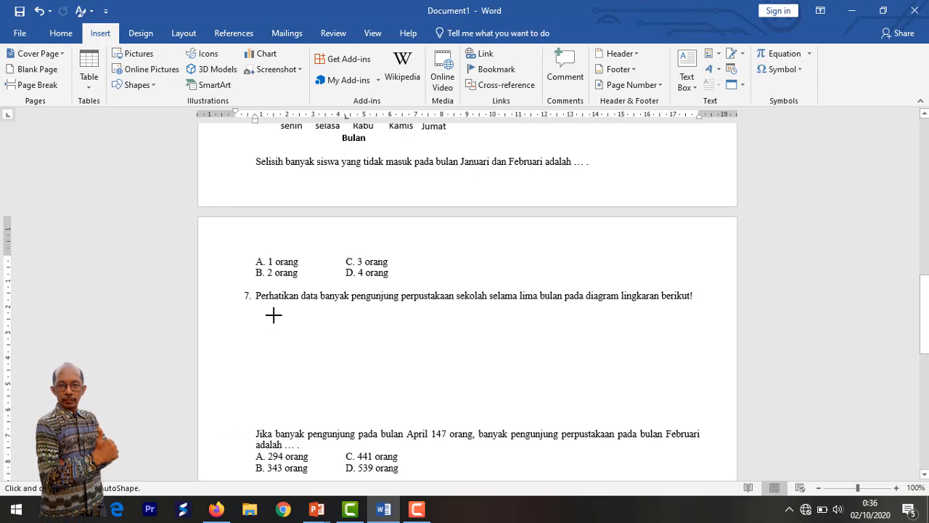
pyautogui.moveTo(273, 314); pyautogui.dragTo(283, 326)
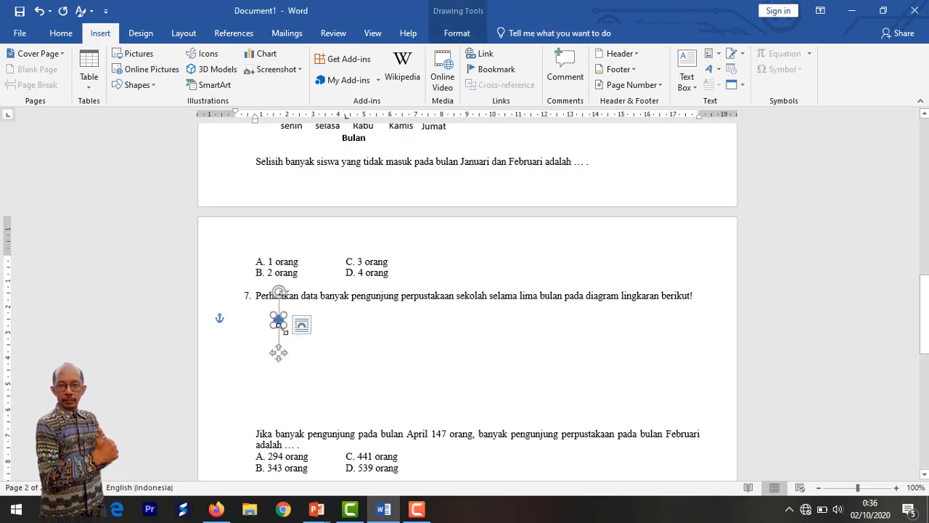
pyautogui.moveTo(283, 326); pyautogui.dragTo(356, 386)
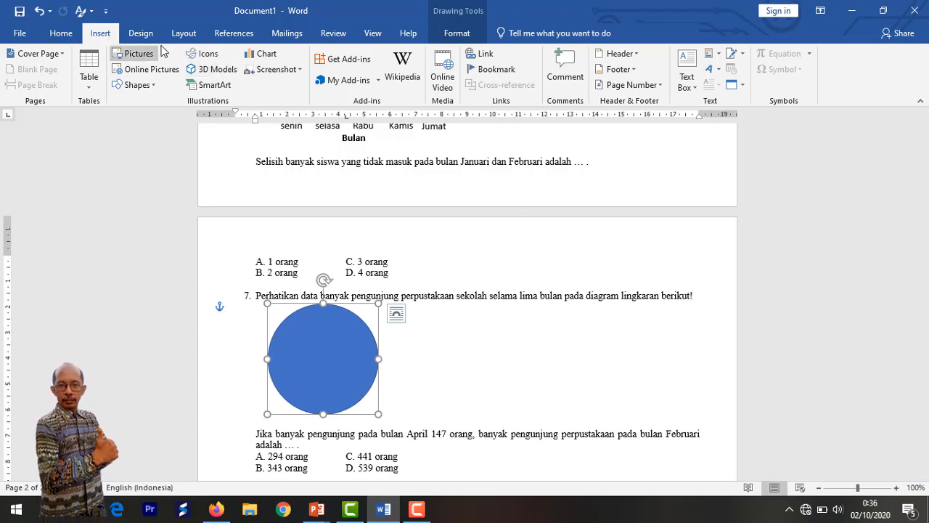
# Set question 7's circle to No Fill, keeping its outline
pyautogui.click(457, 35)
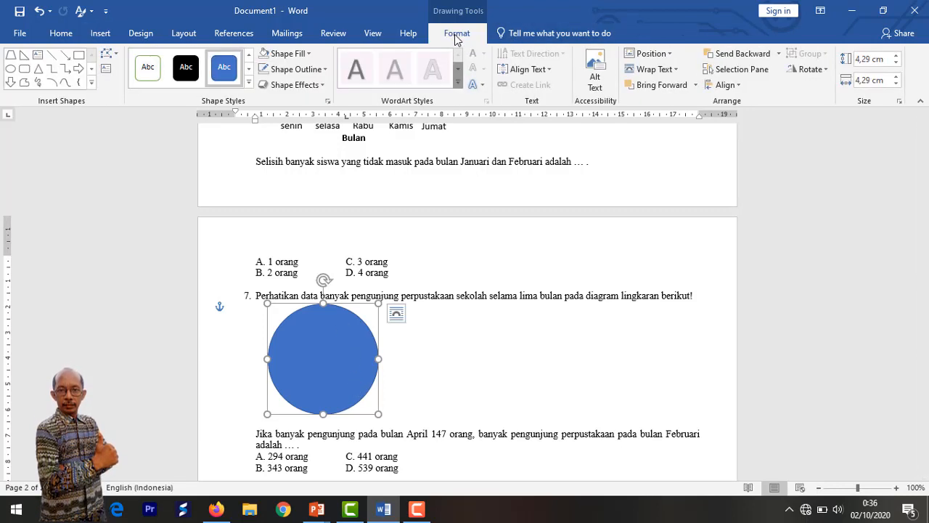
pyautogui.click(309, 53)
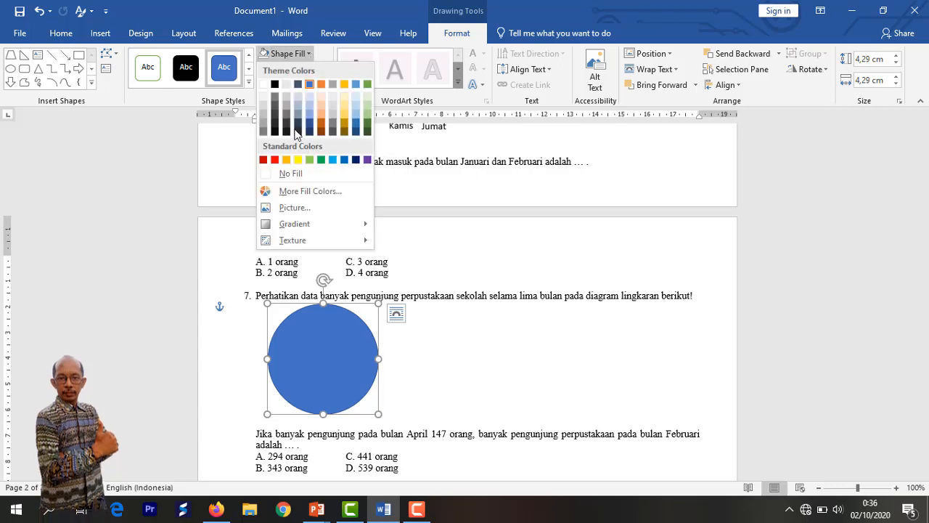
pyautogui.click(289, 175)
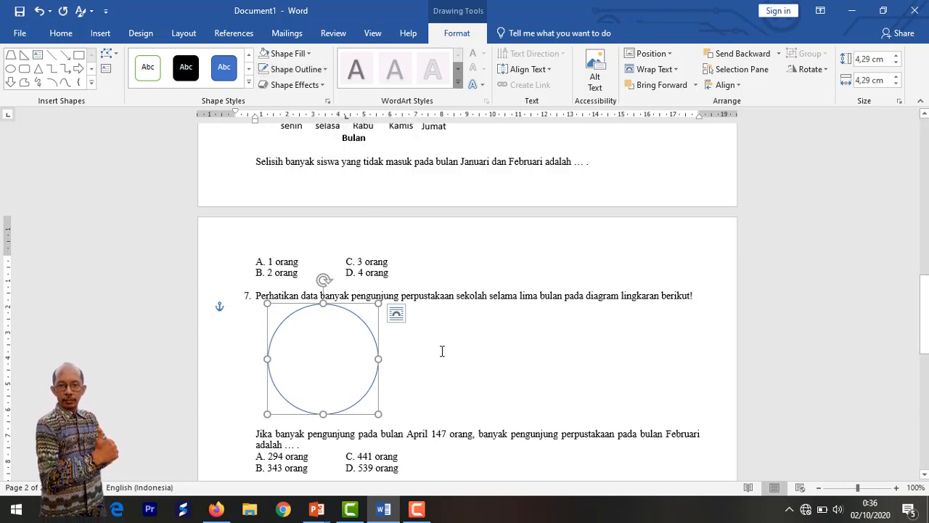
# Draw a vertical diameter about 4.29 cm long in question 7's circle and a horizontal radius about 2.12 cm long to its left edge
pyautogui.click(51, 54)
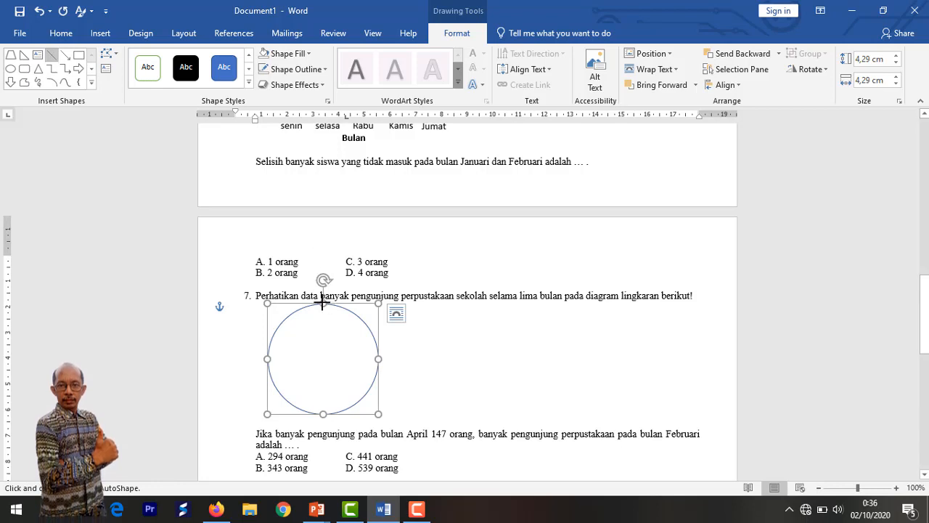
pyautogui.moveTo(323, 303); pyautogui.dragTo(324, 414)
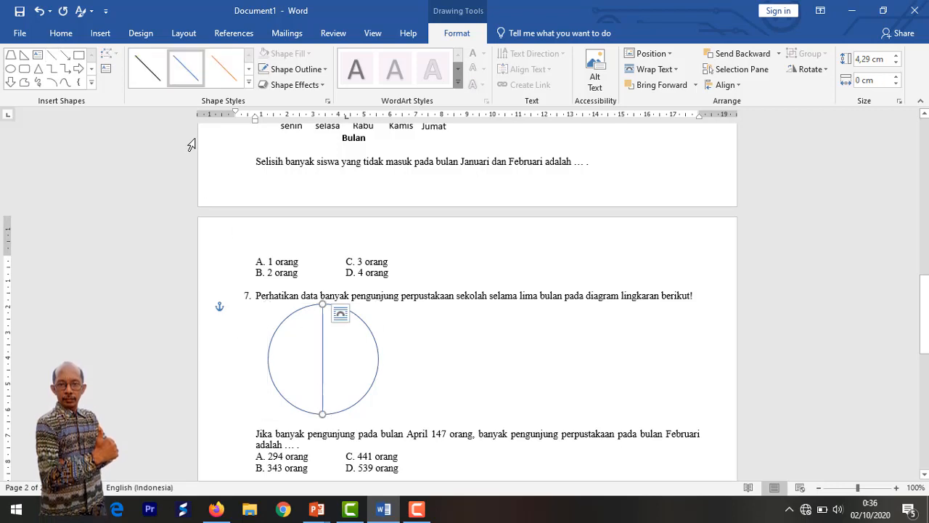
pyautogui.click(52, 57)
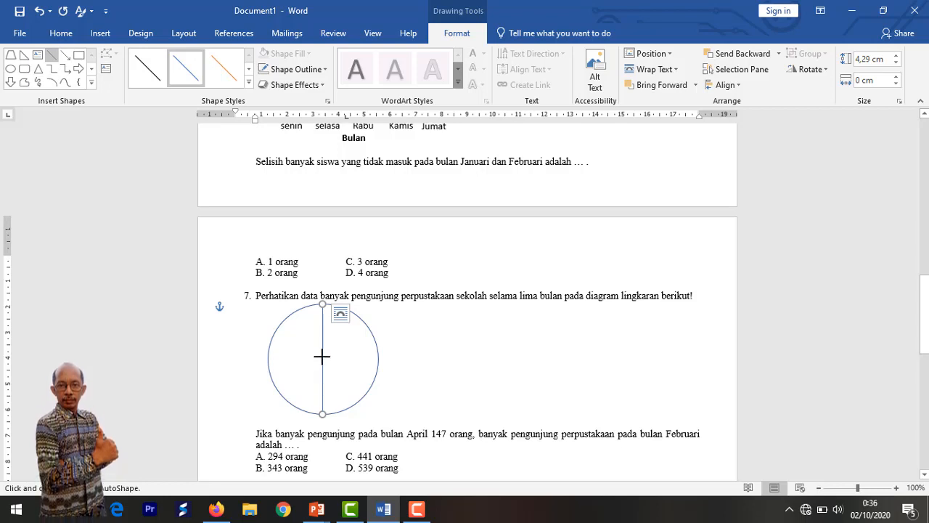
pyautogui.moveTo(322, 356); pyautogui.dragTo(268, 356)
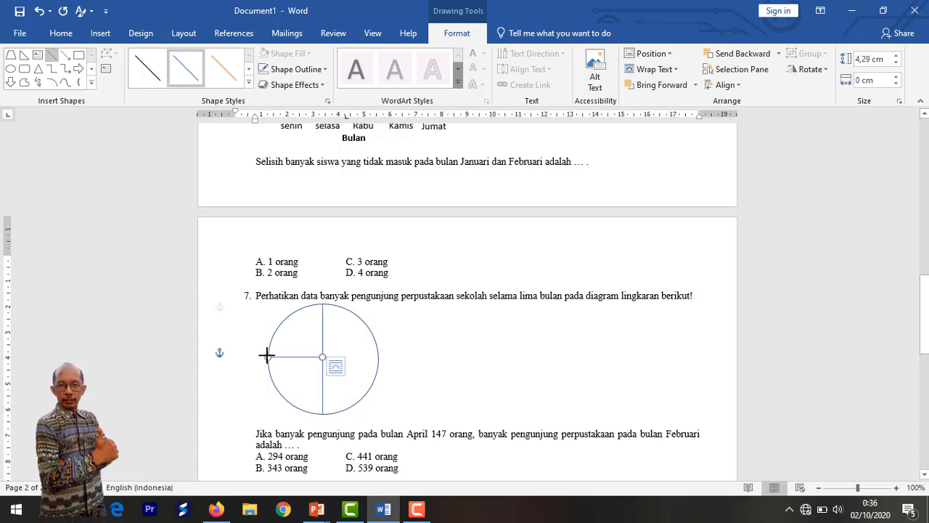
# Draw two slanted radii from the circle's centre, one to its upper-right edge and one to its upper-left edge
pyautogui.click(51, 57)
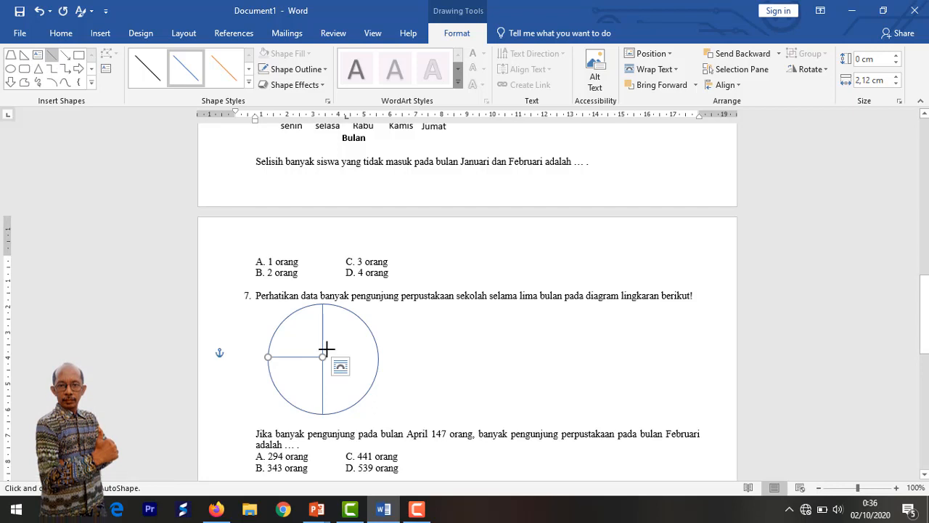
pyautogui.moveTo(322, 356); pyautogui.dragTo(372, 331)
pyautogui.click(403, 342)
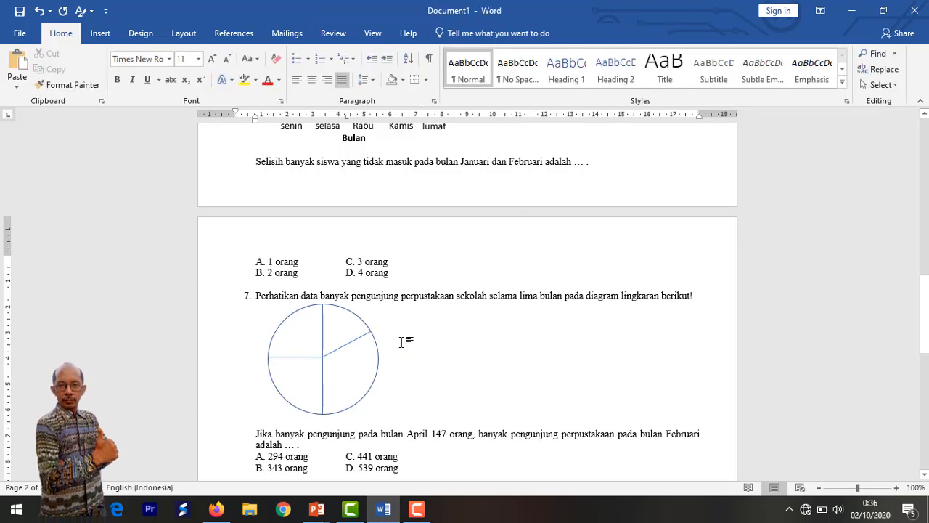
pyautogui.click(100, 34)
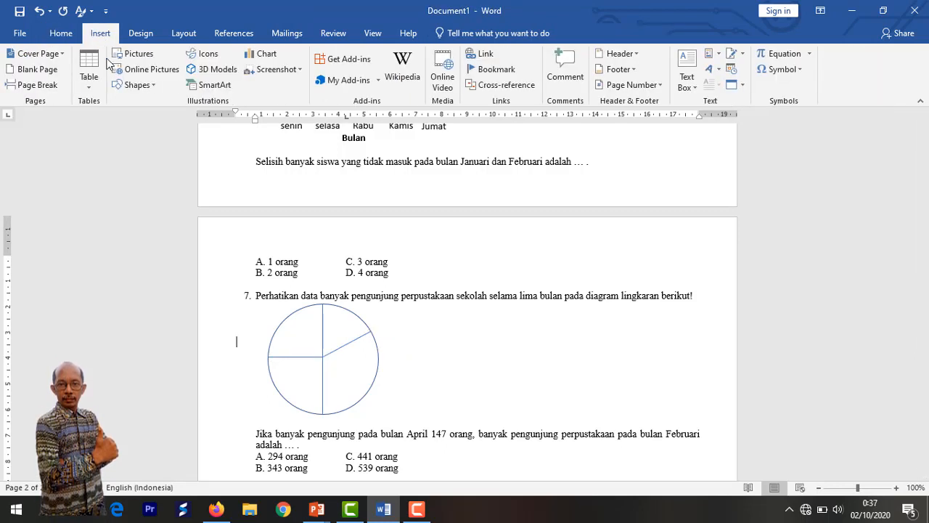
pyautogui.click(135, 85)
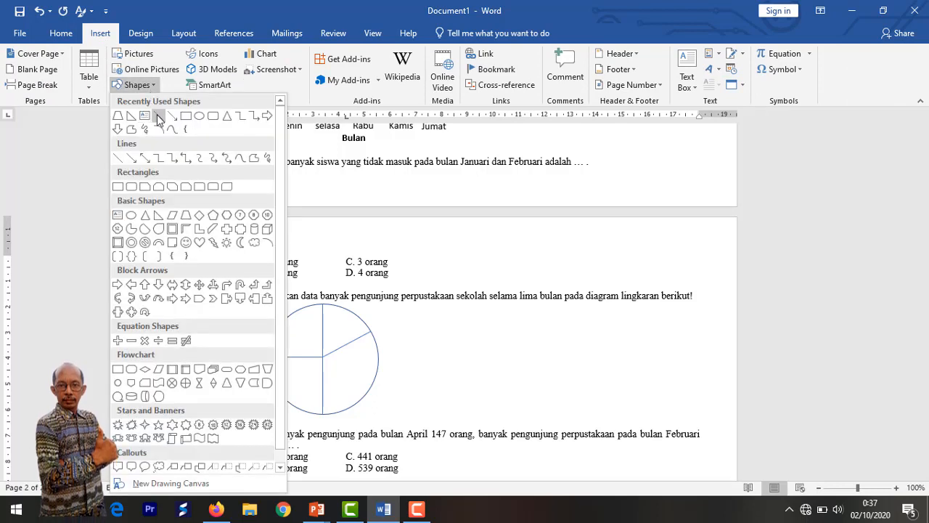
pyautogui.click(159, 117)
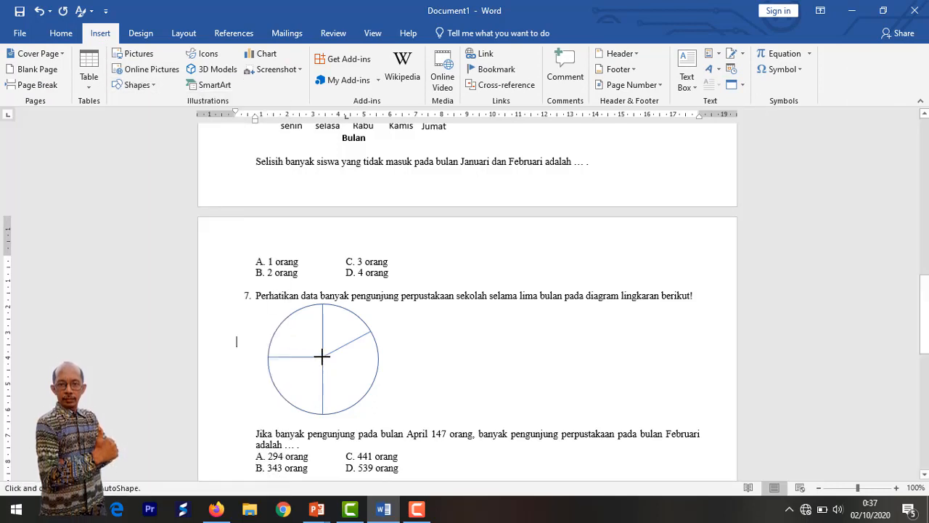
pyautogui.moveTo(323, 356); pyautogui.dragTo(278, 326)
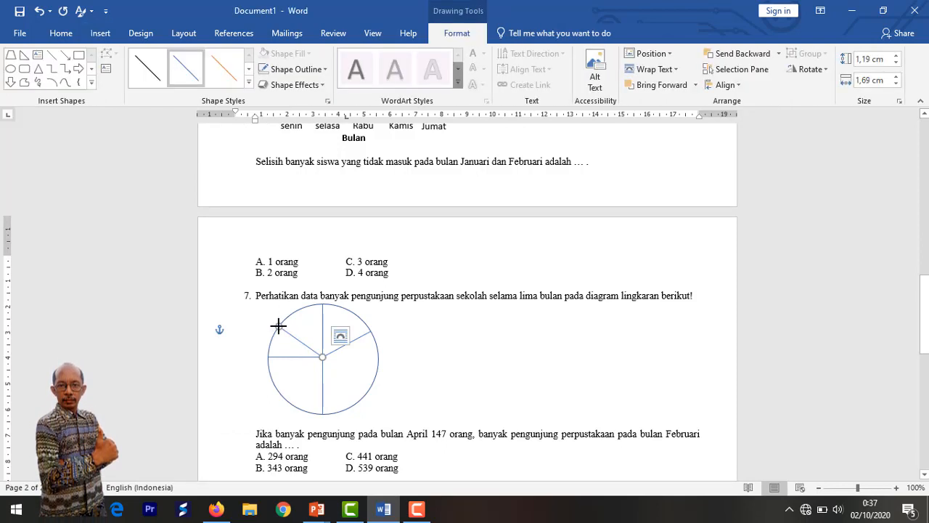
pyautogui.click(509, 368)
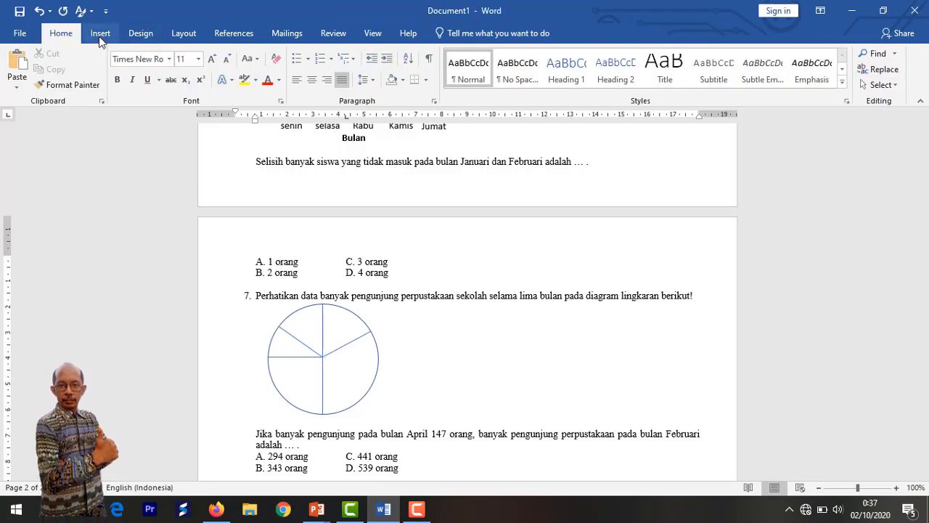
pyautogui.click(100, 38)
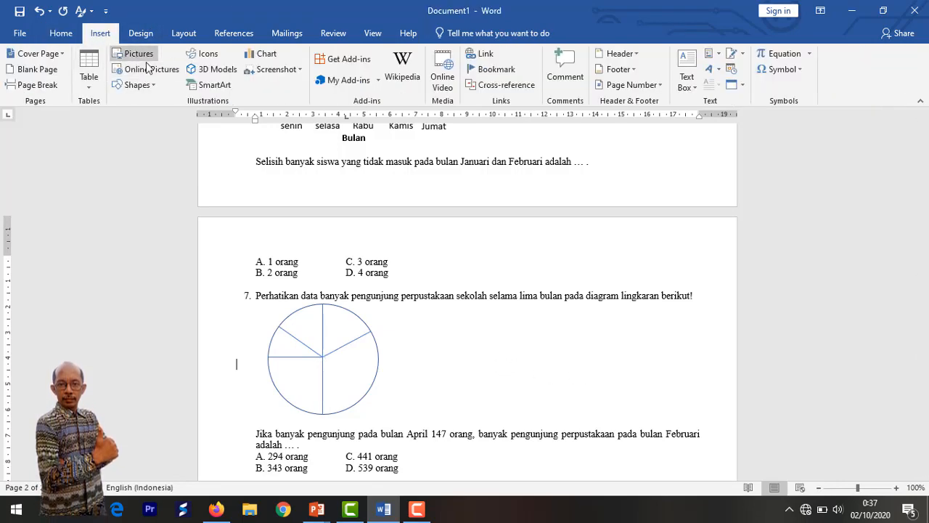
pyautogui.click(153, 84)
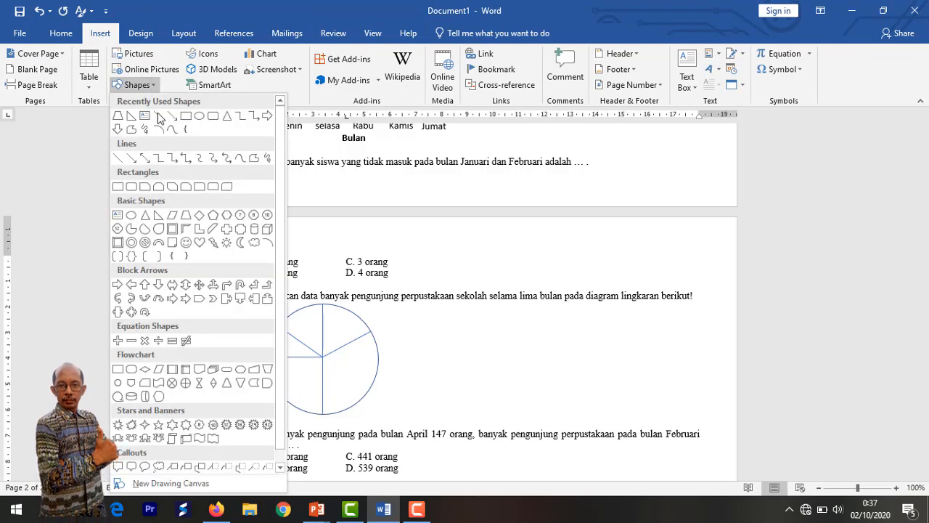
pyautogui.click(142, 116)
pyautogui.moveTo(408, 329); pyautogui.dragTo(434, 339)
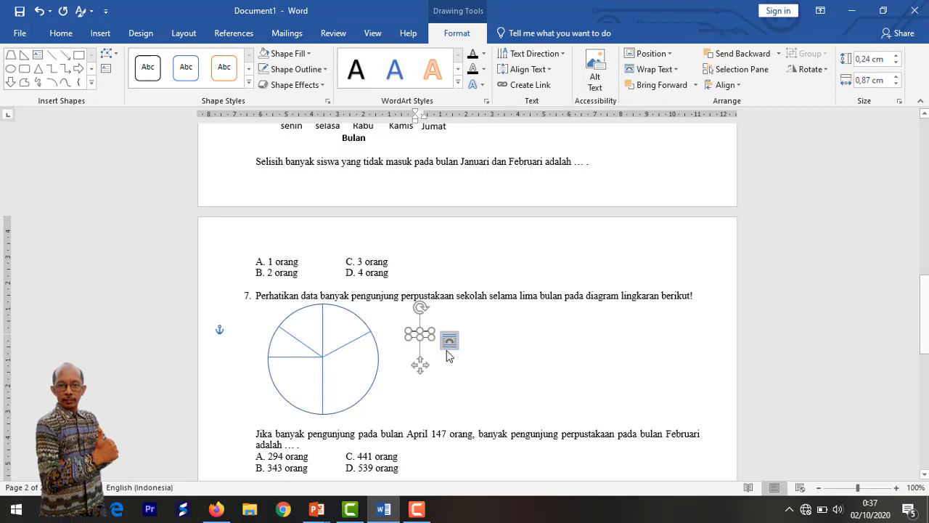
pyautogui.click(448, 353)
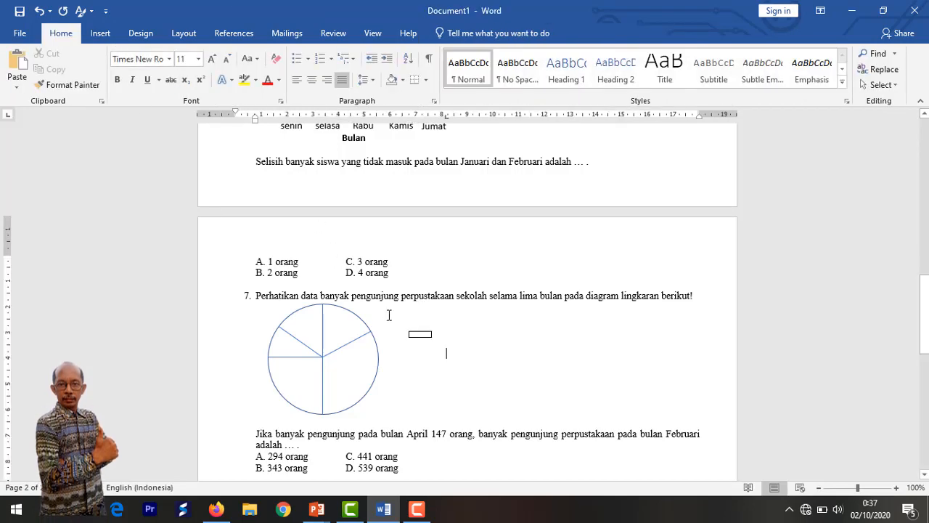
pyautogui.click(418, 335)
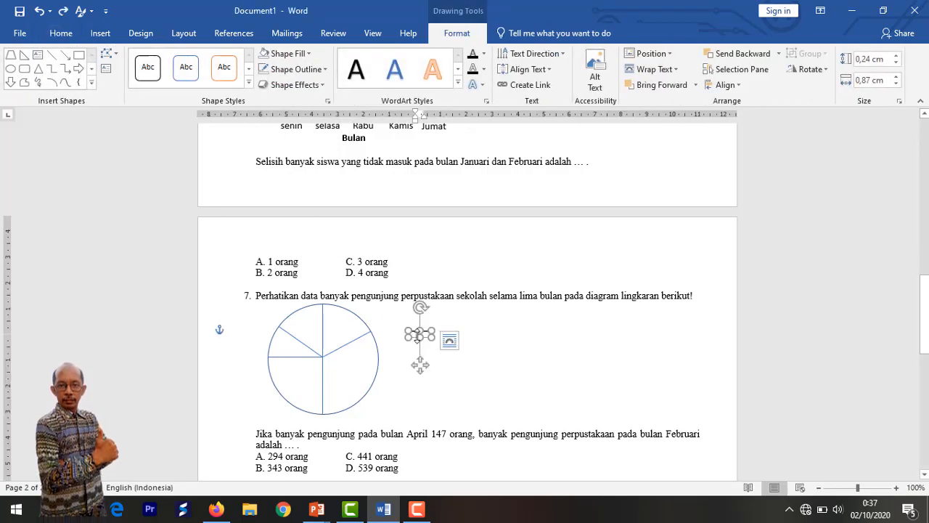
pyautogui.press('Delete')
pyautogui.click(100, 33)
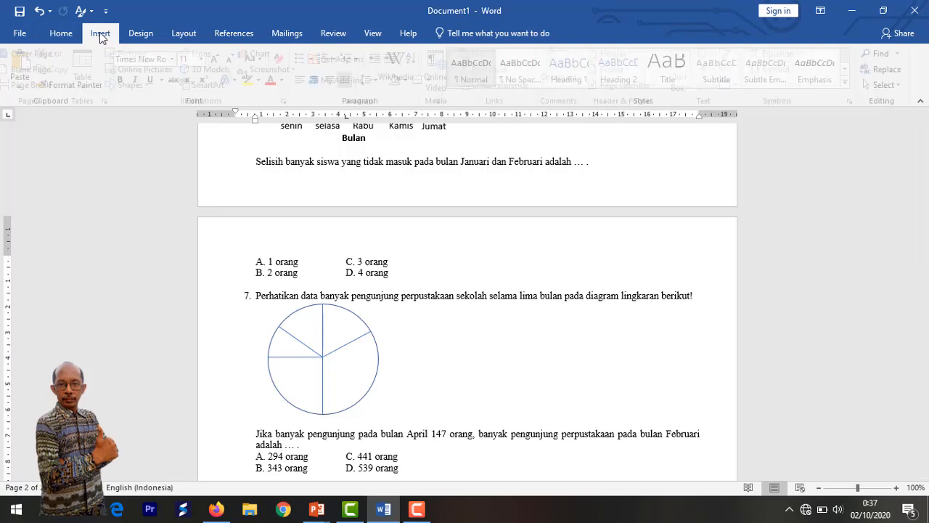
pyautogui.click(154, 85)
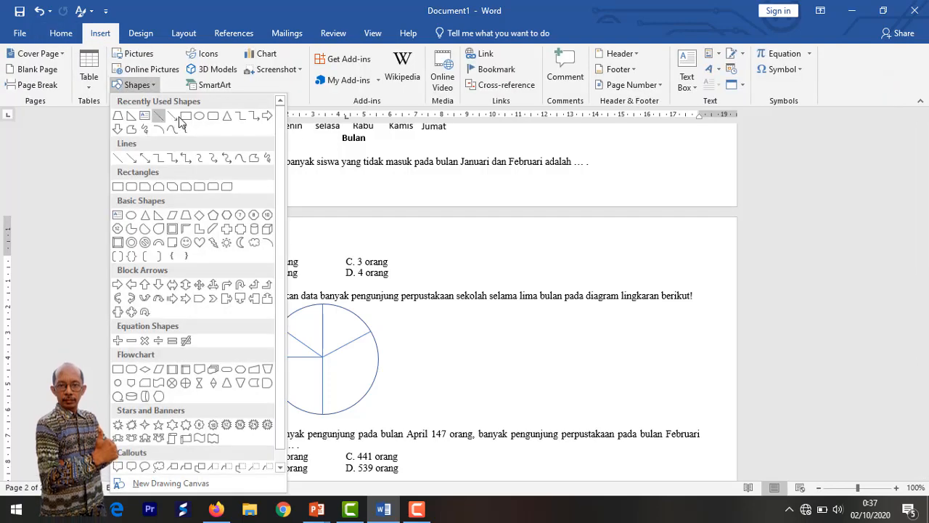
pyautogui.click(145, 128)
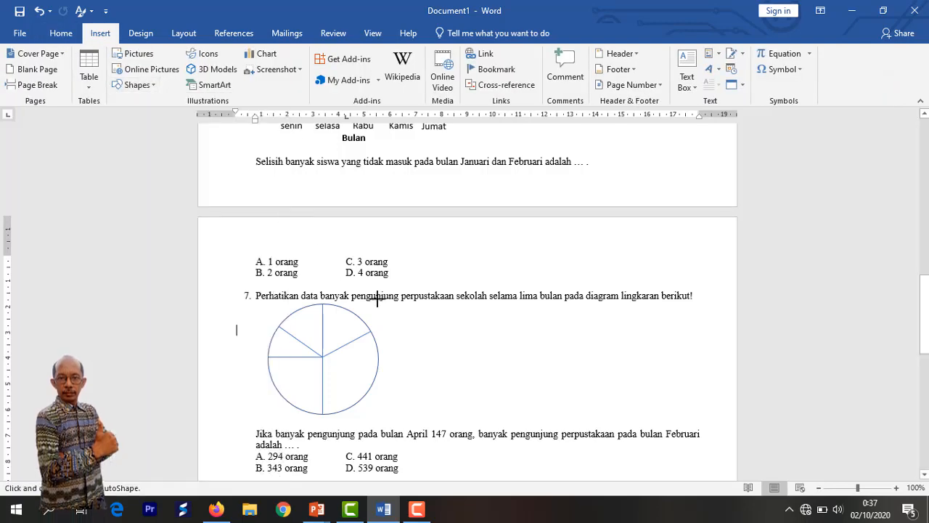
pyautogui.click(420, 345)
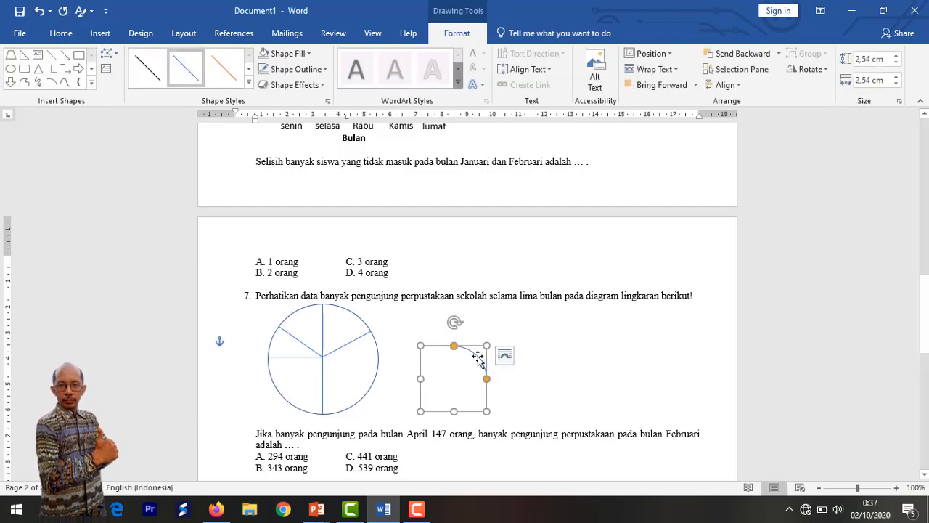
pyautogui.press('Delete')
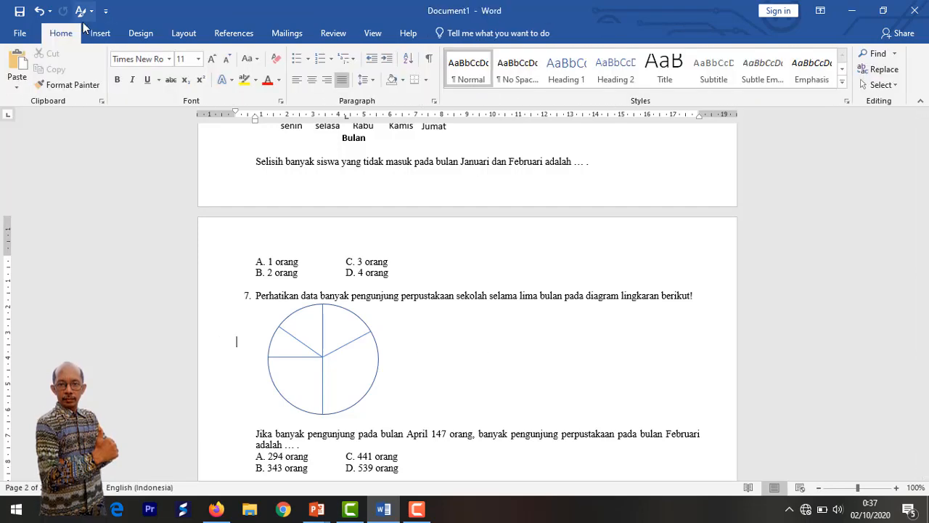
# Add a text box reading "Januari" in the blank space beside the circle and reduce its height to about 0.69 cm
pyautogui.click(101, 32)
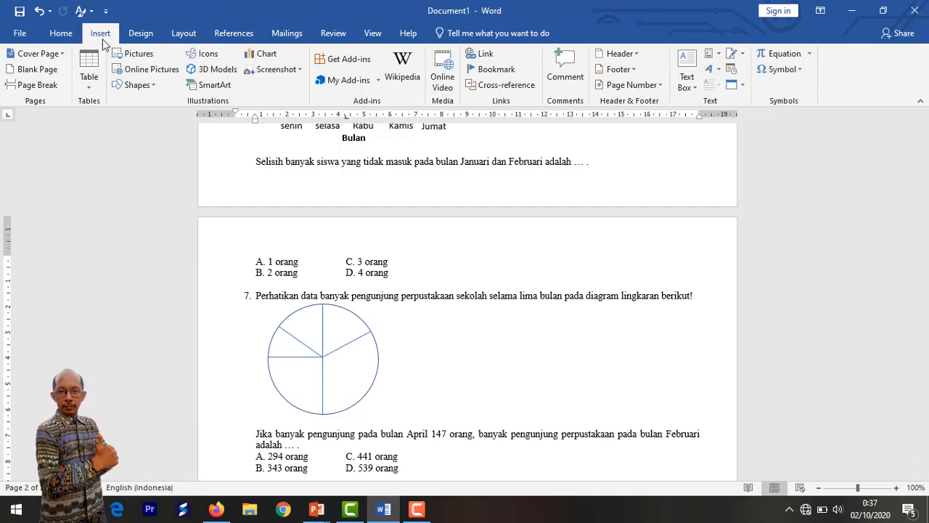
pyautogui.click(149, 85)
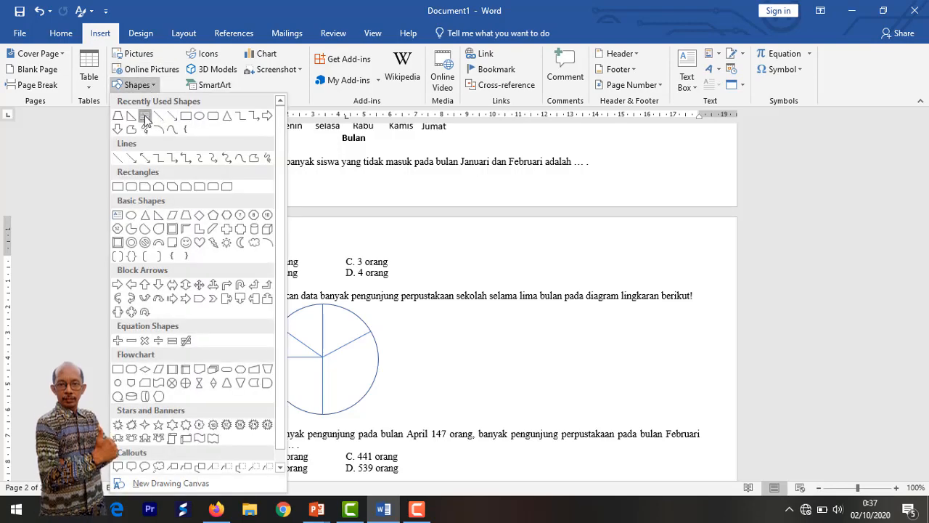
pyautogui.click(145, 117)
pyautogui.click(409, 321)
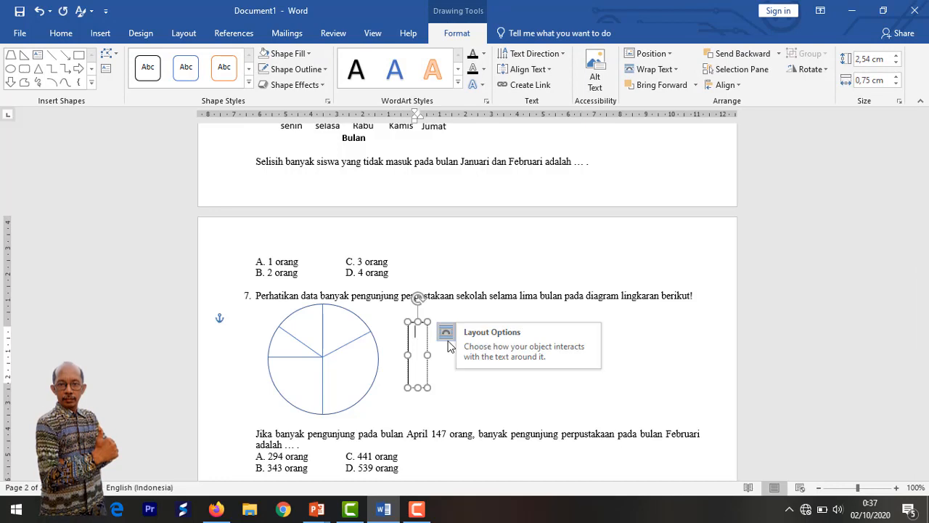
pyautogui.write('Janua')
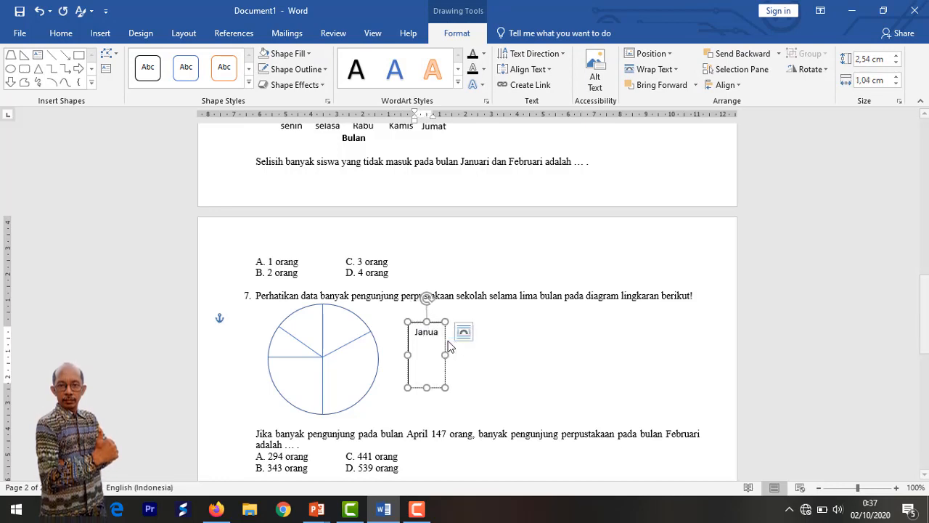
pyautogui.write('ri')
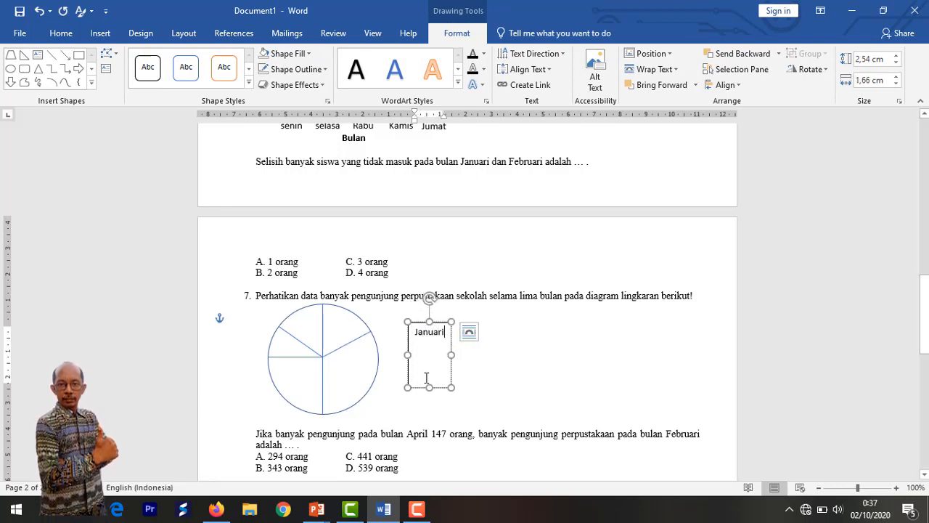
pyautogui.moveTo(429, 388); pyautogui.dragTo(435, 339)
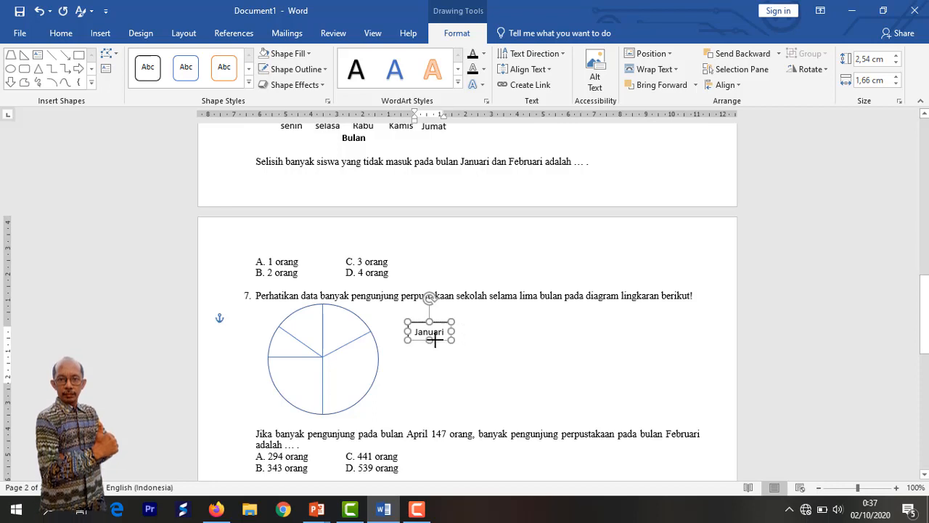
# Set the "Januari" text box to No Fill and No Outline
pyautogui.click(308, 56)
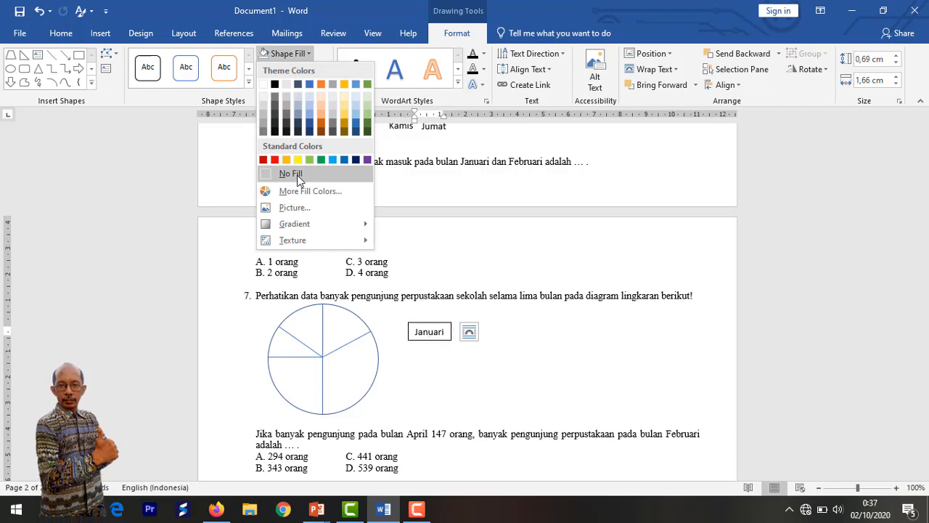
pyautogui.click(297, 175)
pyautogui.click(323, 70)
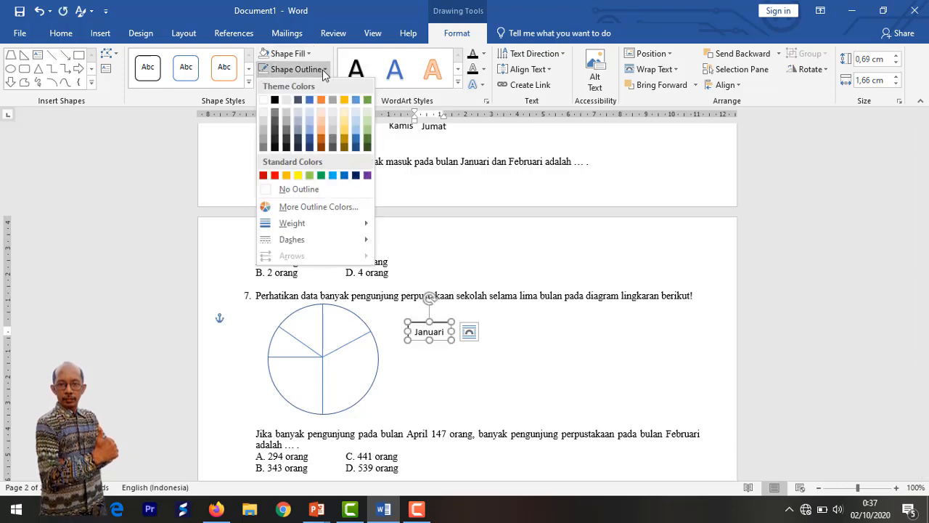
pyautogui.click(299, 190)
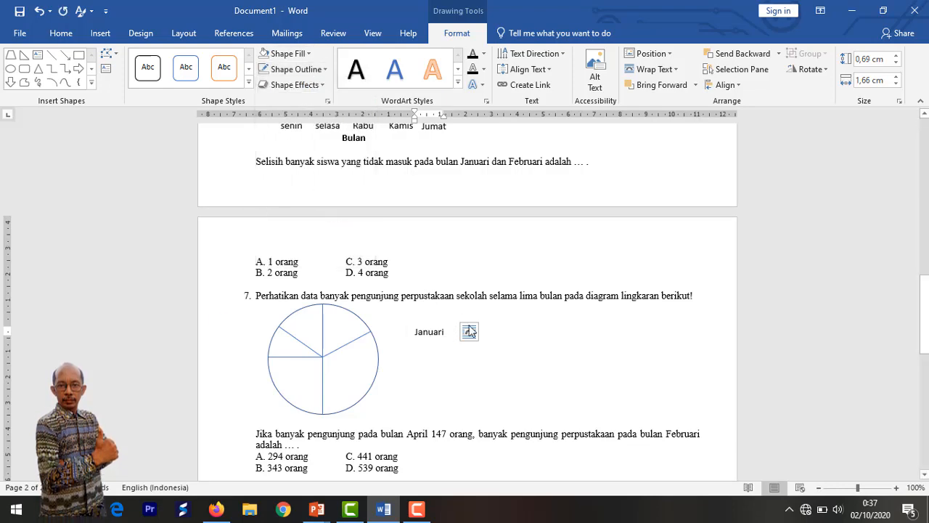
# Move the "Januari" label into the circle's upper-right sector, beside the vertical diameter
pyautogui.click(435, 341)
pyautogui.moveTo(436, 340); pyautogui.dragTo(345, 326)
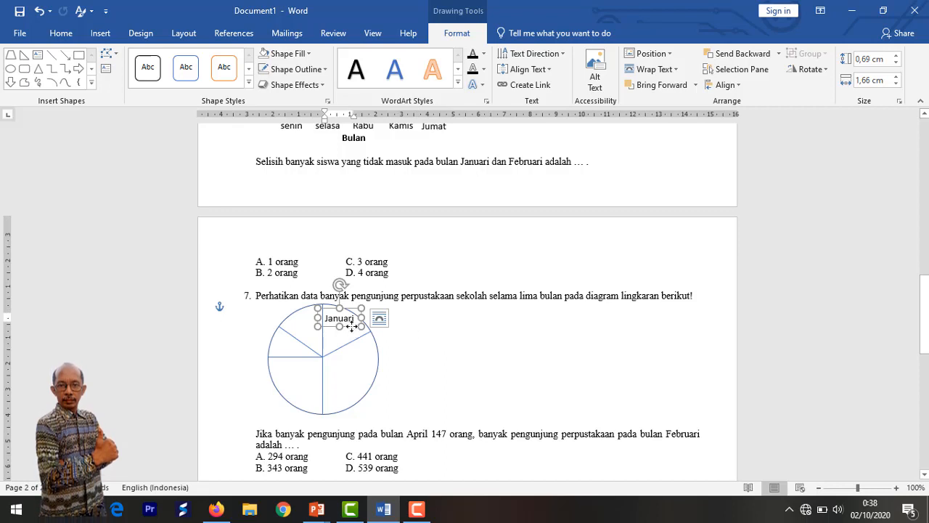
pyautogui.click(407, 336)
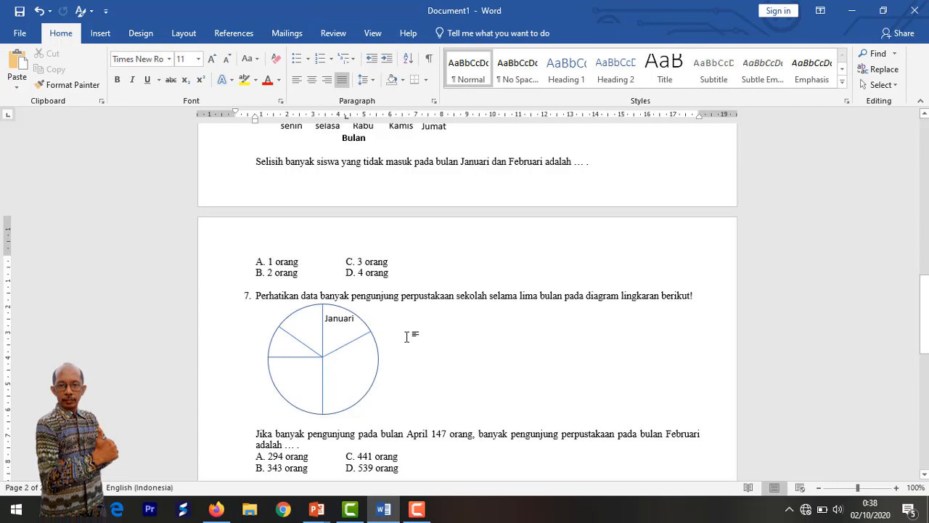
# Paste a copy of the "Januari" label, move it into the circle's lower-right sector and change its text to "Februari"
pyautogui.hotkey('ctrl', 'v')
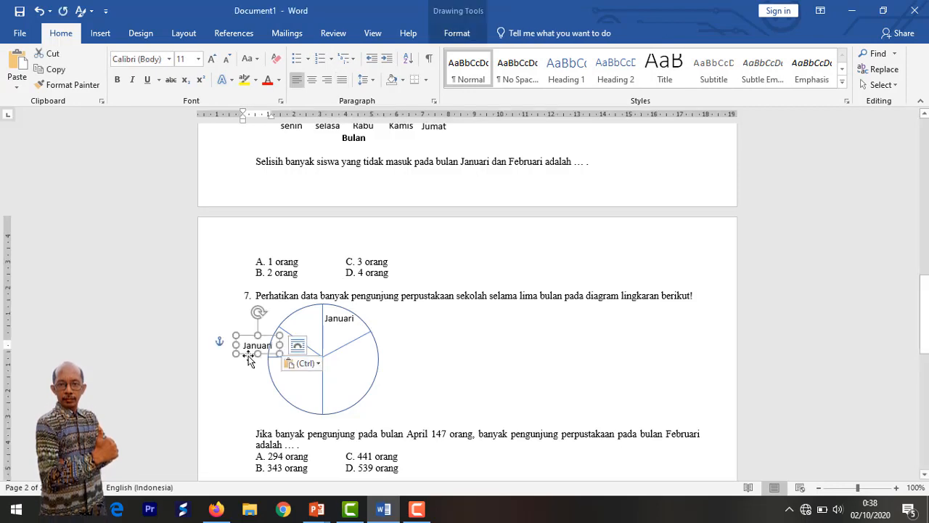
pyautogui.moveTo(248, 361); pyautogui.dragTo(364, 378)
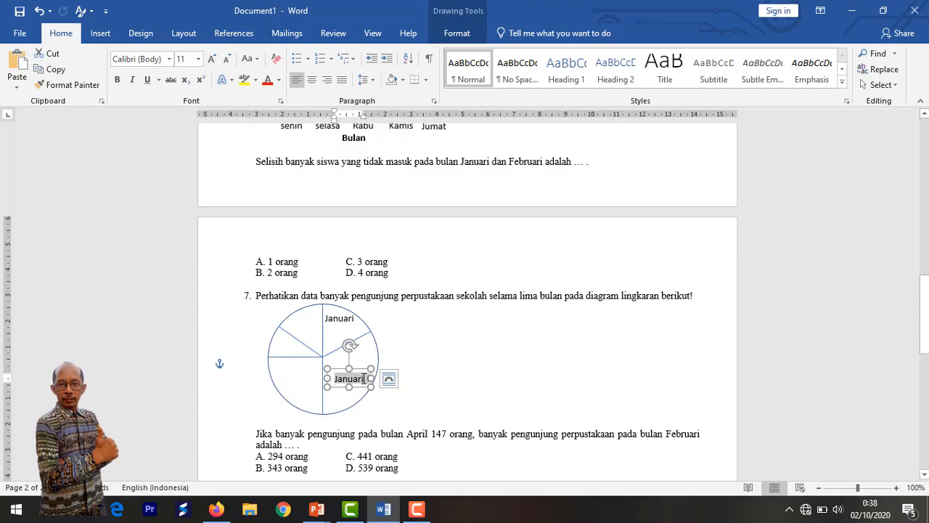
pyautogui.write('F')
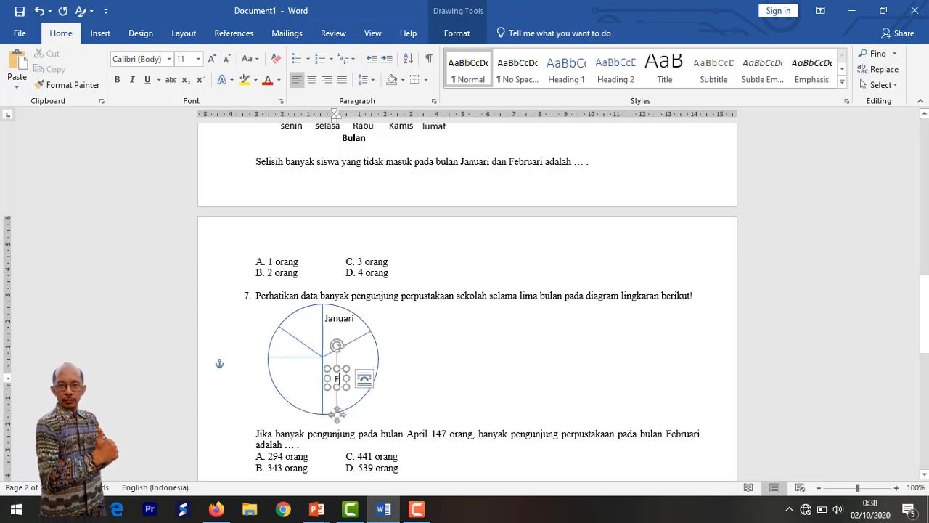
pyautogui.write('ebr')
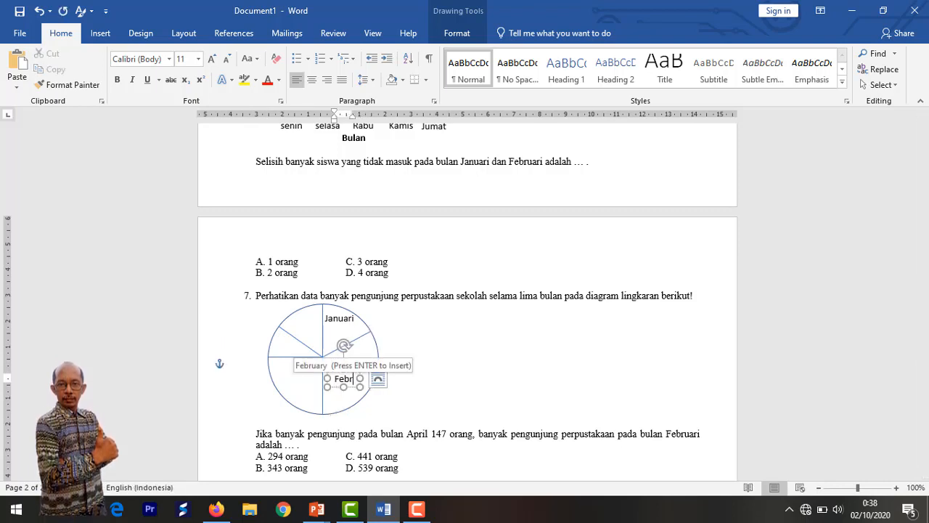
pyautogui.write('uari')
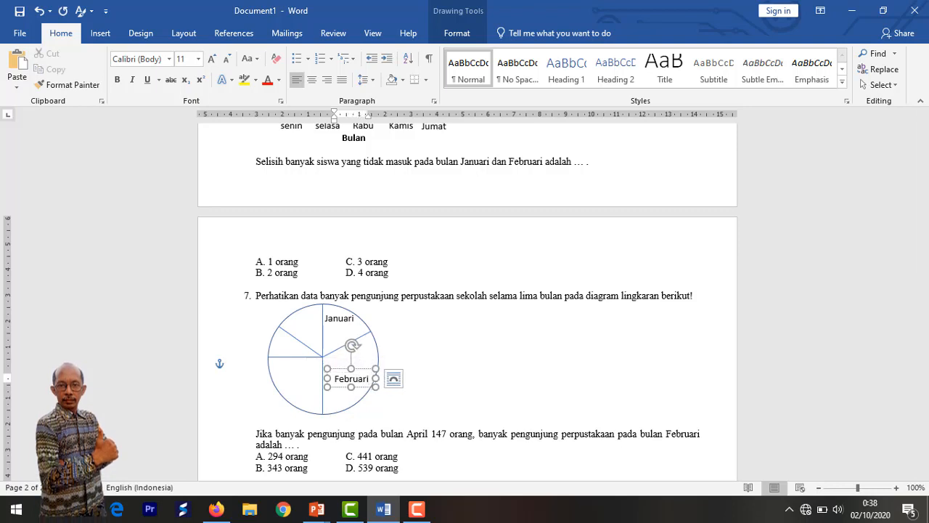
pyautogui.click(453, 354)
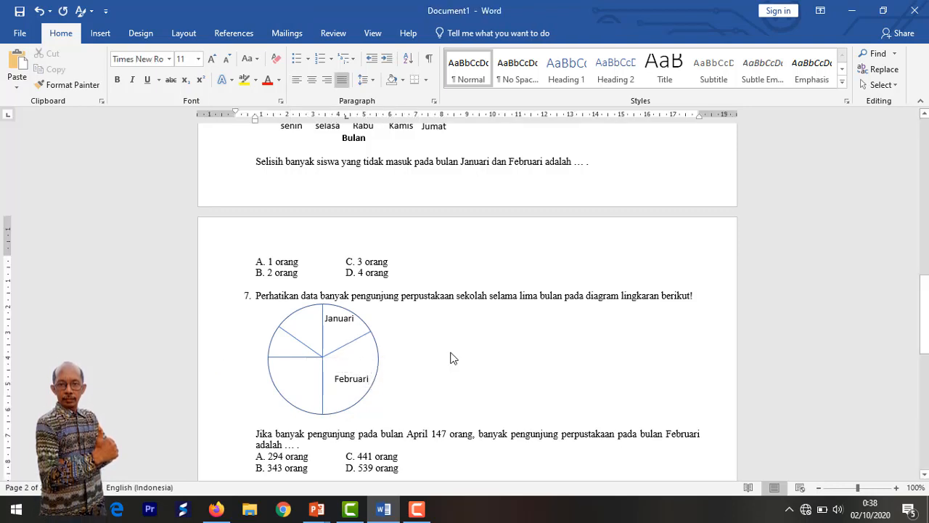
# Paste another copy of the "Januari" label, place it in the circle's lower-left sector and replace its text with "Maret"
pyautogui.hotkey('ctrl', 'v')
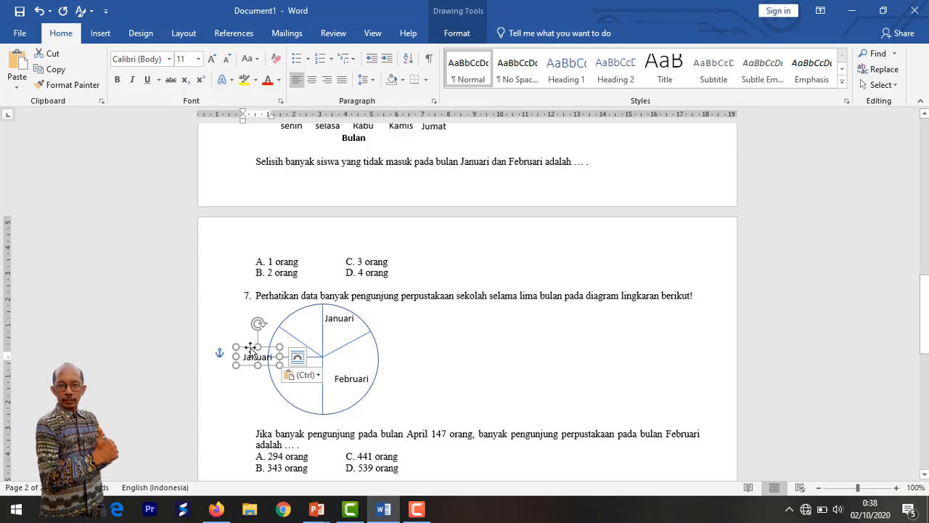
pyautogui.moveTo(250, 347); pyautogui.dragTo(310, 385)
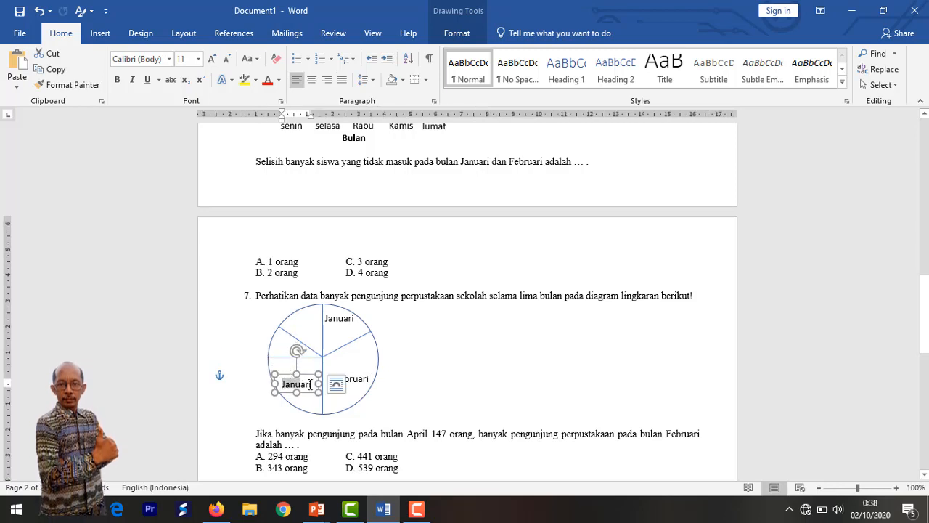
pyautogui.click(314, 384)
pyautogui.write('Ma')
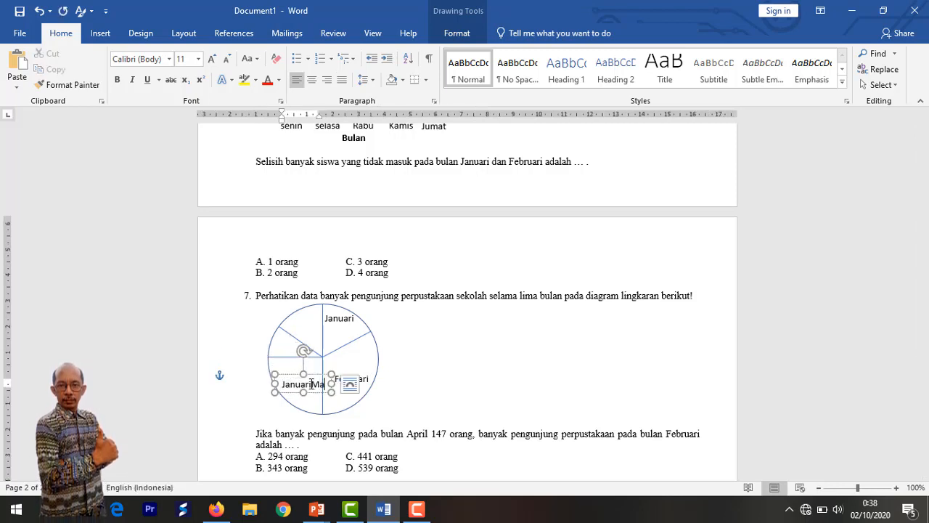
pyautogui.write('ret')
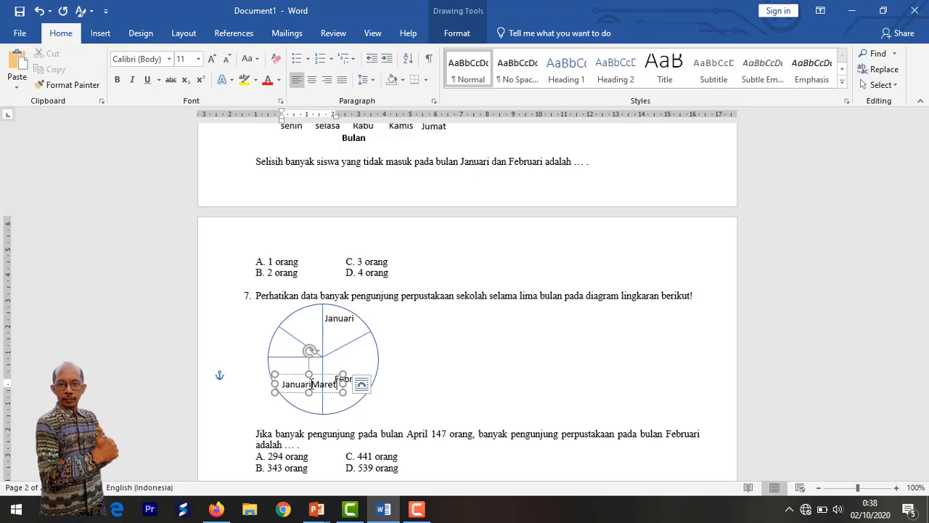
pyautogui.press('BackSpace')
pyautogui.press('BackSpace')
pyautogui.press('BackSpace')
pyautogui.press('BackSpace')
pyautogui.press('BackSpace')
pyautogui.press('BackSpace')
pyautogui.press('BackSpace')
pyautogui.press('BackSpace')
pyautogui.press('BackSpace')
pyautogui.press('BackSpace')
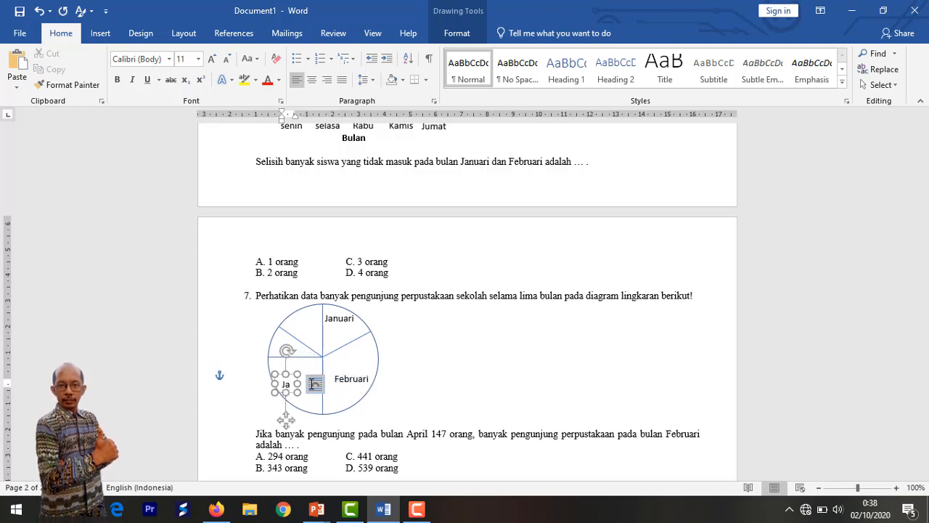
pyautogui.press('BackSpace')
pyautogui.press('BackSpace')
pyautogui.write('Mar')
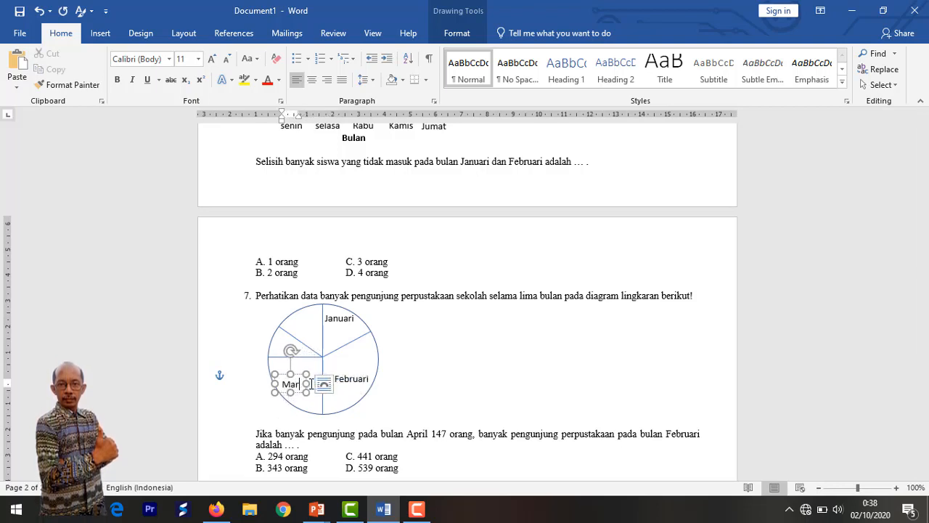
pyautogui.write('et')
pyautogui.click(463, 371)
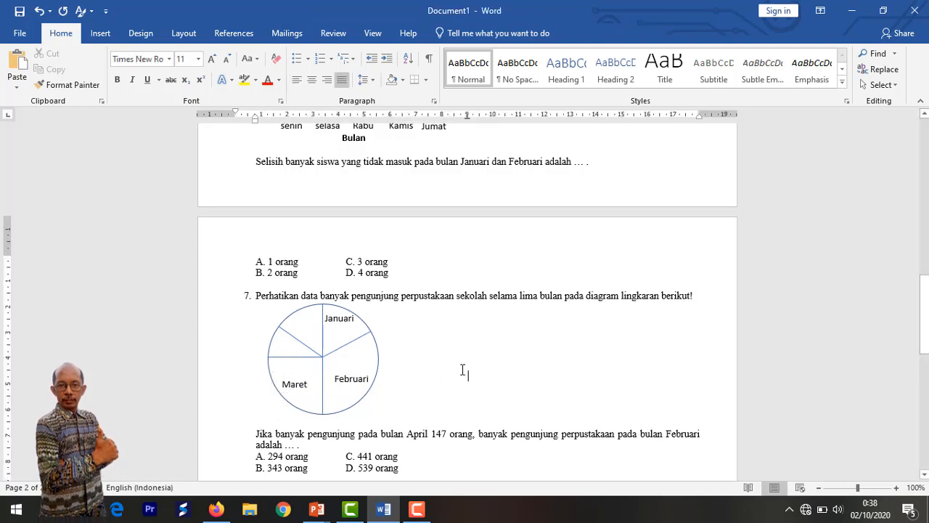
# Paste another "Januari" label, change its text to "April" and move it into the narrow sector directly above "Maret"
pyautogui.hotkey('ctrl', 'v')
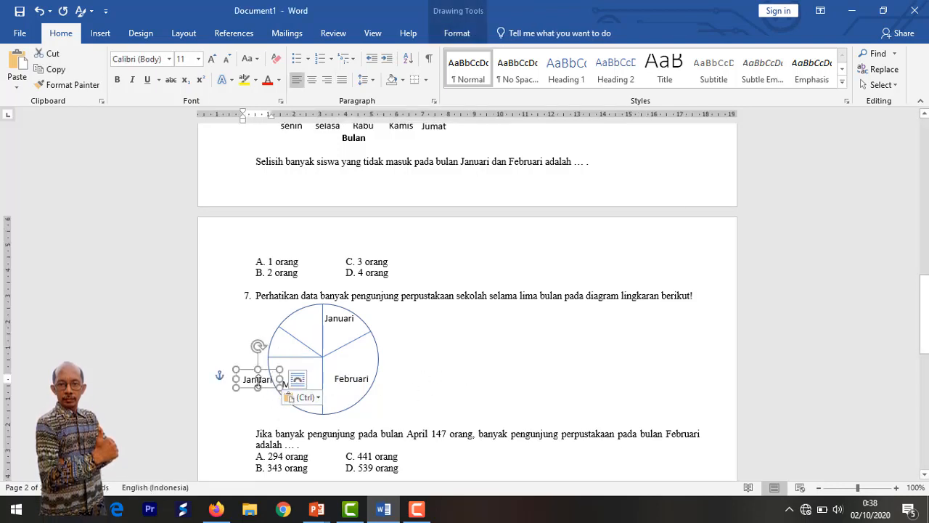
pyautogui.moveTo(244, 382); pyautogui.dragTo(281, 379)
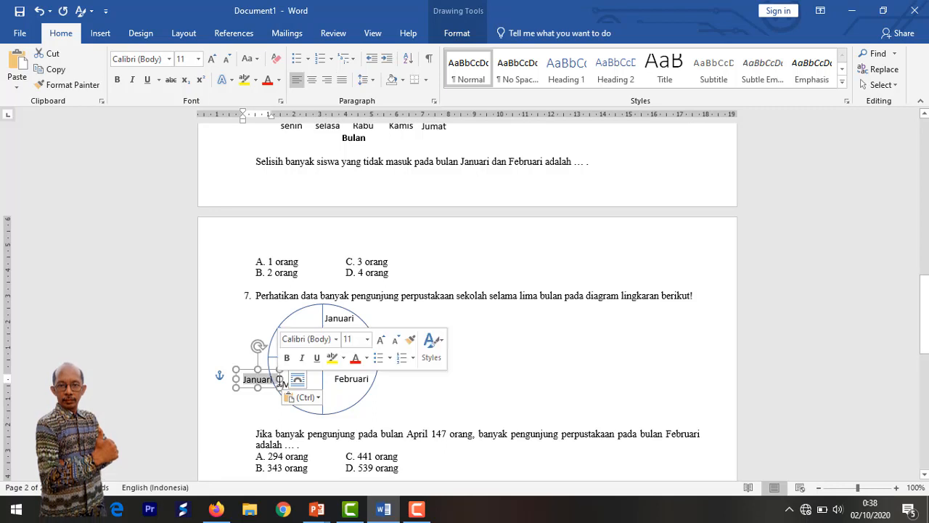
pyautogui.write('April')
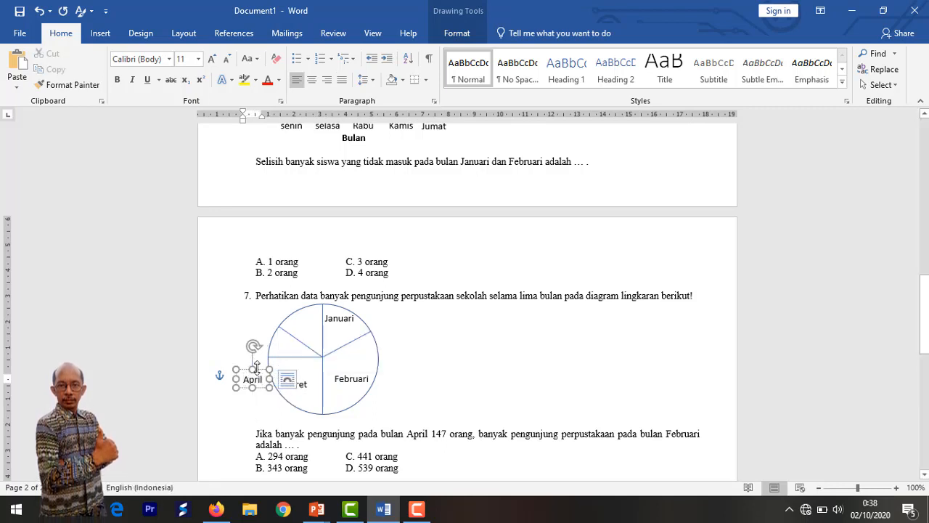
pyautogui.moveTo(258, 370); pyautogui.dragTo(290, 342)
pyautogui.click(428, 340)
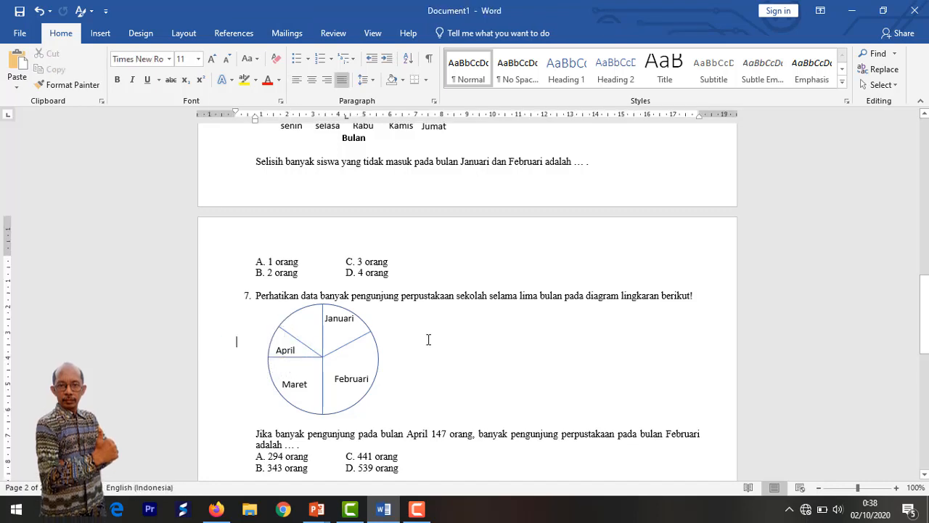
# Paste another "Januari" label into the circle's upper-left sector, above "April", and replace its text with "Mei"
pyautogui.hotkey('ctrl', 'v')
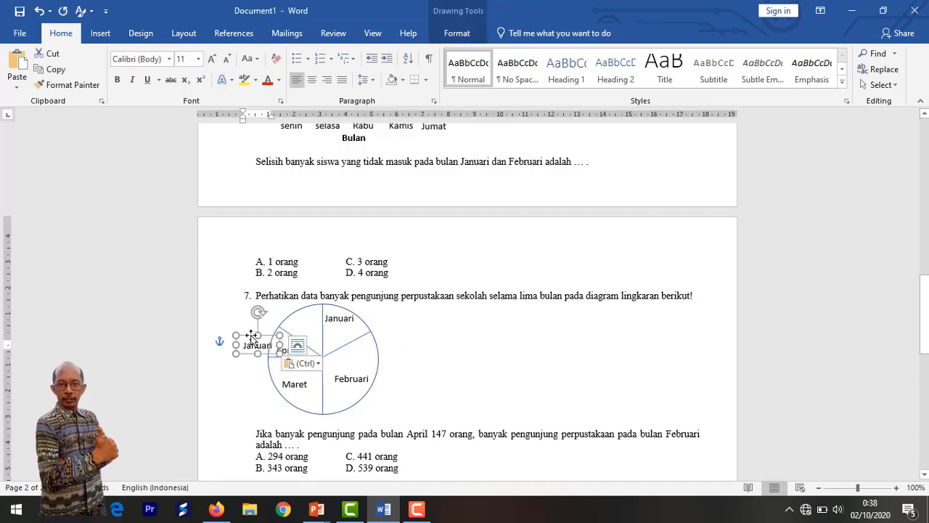
pyautogui.moveTo(256, 330); pyautogui.dragTo(301, 322)
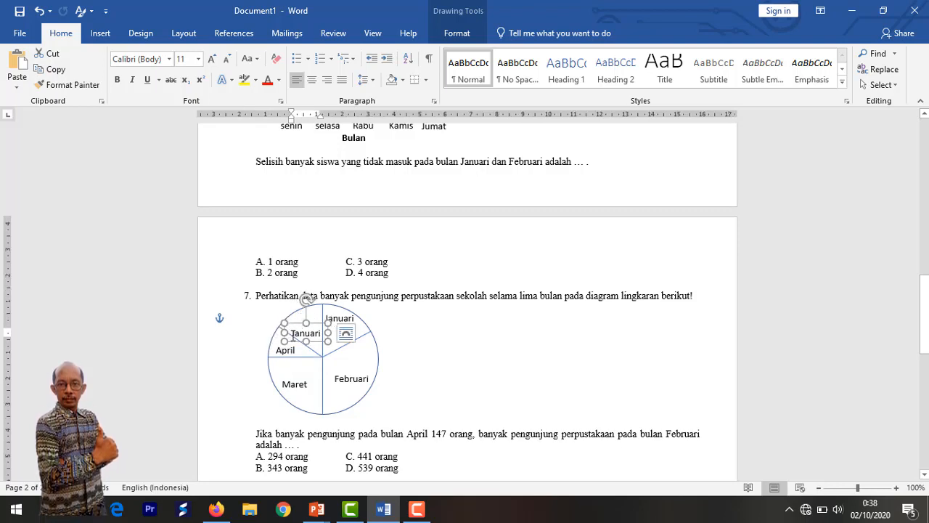
pyautogui.click(320, 341)
pyautogui.write('Mei')
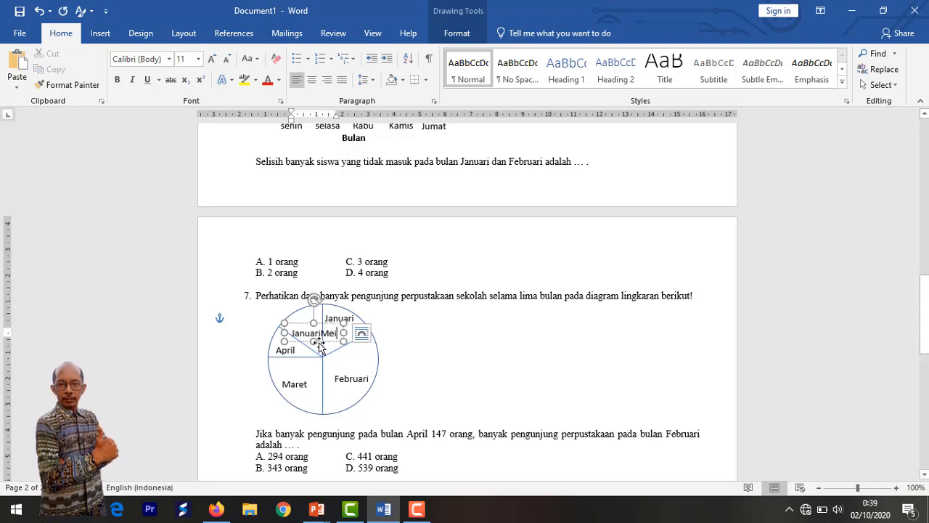
pyautogui.press('BackSpace')
pyautogui.press('BackSpace')
pyautogui.press('BackSpace')
pyautogui.press('BackSpace')
pyautogui.press('BackSpace')
pyautogui.press('BackSpace')
pyautogui.press('BackSpace')
pyautogui.press('BackSpace')
pyautogui.press('BackSpace')
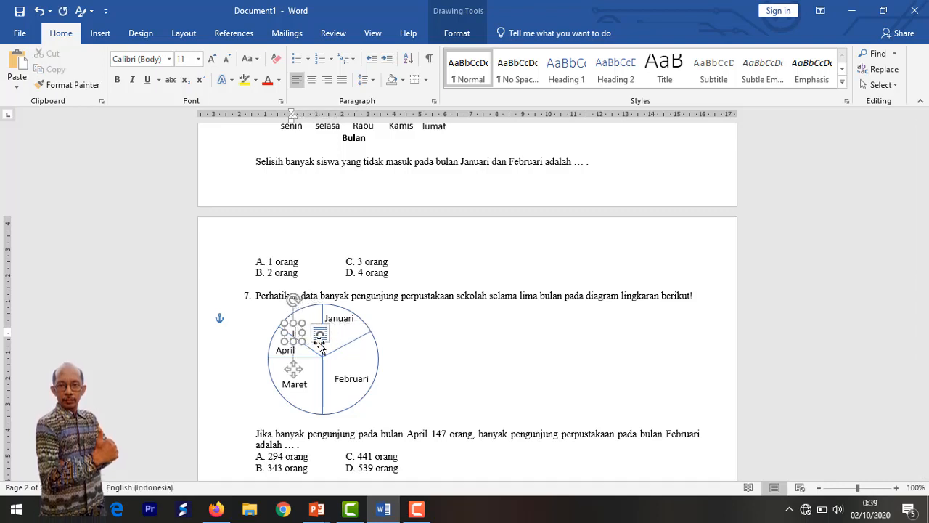
pyautogui.press('BackSpace')
pyautogui.write('Mei')
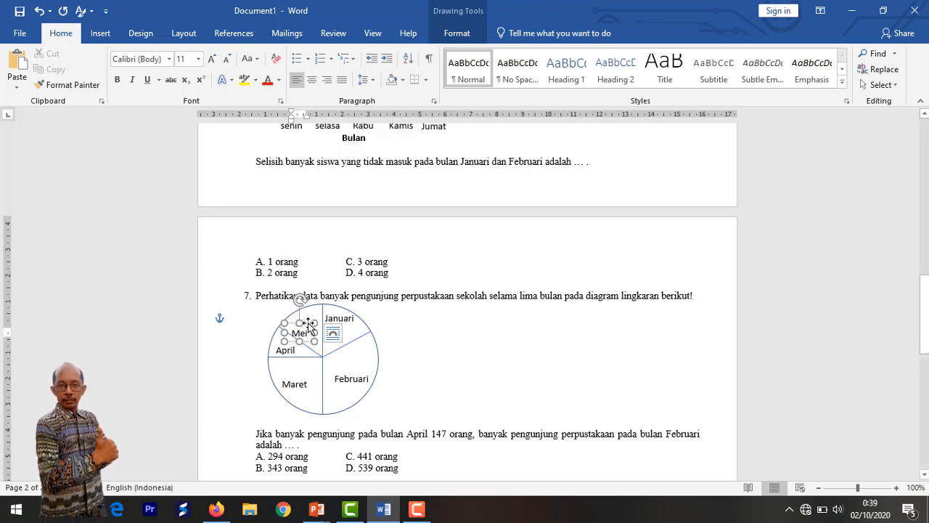
pyautogui.click(471, 354)
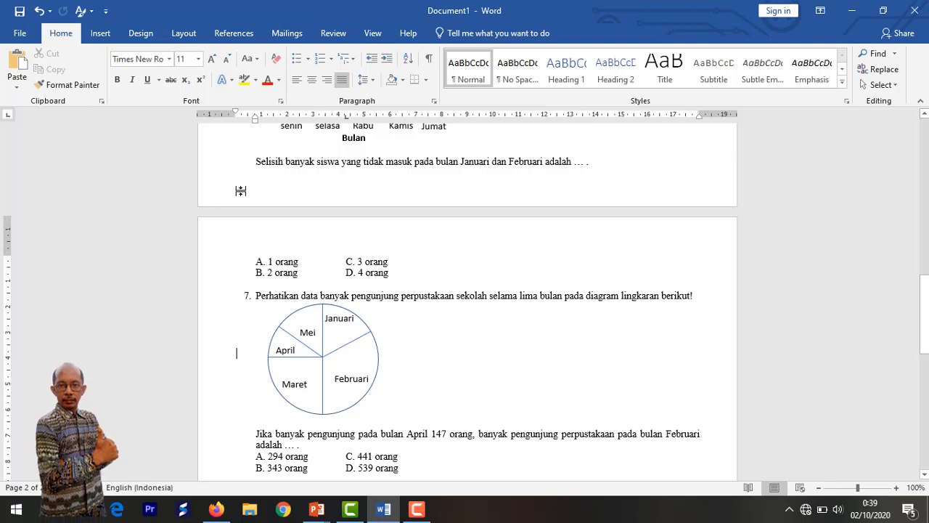
# Add a text box reading "60" in the blank space beside the circle and reduce its height to about 0.74 cm
pyautogui.click(100, 34)
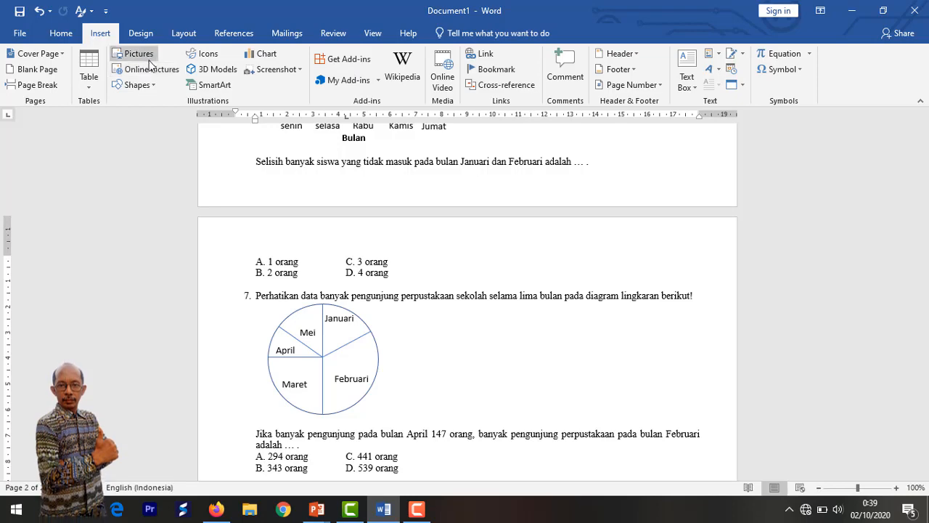
pyautogui.click(148, 86)
pyautogui.click(149, 86)
pyautogui.click(149, 86)
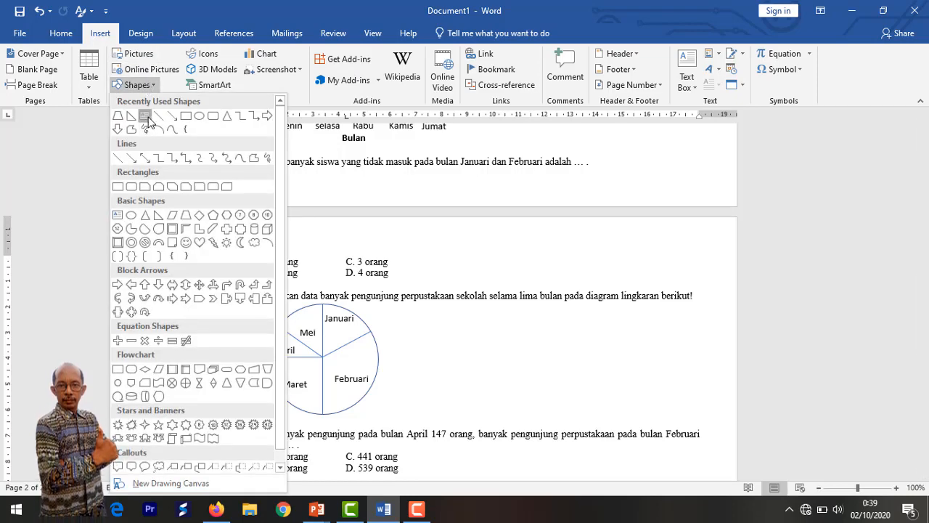
pyautogui.click(146, 117)
pyautogui.moveTo(433, 331); pyautogui.dragTo(454, 396)
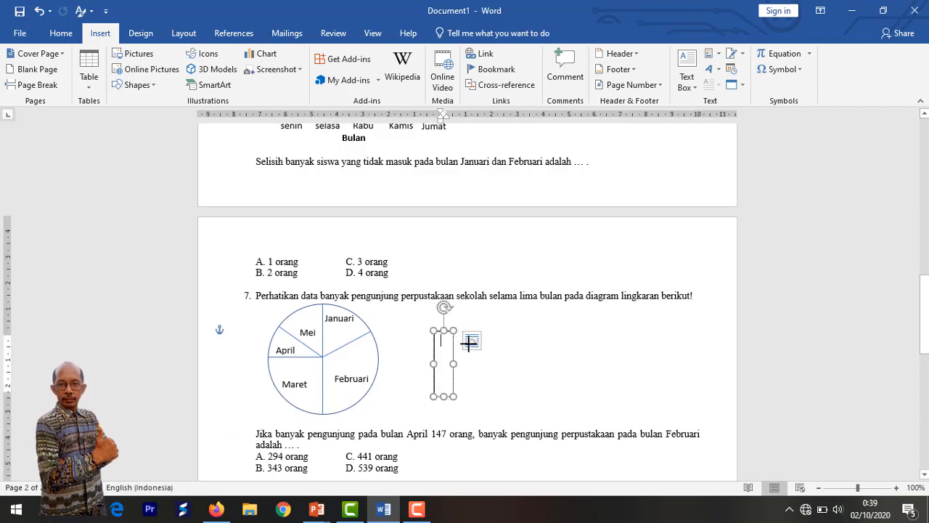
pyautogui.write('60')
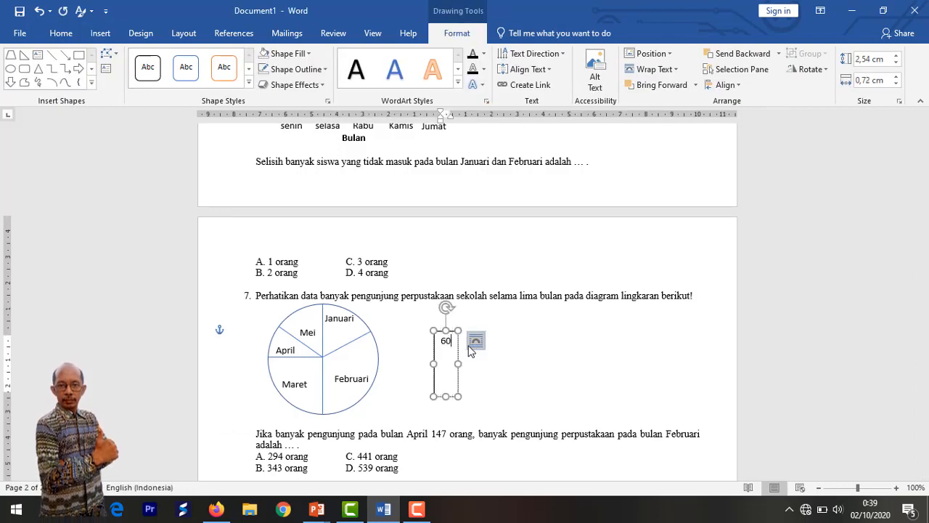
pyautogui.moveTo(447, 396); pyautogui.dragTo(448, 350)
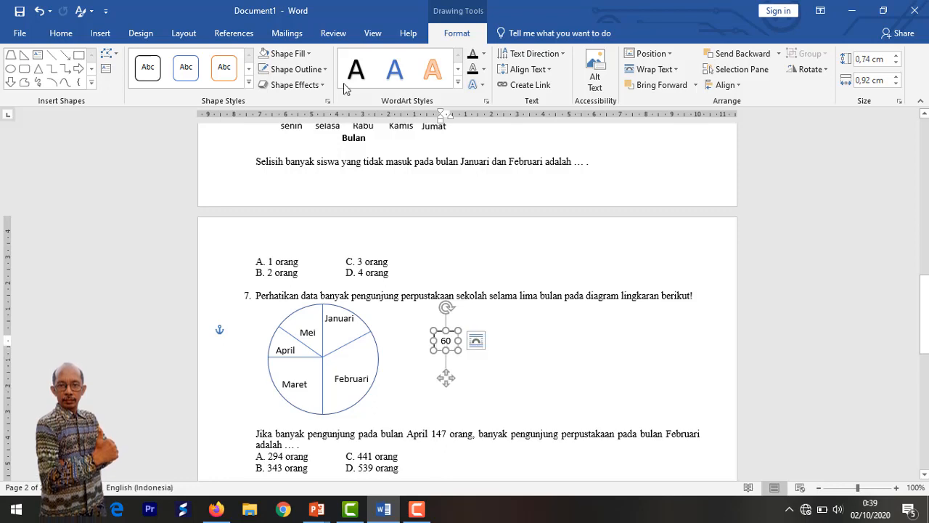
# Set the "60" text box to No Fill and No Outline and move it just below the "Mei" label, near the circle's centre
pyautogui.click(308, 54)
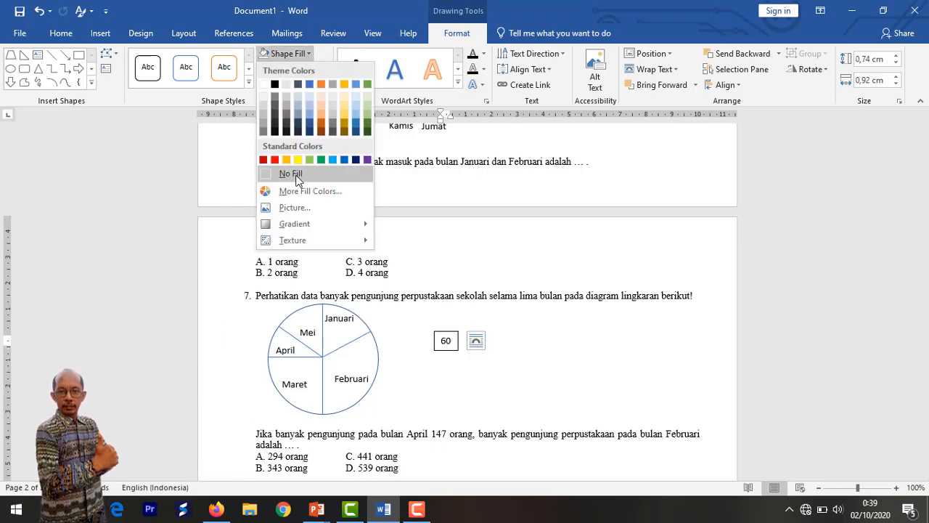
pyautogui.click(292, 172)
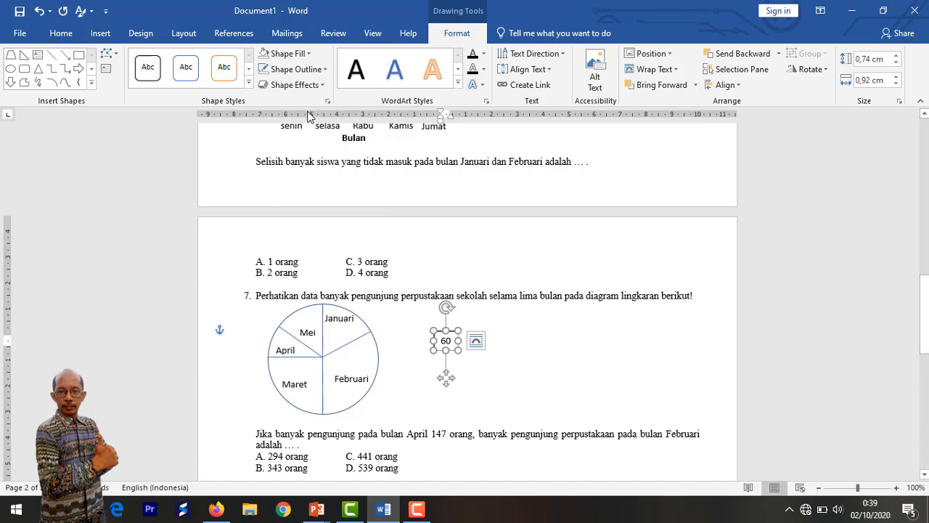
pyautogui.click(324, 69)
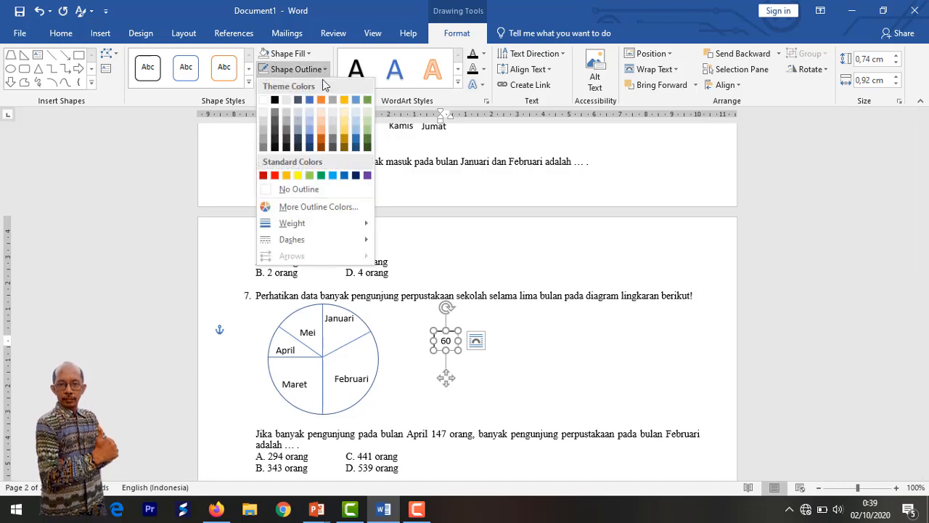
pyautogui.click(301, 189)
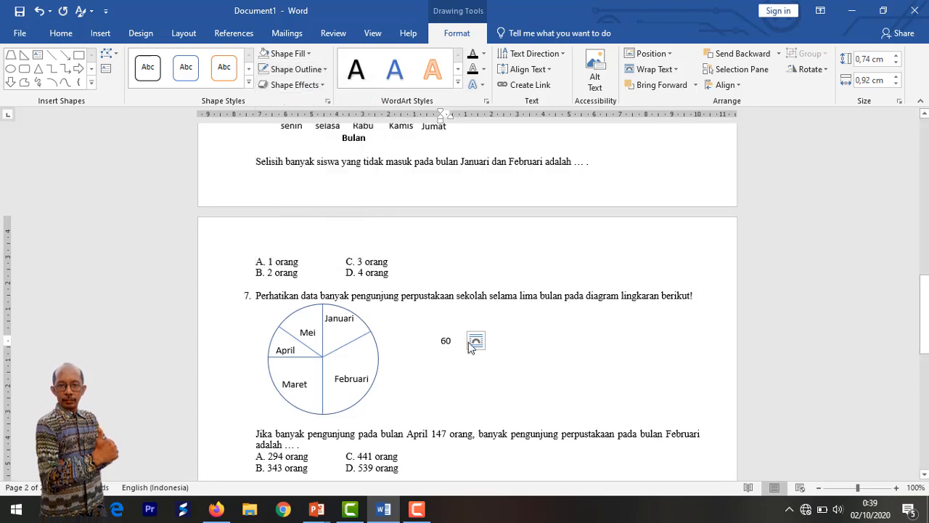
pyautogui.moveTo(447, 379); pyautogui.dragTo(320, 387)
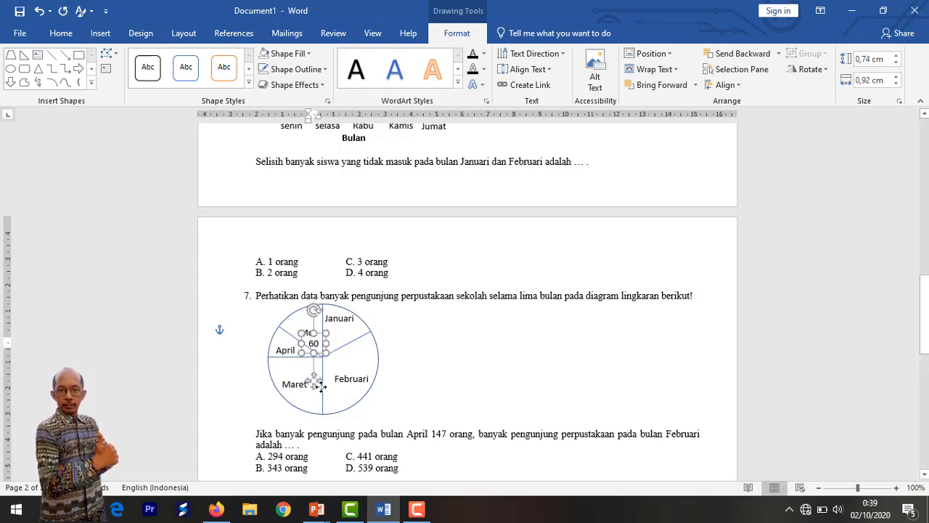
pyautogui.click(433, 350)
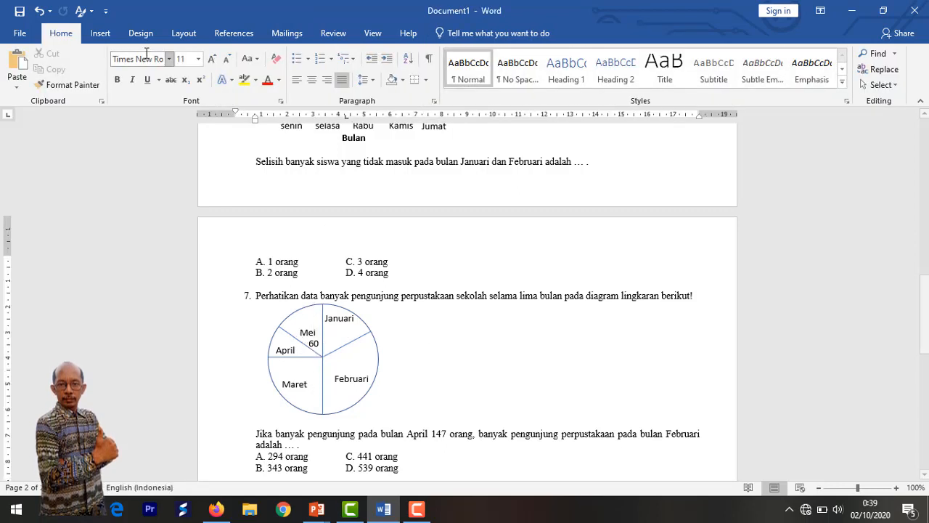
# Add a text box containing "o" in the blank space beside the circle and reduce its height to 0.9 cm
pyautogui.click(100, 33)
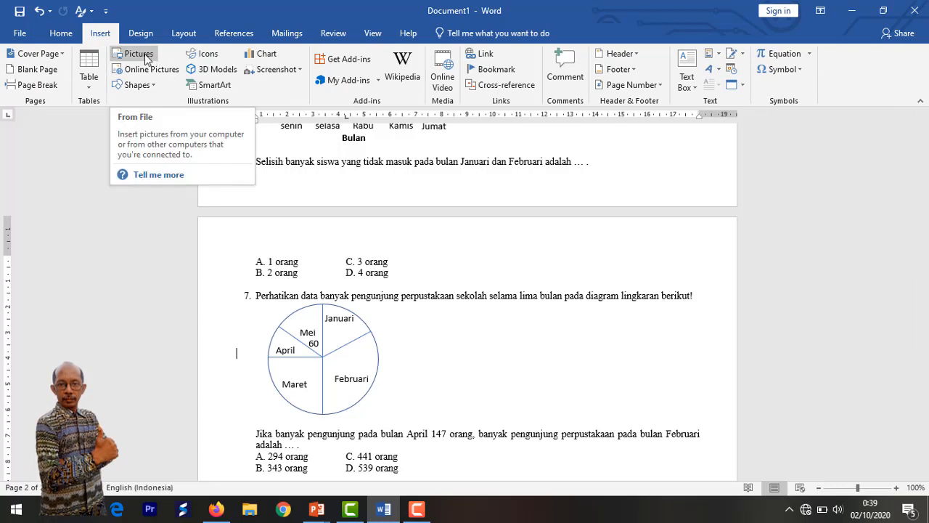
pyautogui.click(142, 85)
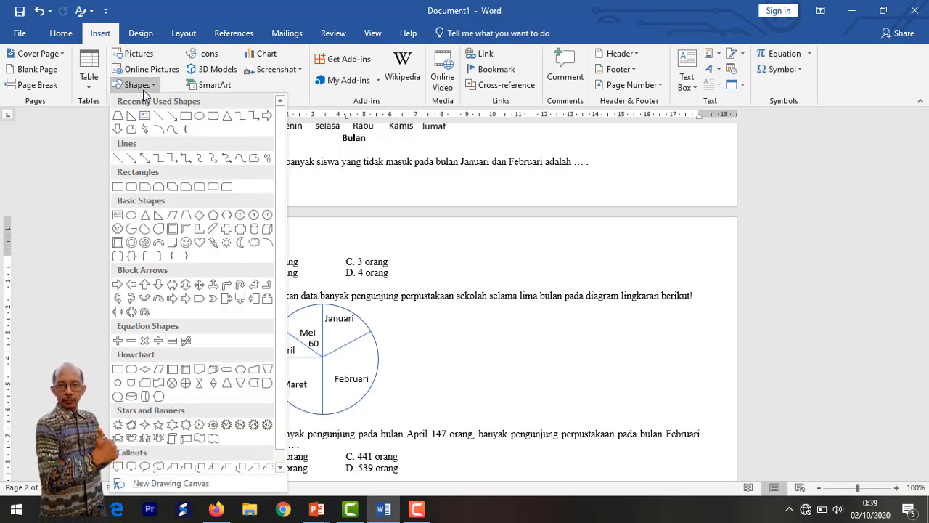
pyautogui.click(144, 115)
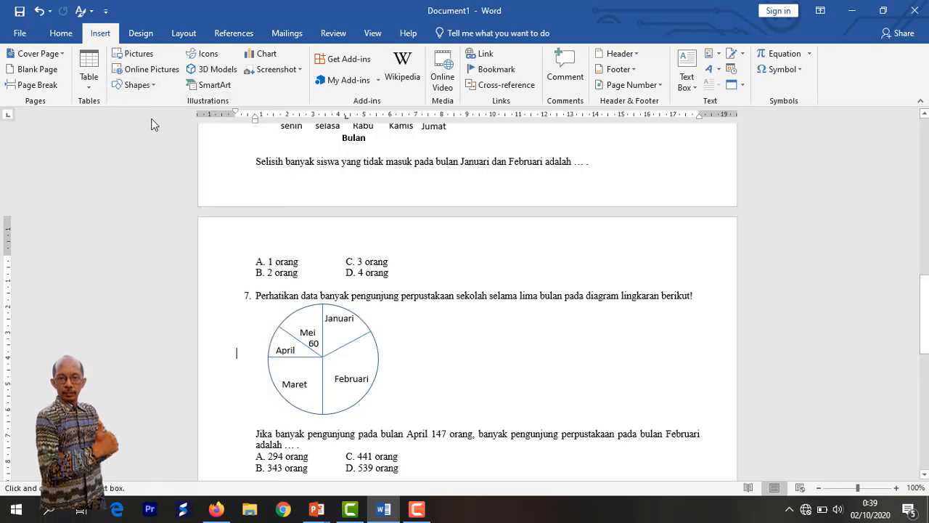
pyautogui.click(415, 332)
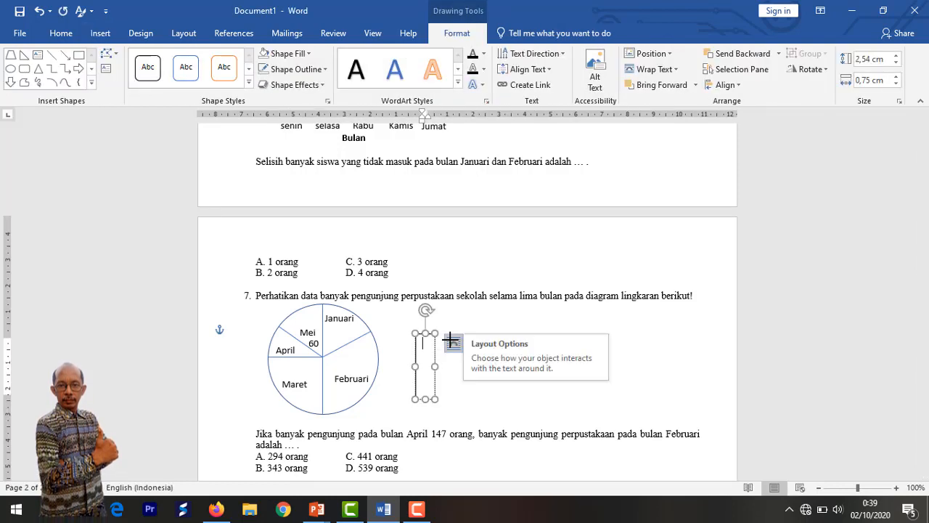
pyautogui.write('o')
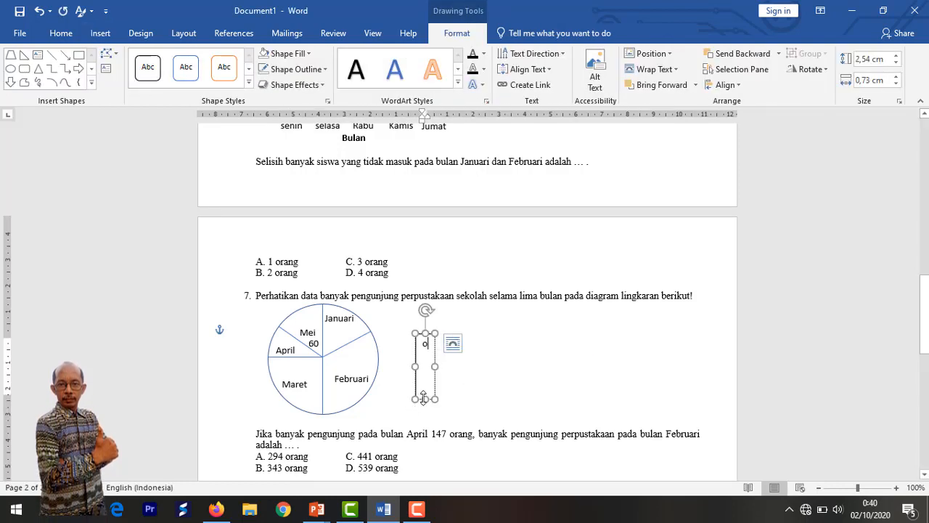
pyautogui.moveTo(425, 395); pyautogui.dragTo(430, 362)
pyautogui.moveTo(430, 356); pyautogui.dragTo(426, 357)
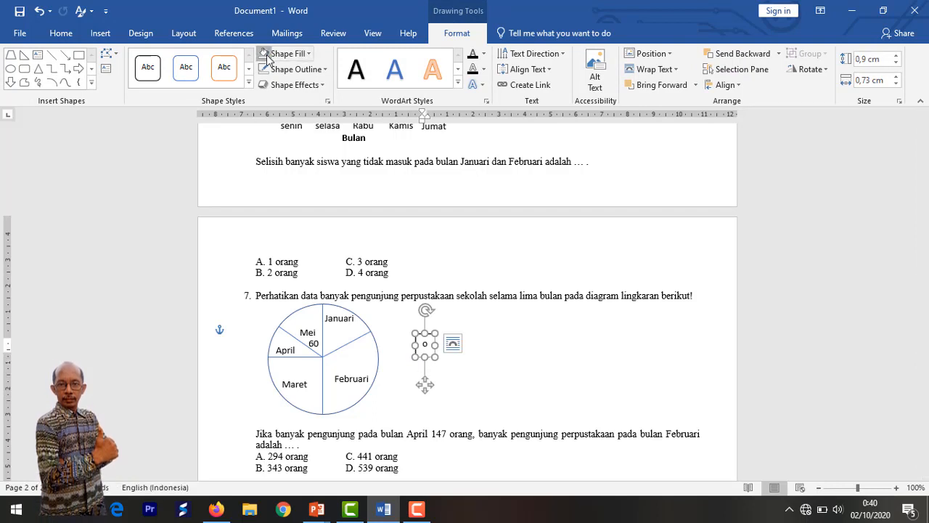
# Set the "o" text box to No Fill and No Outline
pyautogui.click(307, 54)
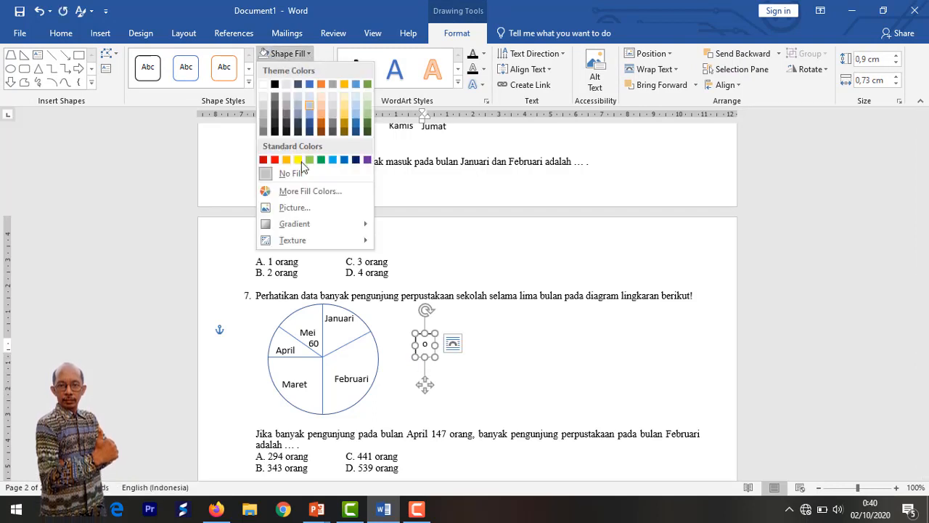
pyautogui.click(300, 172)
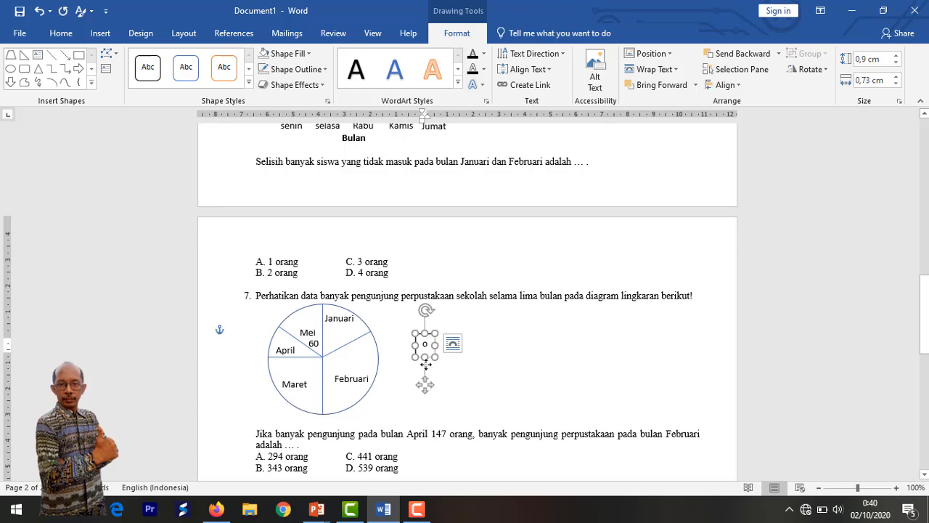
pyautogui.click(307, 54)
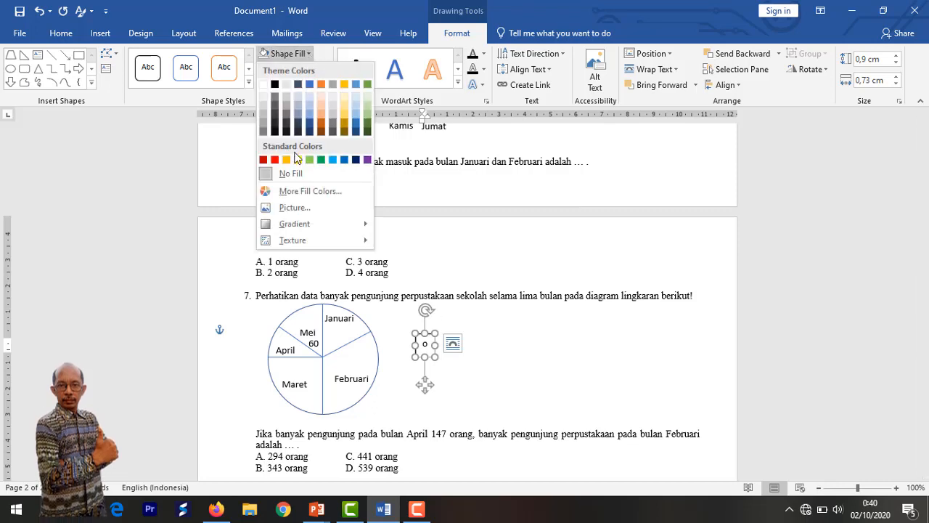
pyautogui.click(294, 174)
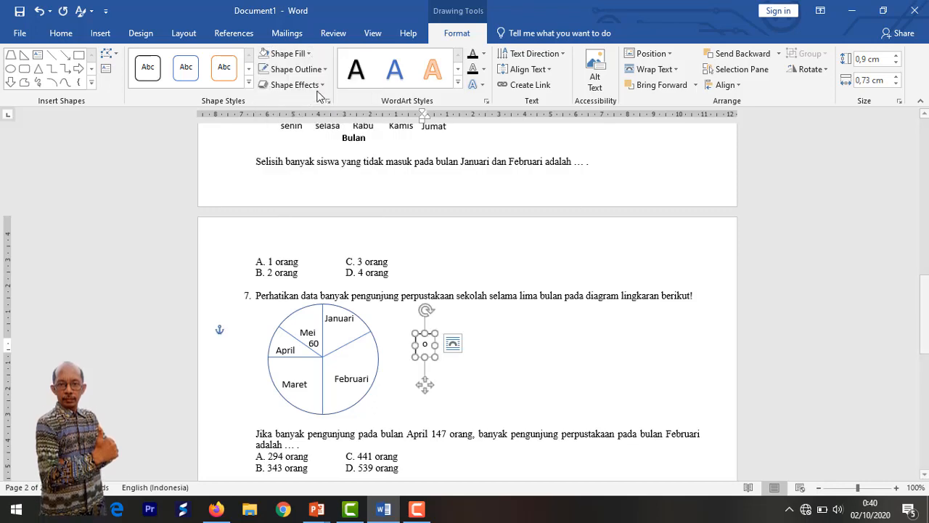
pyautogui.click(324, 70)
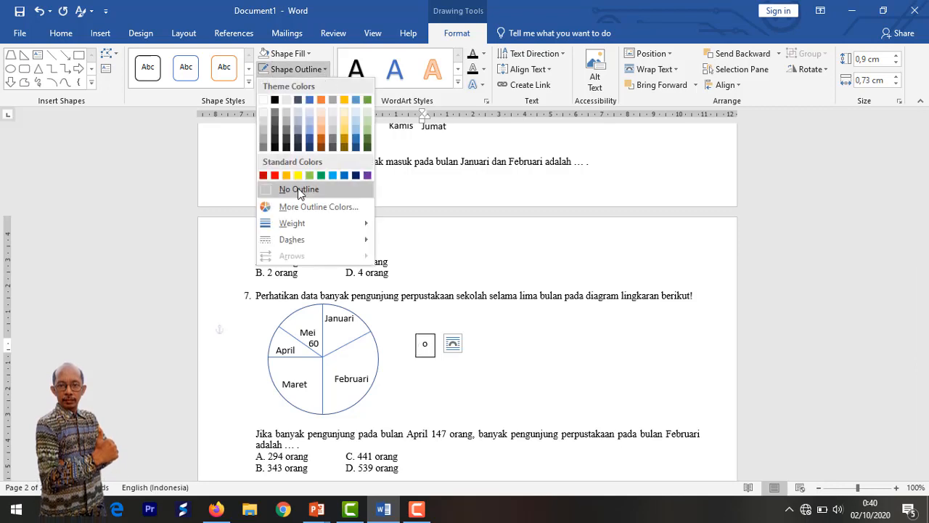
pyautogui.click(299, 191)
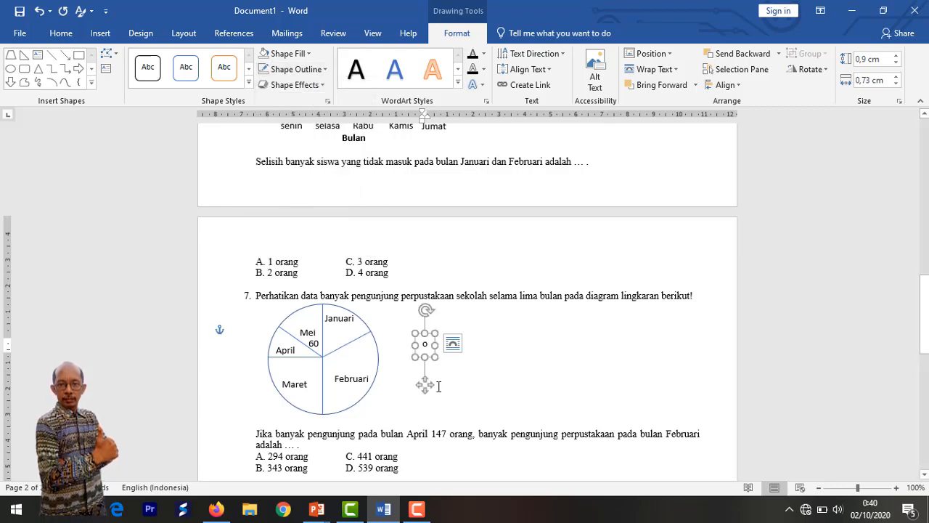
# Move the "o" text box to the upper end of "60" and nudge it into place as a degree sign
pyautogui.moveTo(425, 386); pyautogui.dragTo(319, 381)
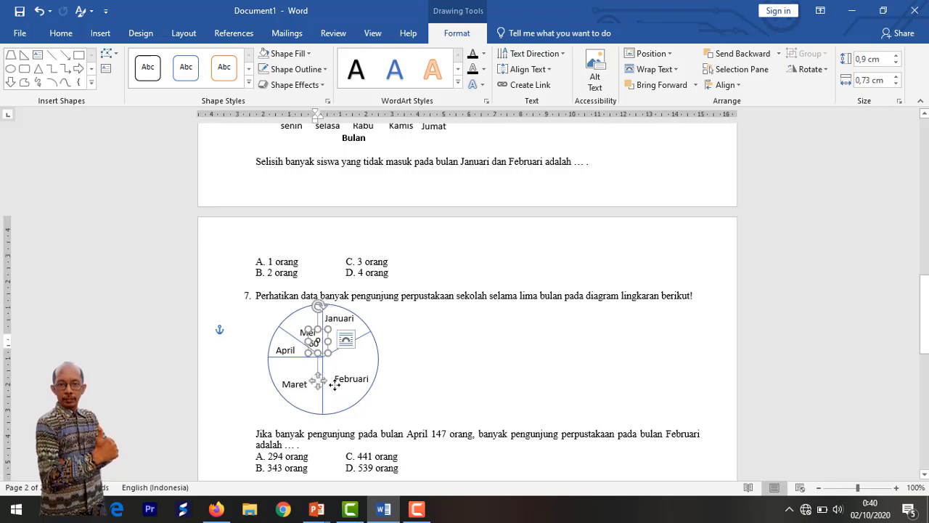
pyautogui.press('Right')
pyautogui.press('Right')
pyautogui.press('Right')
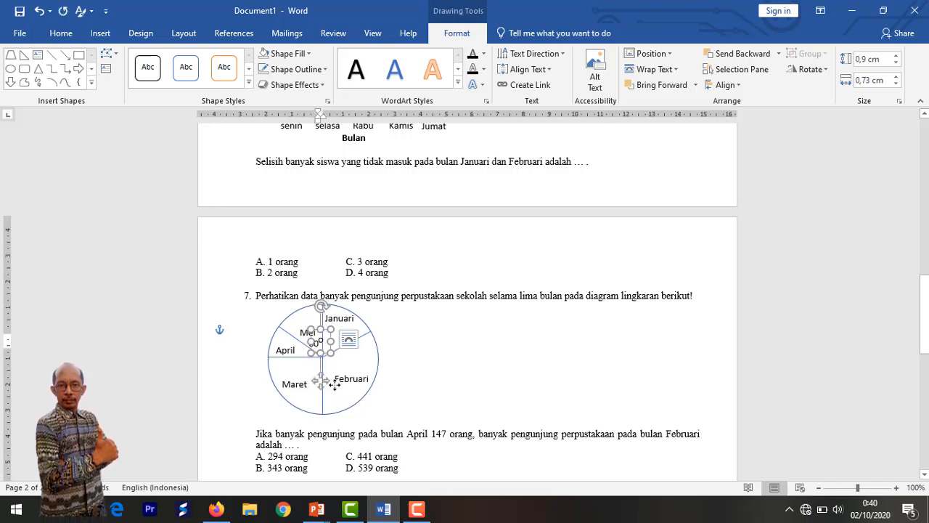
pyautogui.press('Left')
pyautogui.press('Left')
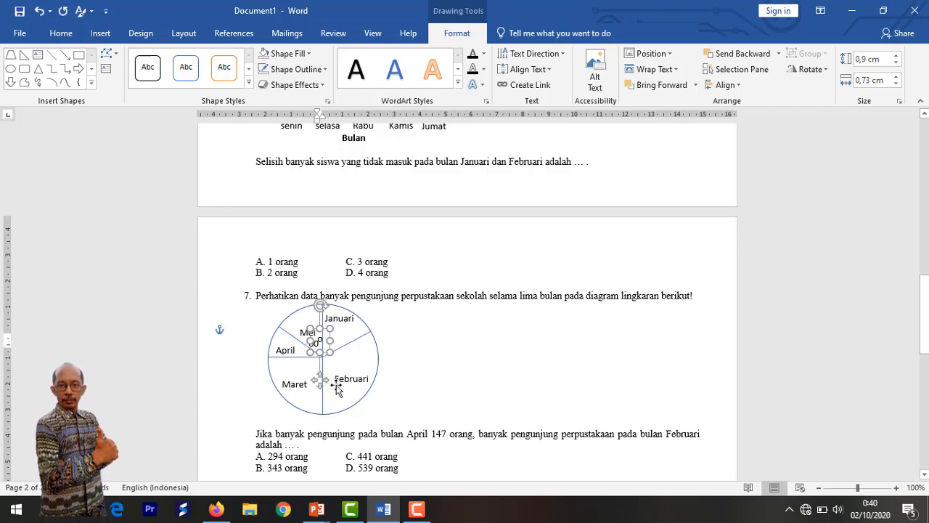
pyautogui.click(464, 354)
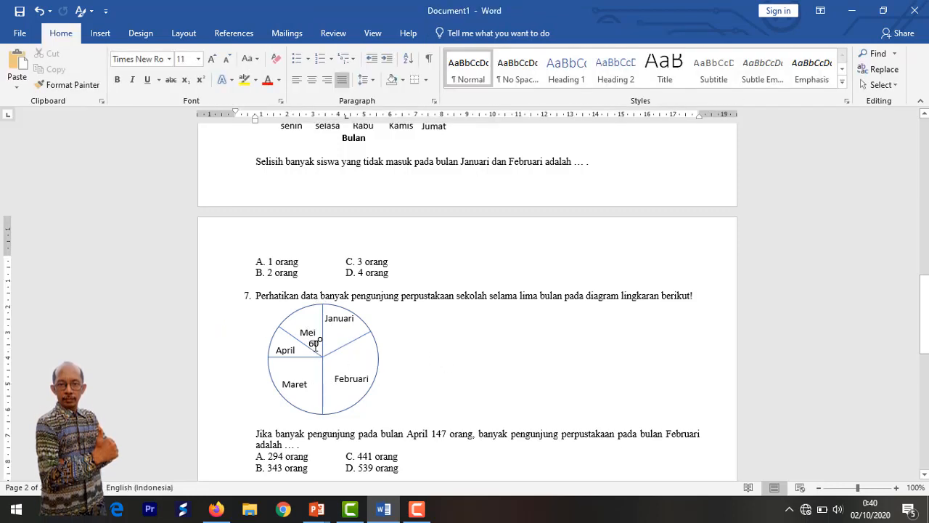
# Move the "o" and "60" text boxes above the "Mei" label, with "60" placed just before the "o"
pyautogui.click(316, 346)
pyautogui.moveTo(320, 381); pyautogui.dragTo(313, 357)
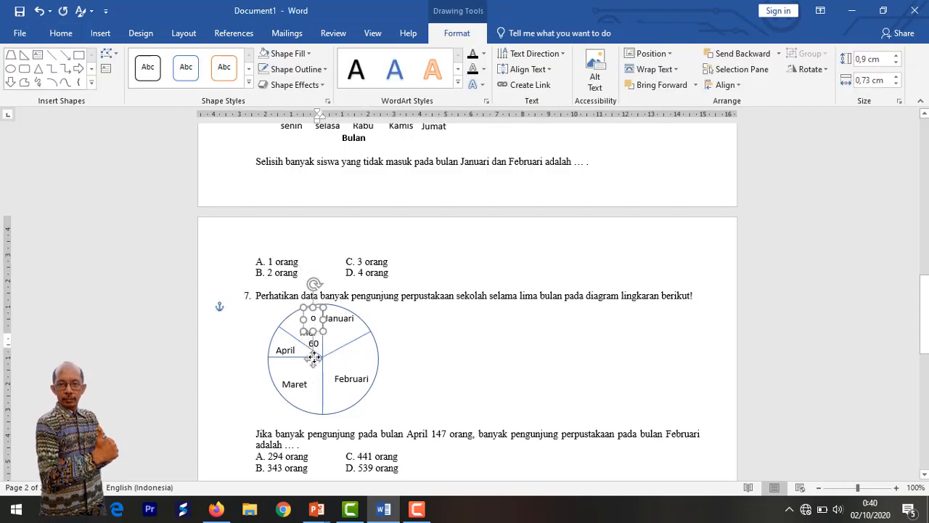
pyautogui.click(482, 366)
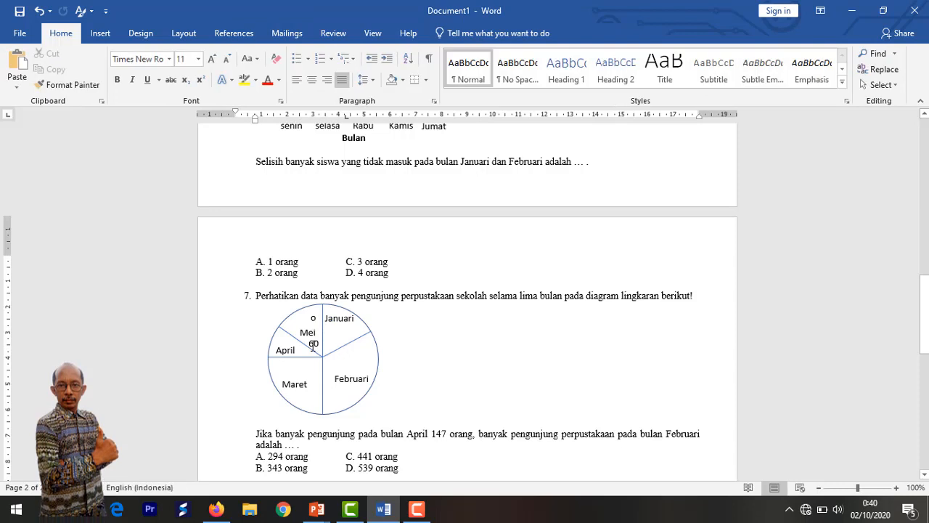
pyautogui.doubleClick(314, 345)
pyautogui.moveTo(316, 379); pyautogui.dragTo(306, 358)
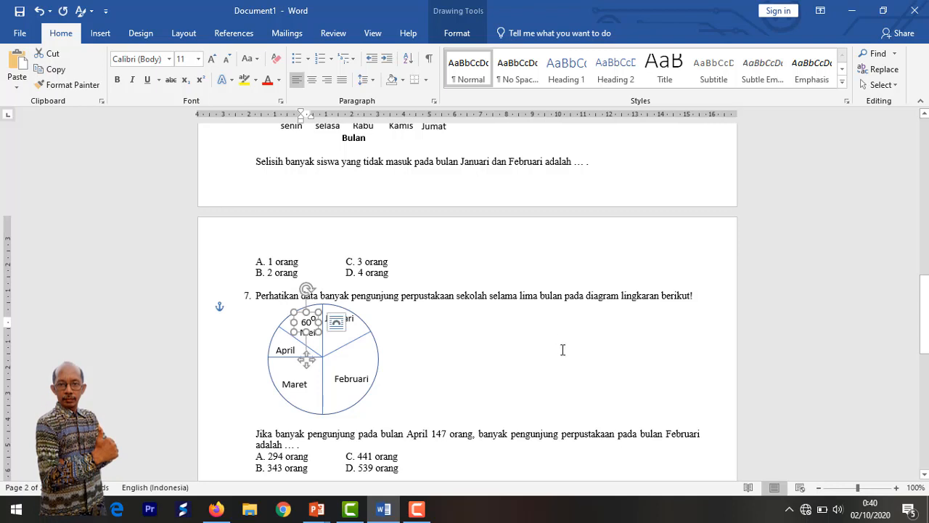
pyautogui.click(540, 380)
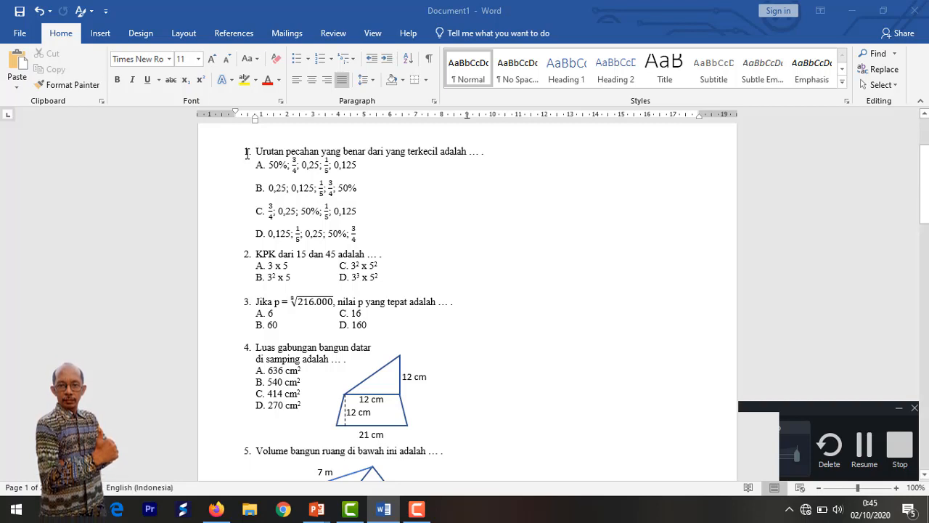
# Select everything from question 1 through the answer options of question 7 and lay it out in two columns
pyautogui.moveTo(924, 207); pyautogui.dragTo(924, 197)
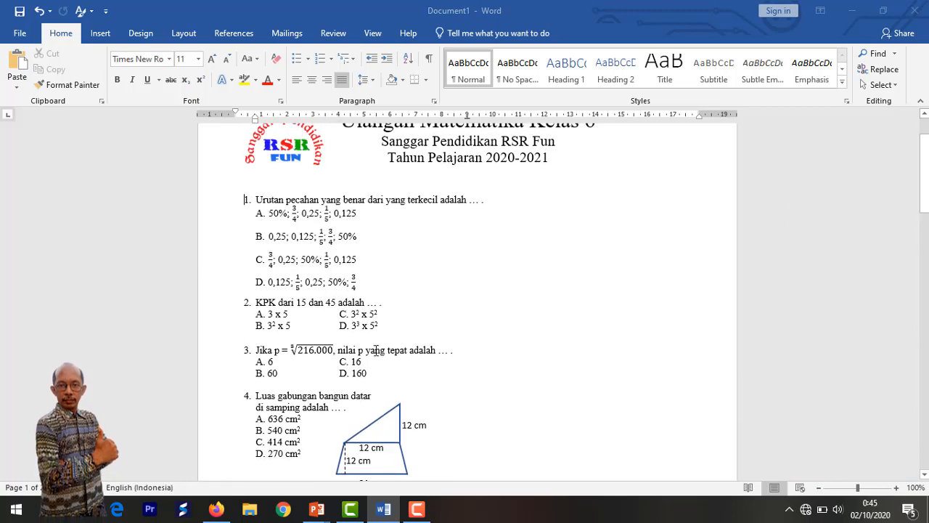
pyautogui.moveTo(376, 351); pyautogui.dragTo(416, 324)
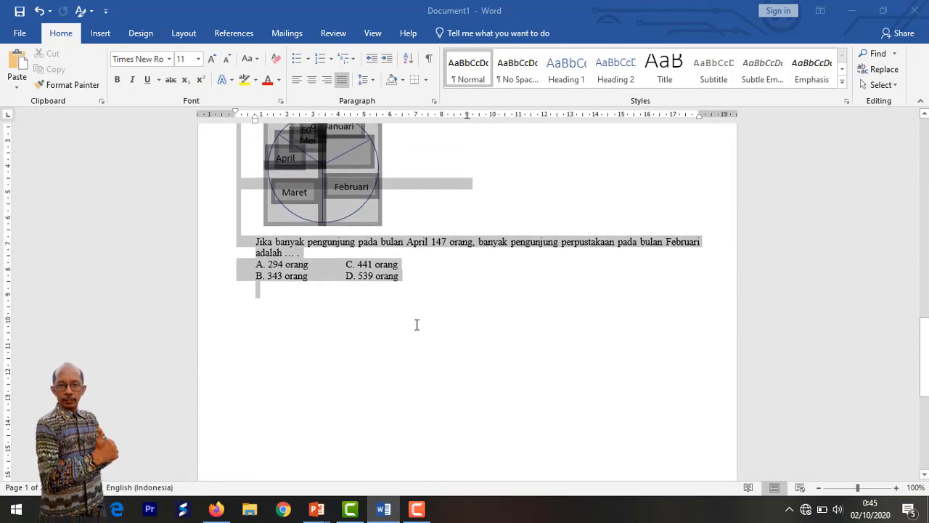
pyautogui.moveTo(409, 279); pyautogui.dragTo(406, 275)
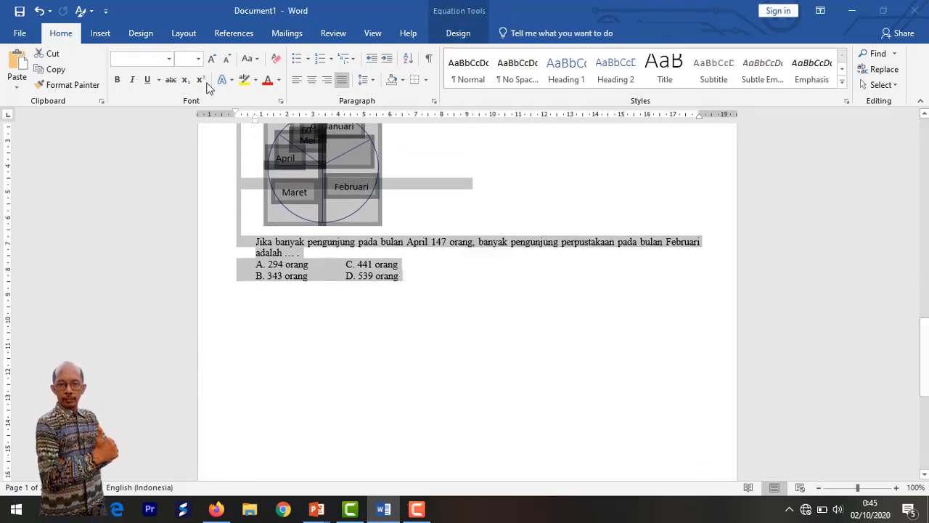
pyautogui.click(184, 35)
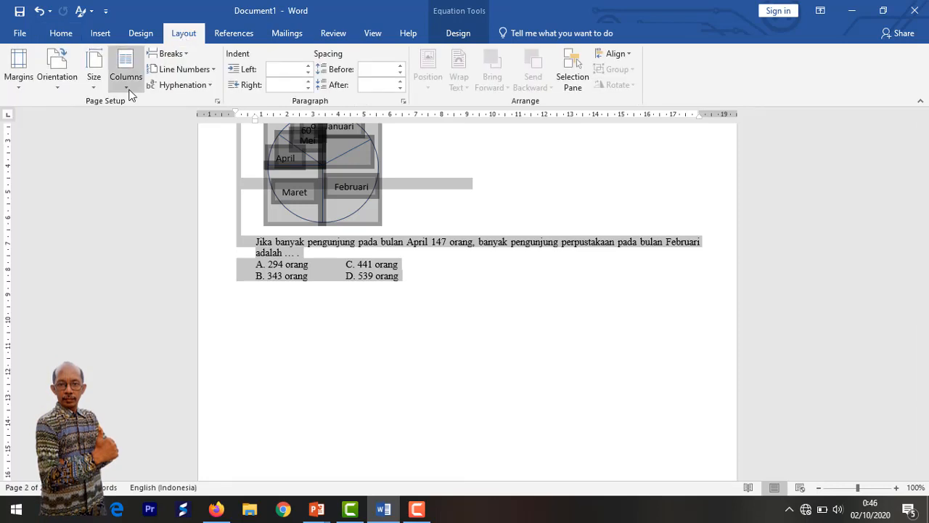
pyautogui.click(126, 89)
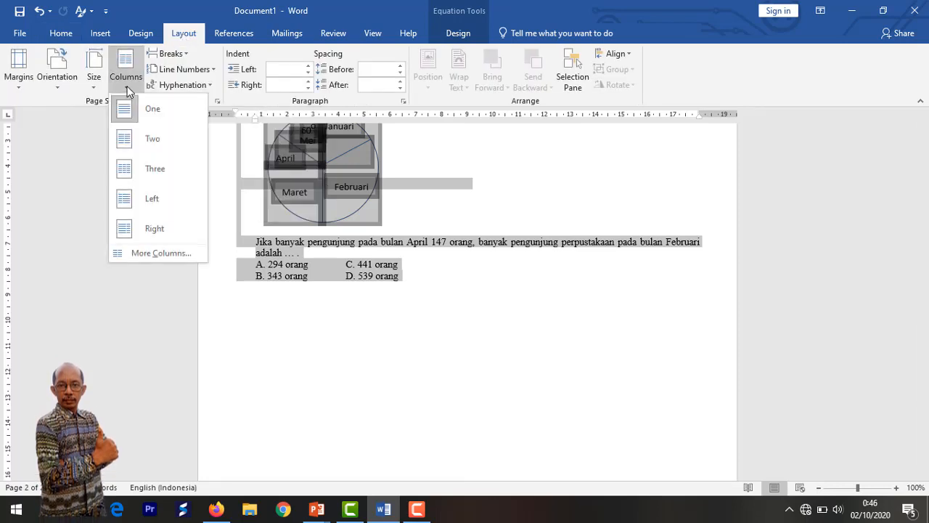
pyautogui.click(161, 144)
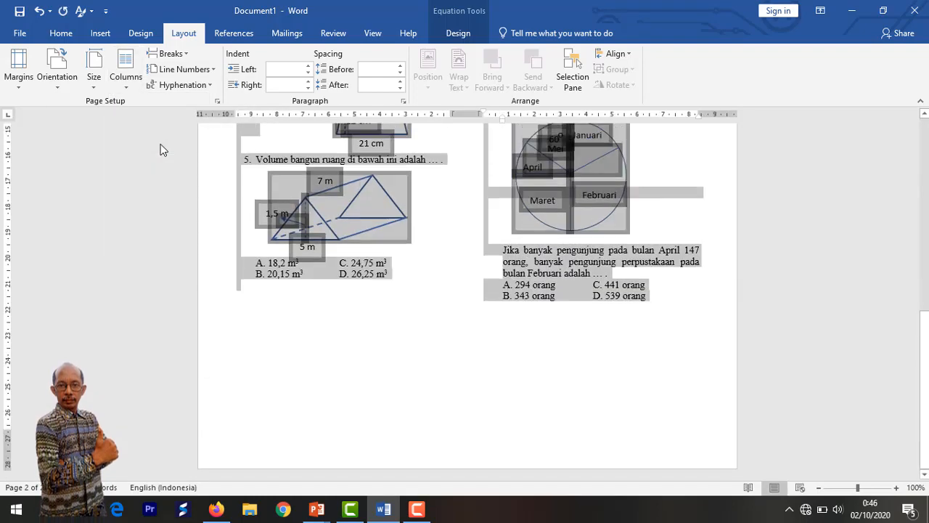